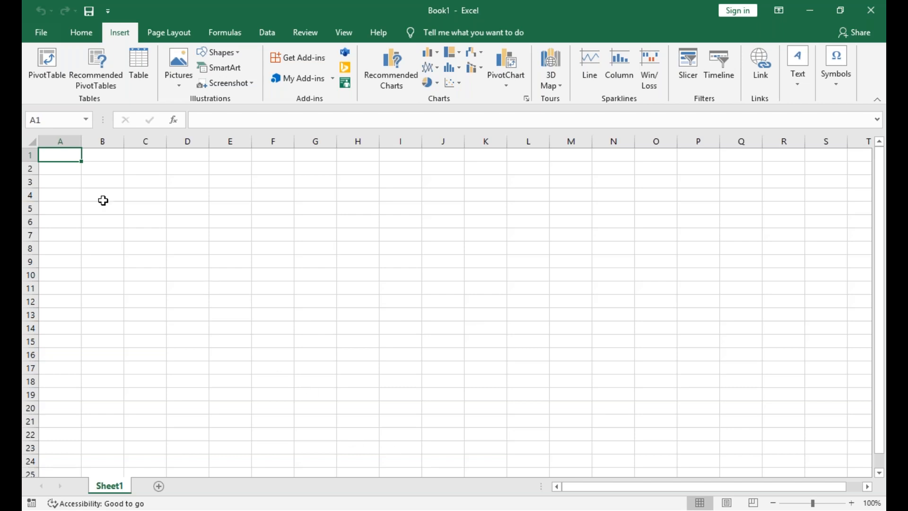
Step: Enter "name" in A1 of the blank workbook and open the recent workbooks MCC BOOK1.xlsx and 29-03.xlsx
type("name")
left_click(41, 32)
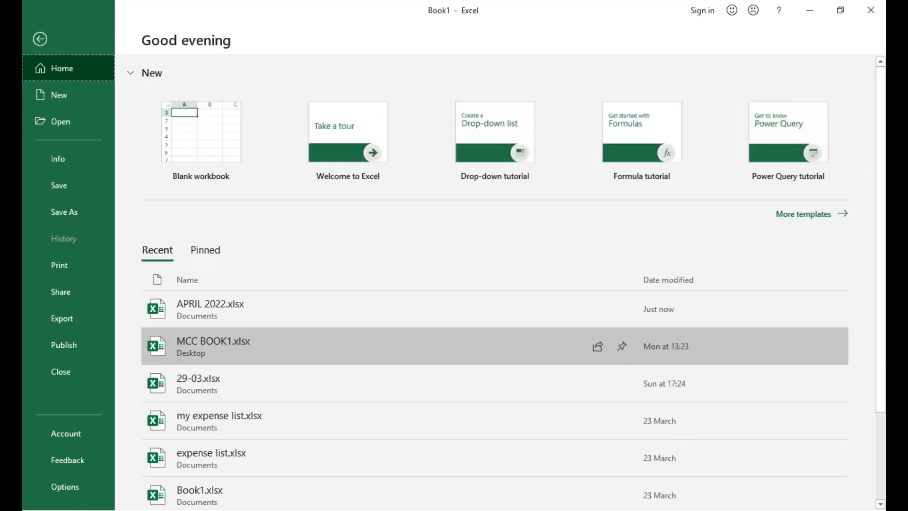
left_click(194, 351)
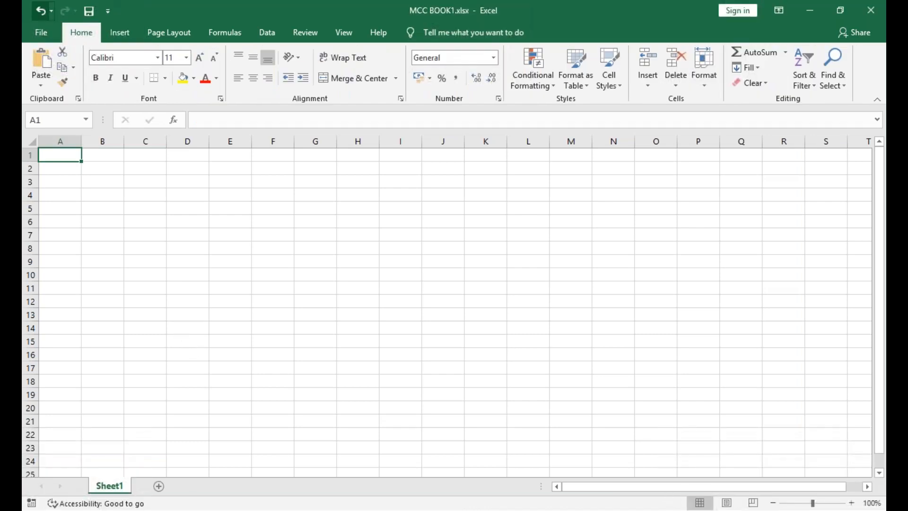
left_click(42, 33)
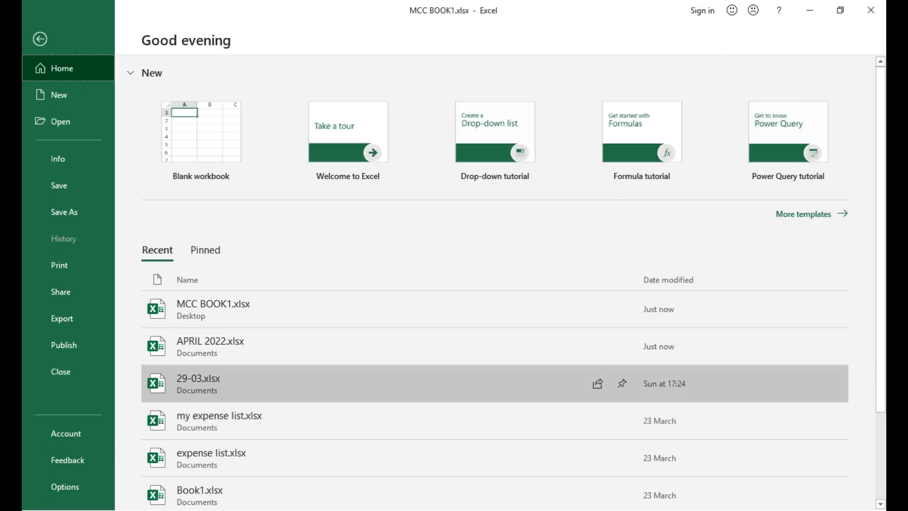
key("Escape")
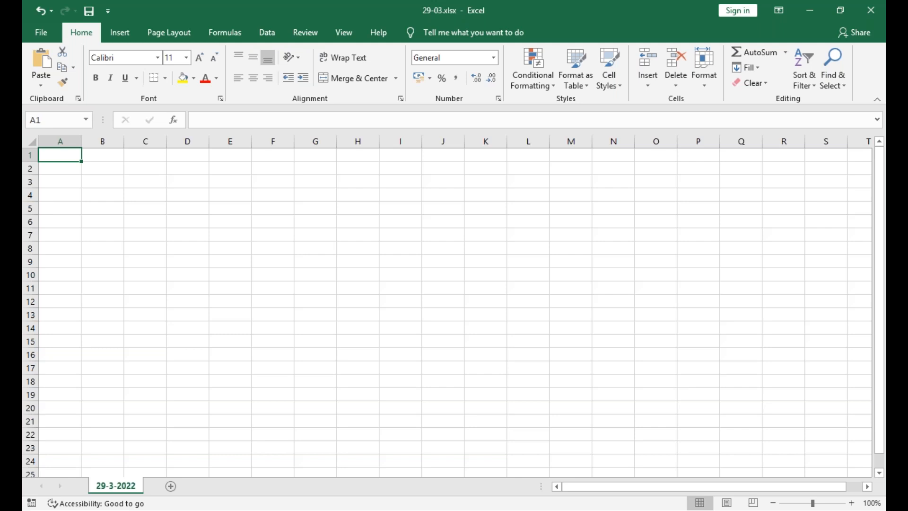
Step: Enter the column header "emp id" in cell A1 of the 29-3-2022 sheet
type("name")
key("BackSpace")
key("BackSpace")
key("BackSpace")
key("BackSpace")
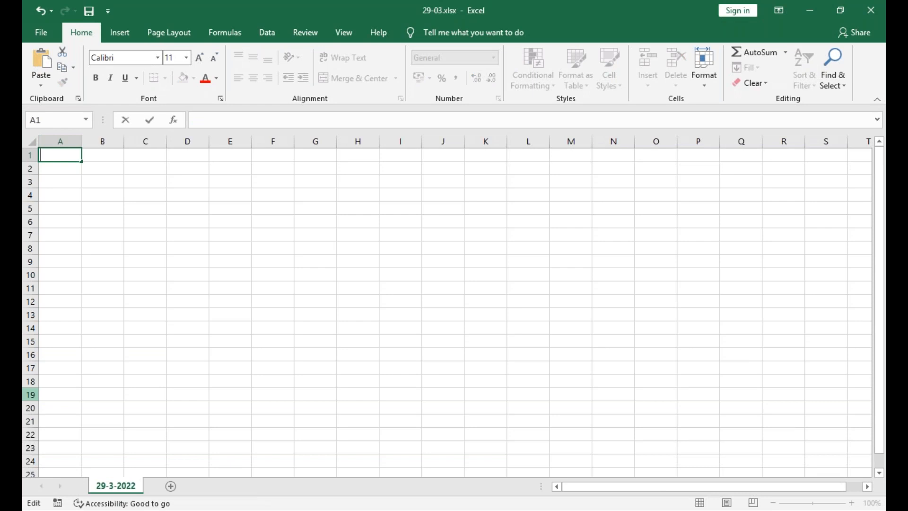
type("emp idname")
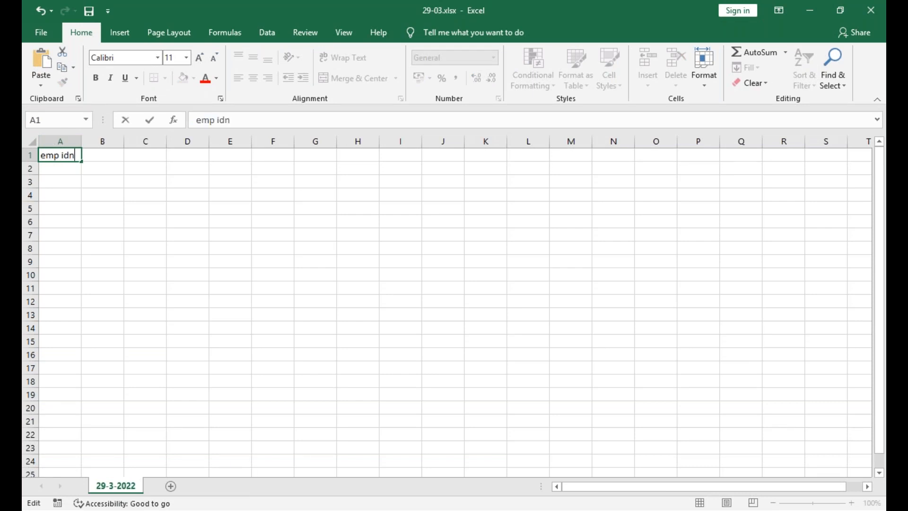
key("BackSpace")
key("BackSpace")
key("BackSpace")
key("BackSpace")
key("Return")
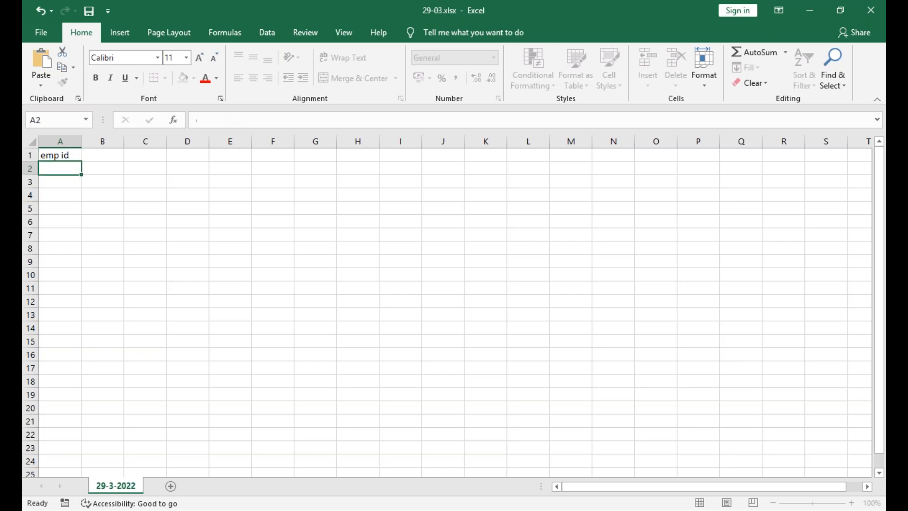
key("Up")
key("Right")
type("name")
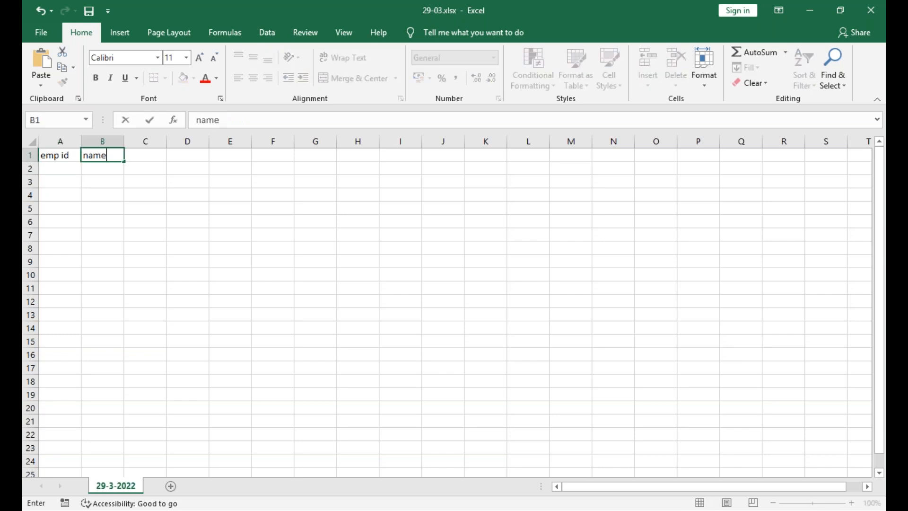
key("Tab")
type("sl.")
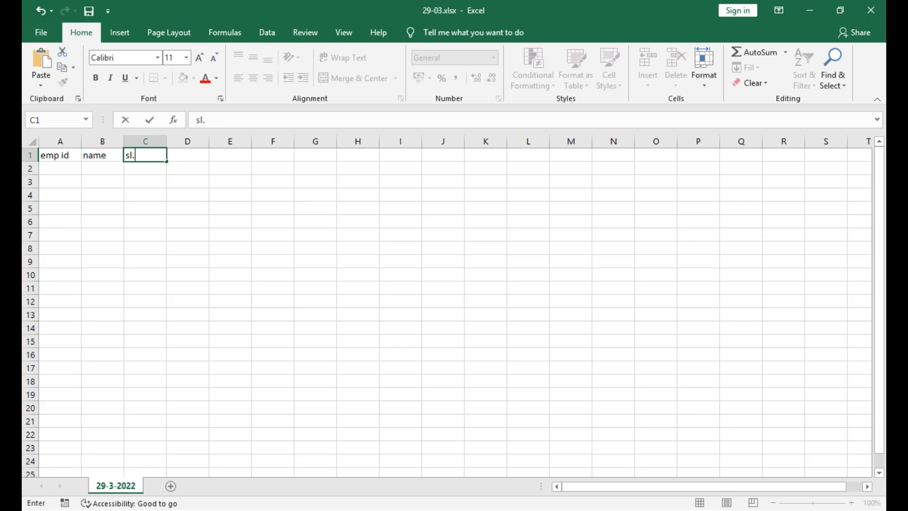
type("no")
key("BackSpace")
key("BackSpace")
key("BackSpace")
key("BackSpace")
key("BackSpace")
Step: Enter the headers "symt co", "name", "add", "doj" and "salary" in cells B1 through F1
key("Left")
type("sy")
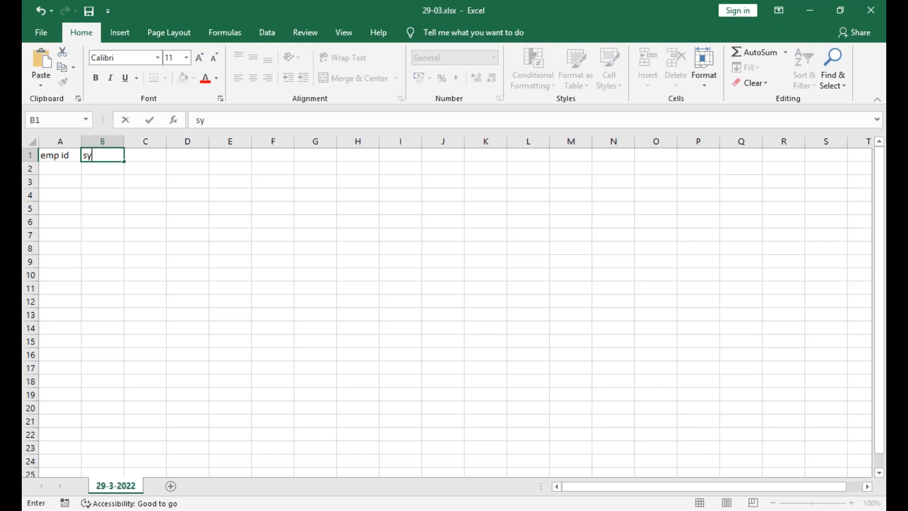
type("mt co")
key("Tab")
type("name")
key("Tab")
type("add")
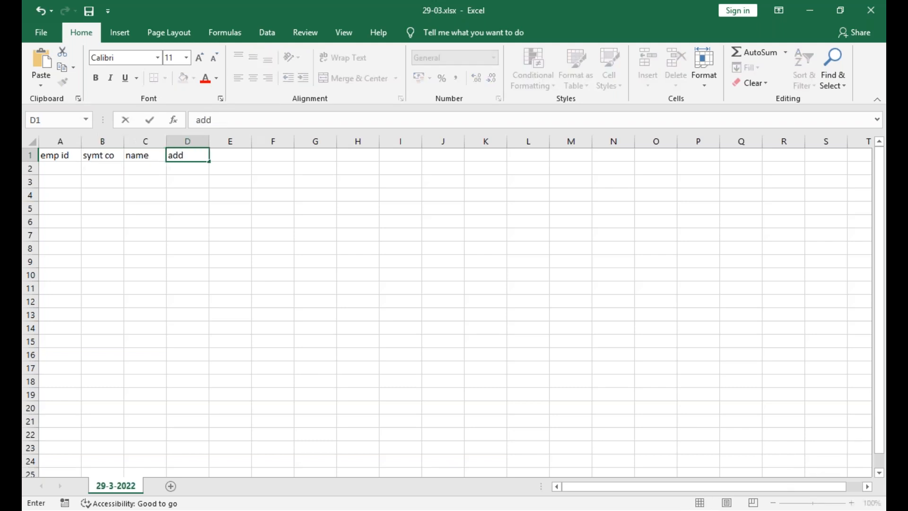
key("Tab")
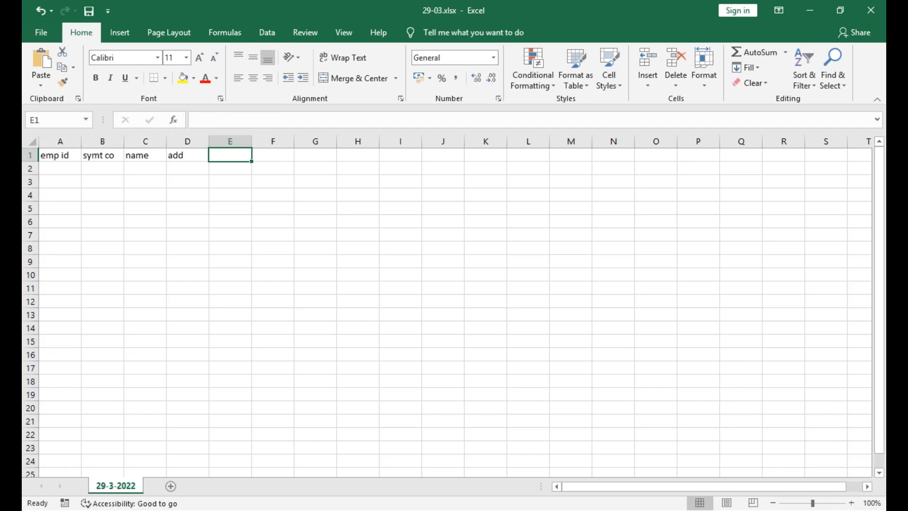
type("doj")
key("Tab")
type("sal")
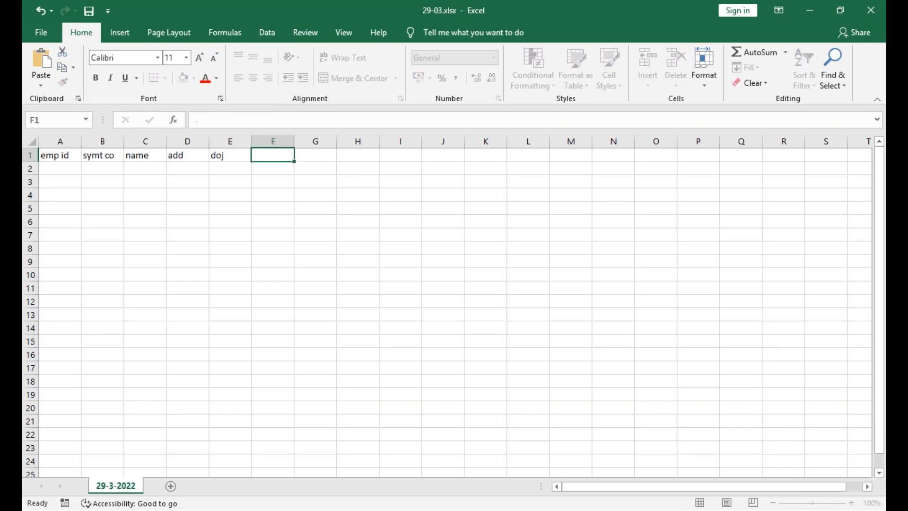
type("ary")
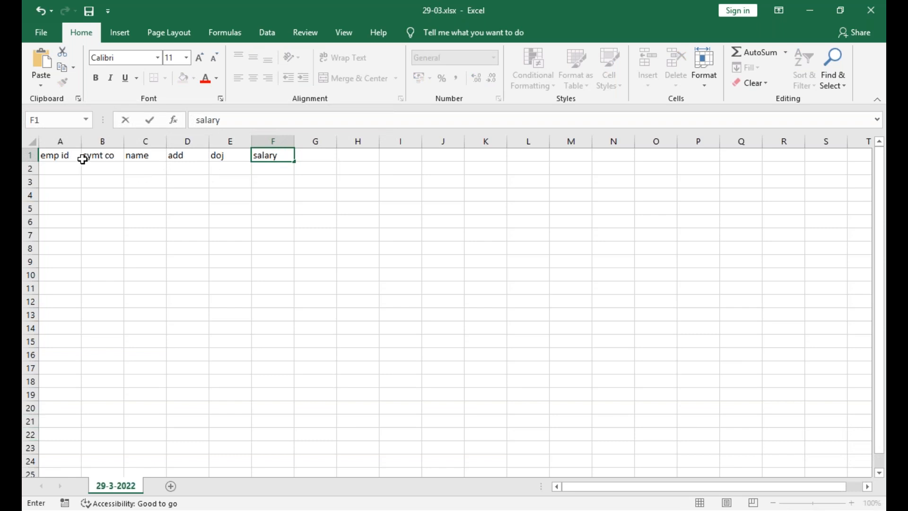
Step: Enter the first employee's ID in cell A2, under the "emp id" header
left_click(57, 168)
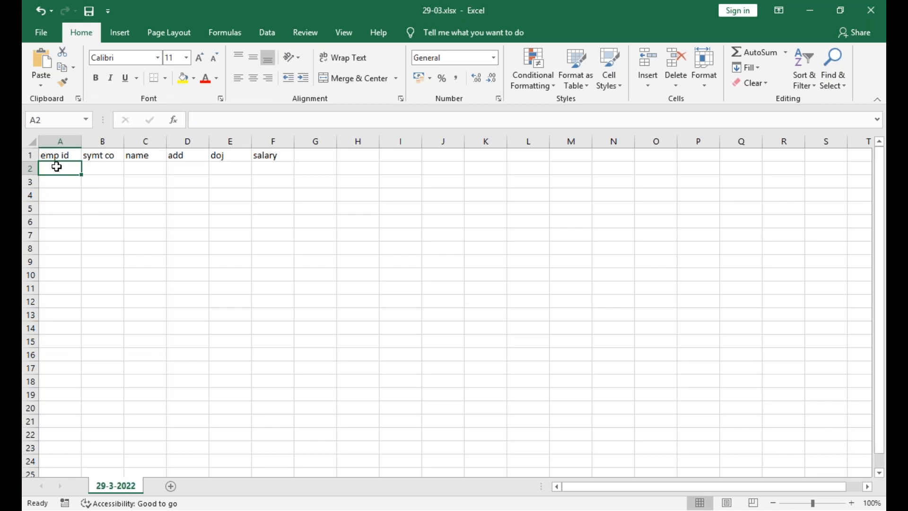
type("1001")
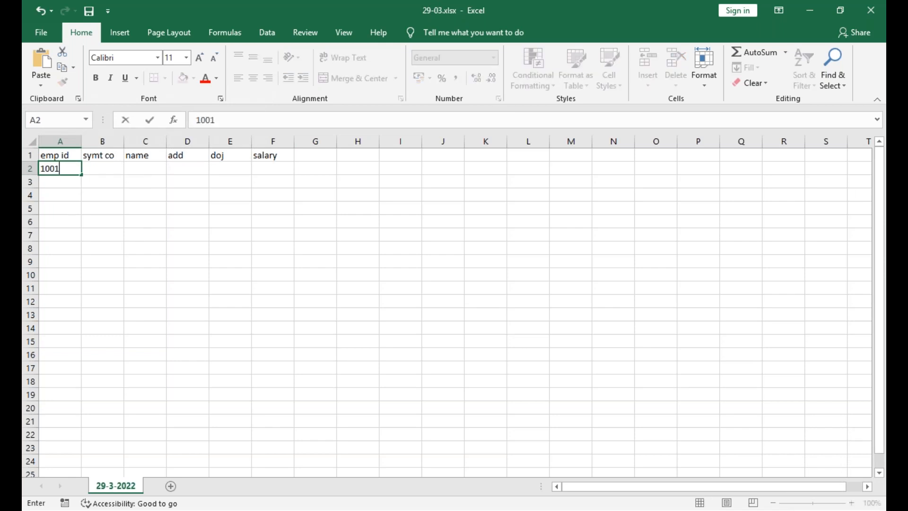
left_click(265, 158)
Step: Insert a sheet column before the "doj" column and give it the header "phone no"
left_click(214, 155)
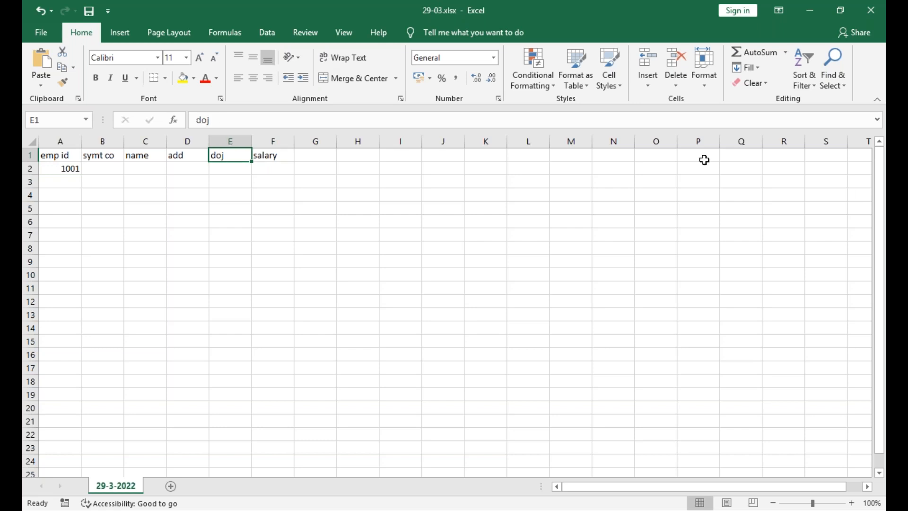
left_click(647, 79)
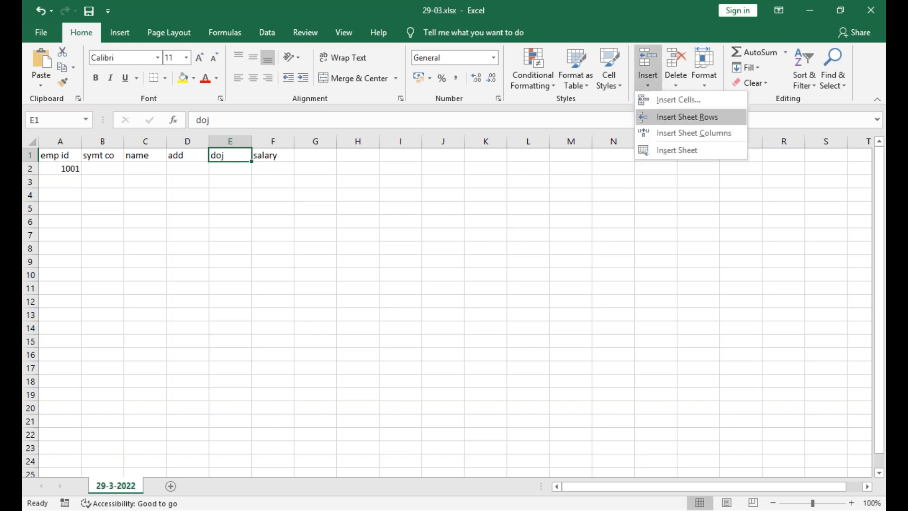
left_click(694, 133)
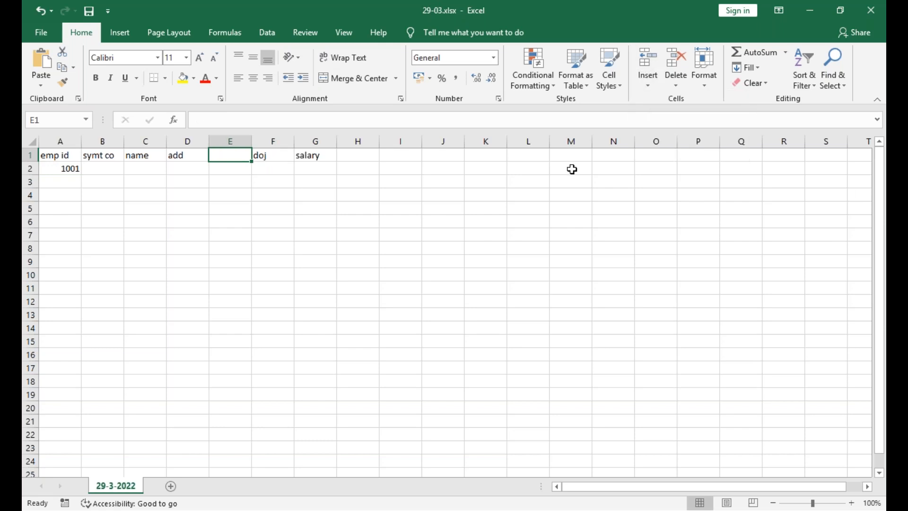
type("phone no")
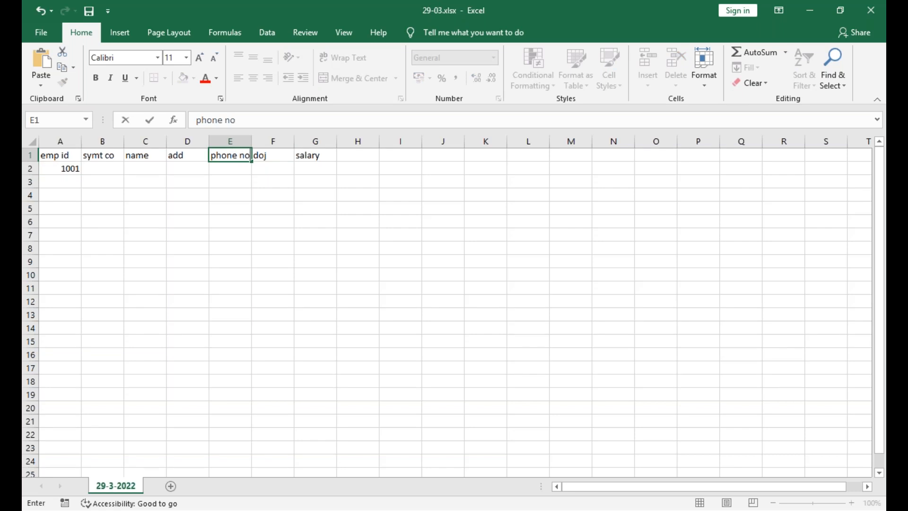
key("Tab")
key("Tab")
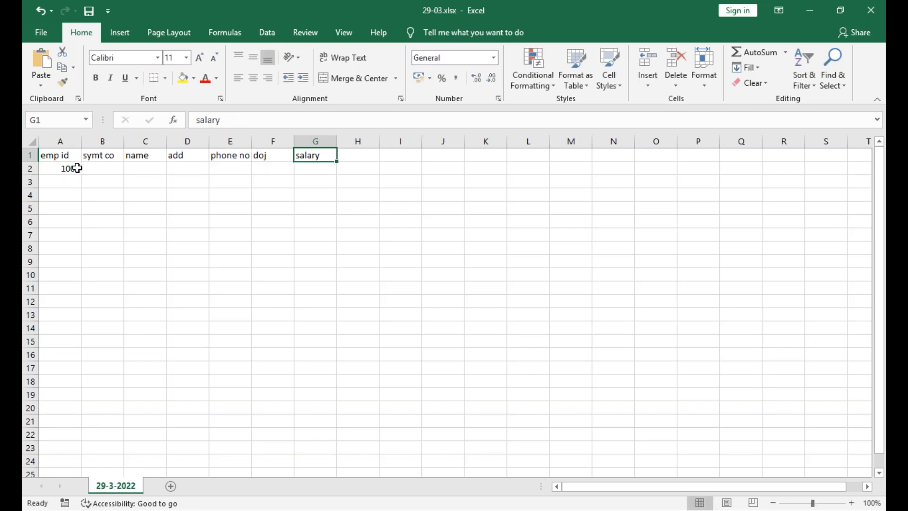
left_click(68, 193)
left_click(71, 181)
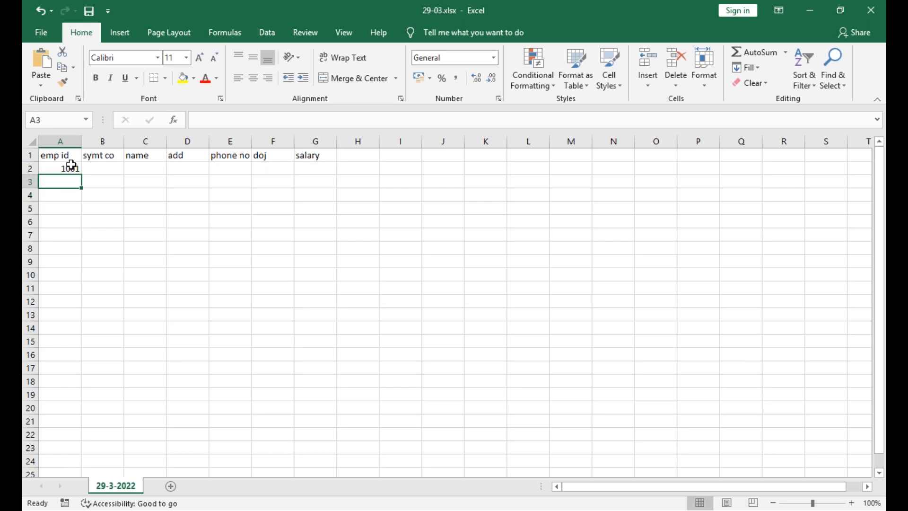
type("1002")
left_click_drag(71, 166, 77, 183)
left_click(65, 207)
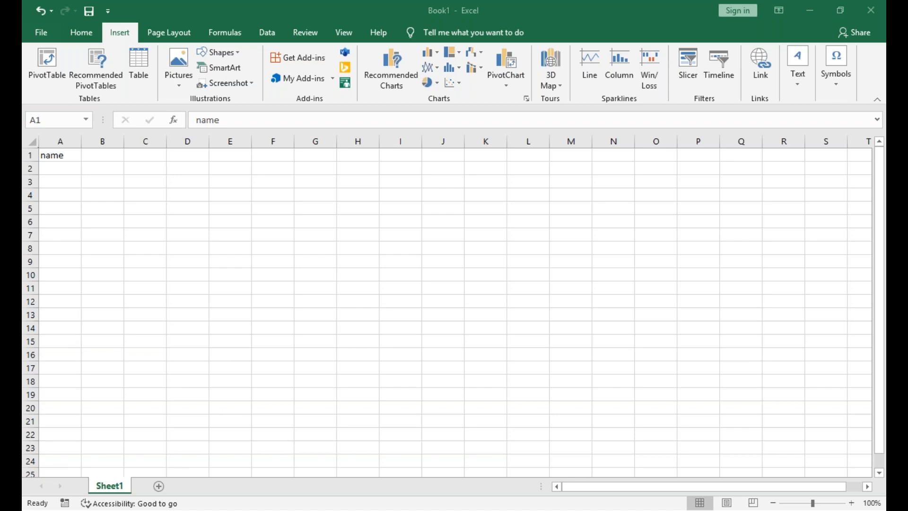
left_click(70, 155)
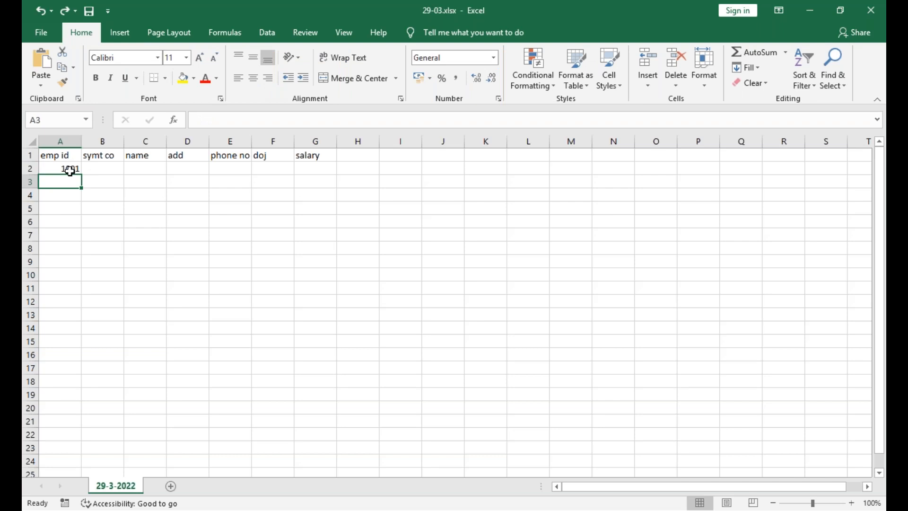
Step: Fill the employee ID in A2 down the "emp id" column through A21
type("1001")
key("ctrl+Return")
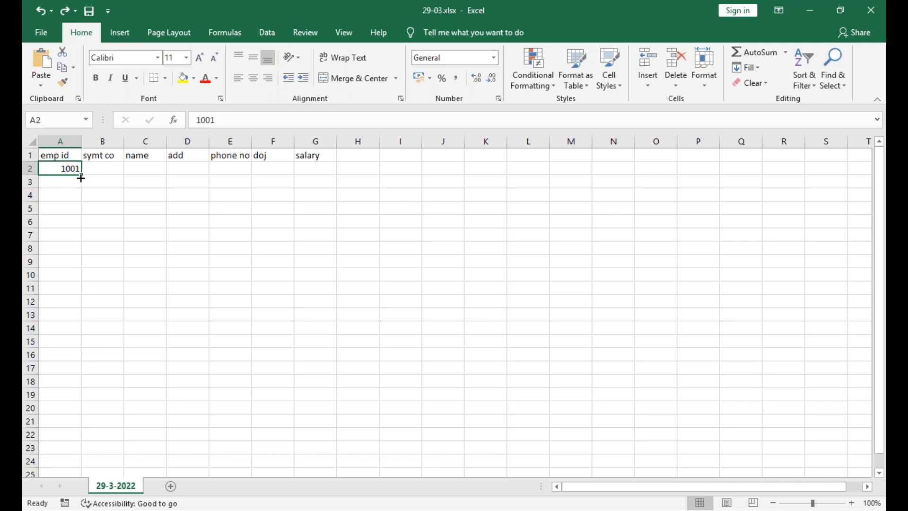
left_click_drag(81, 175, 81, 426)
Step: Enter 23, 65, 98, 45, 23, 12, 65, 54, 32, 98, 45, 65 and 32 down the "symt co" column in B2:B14
left_click(102, 173)
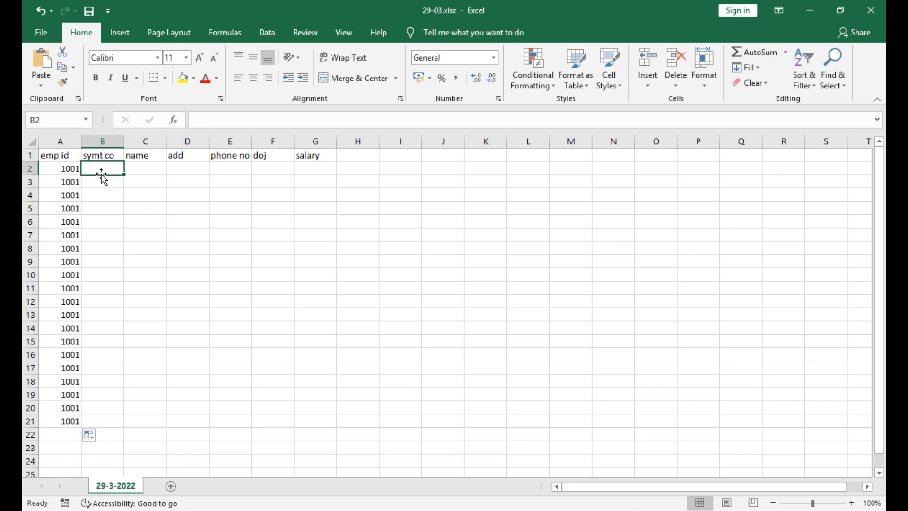
type("23")
key("Return")
type("65")
key("Return")
type("98")
key("Return")
type("45")
key("Return")
type("23")
key("Return")
type("12")
key("Return")
type("65")
key("Return")
type("54")
key("Return")
type("32")
key("Return")
type("98")
key("Return")
type("45")
key("Return")
type("65")
key("Return")
type("32")
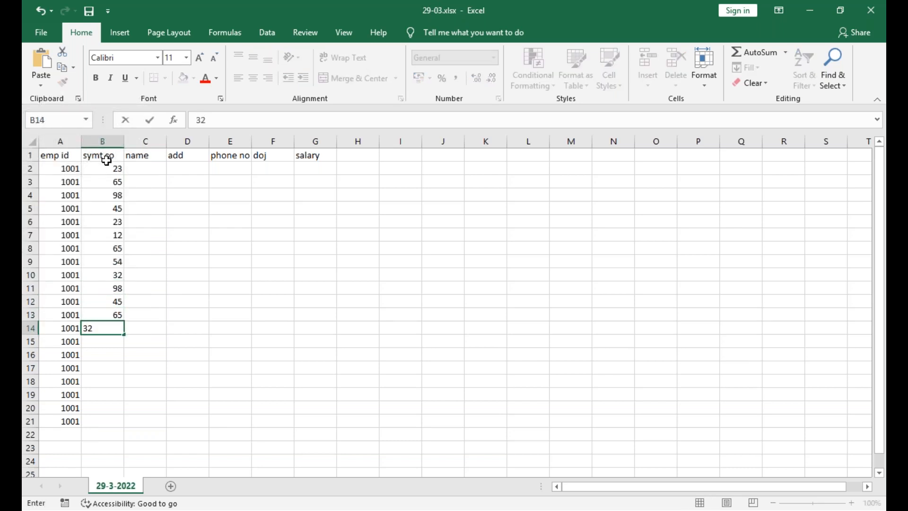
Step: Insert a blank sheet column between the "phone no" and "doj" columns
left_click(273, 156)
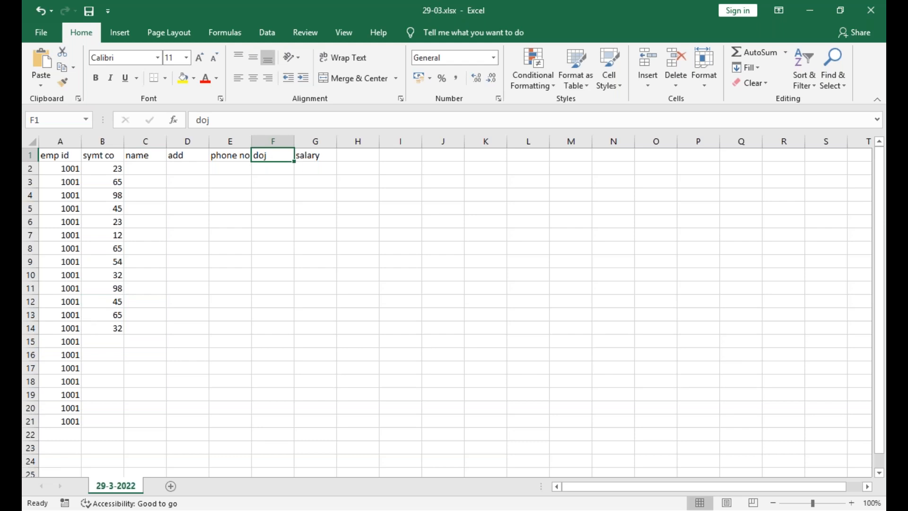
left_click(647, 79)
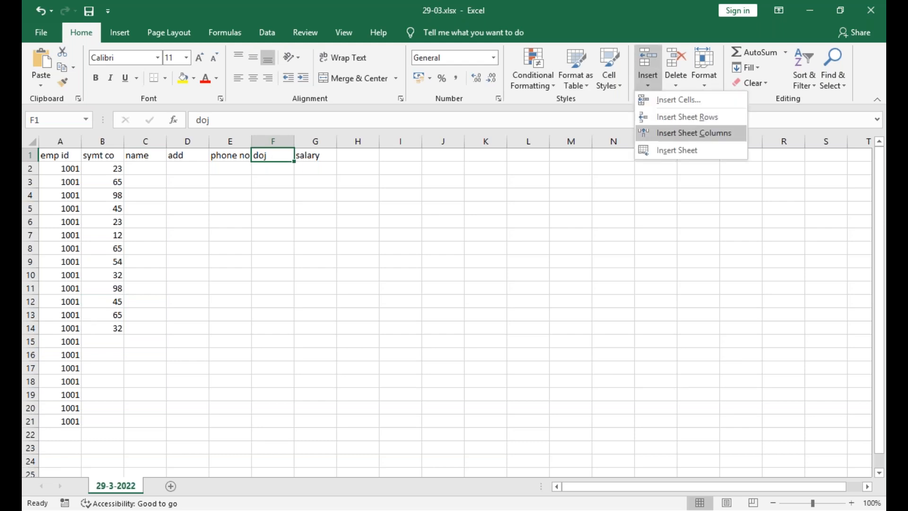
left_click(694, 133)
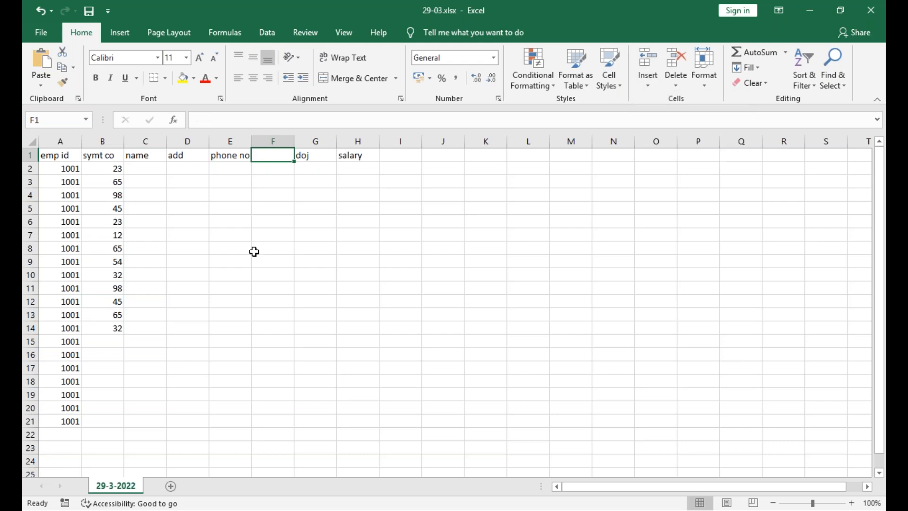
Step: Enter 78, 65, 12, 78, 32, 12 and 65 in B15:B21 to complete the "symt co" column
left_click(112, 344)
type("78")
key("Return")
type("65")
key("Return")
type("12")
key("Return")
type("78")
key("Return")
type("32")
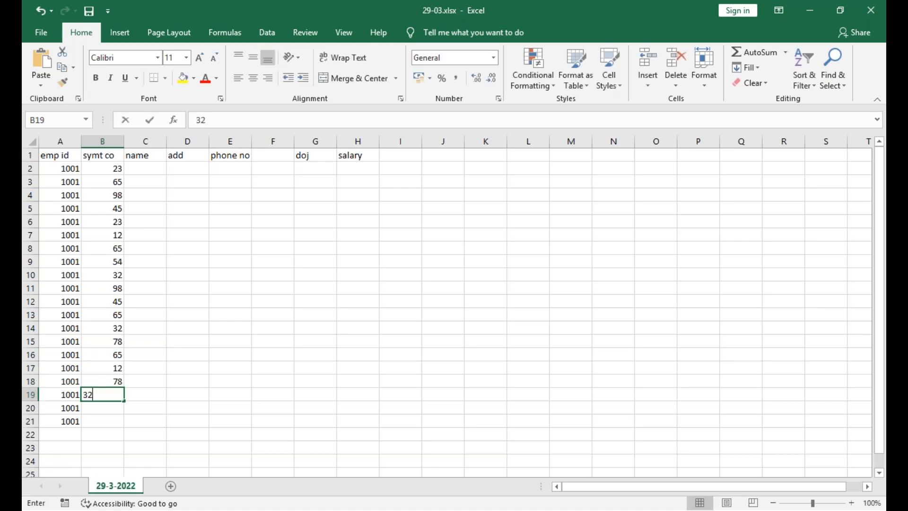
key("Return")
type("12")
key("Return")
type("65")
key("Return")
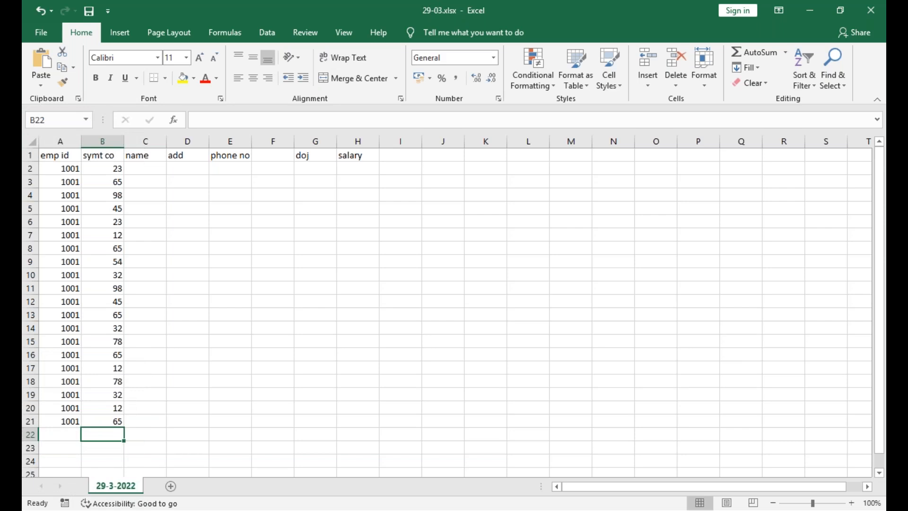
Step: Enter the first four employees' names in C2:C5 of the "name" column
left_click(162, 171)
type("sonu")
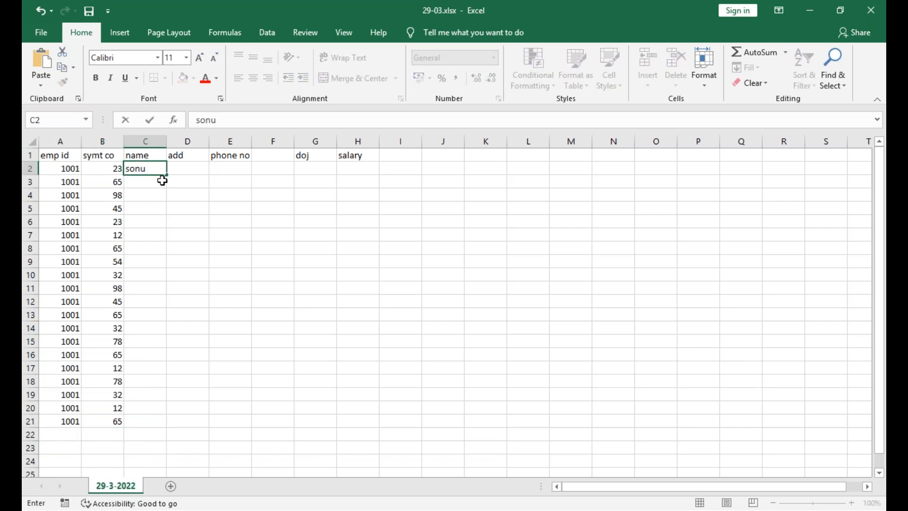
key("Return")
type("monu")
key("Return")
type("ko")
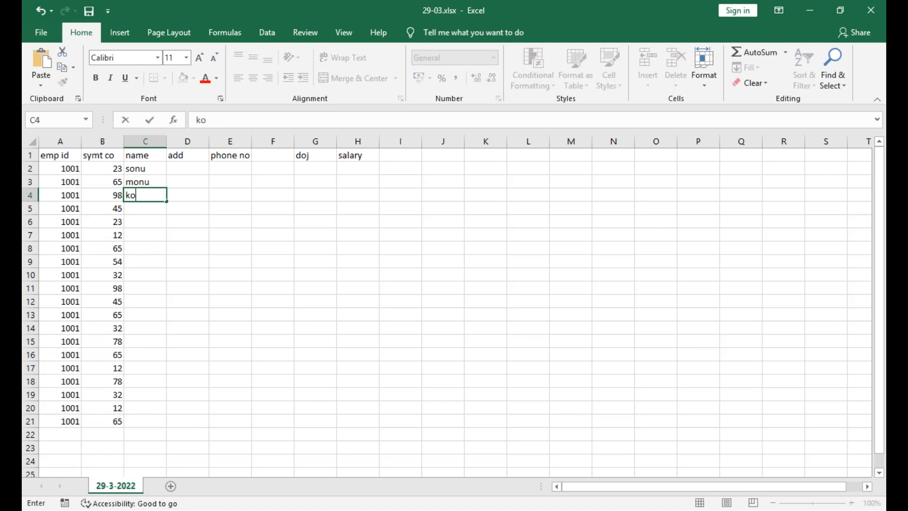
type("no")
key("Return")
type("tonu")
key("Return")
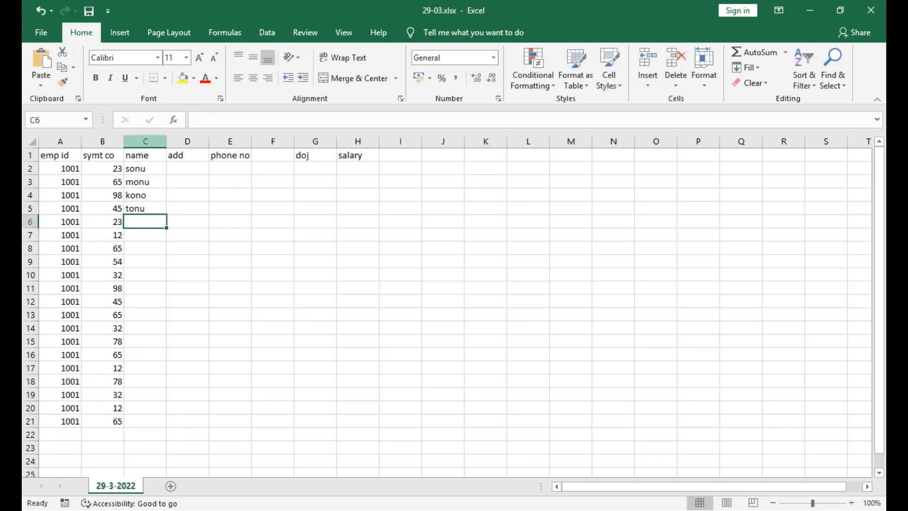
Step: Enter the fifth employee's name in C6
left_click(120, 32)
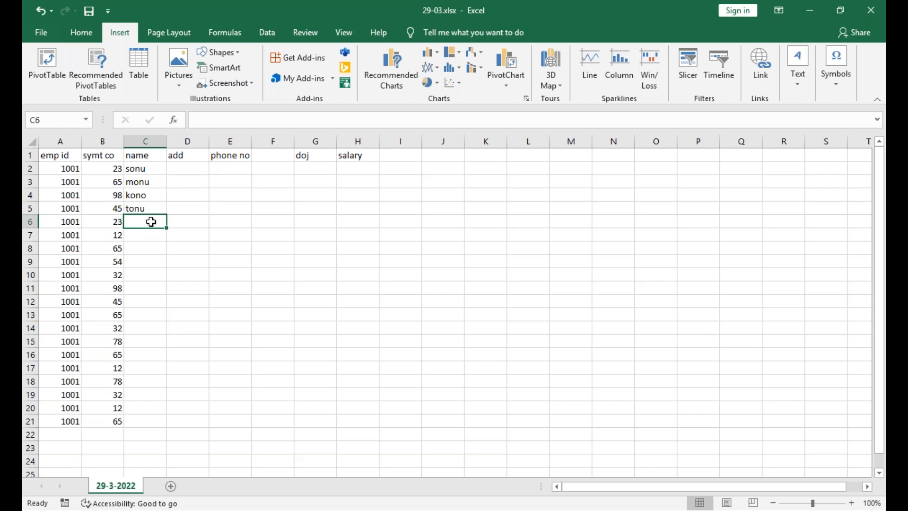
type("k")
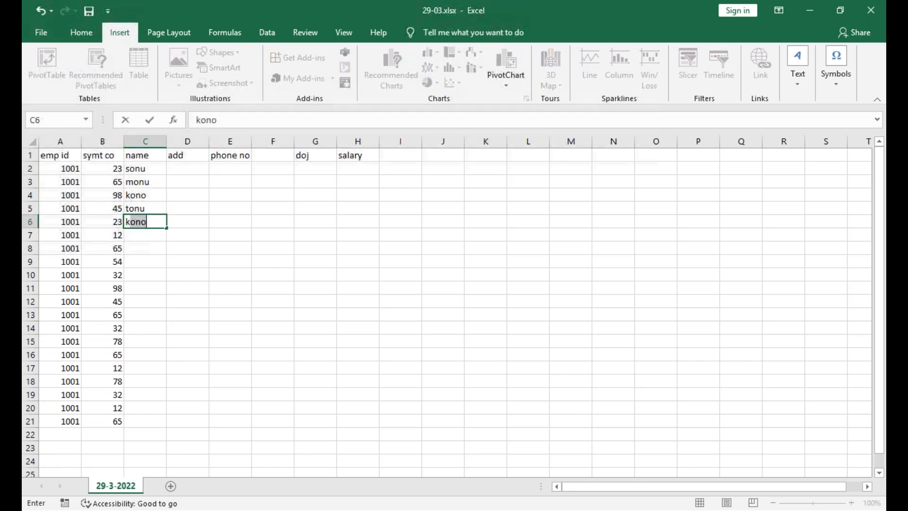
key("BackSpace")
key("BackSpace")
type("ronu")
Step: Copy the five names in C2:C6 and paste them into C7:C11, C12:C16 and C17:C21
left_click_drag(148, 169, 154, 221)
key("ctrl+v")
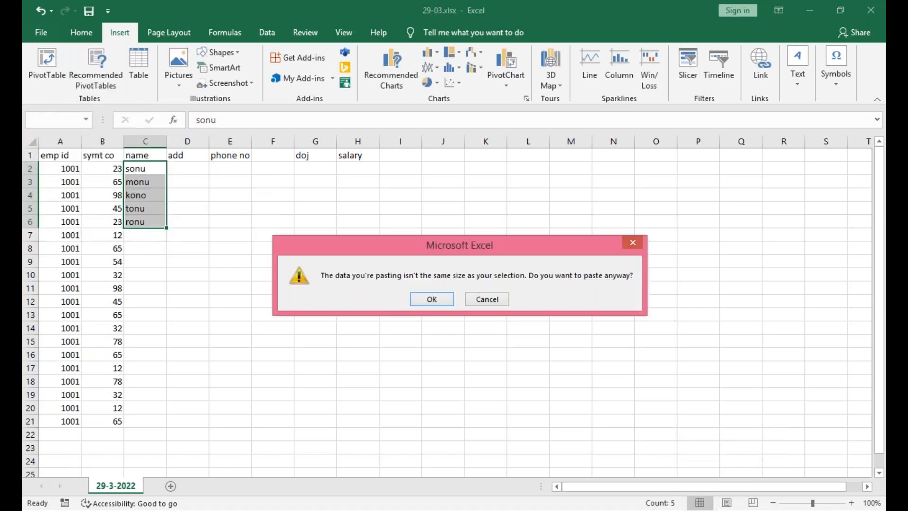
key("Return")
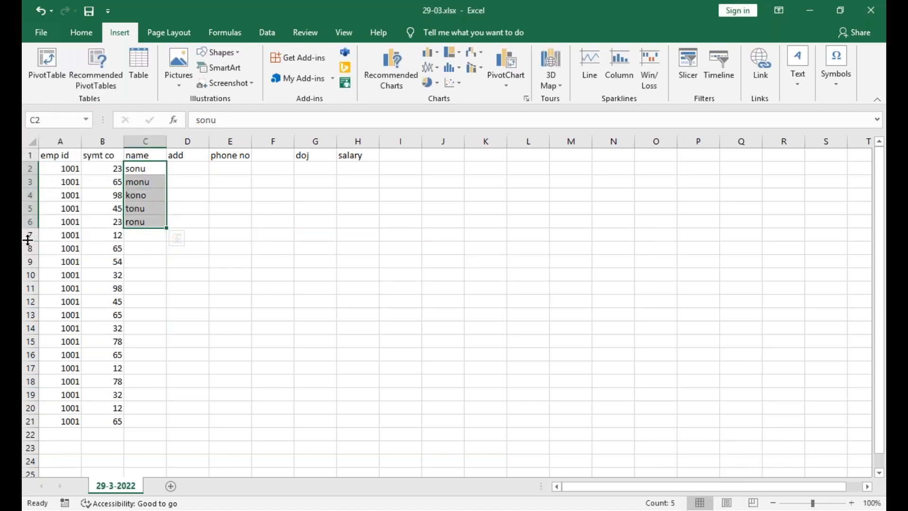
key("ctrl+c")
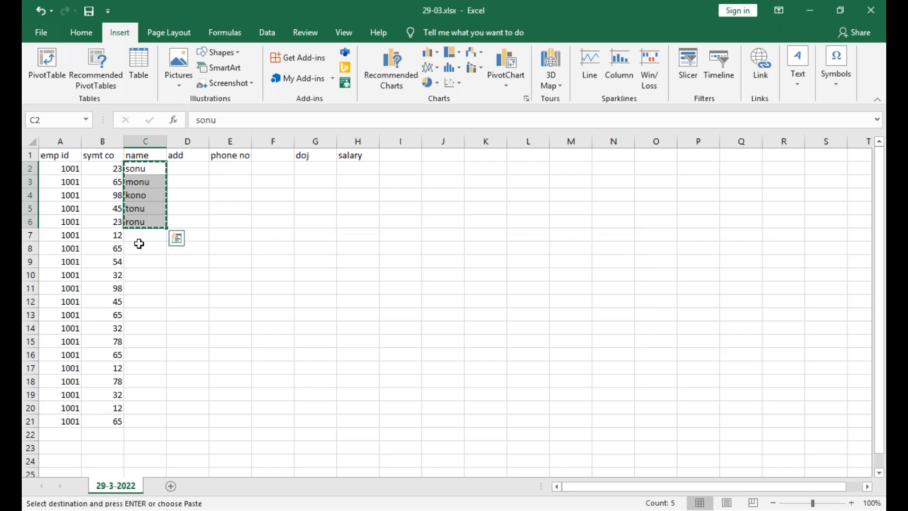
left_click(141, 239)
key("ctrl+v")
left_click(143, 301)
key("ctrl+v")
left_click(149, 372)
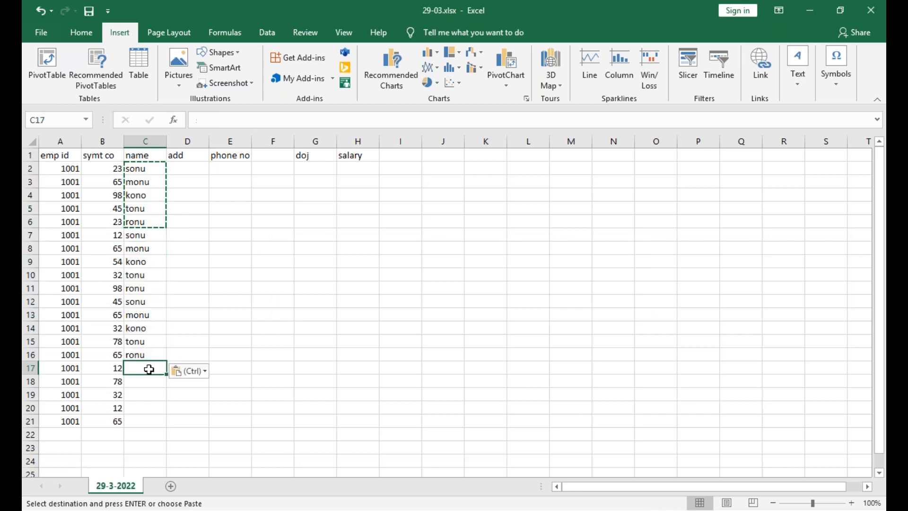
key("ctrl+v")
Step: Enter the first five employees' abbreviated addresses in D2:D6 of the "add" column
left_click(190, 172)
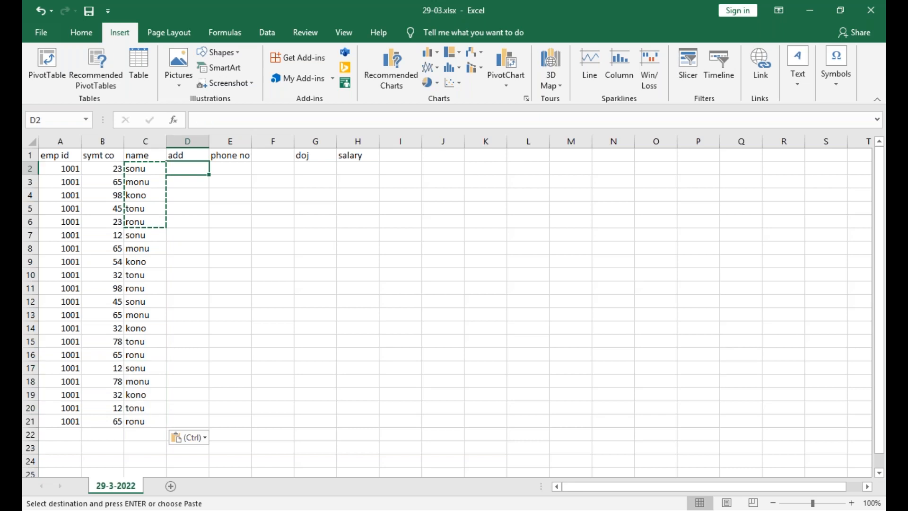
type("jay")
key("Return")
type("hnr")
key("Return")
type("raj")
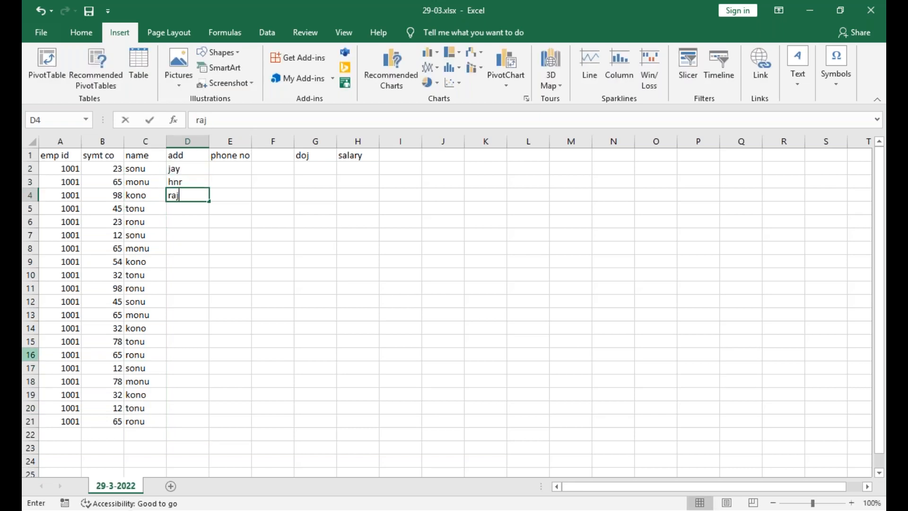
key("Return")
type("kor")
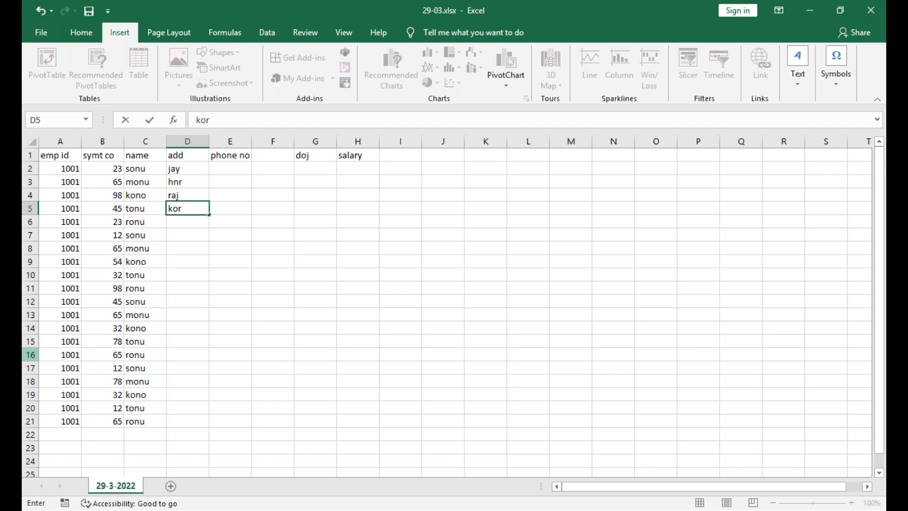
type("mg")
key("Return")
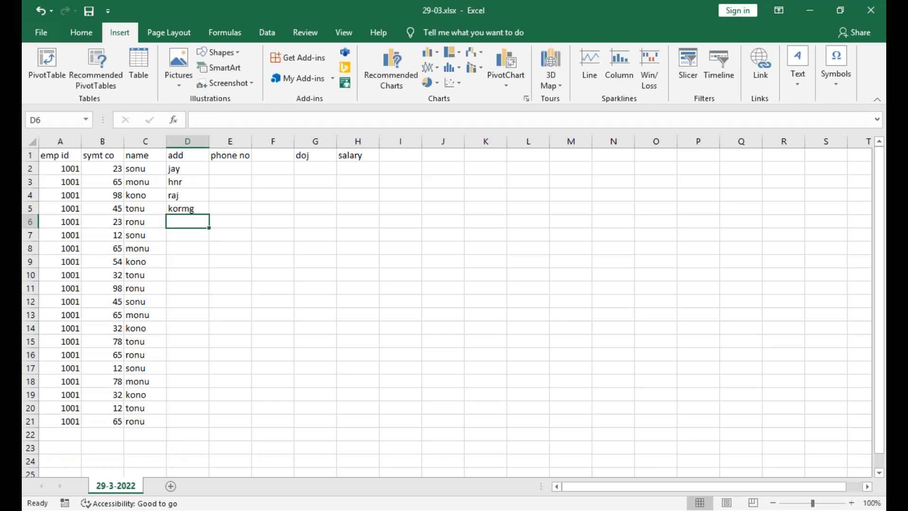
type("hrbr")
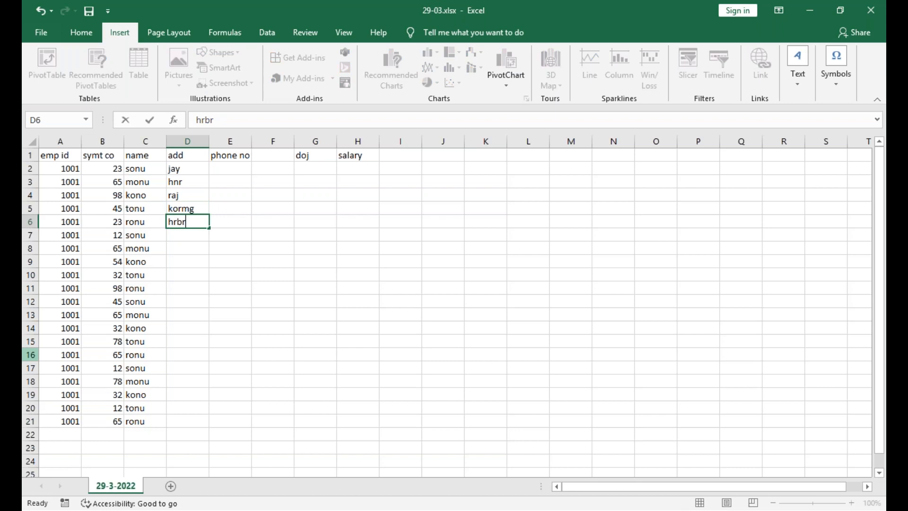
key("Return")
Step: Copy the five address entries in D2:D6 and paste them into D7:D11, D12:D16 and D17:D21
left_click_drag(202, 167, 201, 236)
left_click_drag(188, 171, 191, 221)
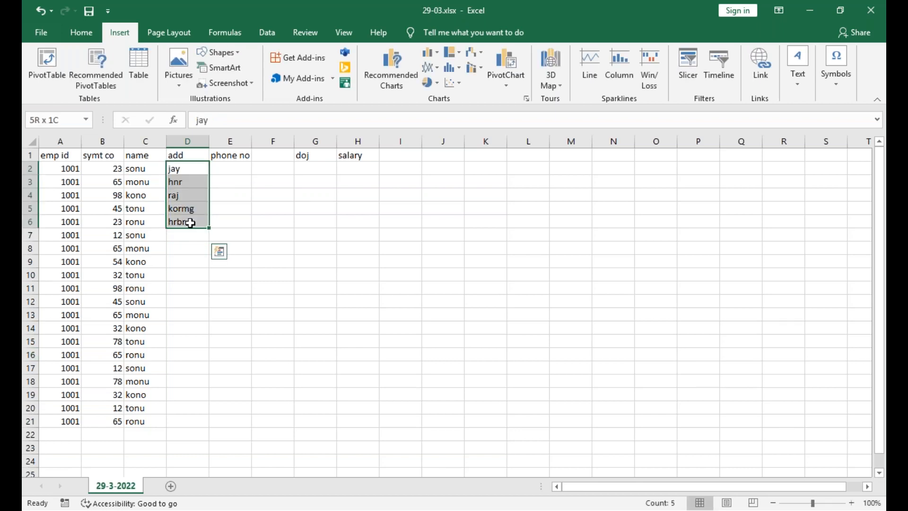
key("ctrl+c")
left_click(189, 234)
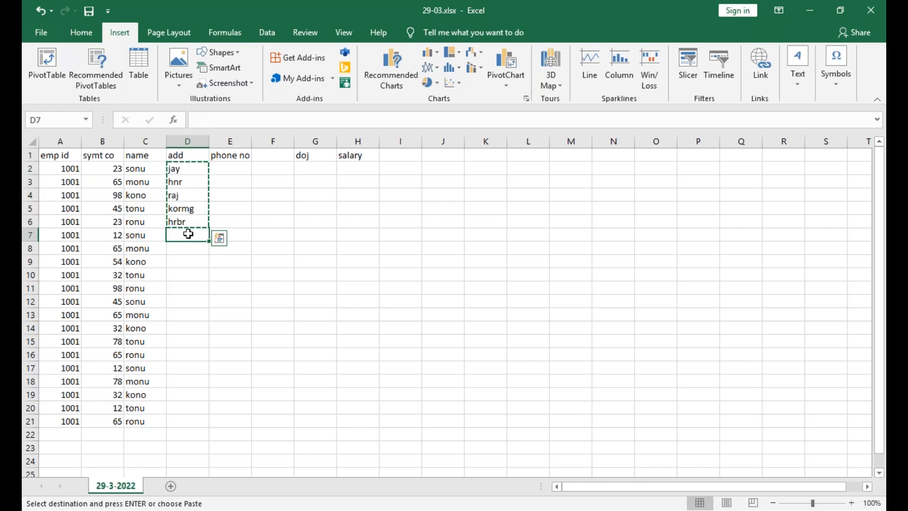
key("ctrl+v")
left_click(184, 262)
left_click(189, 299)
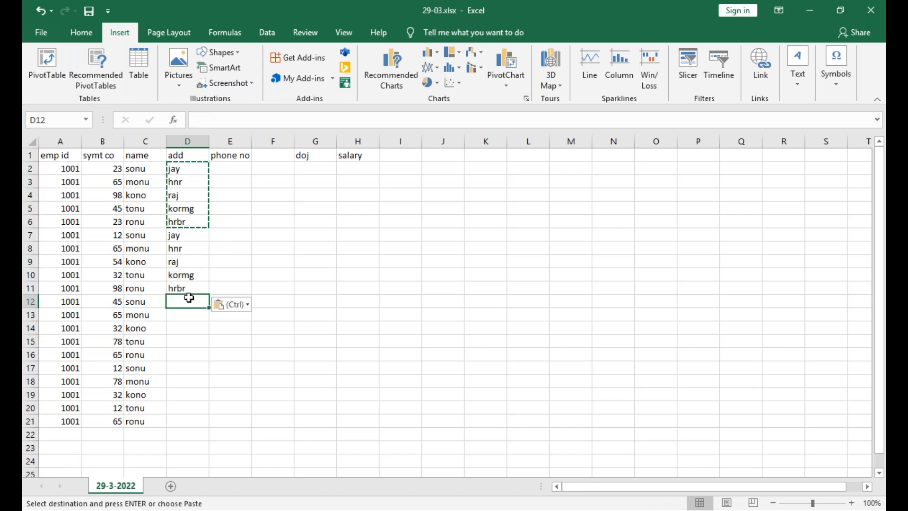
key("ctrl+v")
left_click(189, 367)
key("ctrl+v")
Step: Move the address block shifted into E12:E16 back to D17:D21
left_click_drag(189, 362, 231, 297)
left_click(205, 369)
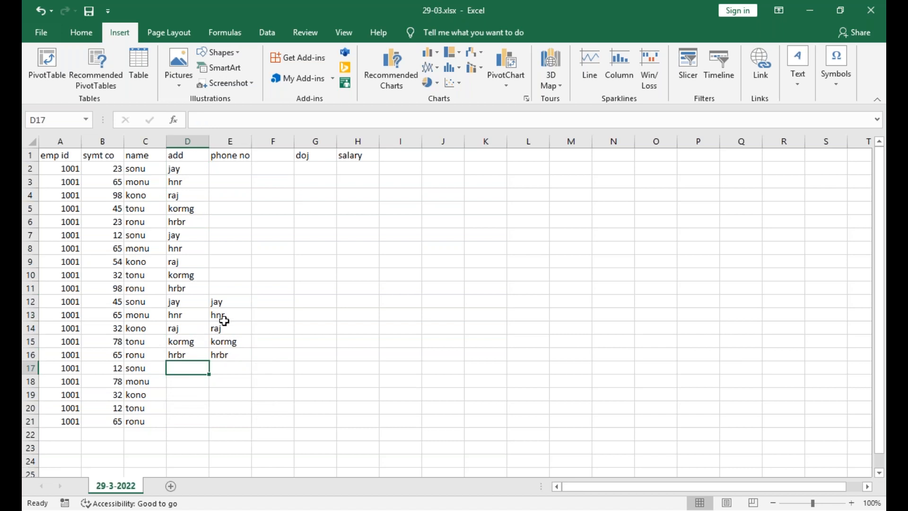
left_click_drag(232, 301, 235, 355)
key("ctrl+c")
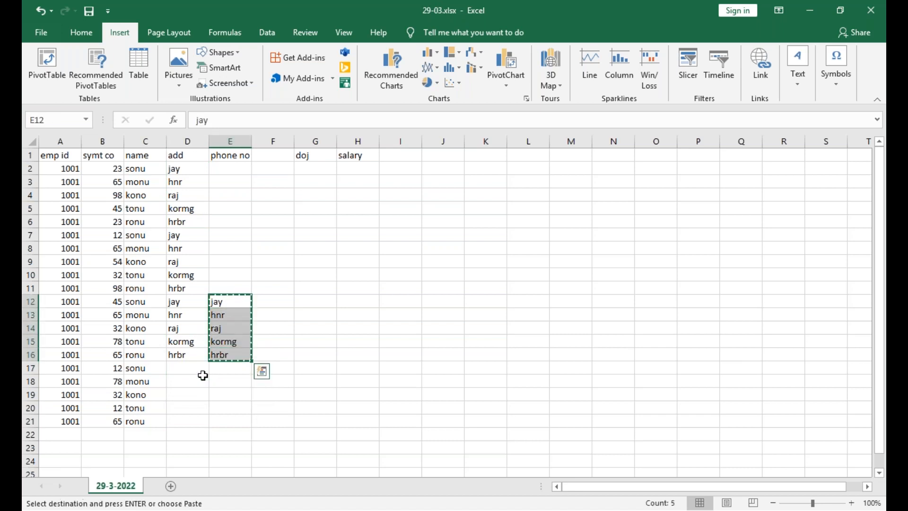
left_click(203, 370)
key("ctrl+v")
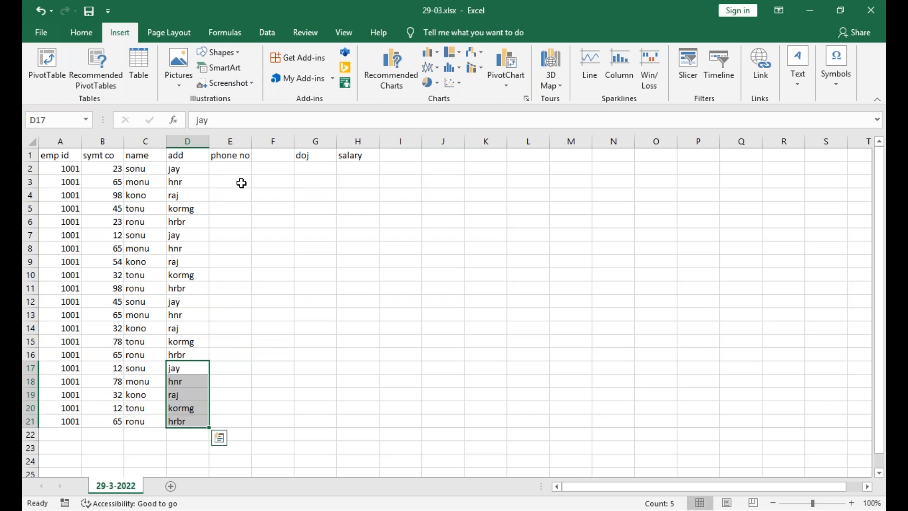
Step: Enter three employees' phone numbers in E2:E4 and extend them as a fill series through E21
left_click(237, 171)
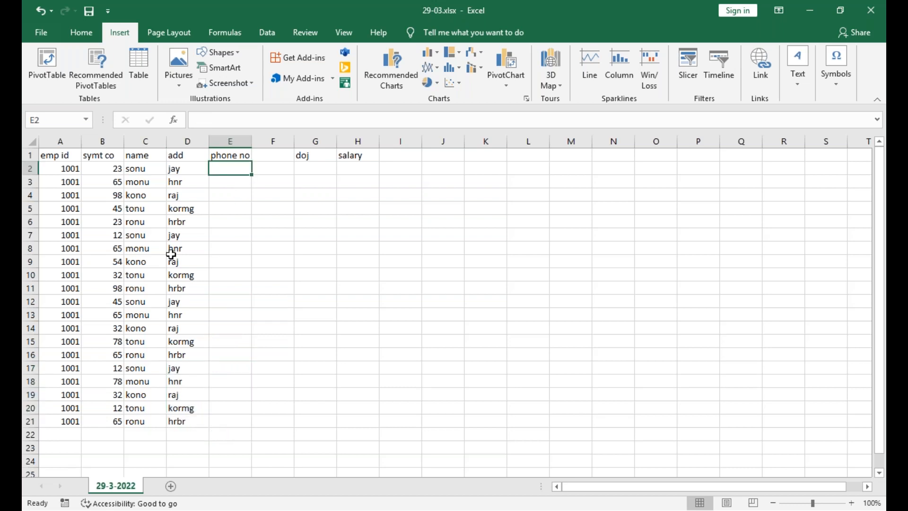
type("326554")
key("Return")
type("32323")
key("Return")
type("656565")
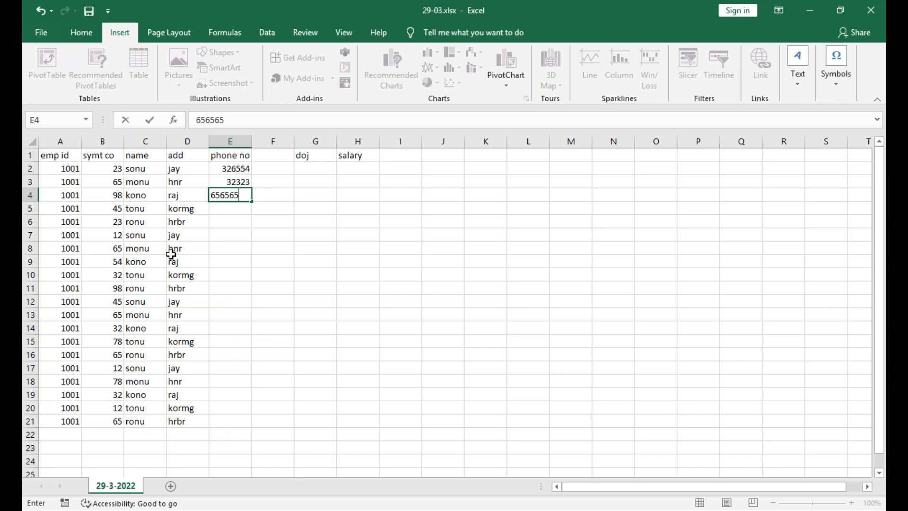
key("Return")
left_click_drag(236, 169, 244, 425)
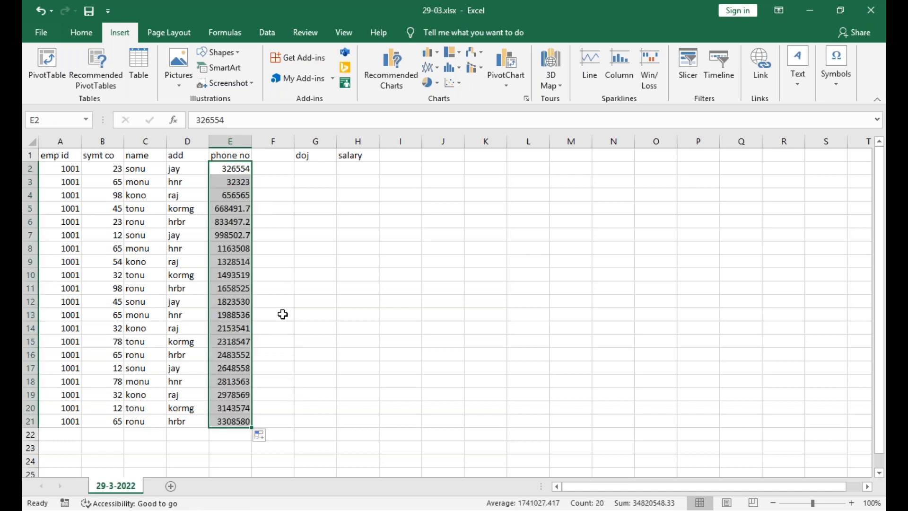
left_click(227, 316)
Step: Enter the header "Desgn" in F1 for the blank column between "phone no" and "doj"
left_click(279, 158)
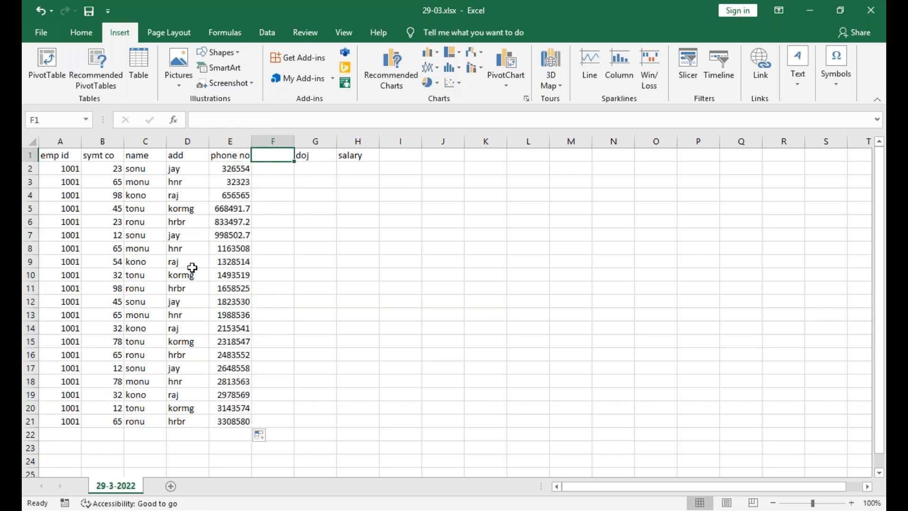
type("D")
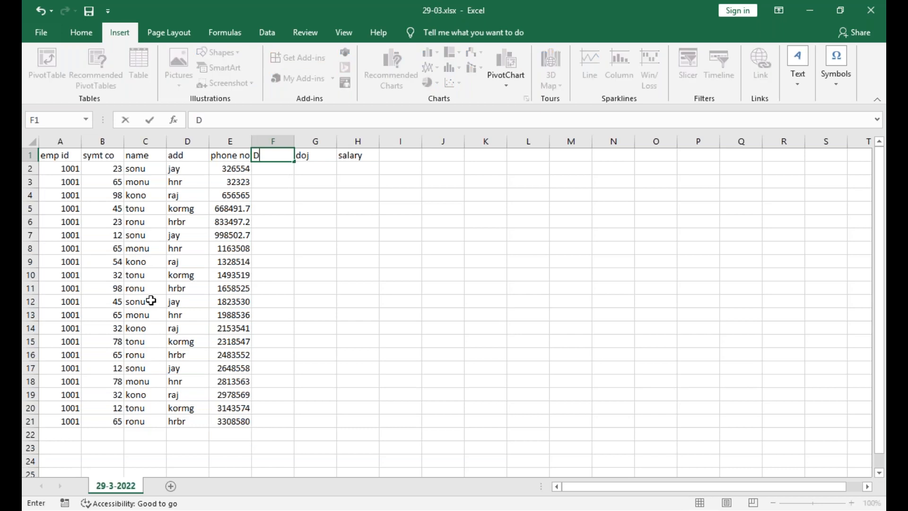
type("esgn")
key("Return")
Step: Enter manager, accounts, admin, hr, team lead and project mang down the "Desgn" column in F2:F7
type("manager")
key("Return")
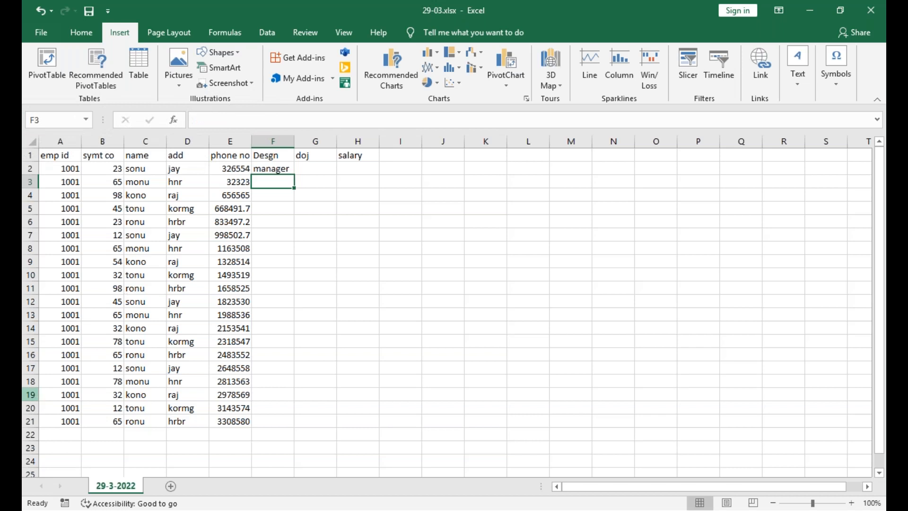
type("accounts")
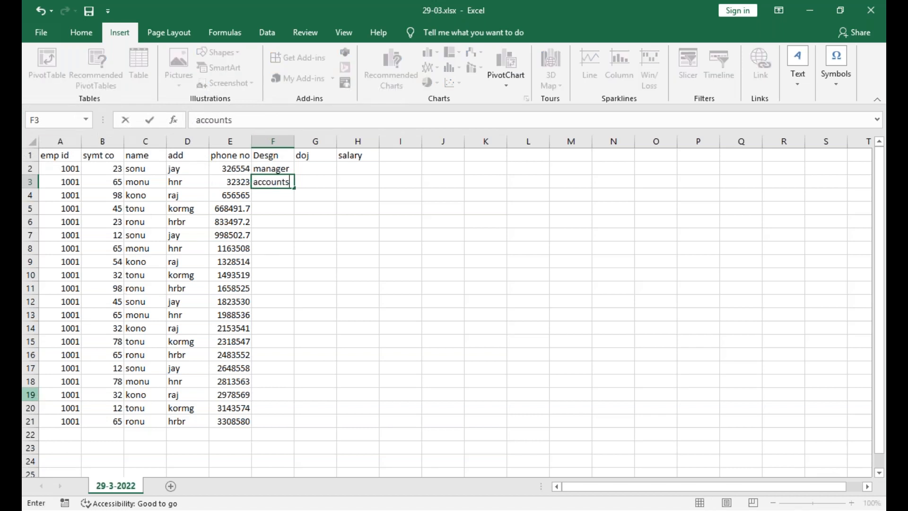
key("Return")
type("admin")
key("Return")
type("hr")
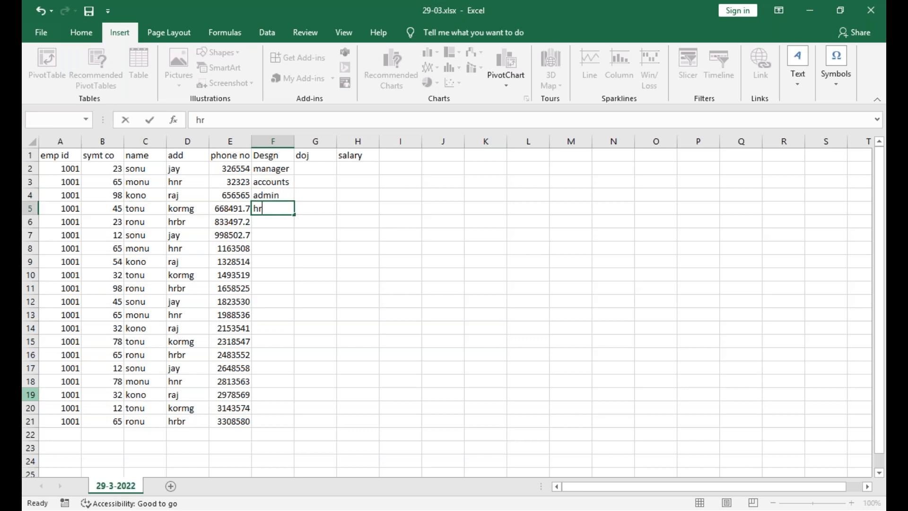
key("Return")
type("tea")
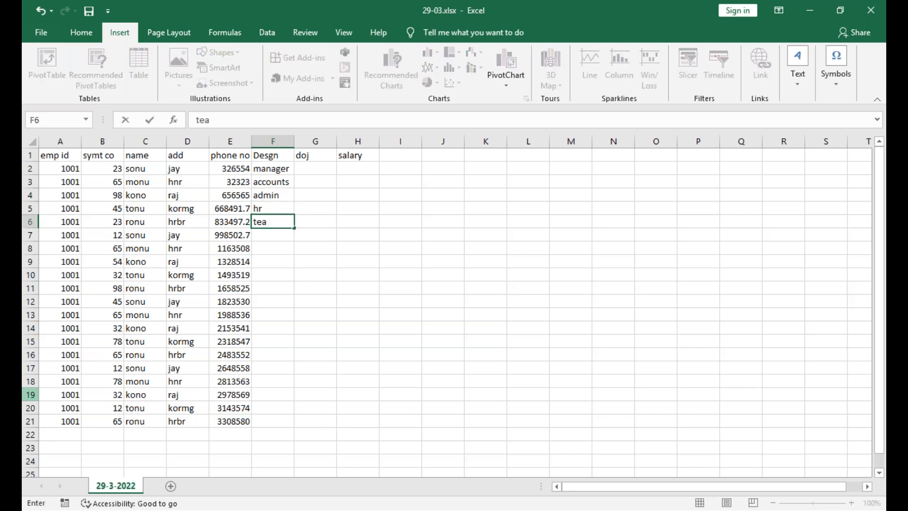
type("m lead")
key("Return")
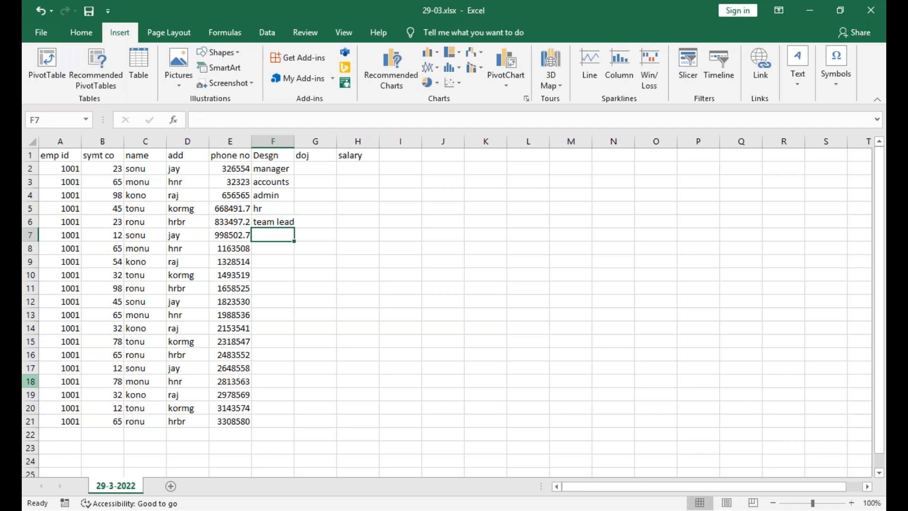
type("project mang")
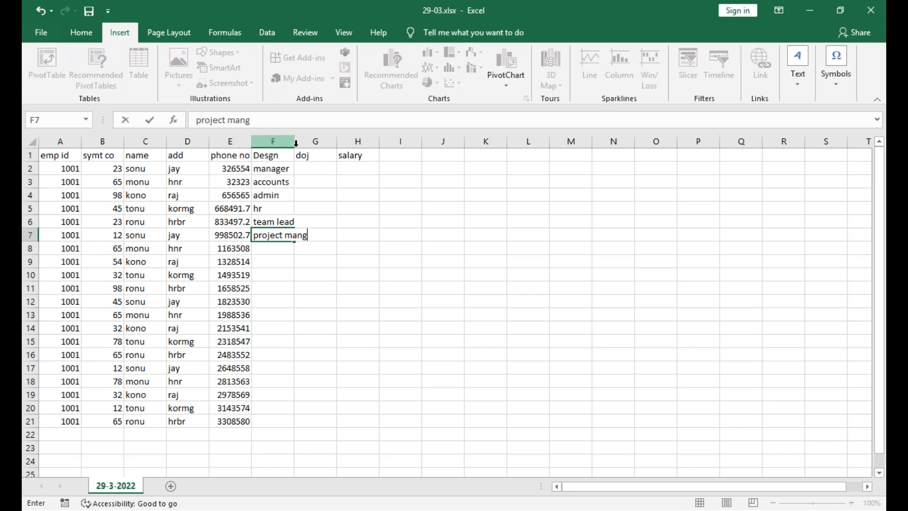
left_click(285, 166)
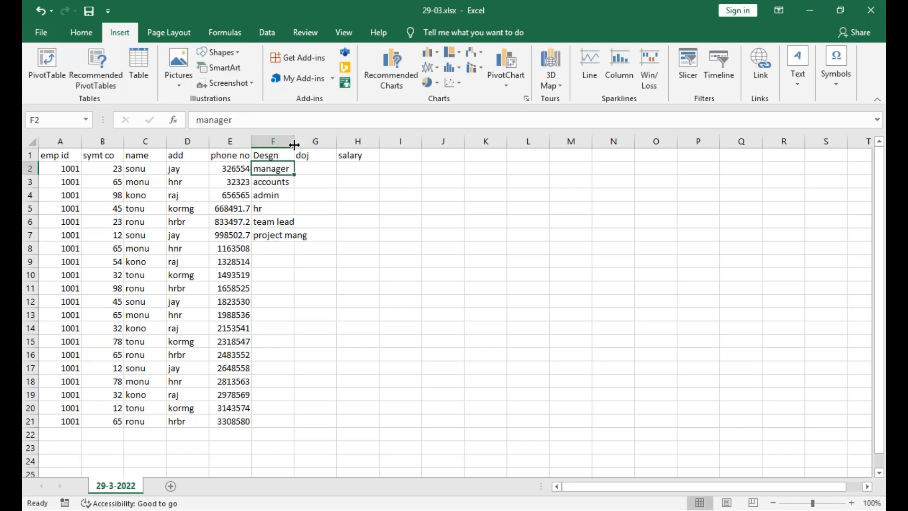
Step: Auto-fit the width of column F and copy the designations in F2:F7 into F8:F13 and F14:F19
double_click(295, 145)
left_click_drag(293, 170, 300, 233)
key("ctrl+c")
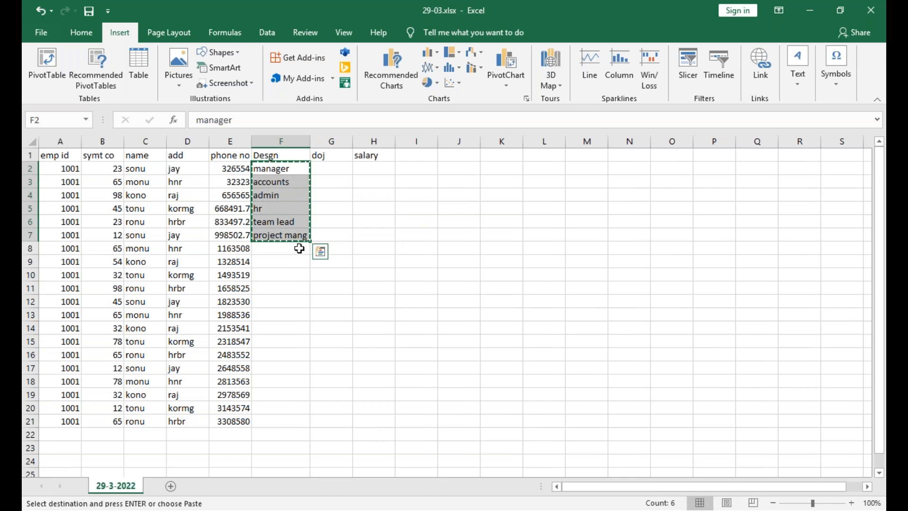
left_click(299, 249)
key("ctrl+v")
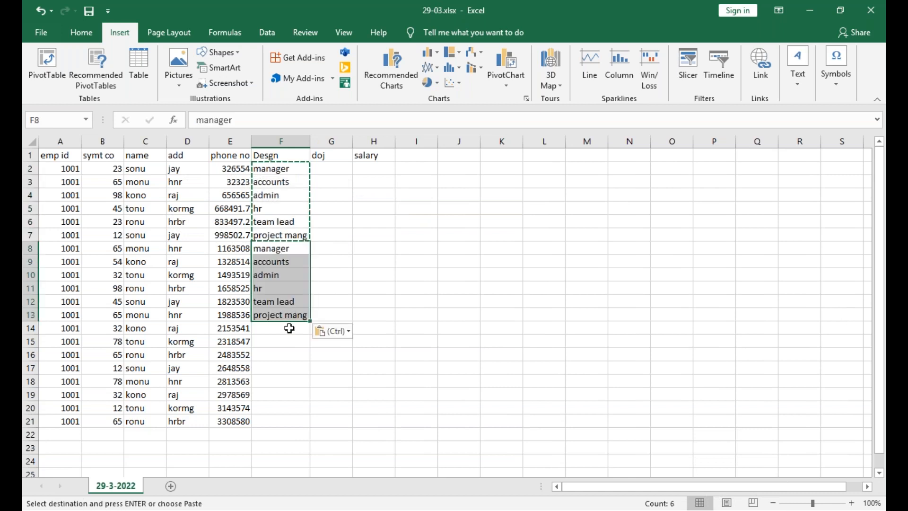
left_click(290, 327)
key("ctrl+v")
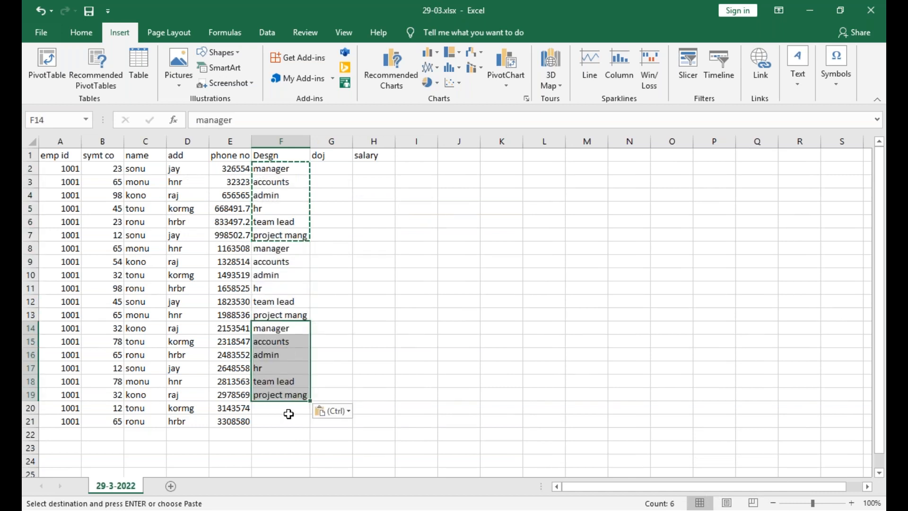
Step: Enter the designations project mang in F20 and team lead in F21 to complete the "Desgn" column
left_click(283, 409)
type("project mang")
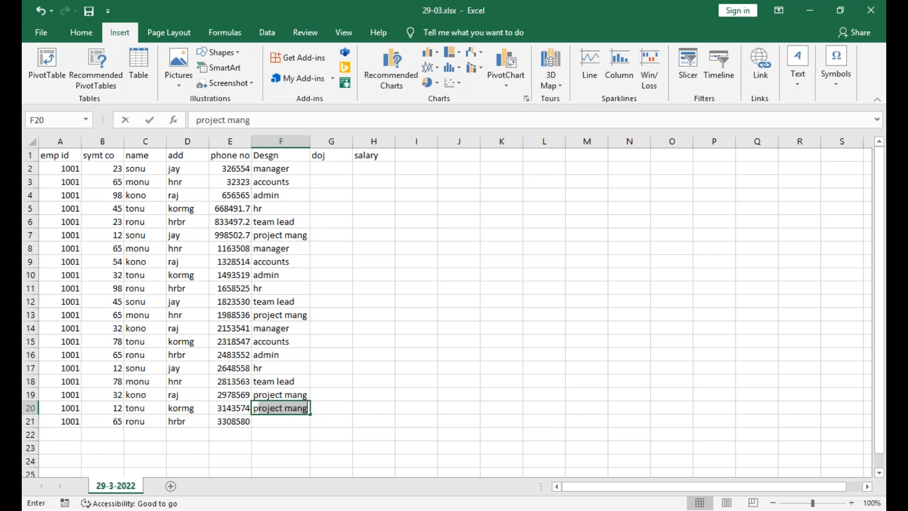
key("Return")
type("team lead")
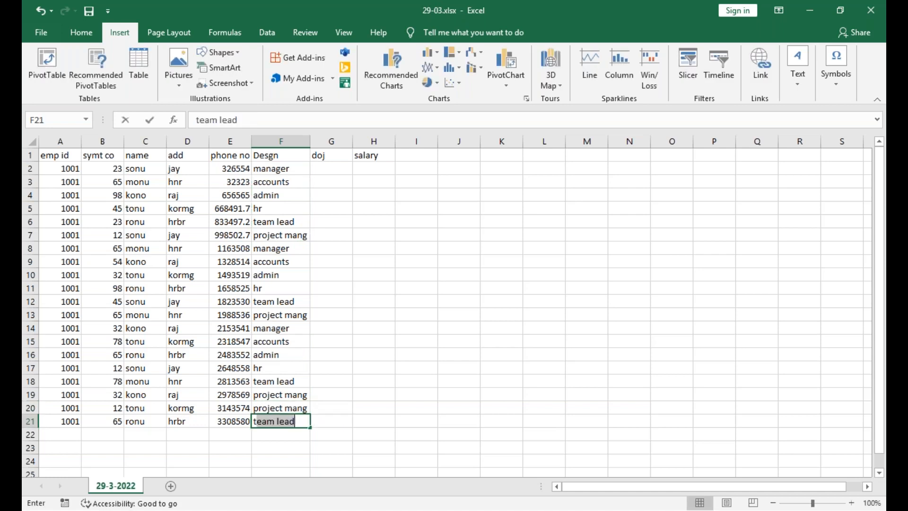
left_click(331, 407)
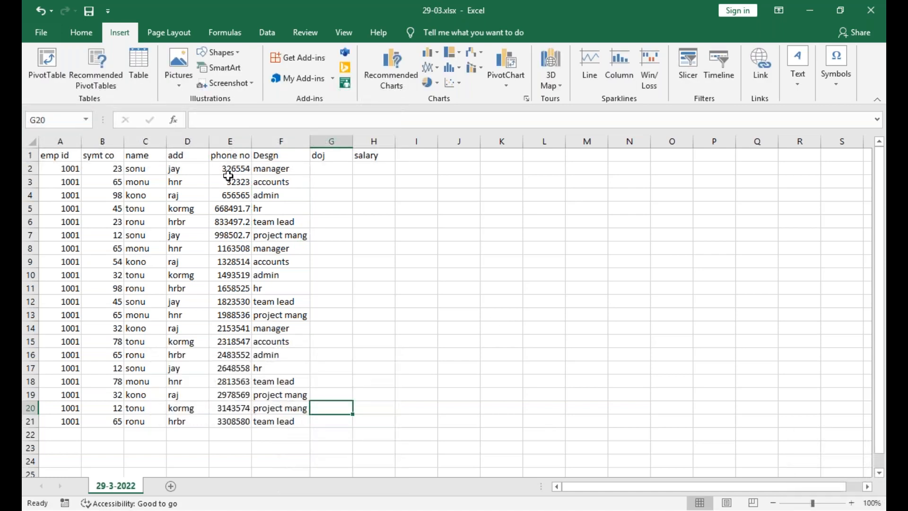
Step: Enter the joining dates 02-02-2015, 03-02-2020, 05-05-2021 and 06-06-2019 in G2:G5 of the "doj" column
left_click(326, 165)
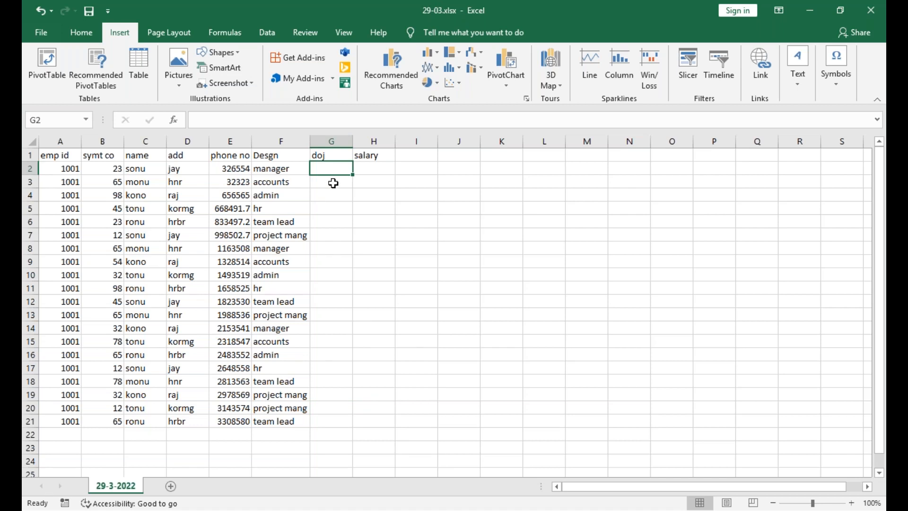
type("02")
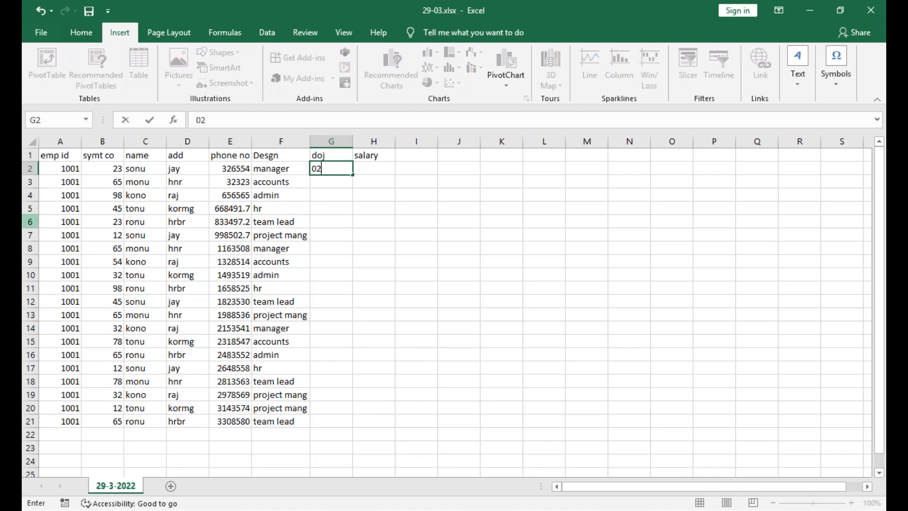
type("-02-2015")
key("Return")
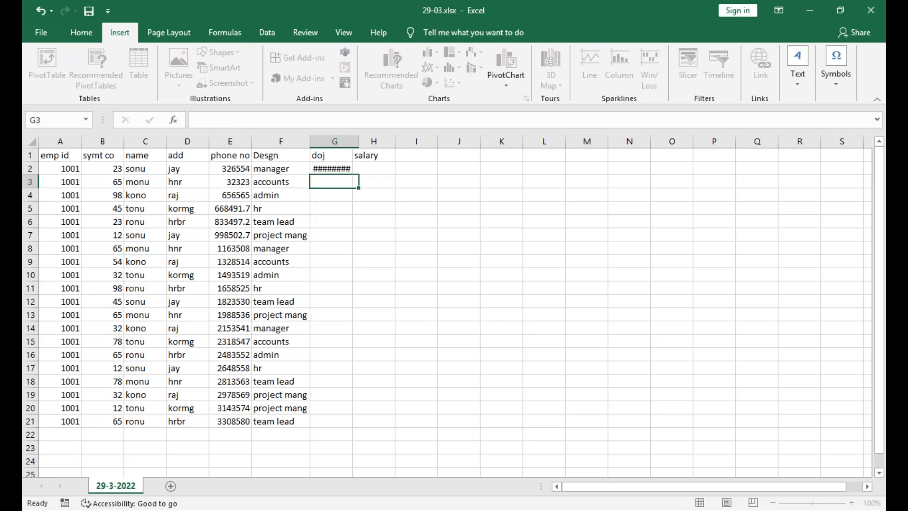
type("03-")
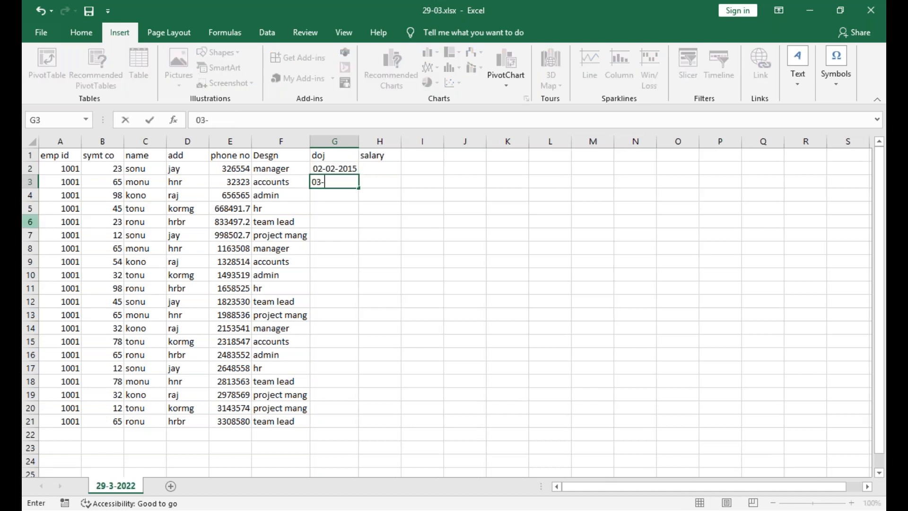
type("02-2020")
key("Return")
type("05-05-2021")
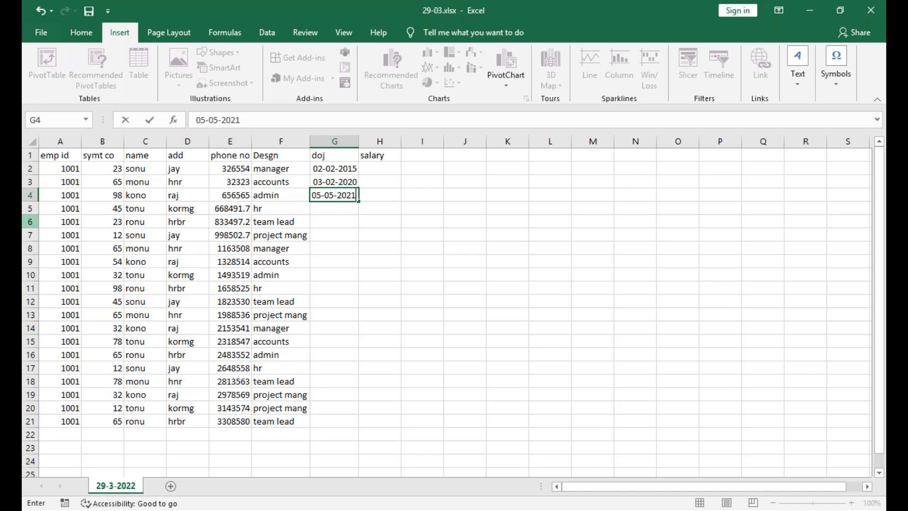
key("Return")
type("06-06-2019")
key("Return")
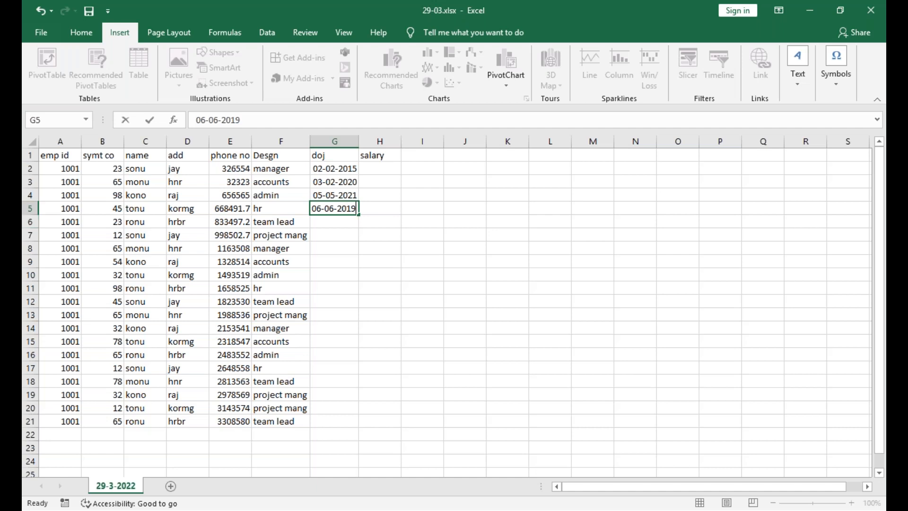
Step: Copy the joining dates in G2:G5 repeatedly down the "doj" column to fill G6:G21
left_click_drag(331, 169, 335, 261)
key("ctrl+c")
key("ctrl+v")
left_click(345, 276)
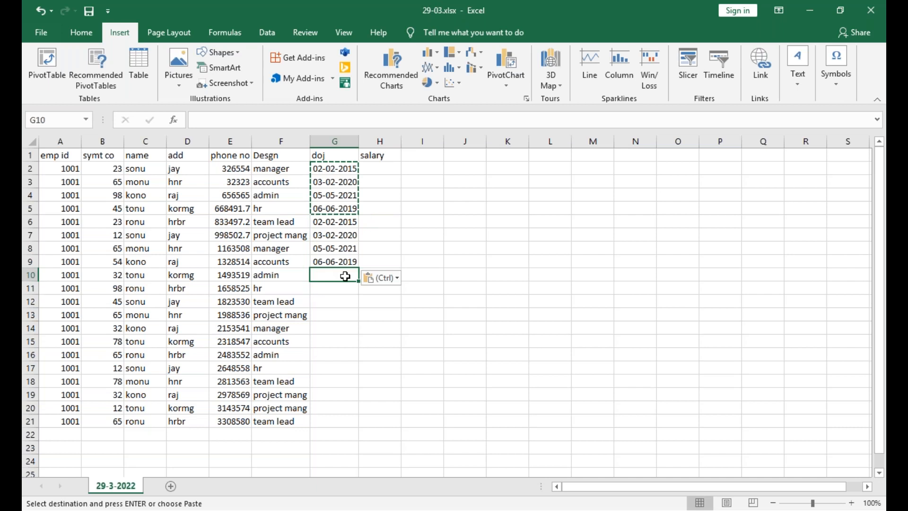
key("ctrl+v")
left_click(348, 330)
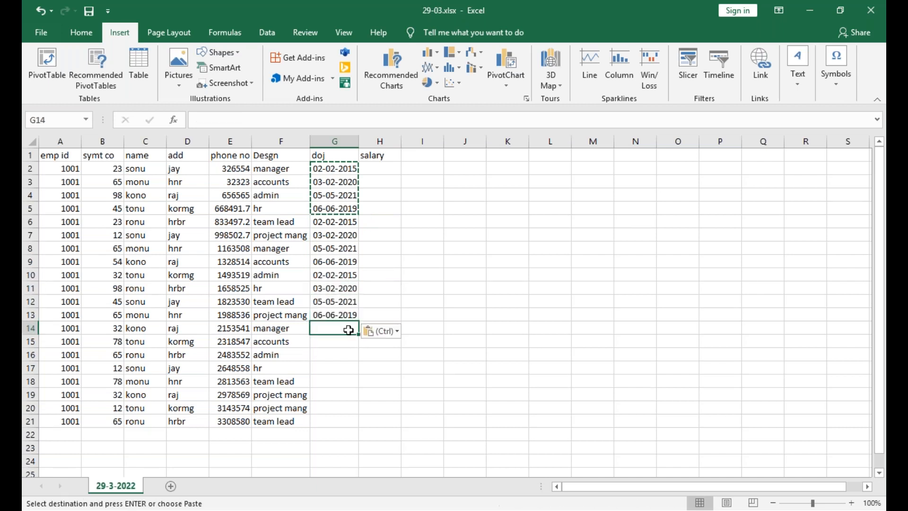
key("ctrl+v")
left_click(341, 379)
key("ctrl+v")
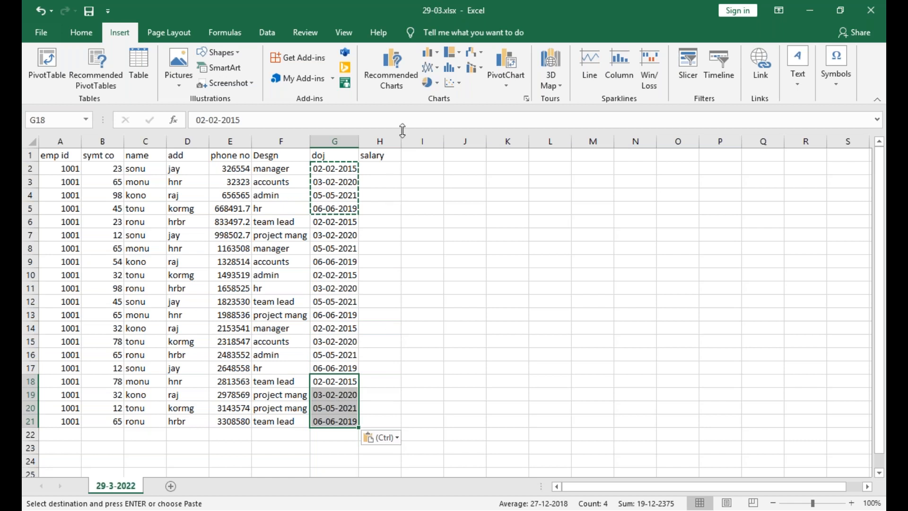
Step: Enter the salaries 800000, 500000, 600000, 40000, 50000 and 50000 in H2:H7
left_click(386, 169)
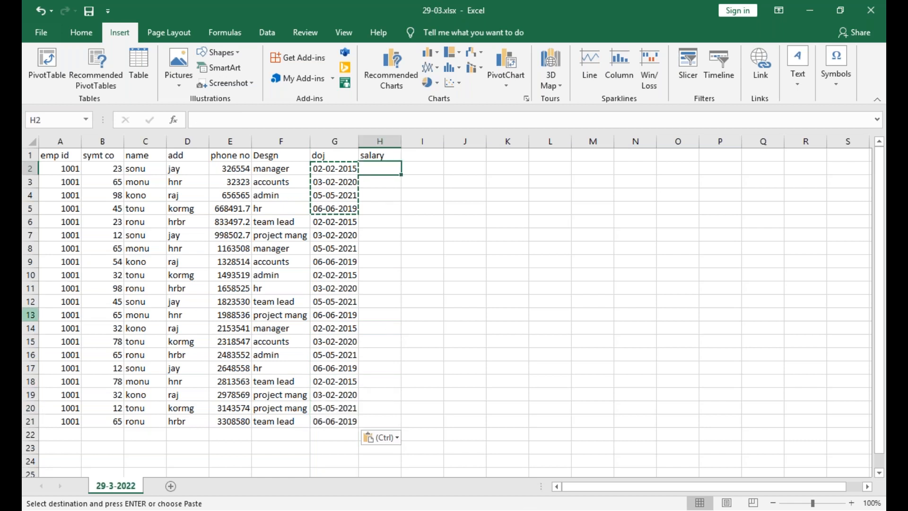
key("Escape")
type("3")
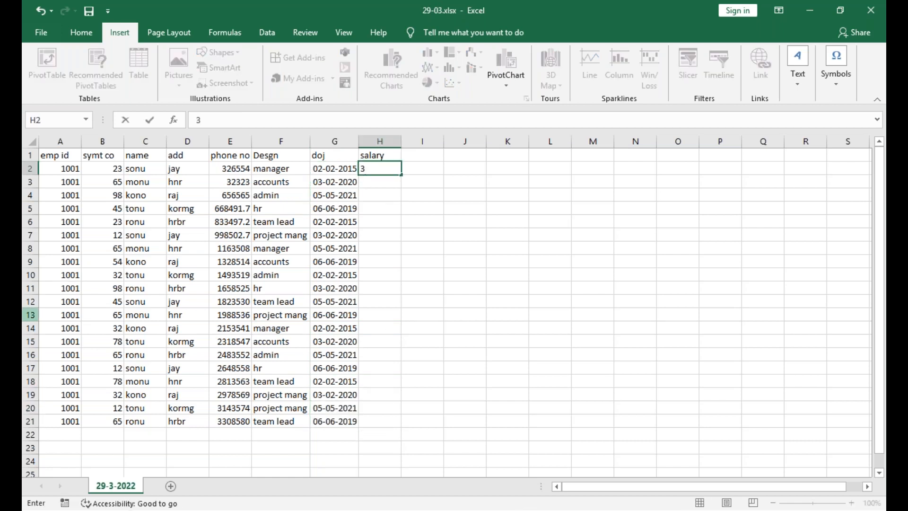
type("800000")
key("Return")
type("500000")
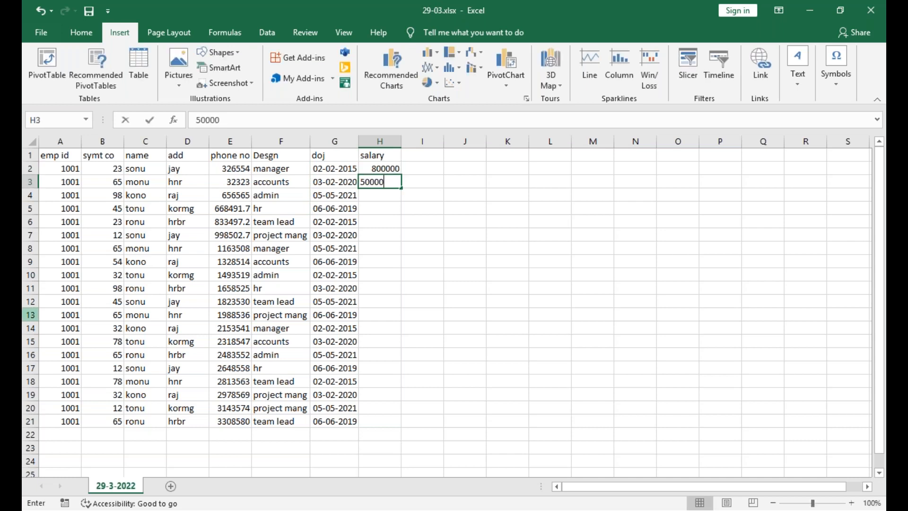
key("Return")
type("600000")
key("Return")
type("40000")
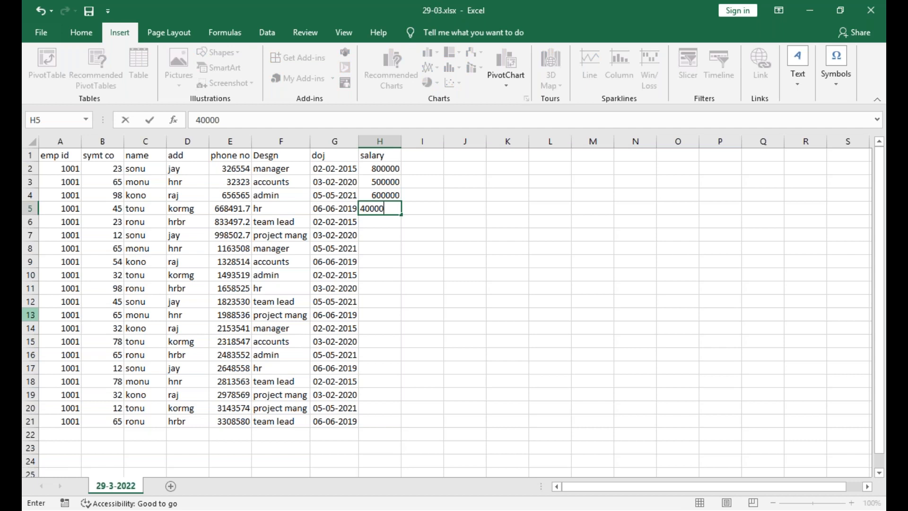
key("Return")
type("50000")
key("Return")
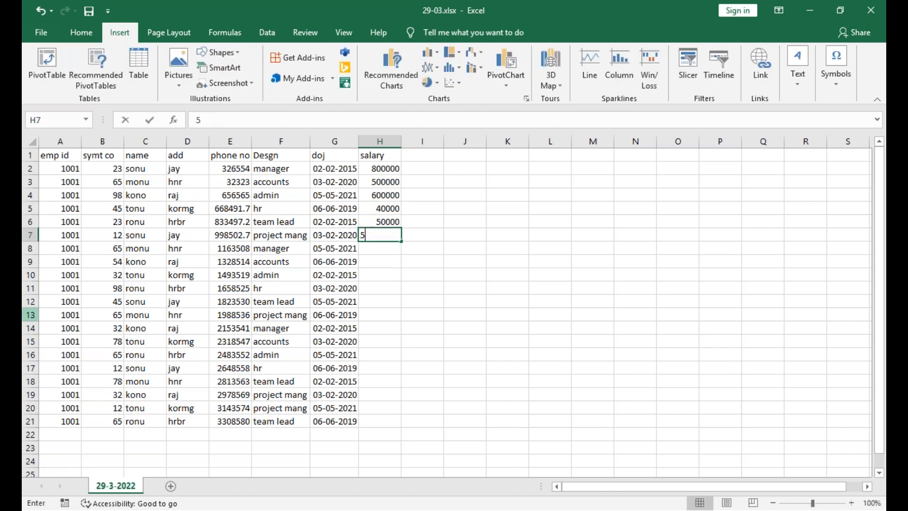
type("50000")
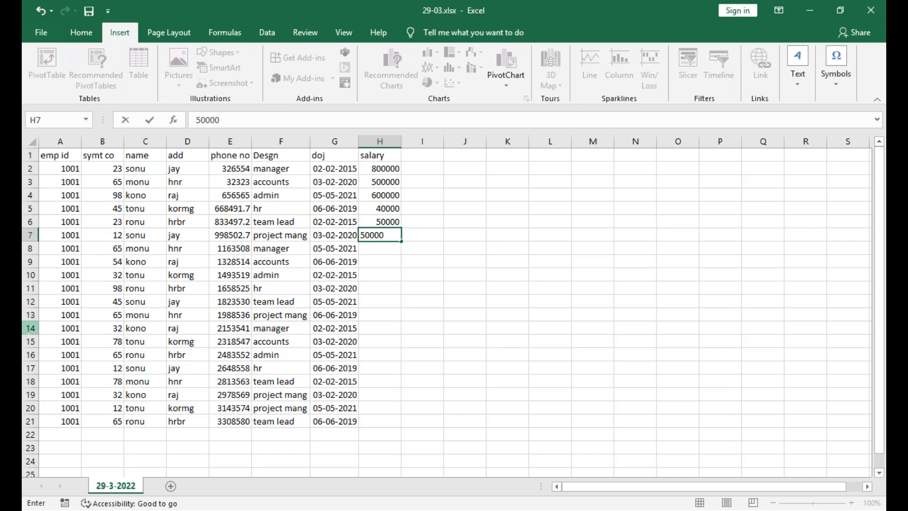
Step: Copy the salaries in H2:H7 into H8:H13 and H14:H19
left_click_drag(386, 169, 389, 235)
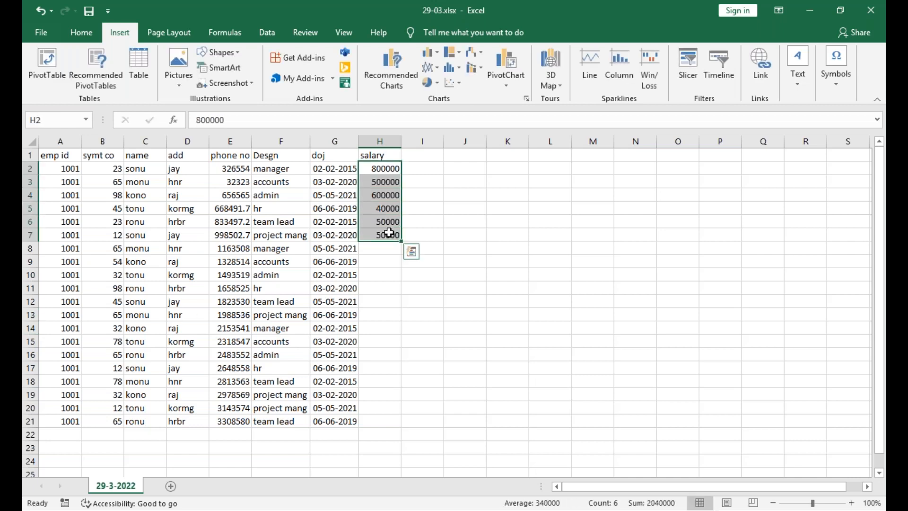
key("ctrl+c")
left_click(385, 249)
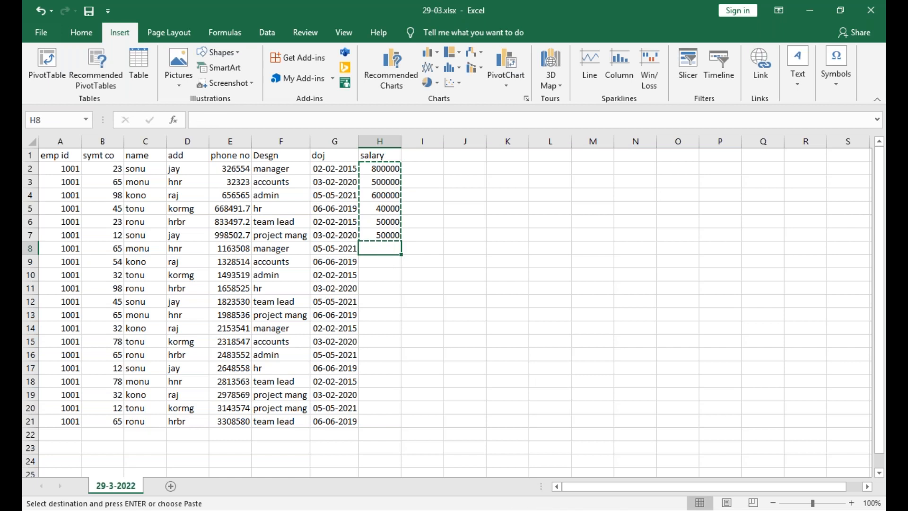
key("ctrl+v")
left_click(378, 328)
key("ctrl+v")
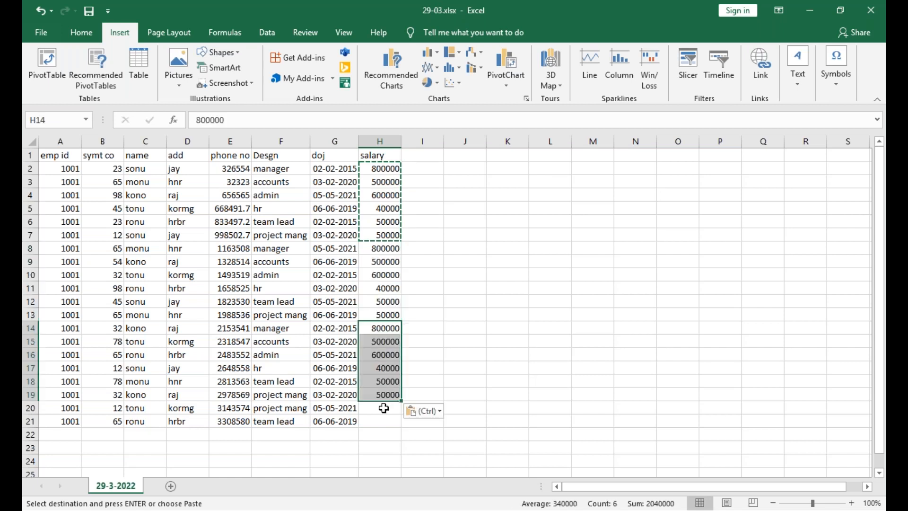
Step: Enter a salary of 50000 in both H20 and H21 to complete the salary column
left_click(381, 407)
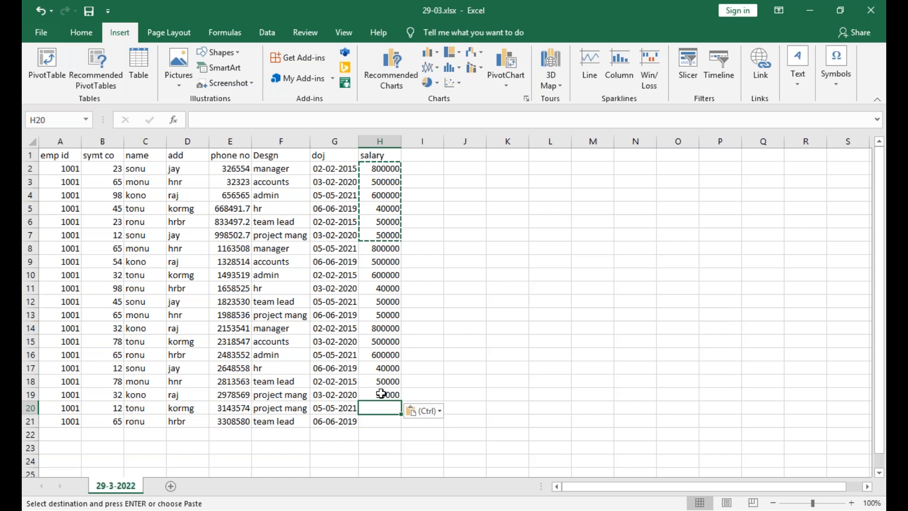
type("50000")
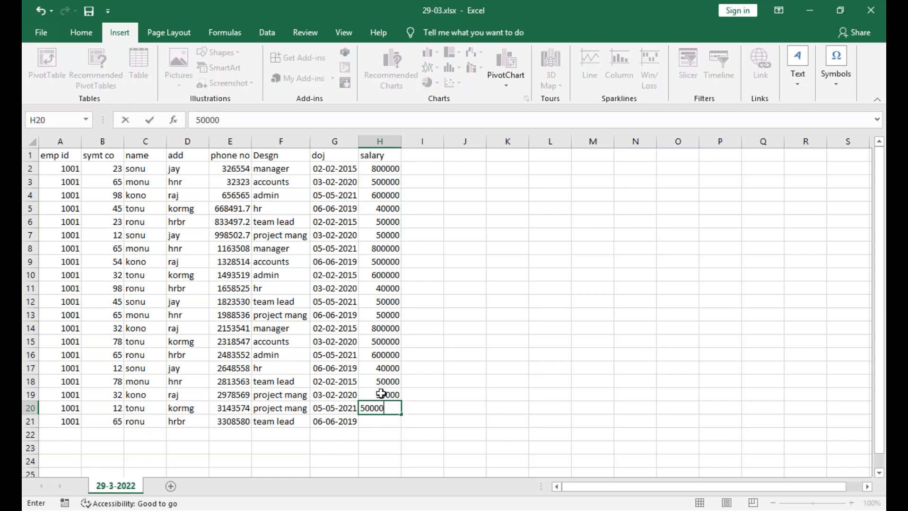
key("Return")
type("500")
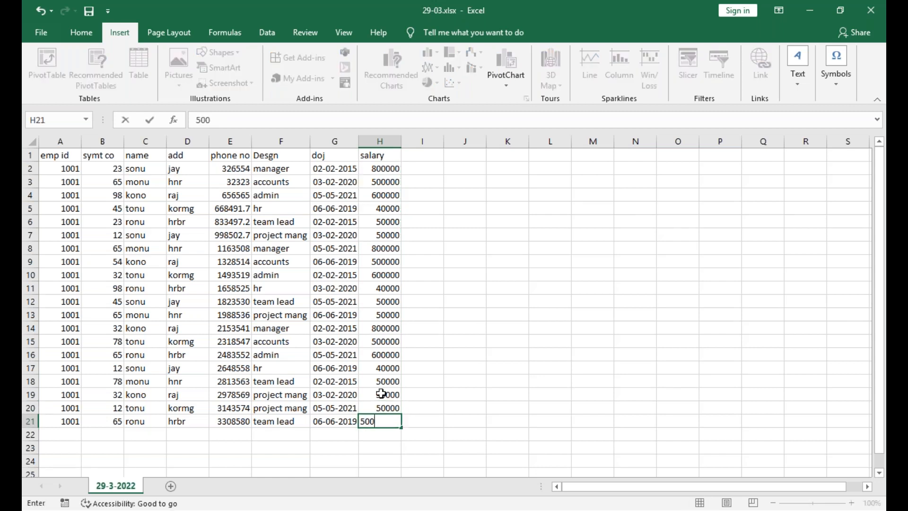
type("00")
key("Return")
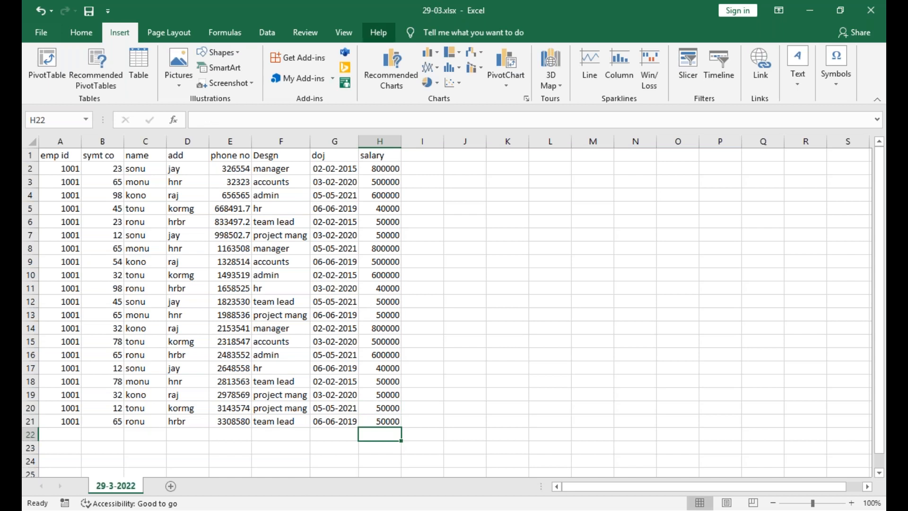
left_click(69, 158)
left_click_drag(139, 193, 385, 415)
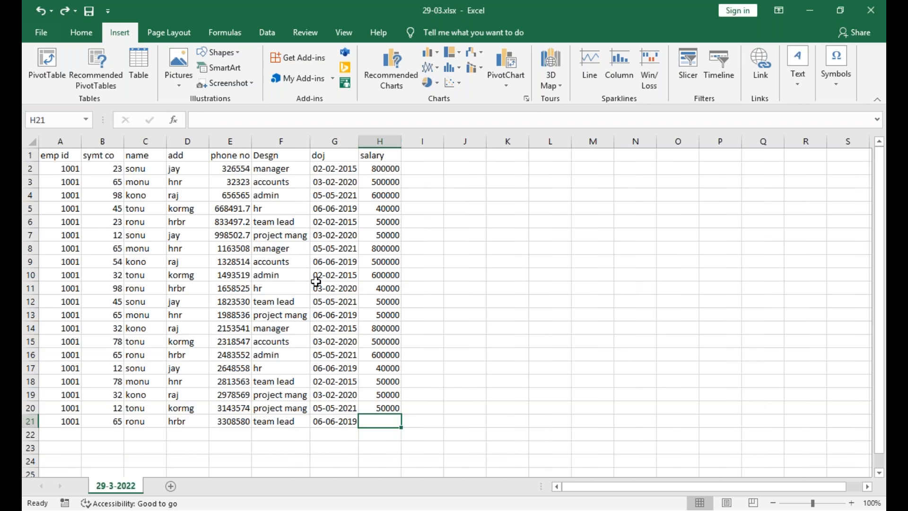
Step: Switch to the Book1 workbook and close it without saving its changes
key("alt")
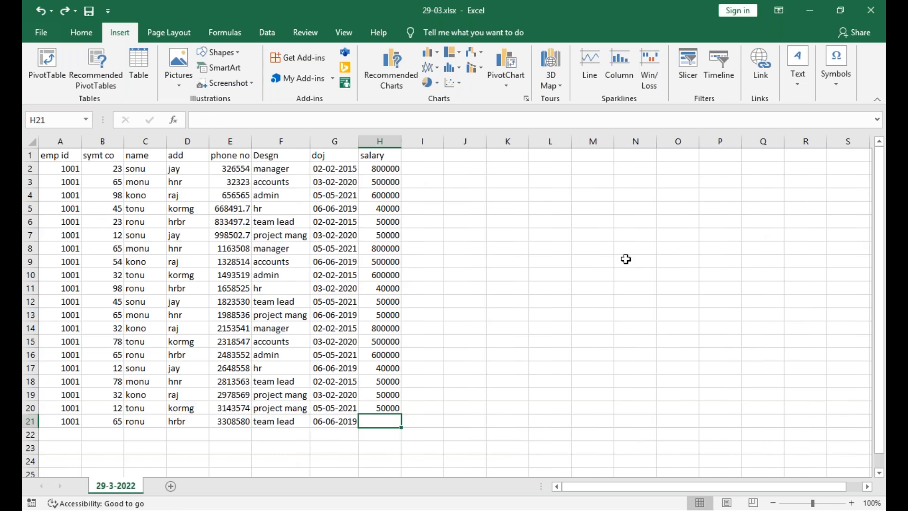
key("alt+Tab")
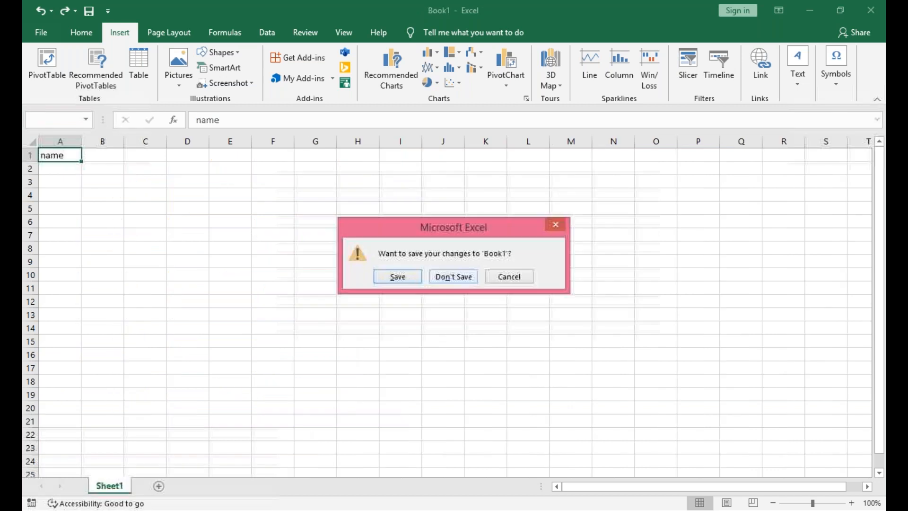
left_click(455, 276)
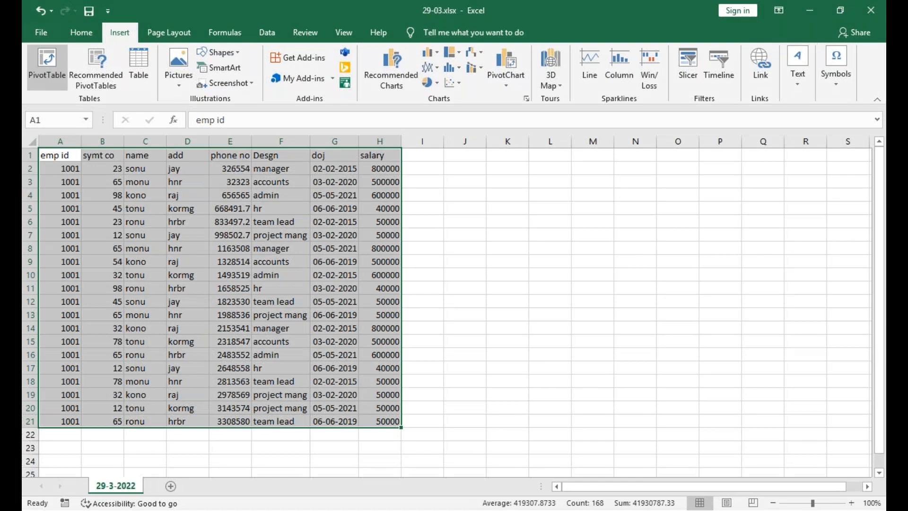
Step: Create a PivotTable on a new worksheet from the employee data in A1:H21
left_click(47, 62)
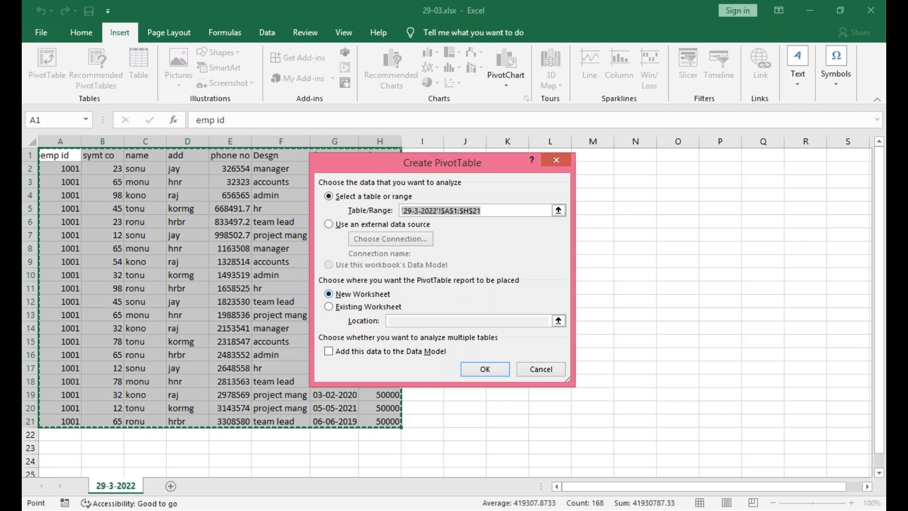
left_click(486, 370)
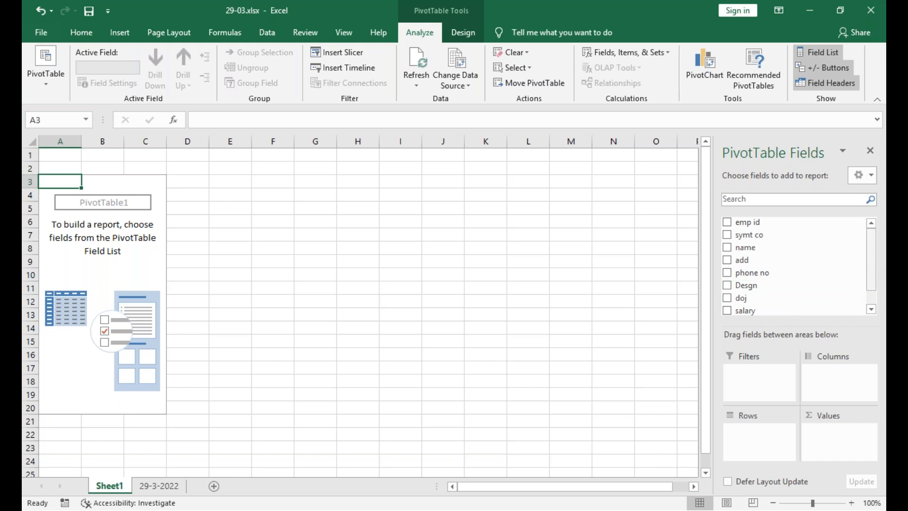
scroll(795, 264, "down", 2)
scroll(795, 265, "up", 2)
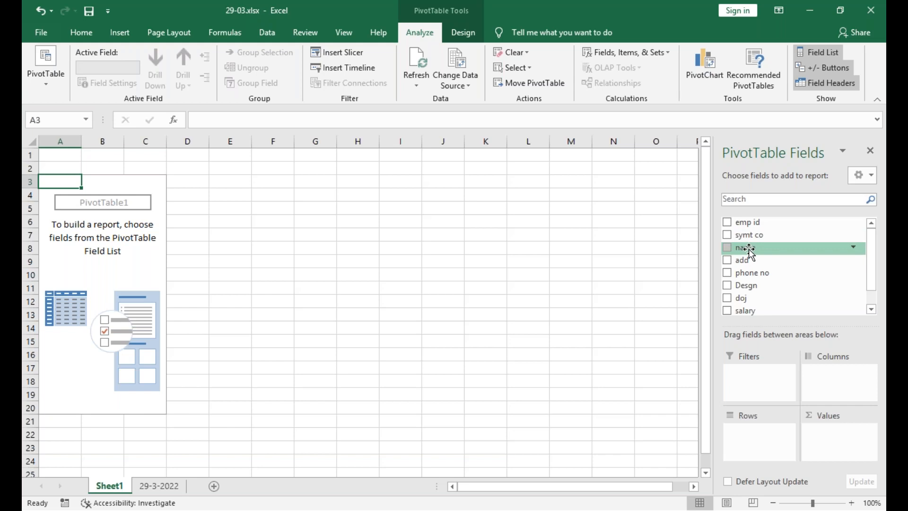
left_click_drag(745, 249, 750, 281)
left_click(740, 247)
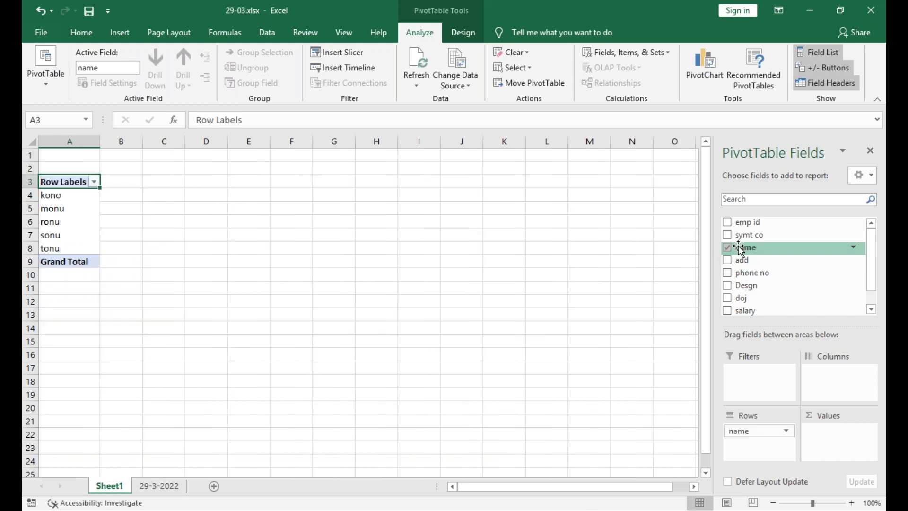
key("ctrl+z")
Step: Add the name field to the PivotTable's rows and the salary field to its values as a sum
left_click_drag(749, 247, 768, 446)
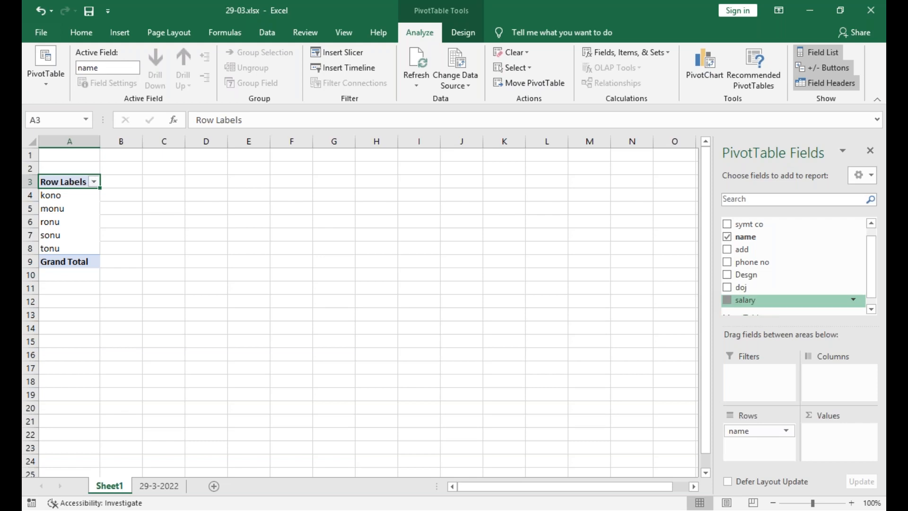
left_click(746, 300)
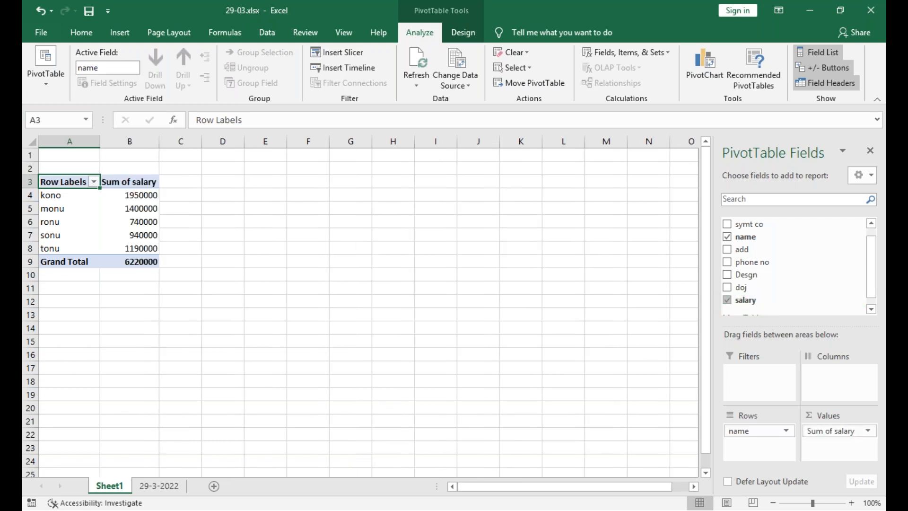
Step: Try the salary field as the PivotTable's columns and return it to the values as a sum
left_click(728, 300)
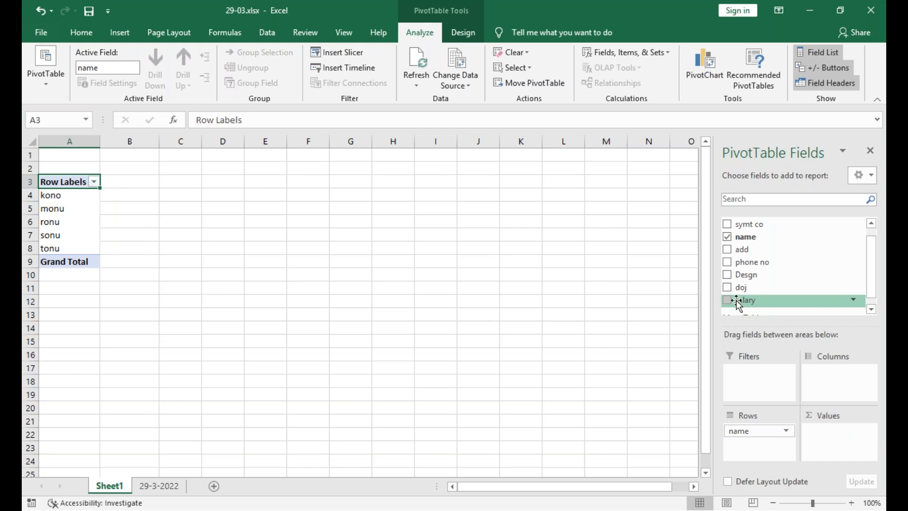
left_click_drag(746, 300, 819, 387)
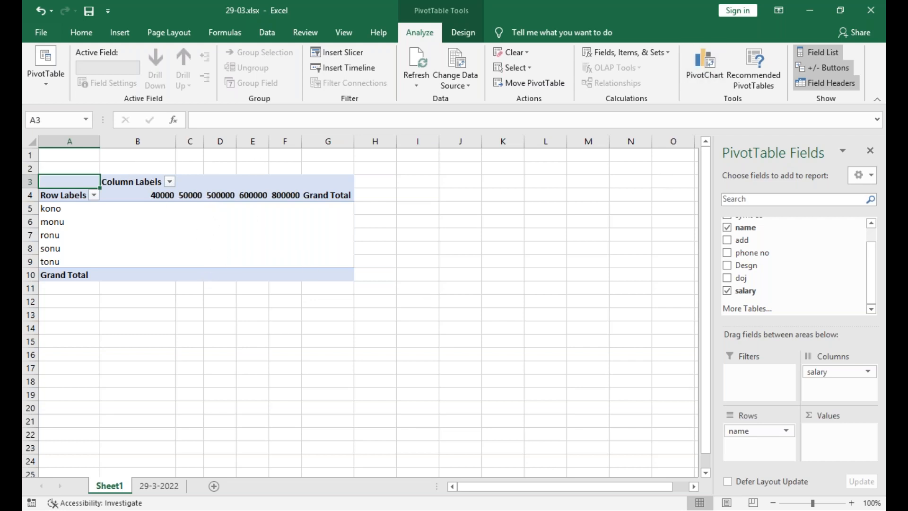
left_click(727, 290)
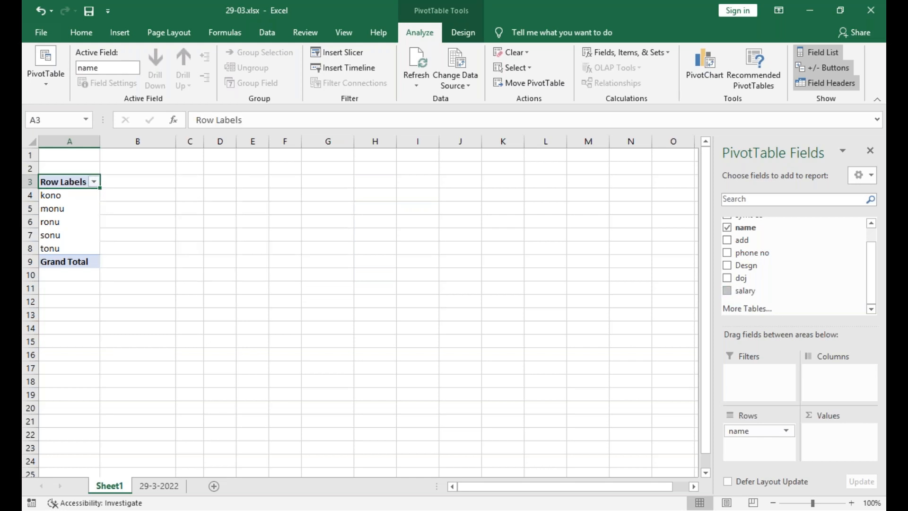
left_click_drag(764, 290, 827, 442)
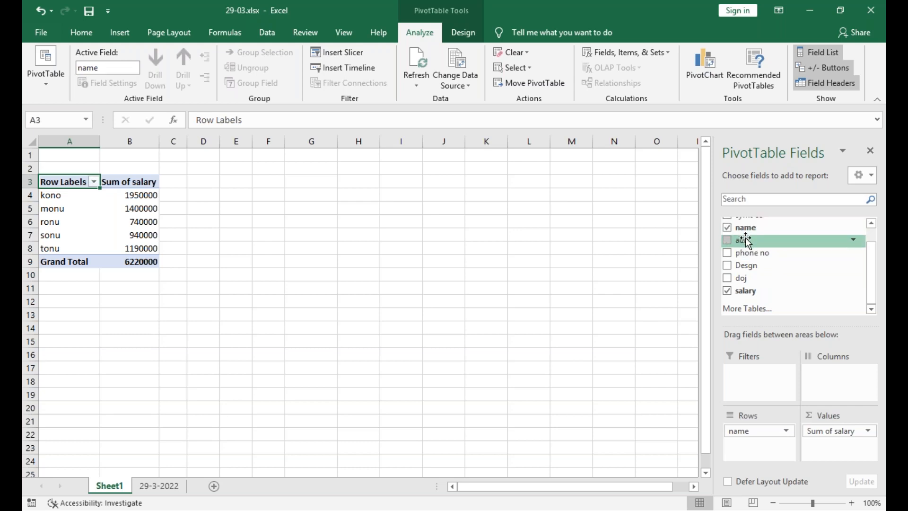
Step: Place the add field in the PivotTable's filters and filter the report to hrbr
left_click_drag(746, 242, 743, 376)
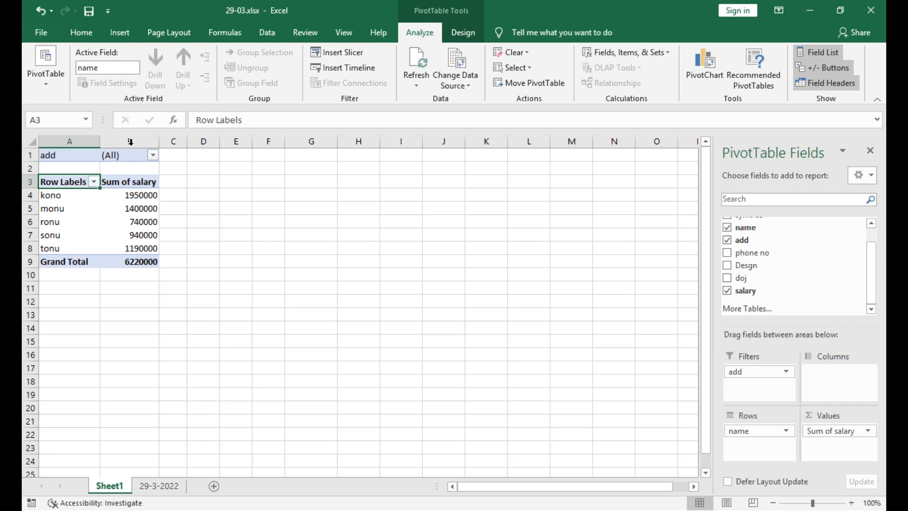
left_click(153, 155)
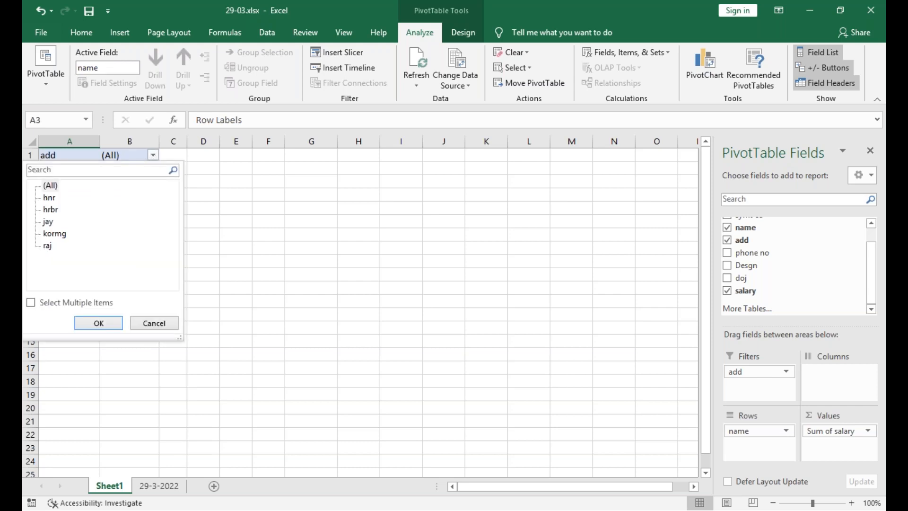
left_click(50, 209)
left_click(99, 323)
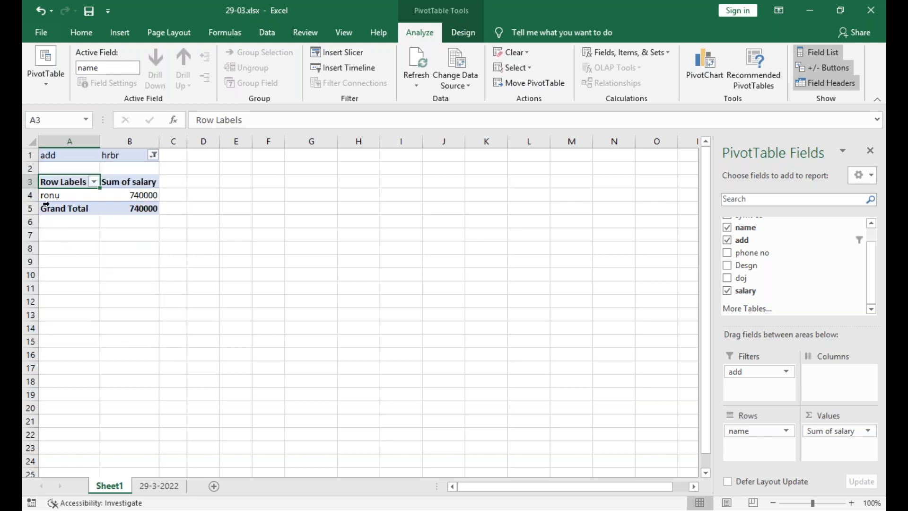
Step: Switch the PivotTable's add filter to raj
mouse_move(134, 192)
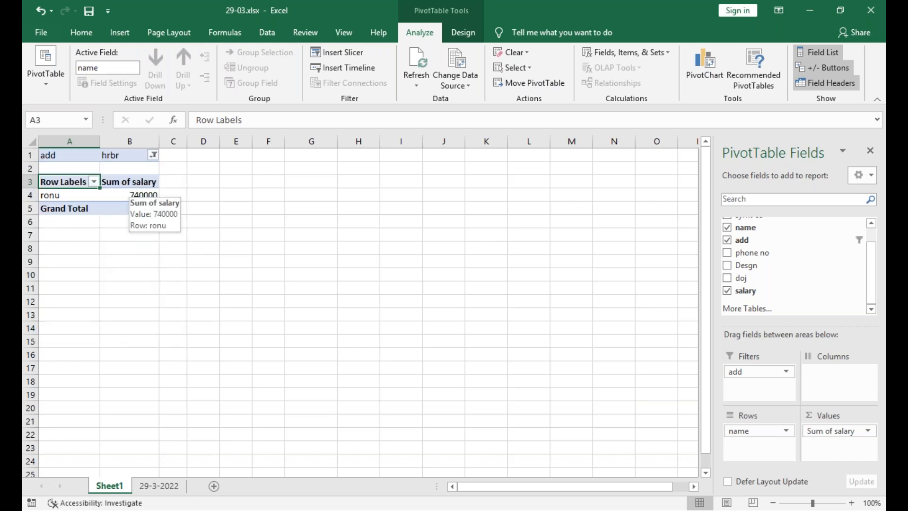
left_click(153, 155)
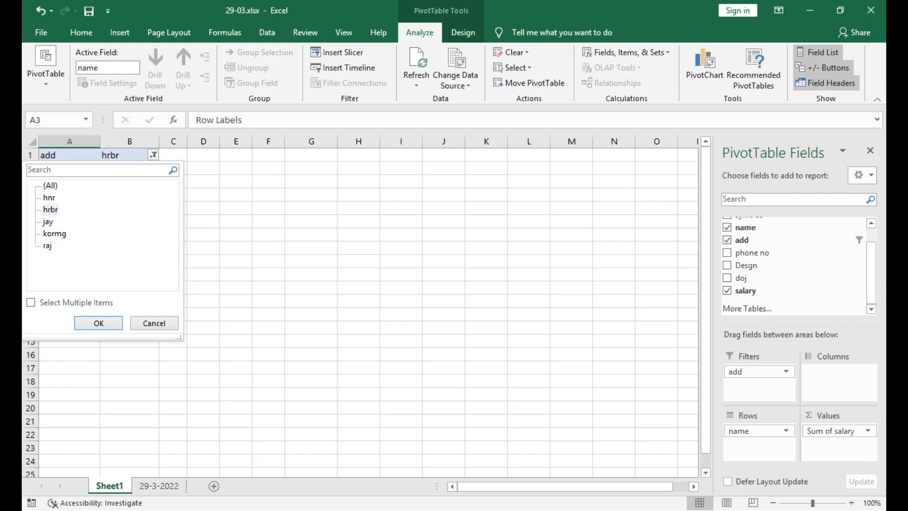
left_click(48, 245)
left_click(99, 324)
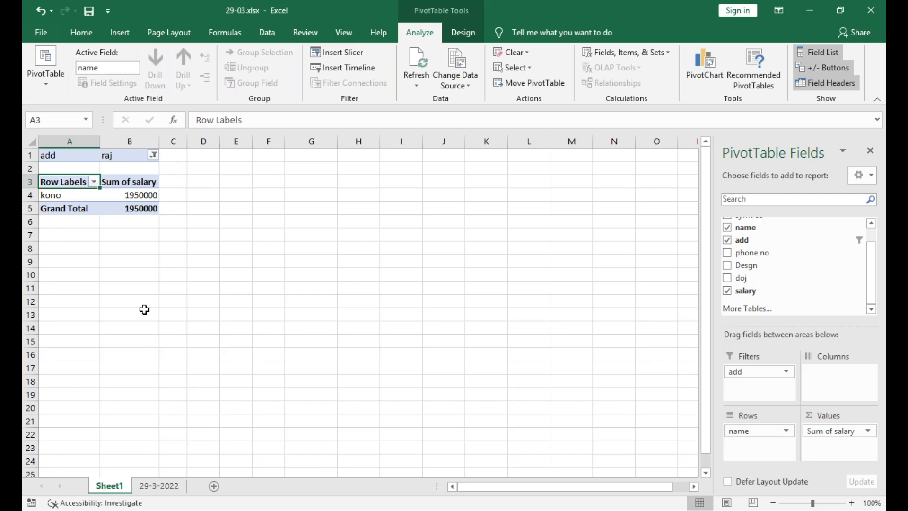
Step: Reset the PivotTable's add filter to (All)
left_click(153, 155)
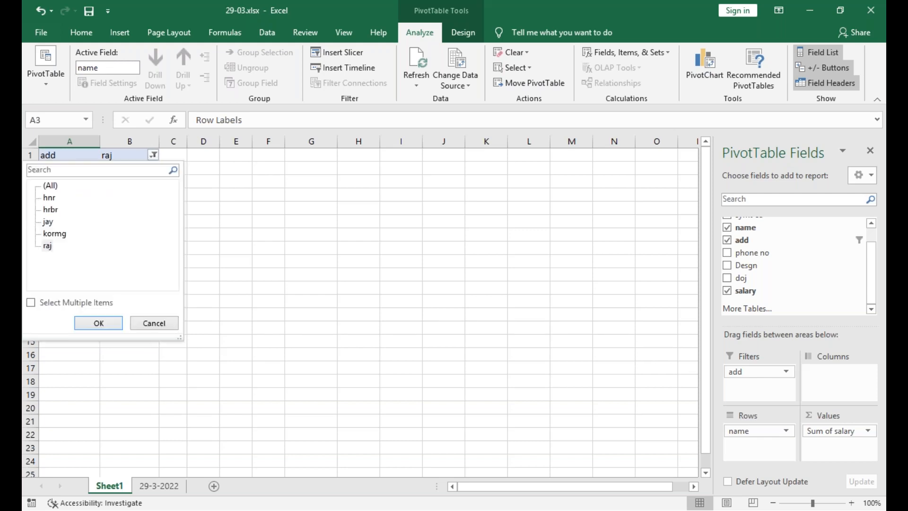
left_click(51, 186)
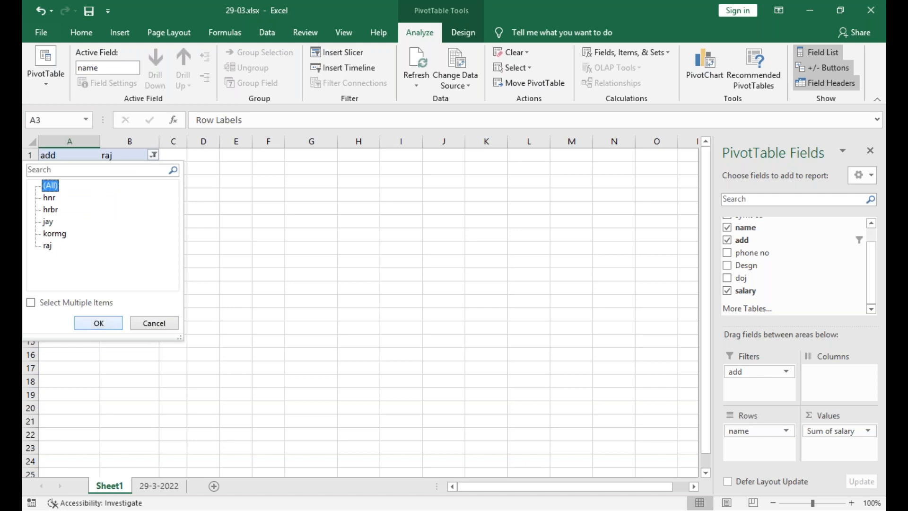
left_click(98, 323)
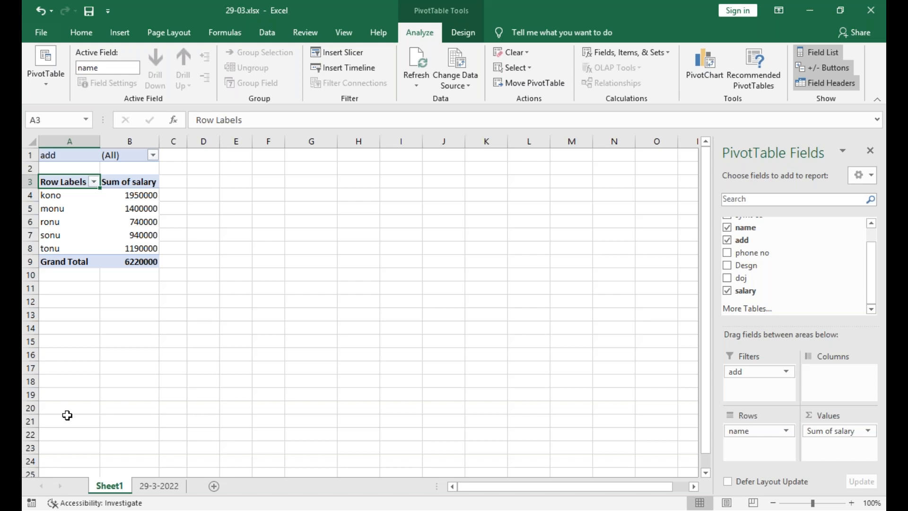
Step: On the 29-3-2022 sheet, append the letter k to the employee names in C7 and C8
left_click(159, 486)
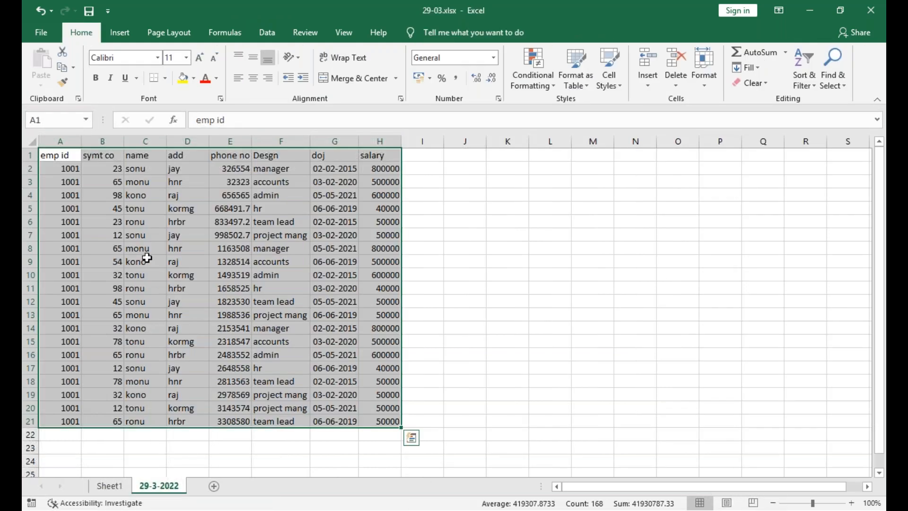
left_click(144, 261)
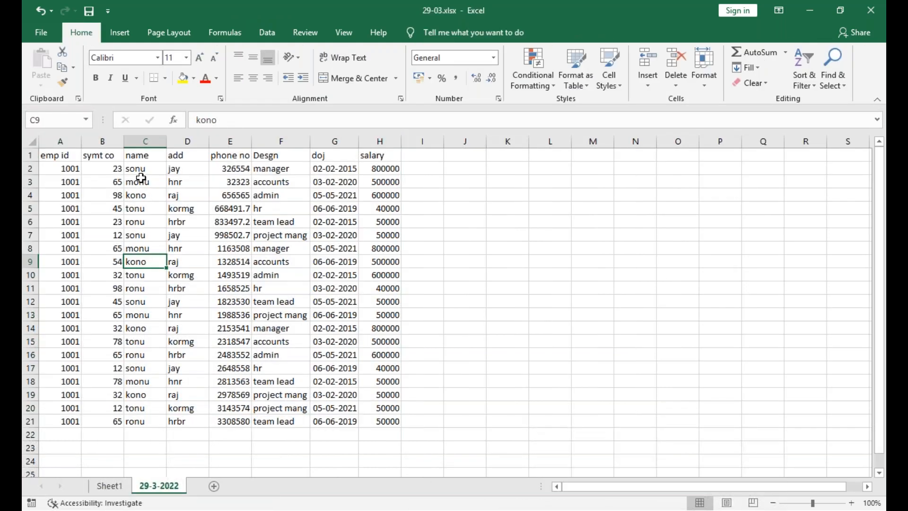
left_click(145, 235)
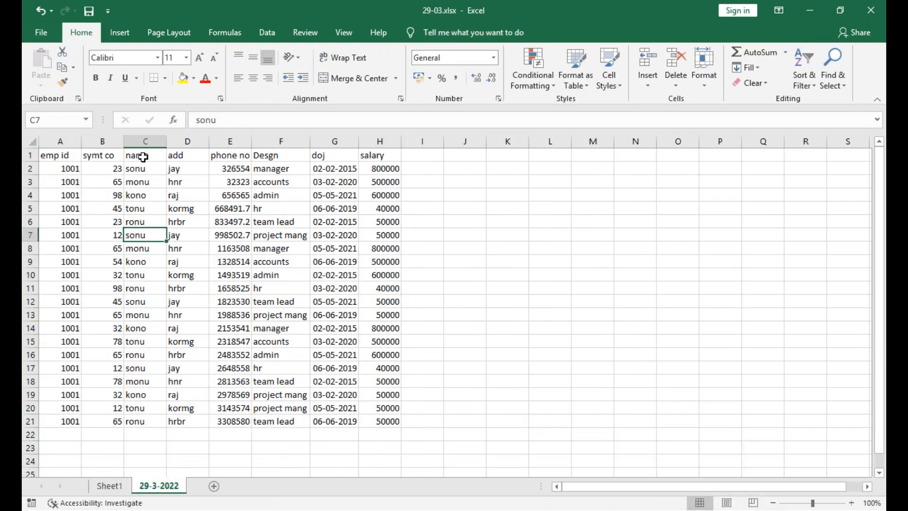
left_click(222, 121)
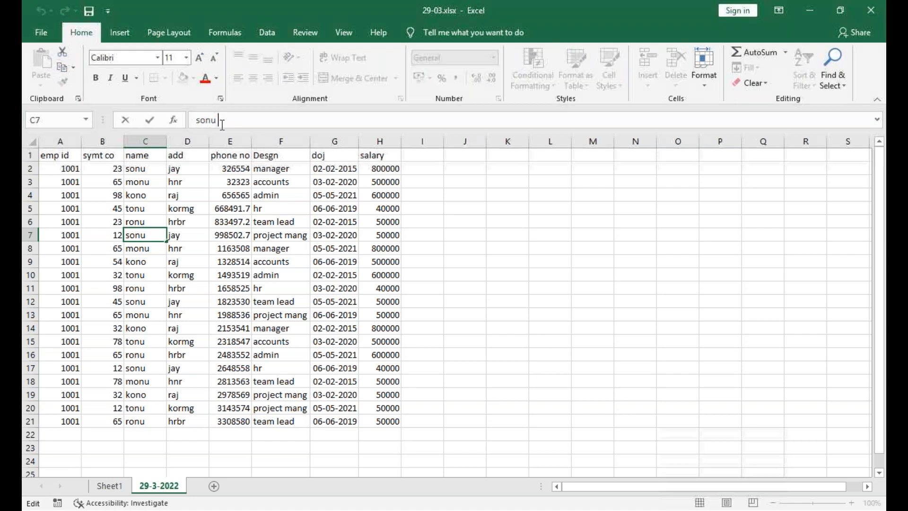
key("BackSpace")
type("k")
key("Return")
left_click(220, 119)
type("k")
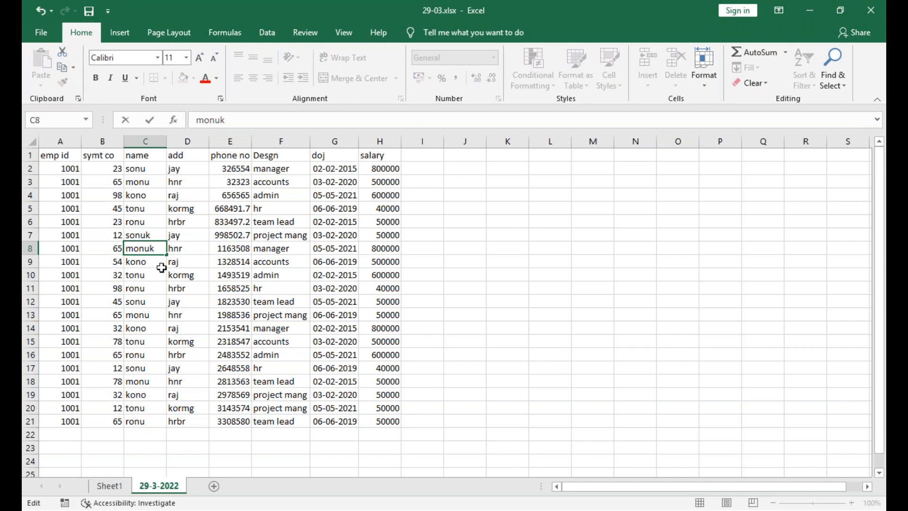
key("Return")
Step: Append the letter k to the employee names in C9, C10 and C11
left_click(221, 120)
type("k")
key("Return")
left_click(231, 119)
type("k")
key("Return")
left_click(228, 120)
type("k")
left_click_drag(137, 305, 138, 311)
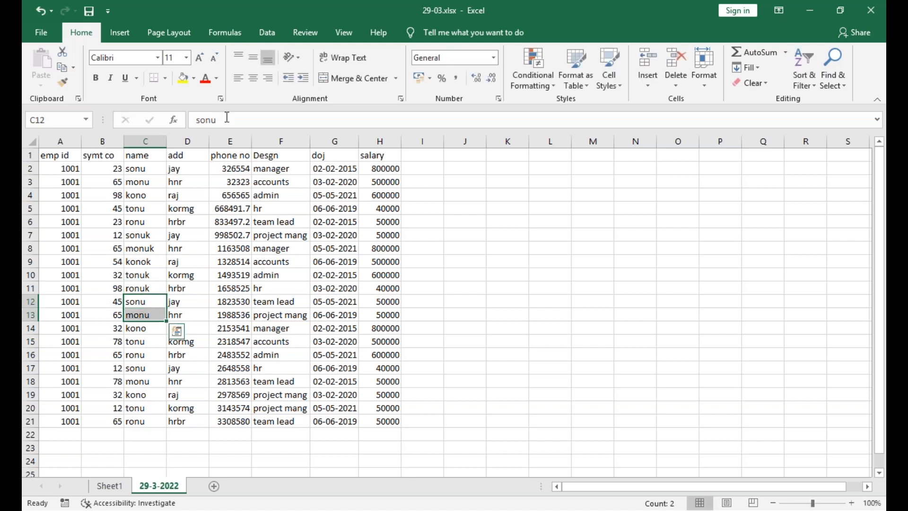
Step: Append the letter k to the employee names in C12 and C13
left_click(144, 304)
left_click(222, 121)
type("k")
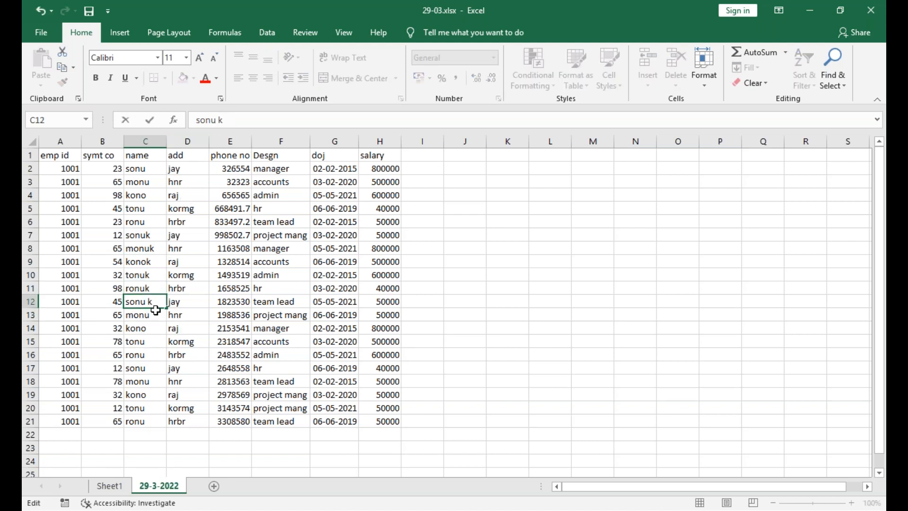
key("Return")
left_click(221, 120)
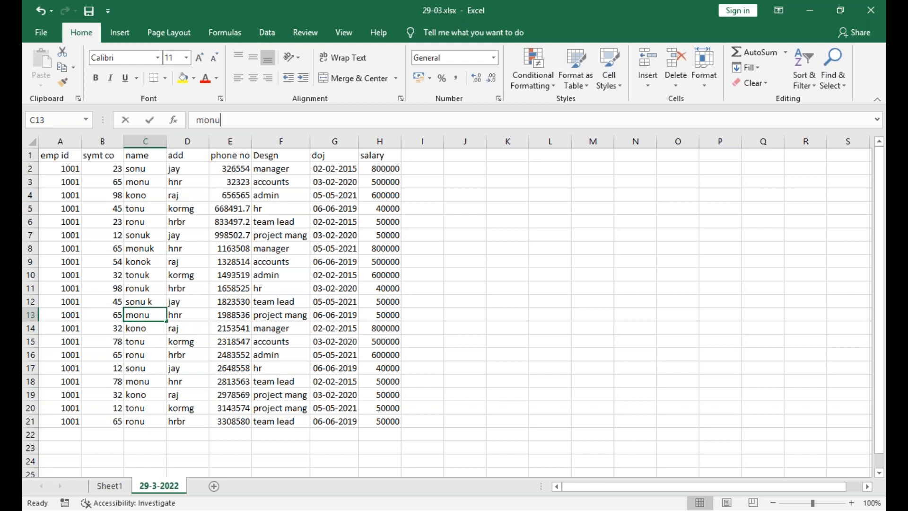
type("k")
left_click(144, 332)
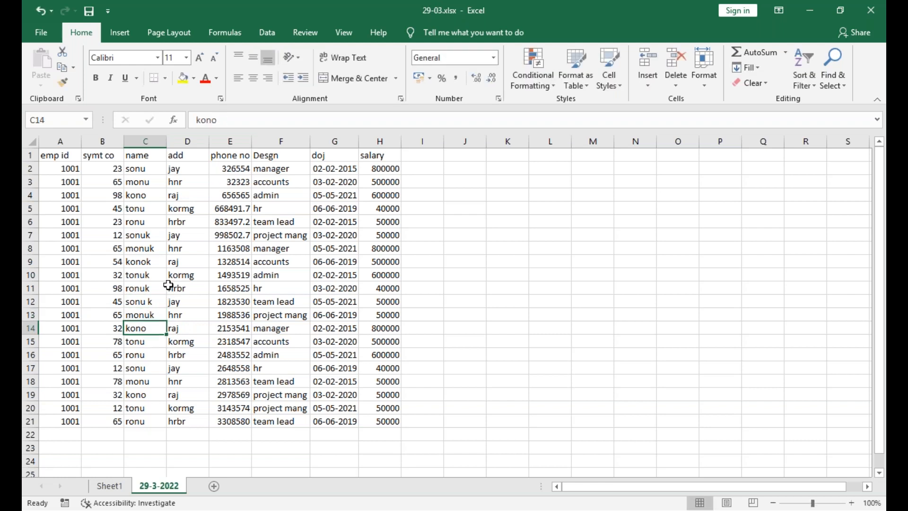
Step: Replace the final letter of the employee name in C13 with t
left_click(151, 315)
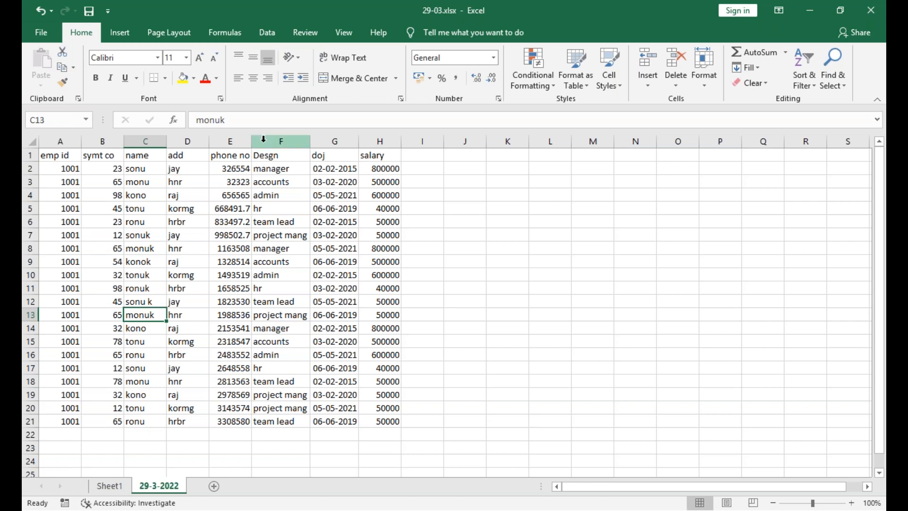
key("F2")
key("BackSpace")
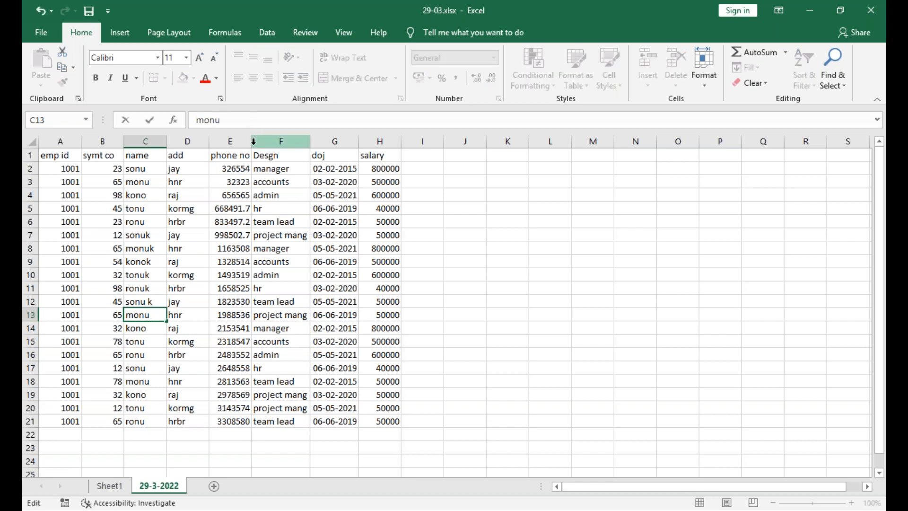
type("t")
left_click(138, 328)
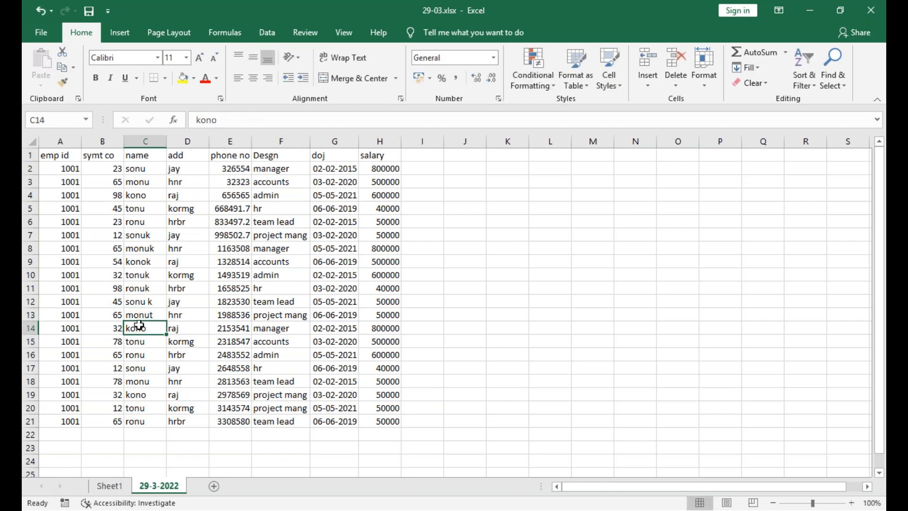
Step: Append the letter t to the employee names in C14, C15 and C16
left_click(229, 119)
type("t")
left_click(153, 341)
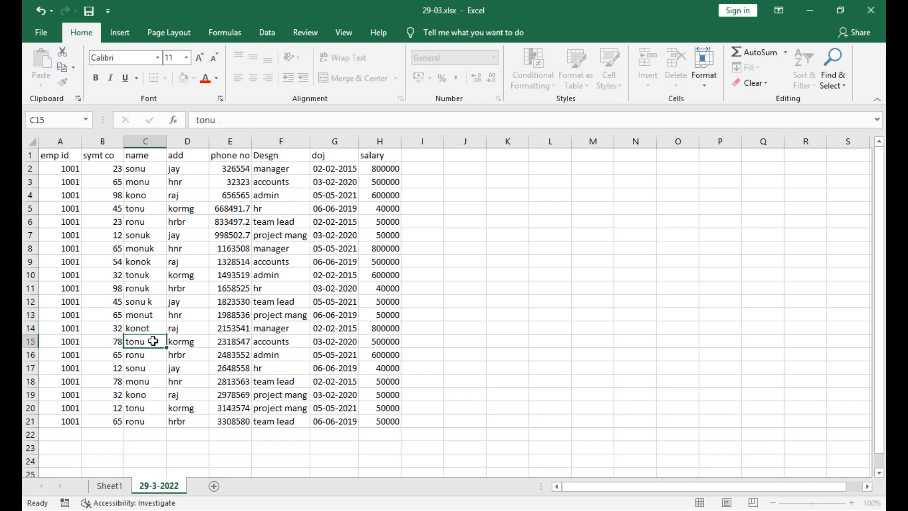
left_click(226, 121)
type("t")
left_click(147, 356)
left_click(224, 121)
type("t")
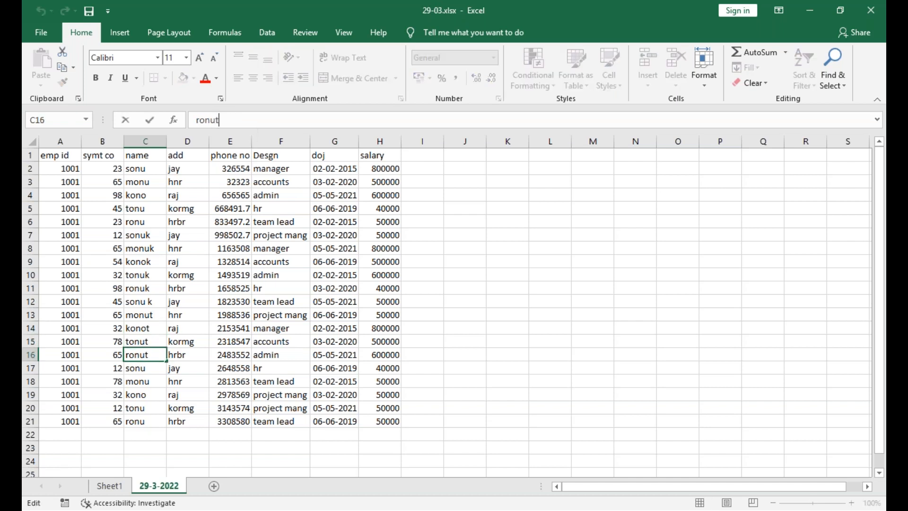
left_click(163, 368)
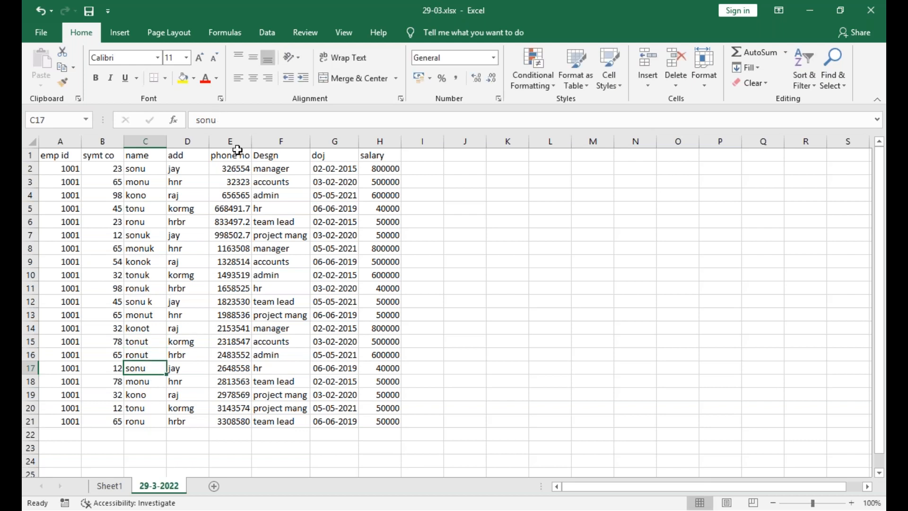
Step: Append the letter z to the employee names in C17 and C18
left_click(235, 121)
type("z")
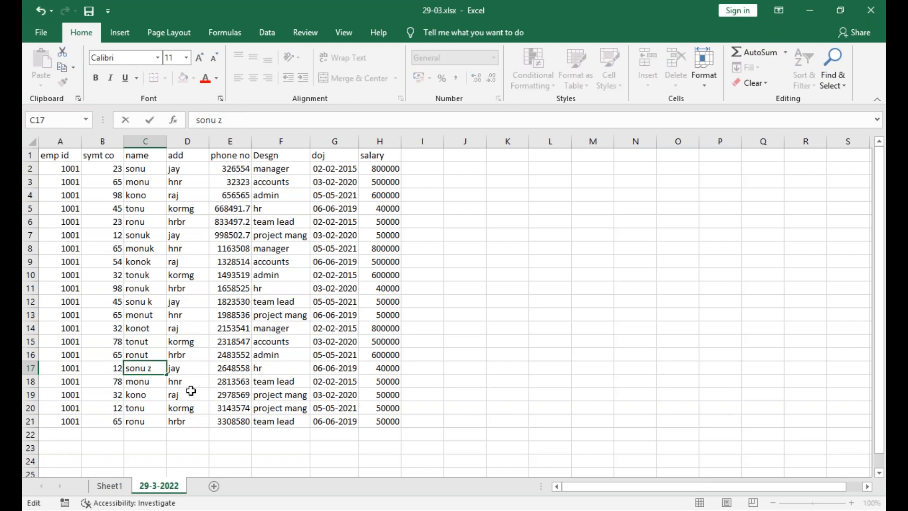
left_click(149, 380)
left_click(234, 120)
type("z")
left_click(136, 405)
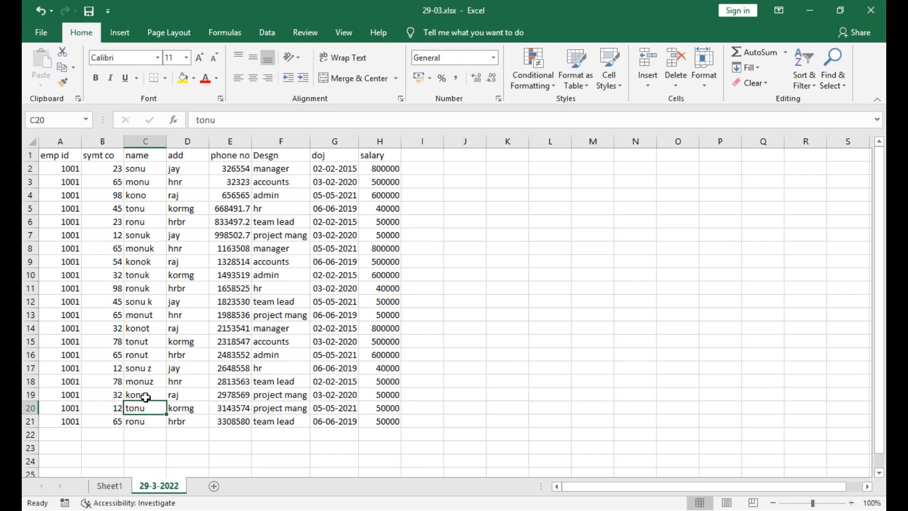
Step: Append the letter z to the employee names in C19, C20 and C21
left_click(146, 397)
left_click(246, 119)
type("z")
left_click(148, 410)
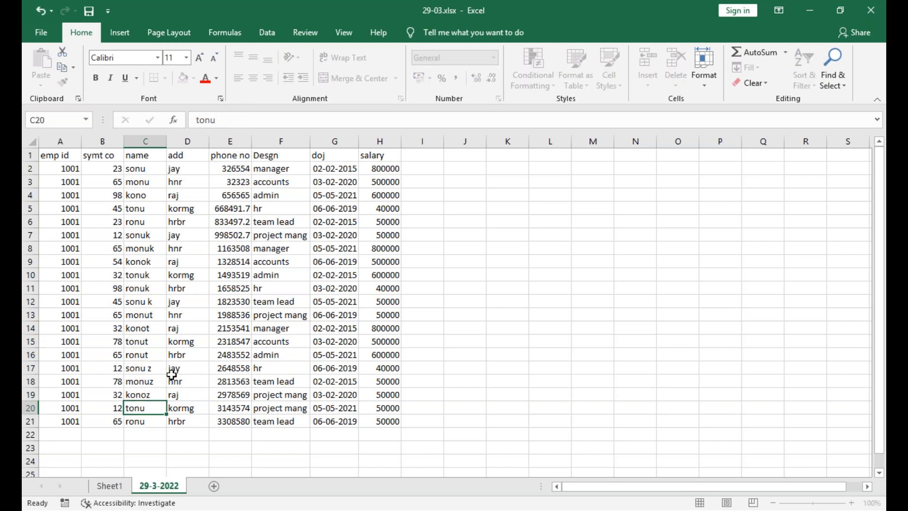
left_click(234, 121)
type("z")
key("Return")
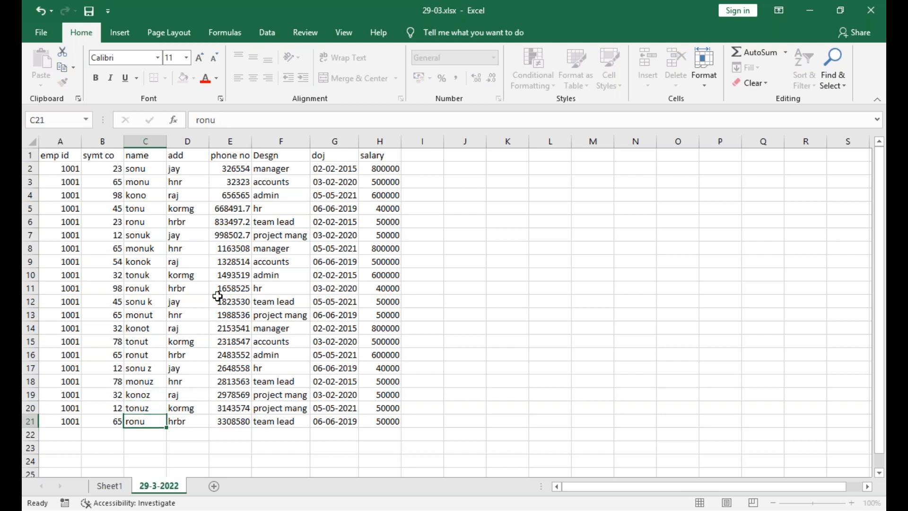
left_click(243, 120)
type("z")
left_click(597, 328)
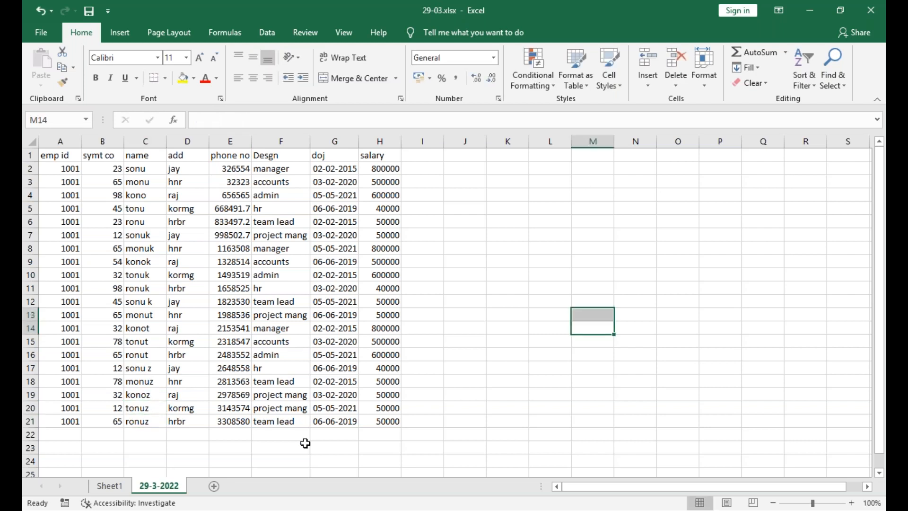
Step: Return to the PivotTable on Sheet1 and select the empty cell D15
left_click(109, 486)
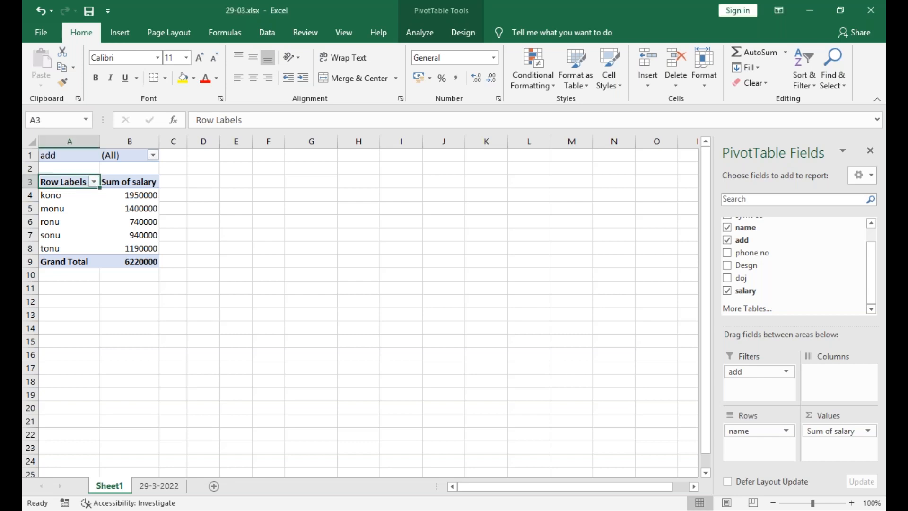
left_click(205, 342)
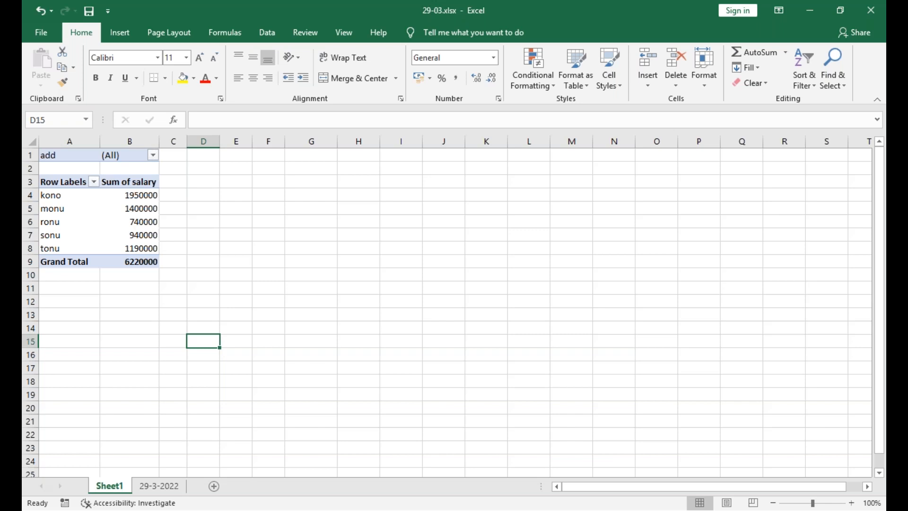
Step: On the 29-3-2022 sheet, make the emp id in A3 one higher than in A2 and fill the series down to A21
left_click(159, 486)
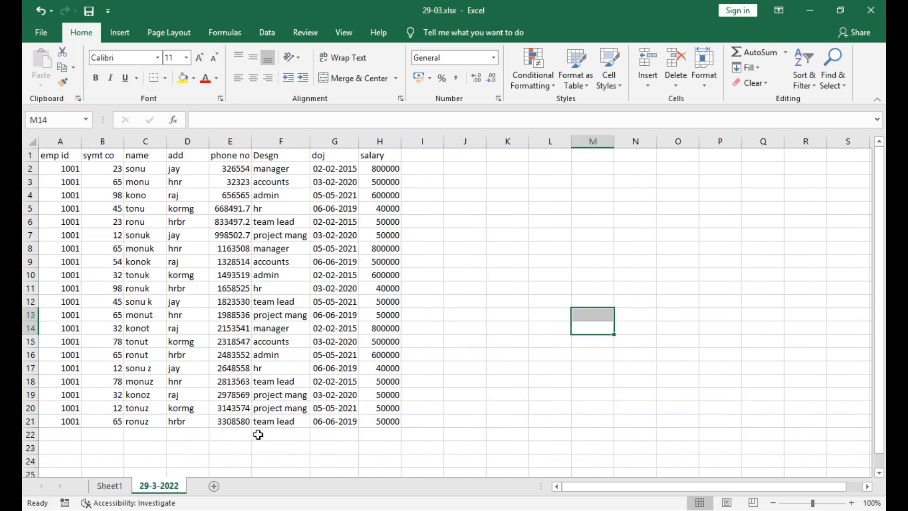
left_click(258, 435)
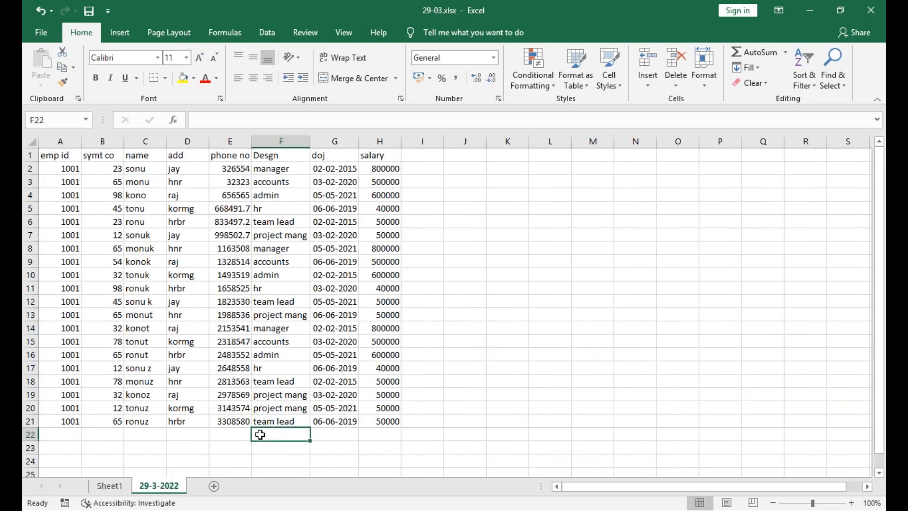
left_click(435, 391)
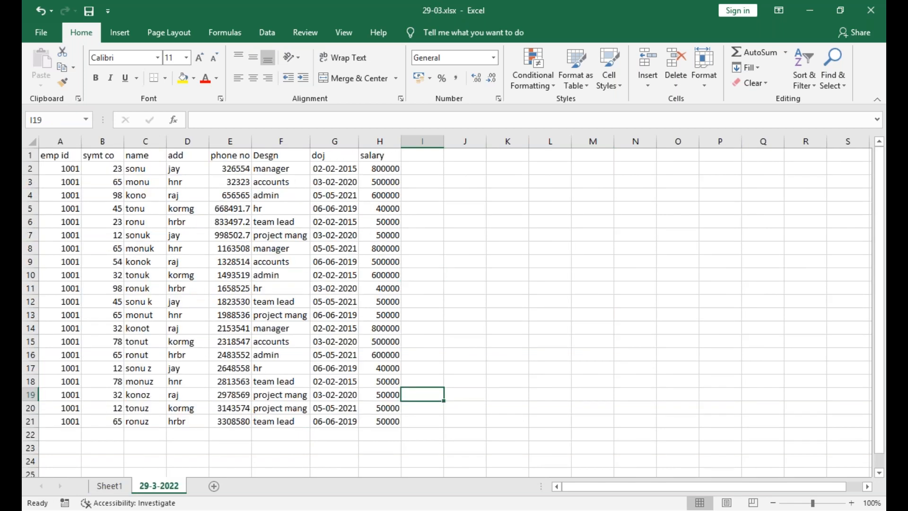
left_click(69, 169)
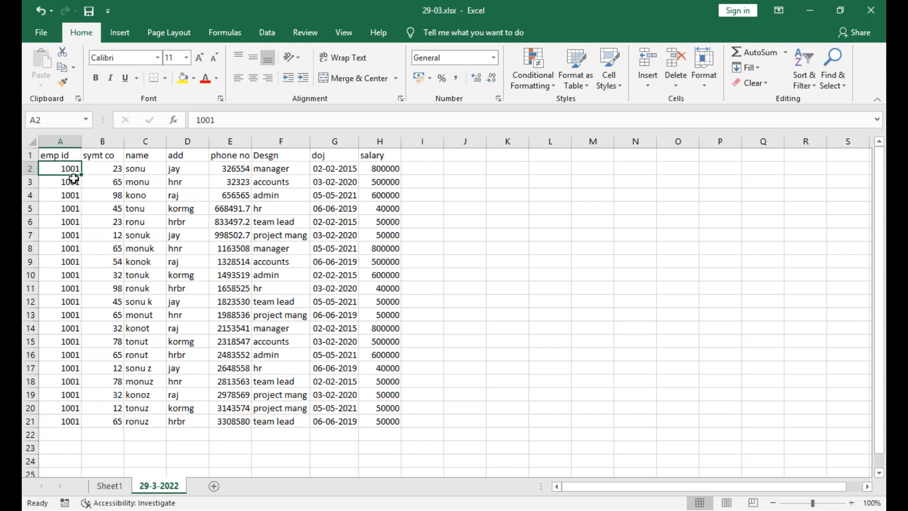
left_click(77, 178)
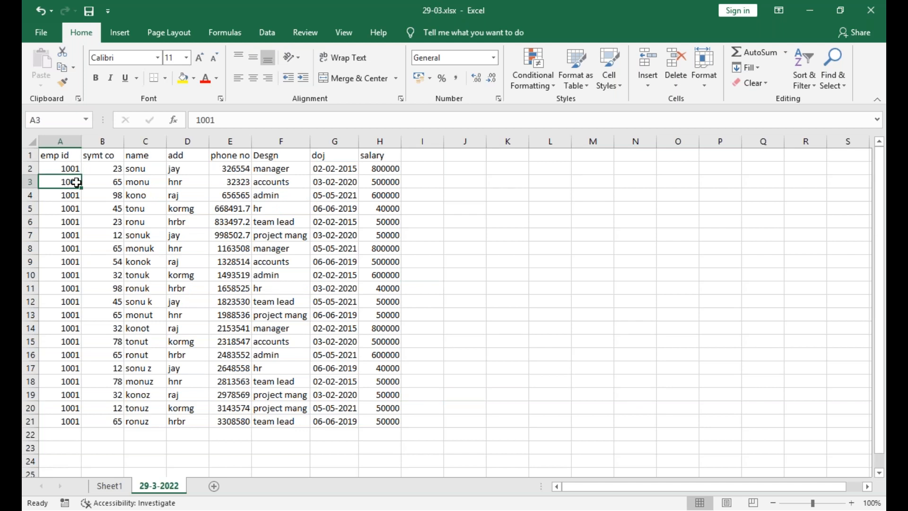
left_click(230, 122)
key("BackSpace")
type("2")
left_click(70, 169)
left_click_drag(70, 169, 71, 422)
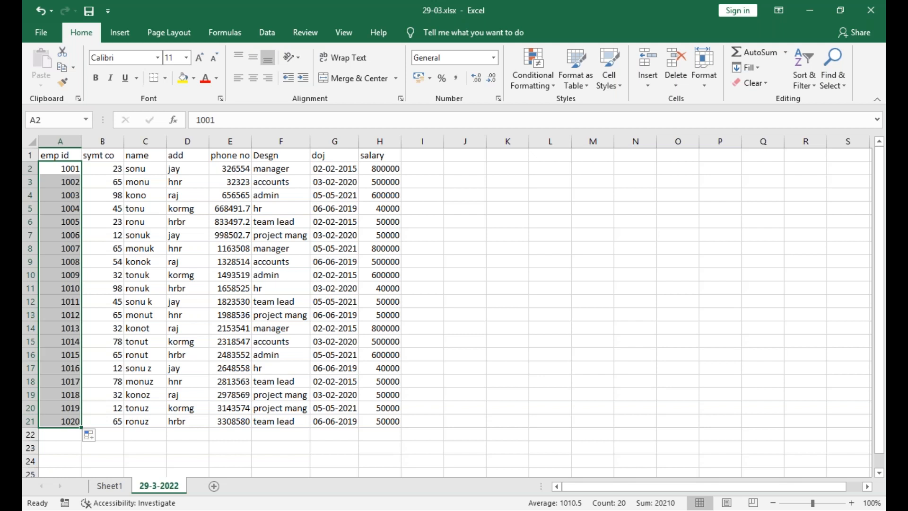
Step: Rename the 29-3-2022 data sheet as 04-04-2022
left_click(334, 385)
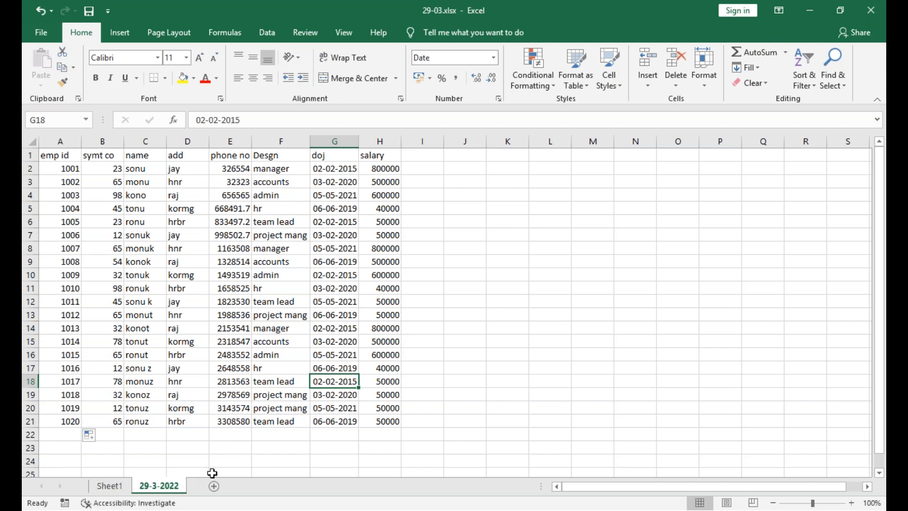
right_click(169, 486)
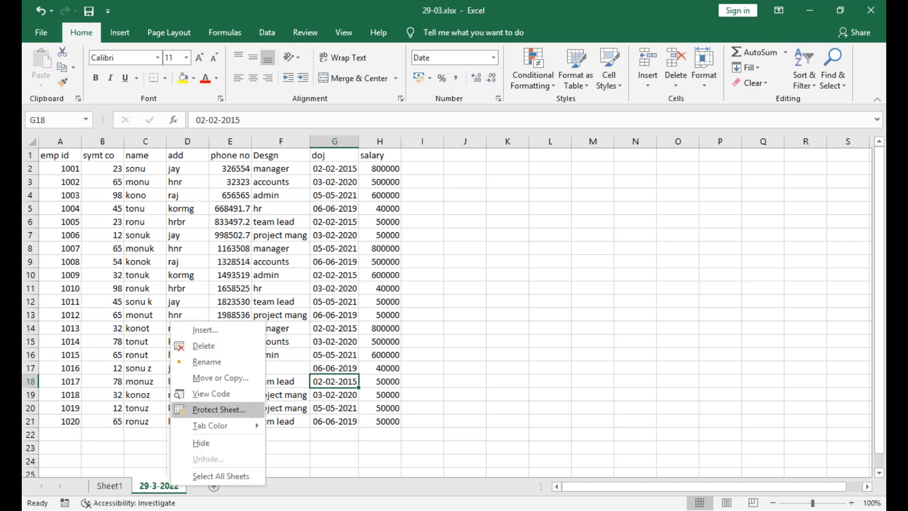
left_click(191, 362)
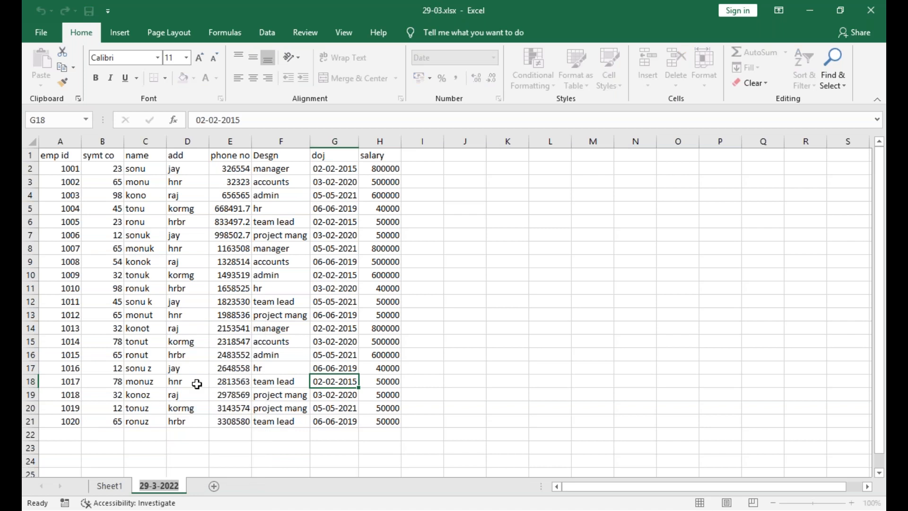
type("04")
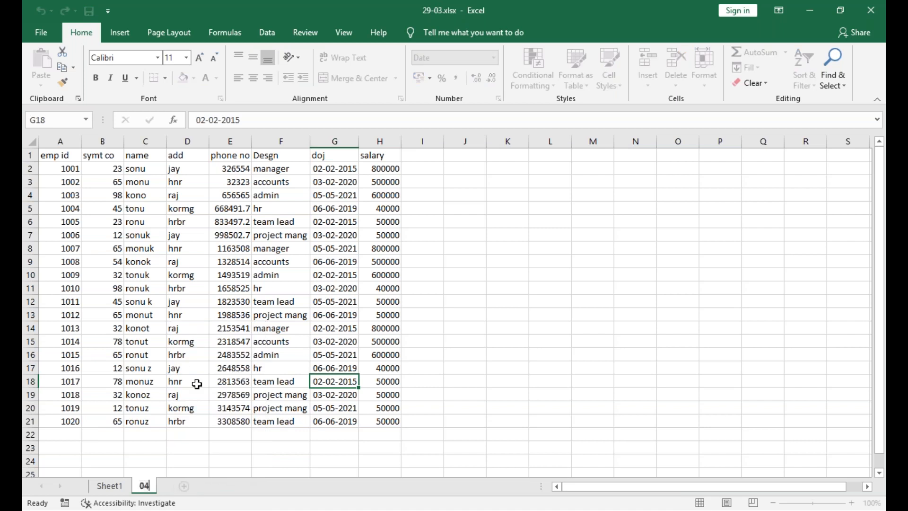
type("04")
key("BackSpace")
key("BackSpace")
type("-04-2022")
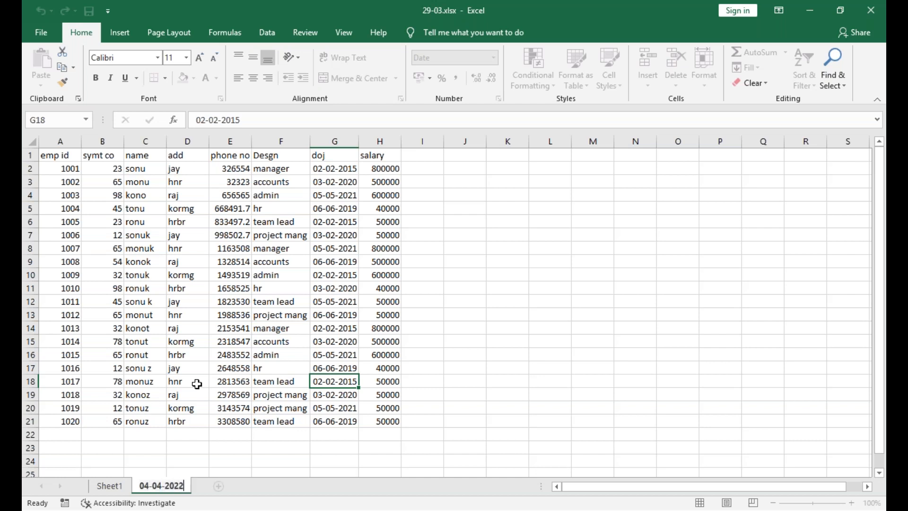
left_click(148, 429)
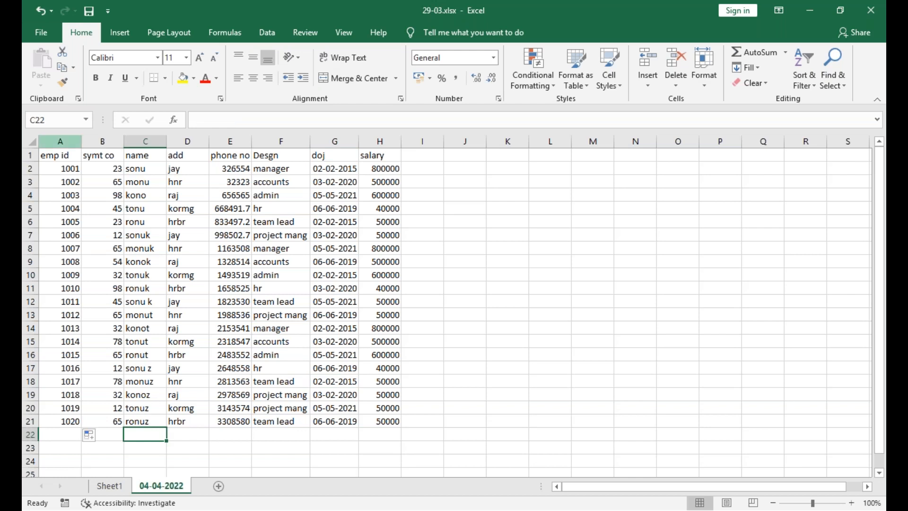
Step: Start a PivotTable from the data range A1:H21, with its report placed on the existing worksheet
left_click_drag(69, 158, 380, 421)
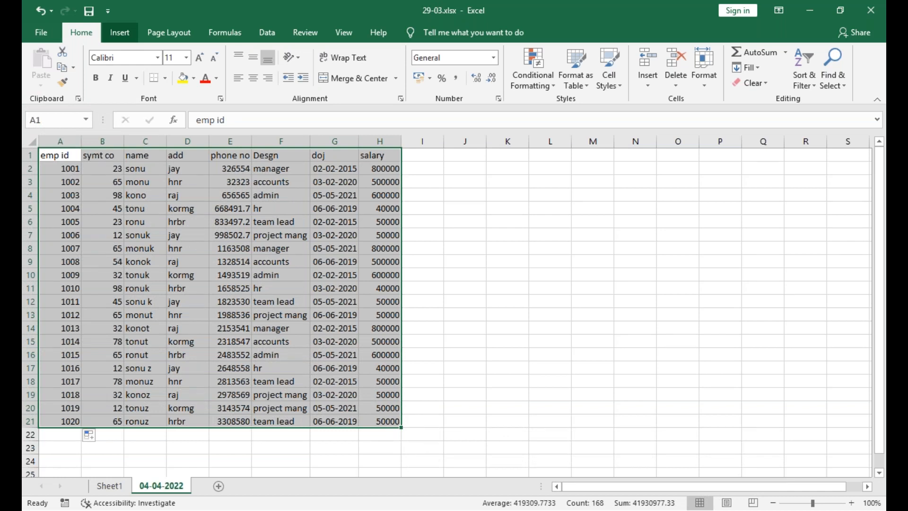
left_click(120, 33)
left_click(47, 66)
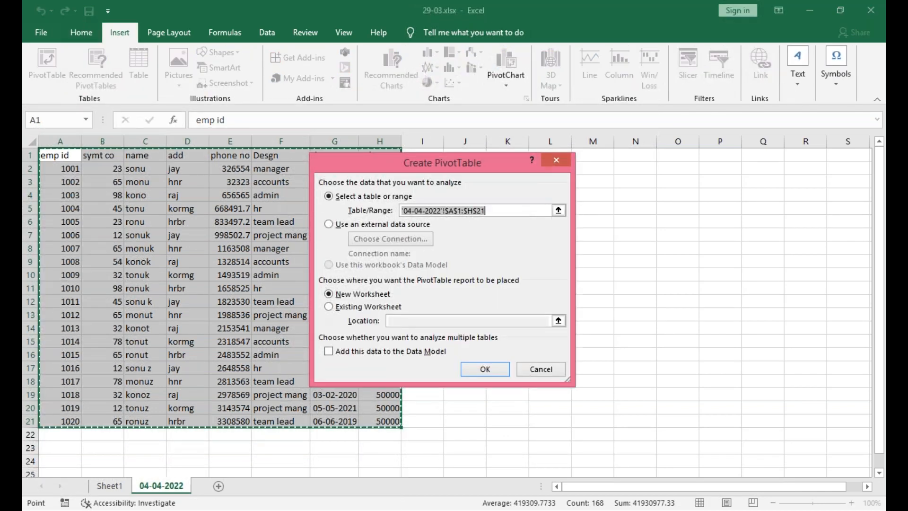
key("alt+e")
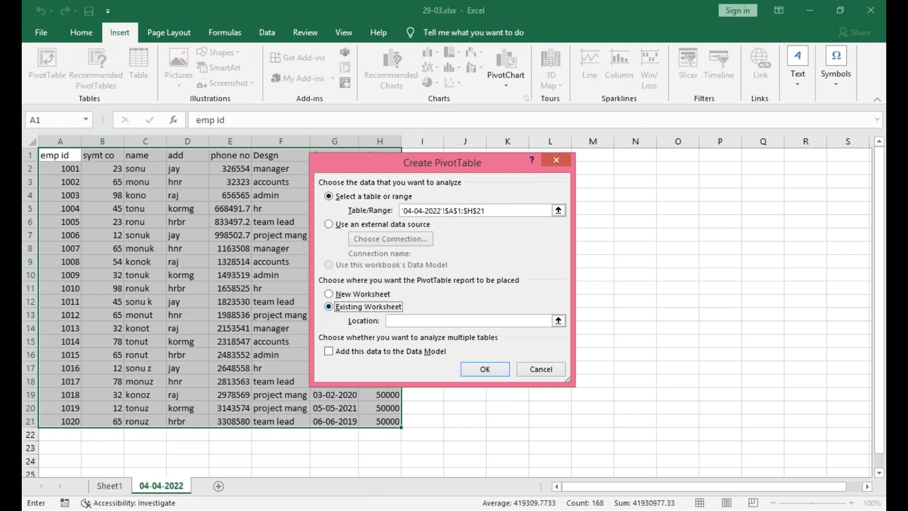
left_click(413, 318)
left_click_drag(443, 163, 313, 89)
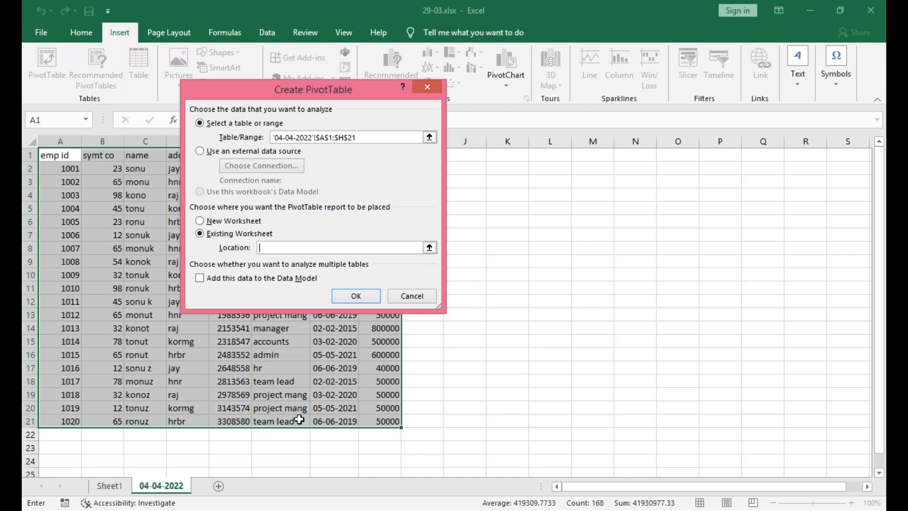
Step: Set the PivotTable location to cell G50 on the 04-04-2022 sheet and create it
scroll(300, 407, "down", 6)
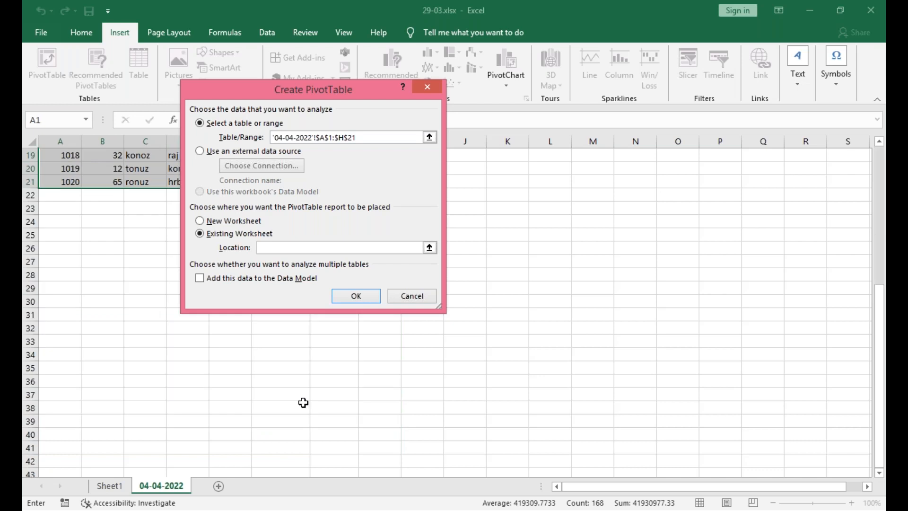
left_click(288, 431)
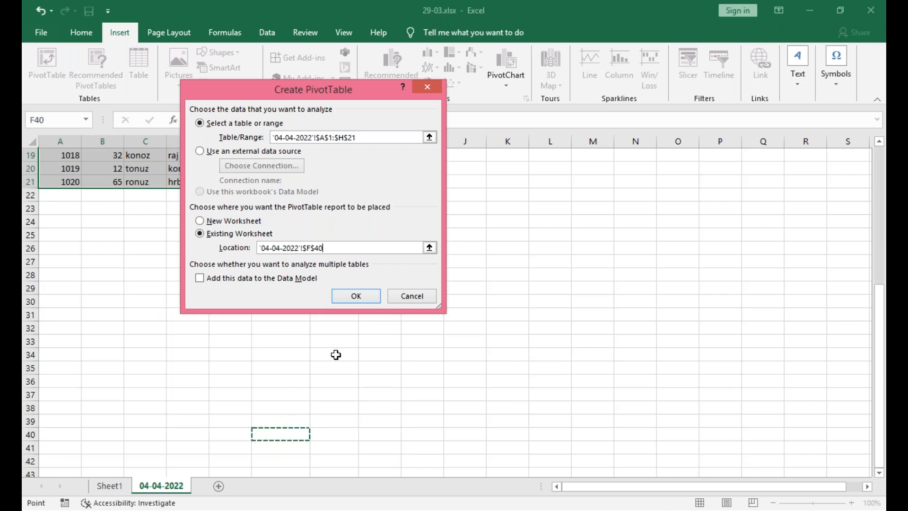
left_click(338, 423)
left_click(349, 448)
scroll(349, 456, "down", 3)
left_click(348, 435)
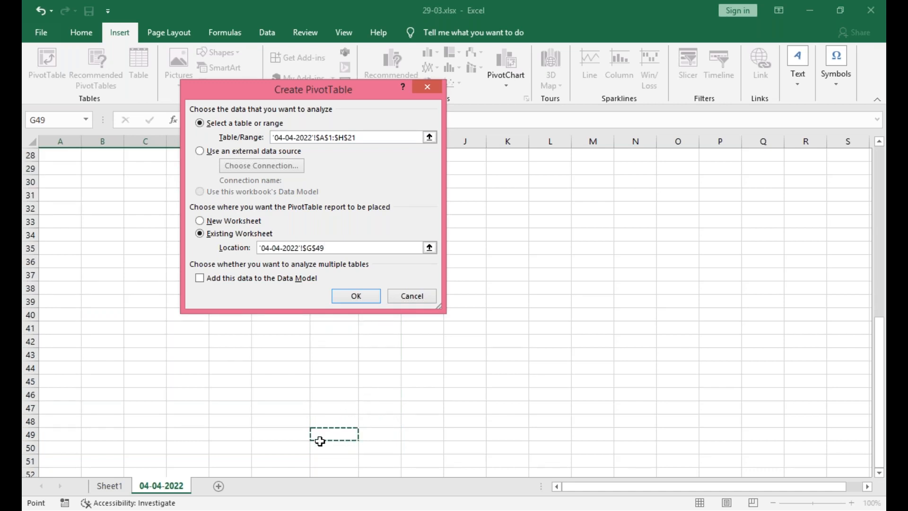
left_click(349, 449)
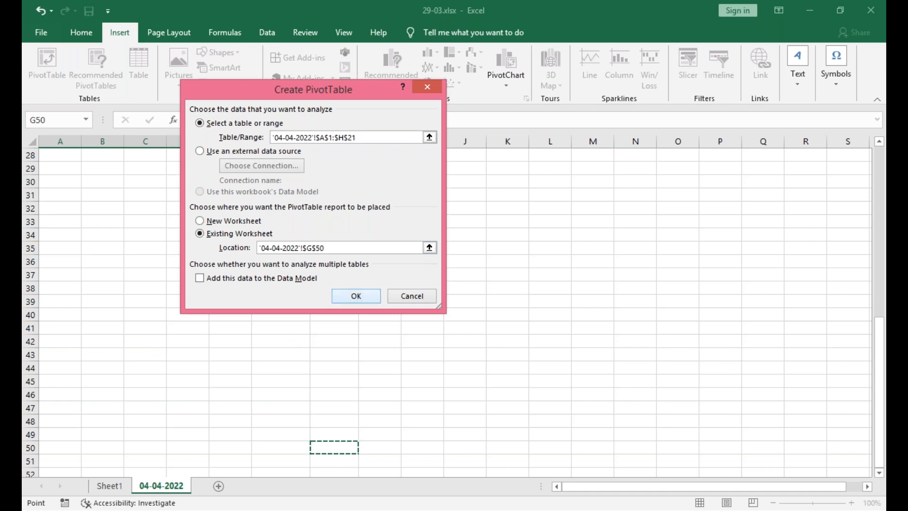
left_click(350, 296)
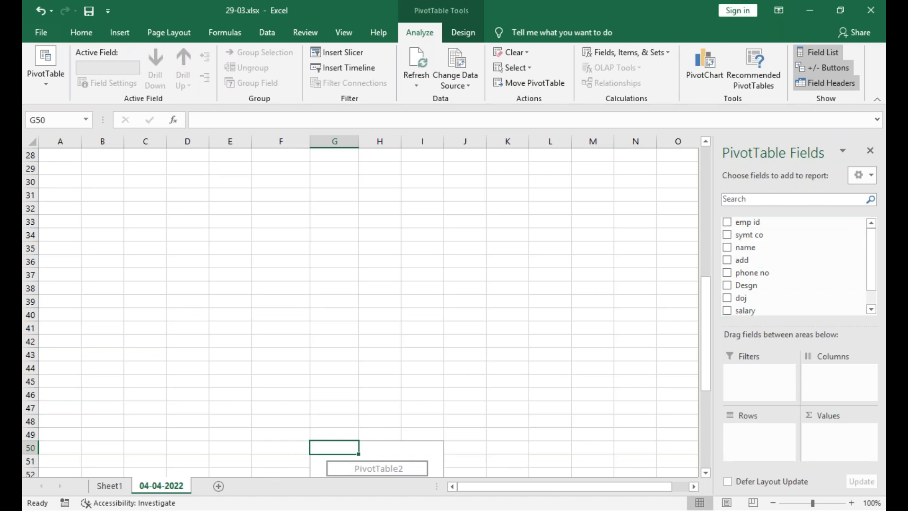
Step: Lay out the PivotTable with name in the rows, Desgn in the columns and the sum of salary as values
left_click(728, 234)
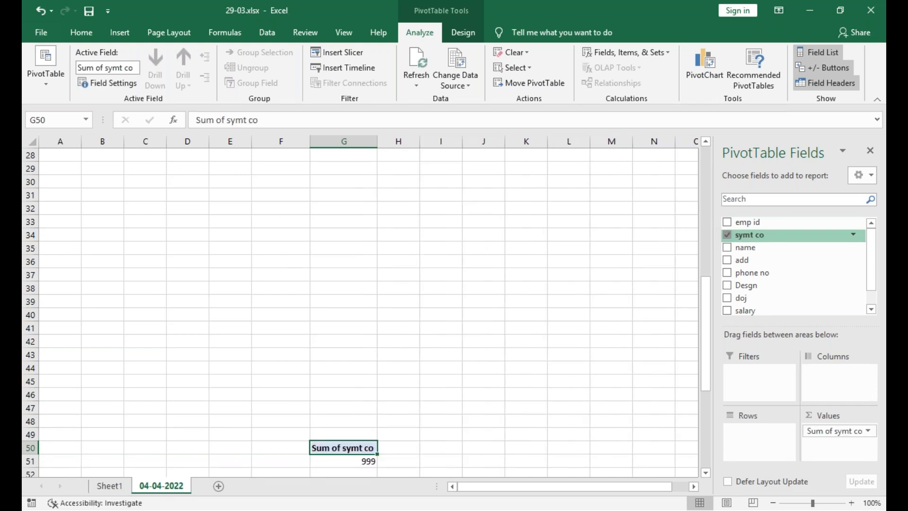
left_click(727, 234)
left_click_drag(738, 254, 758, 431)
scroll(423, 384, "down", 3)
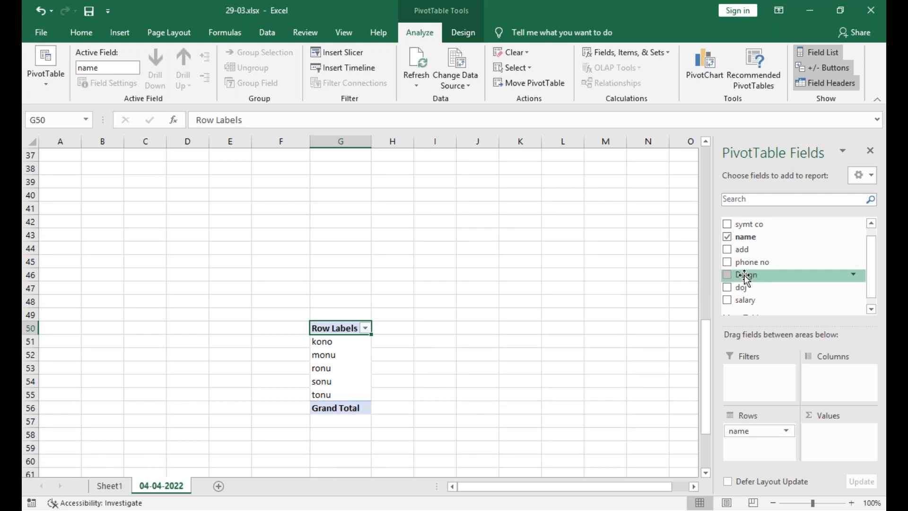
left_click_drag(744, 277, 831, 385)
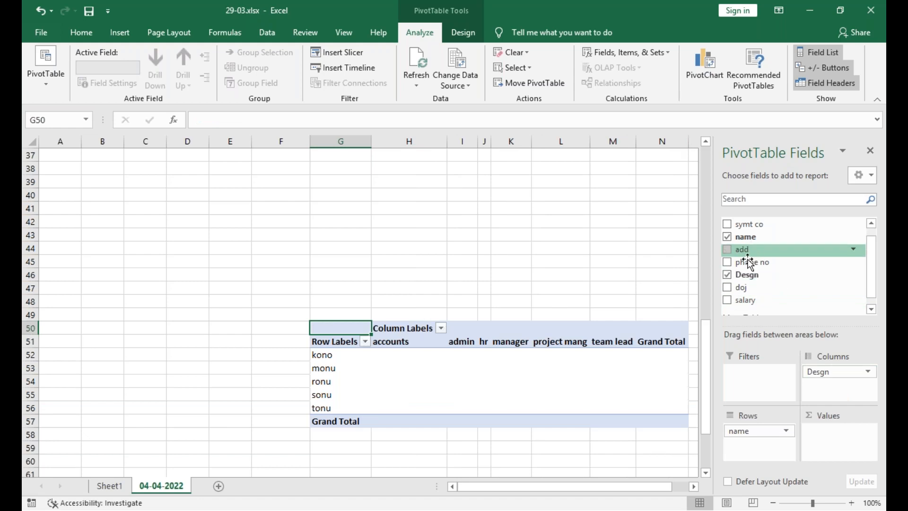
left_click_drag(746, 302, 839, 440)
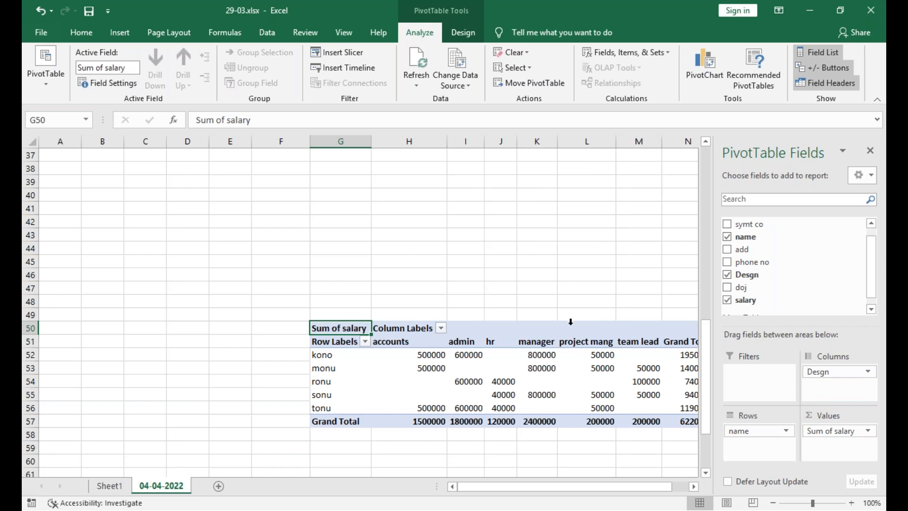
Step: Examine the designation columns and salary headings of the new PivotTable, hiding the field list for a full view and restoring it
left_click_drag(570, 323, 478, 284)
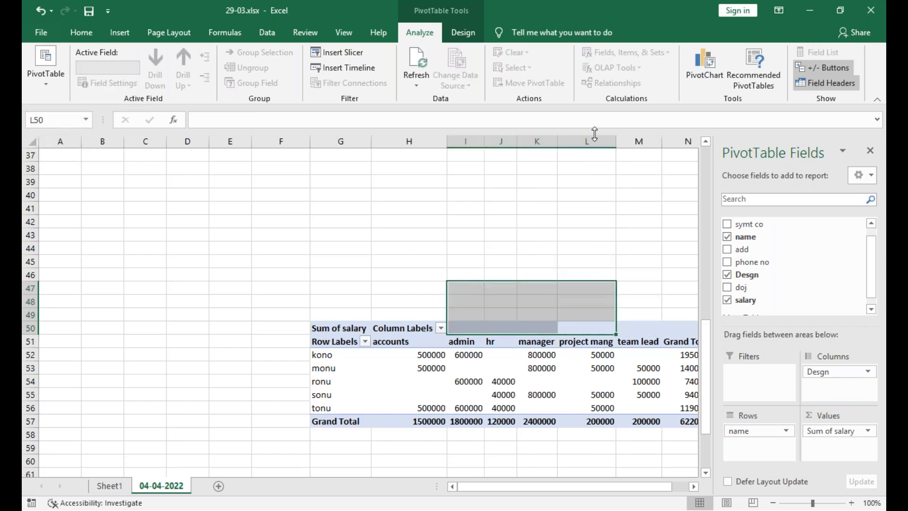
left_click(647, 279)
left_click(641, 334)
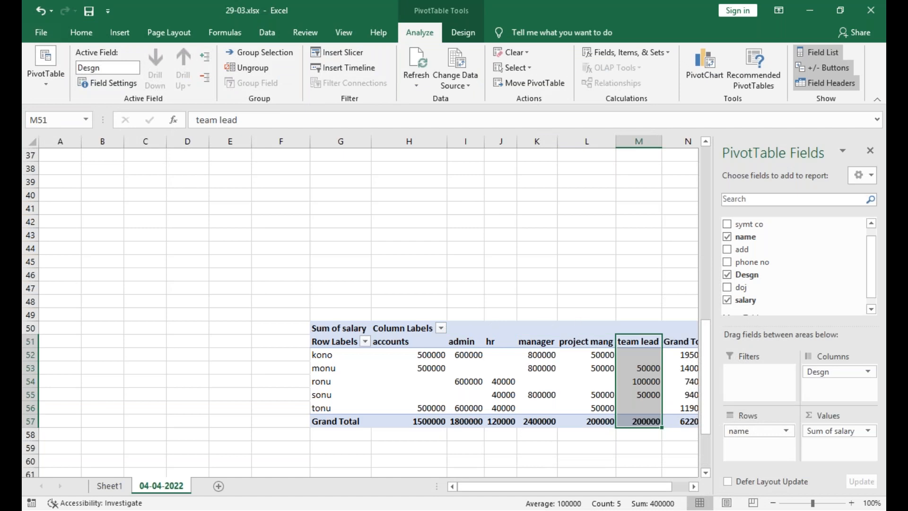
left_click(870, 151)
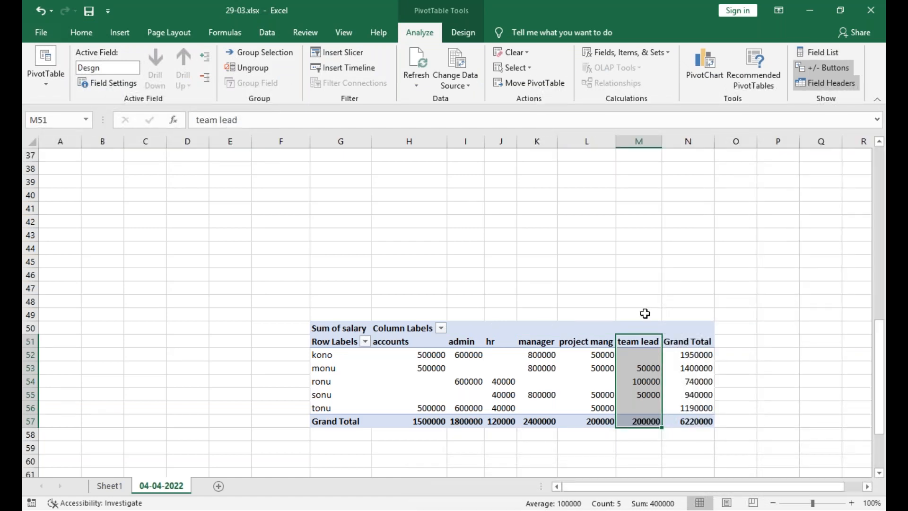
left_click(619, 275)
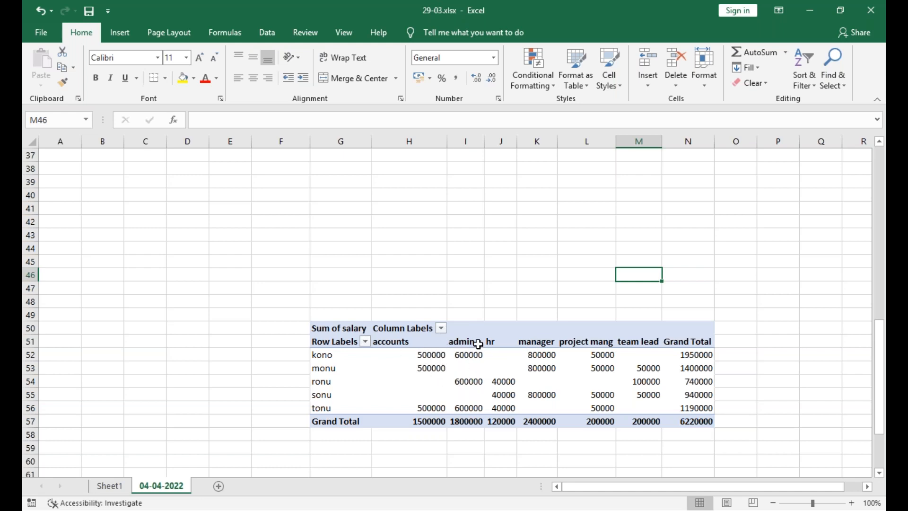
left_click_drag(503, 332, 466, 328)
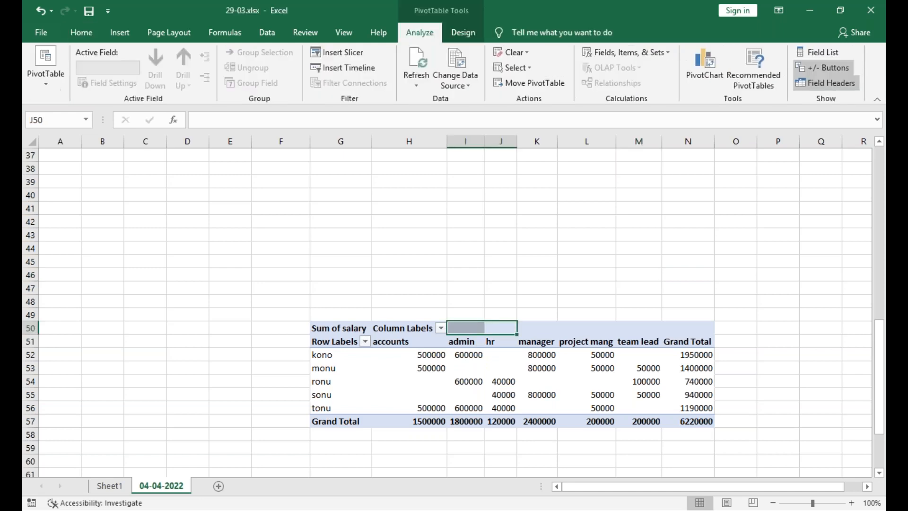
left_click(381, 335)
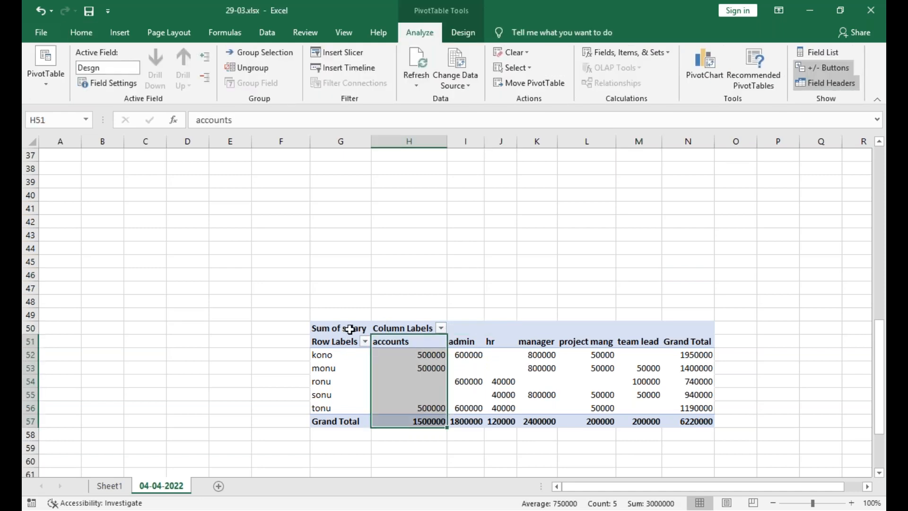
left_click(353, 328)
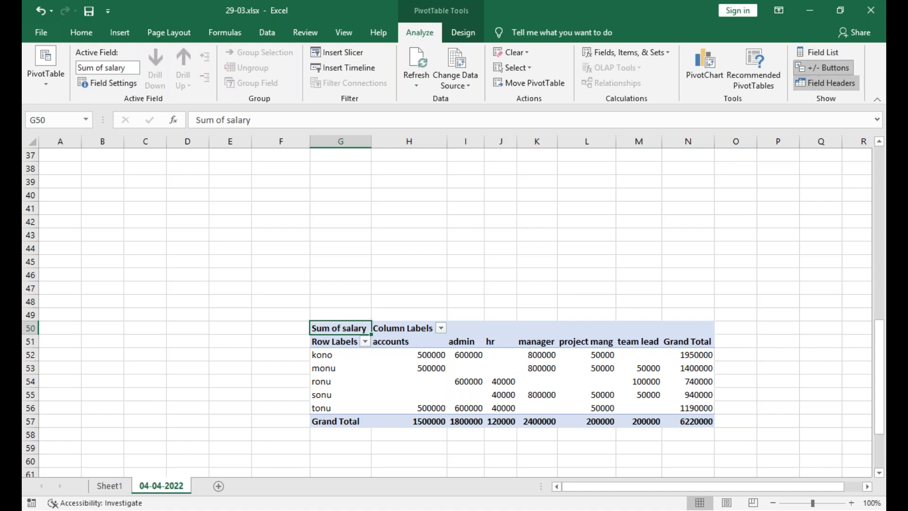
left_click(822, 52)
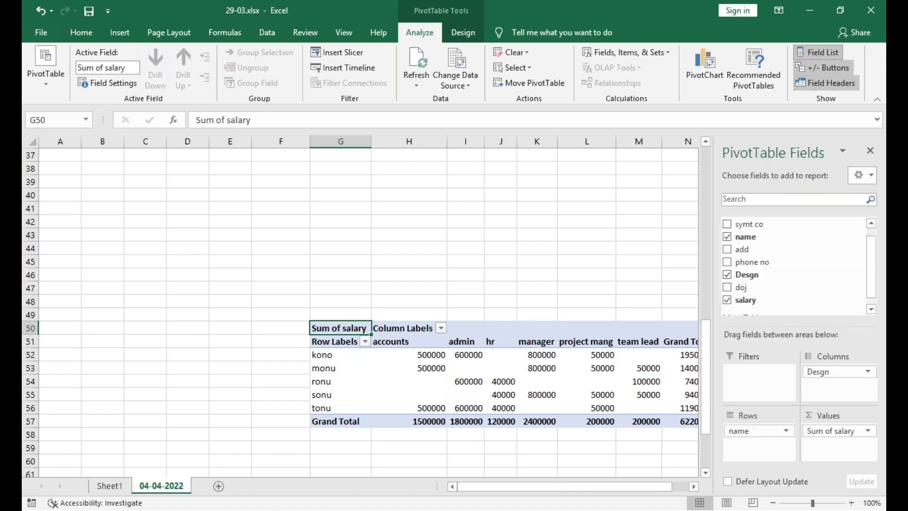
Step: Insert an add slicer for the PivotTable and move it over columns A to C, beside the report
left_click(615, 337)
left_click(680, 338)
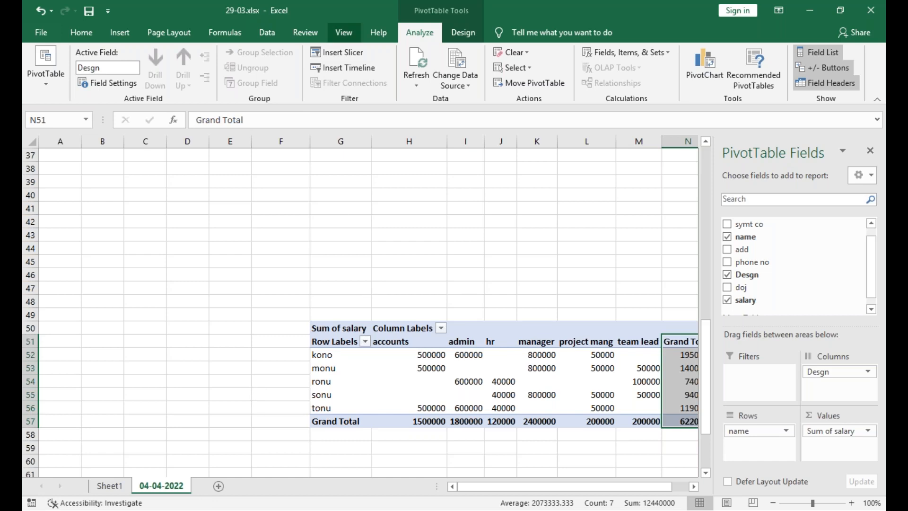
left_click(338, 52)
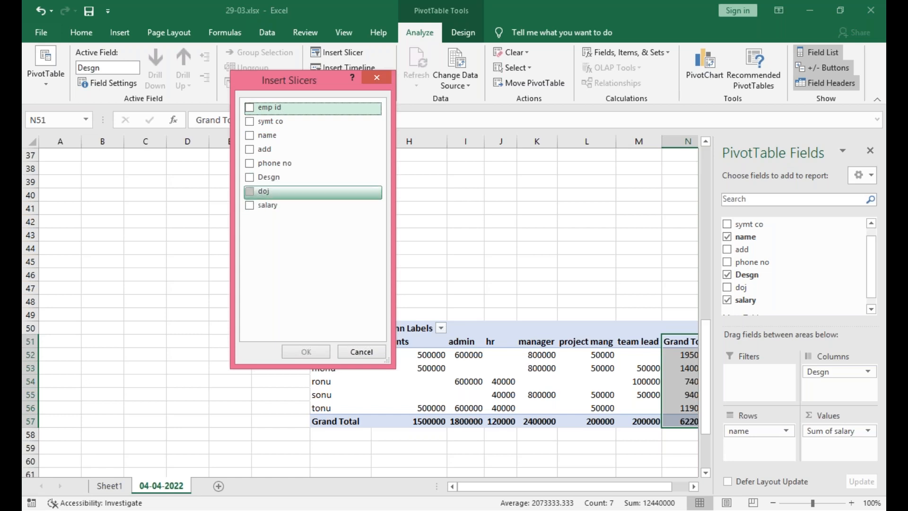
left_click(250, 150)
left_click(306, 352)
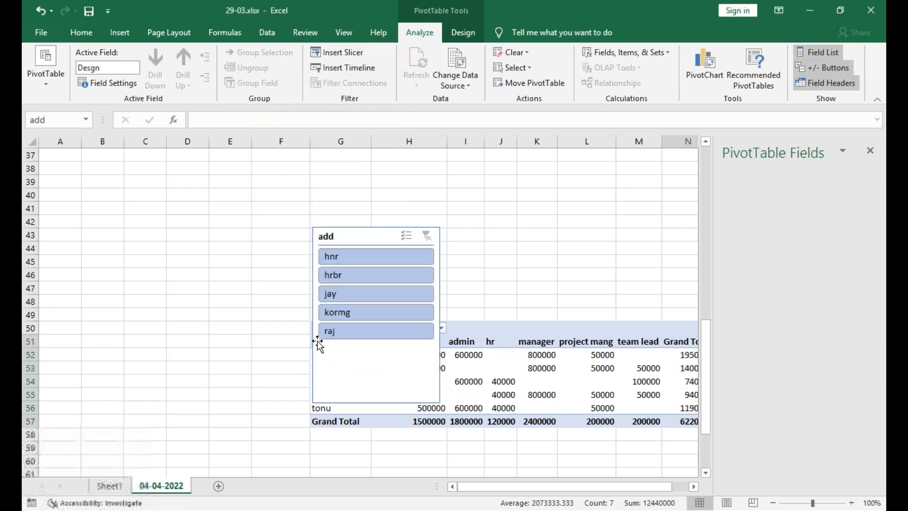
left_click(318, 343)
left_click_drag(371, 225, 73, 286)
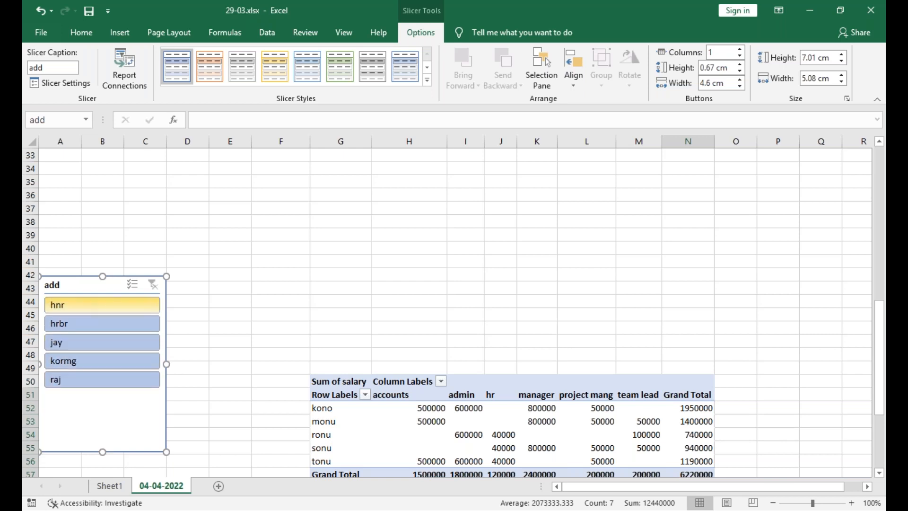
Step: Try the hnr filter in the add slicer, clear it and remove the slicer
left_click(101, 305)
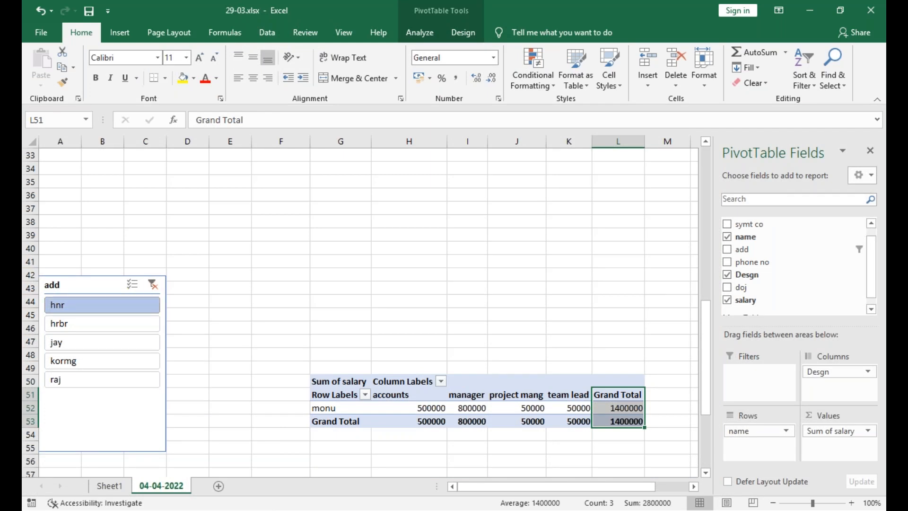
left_click(152, 285)
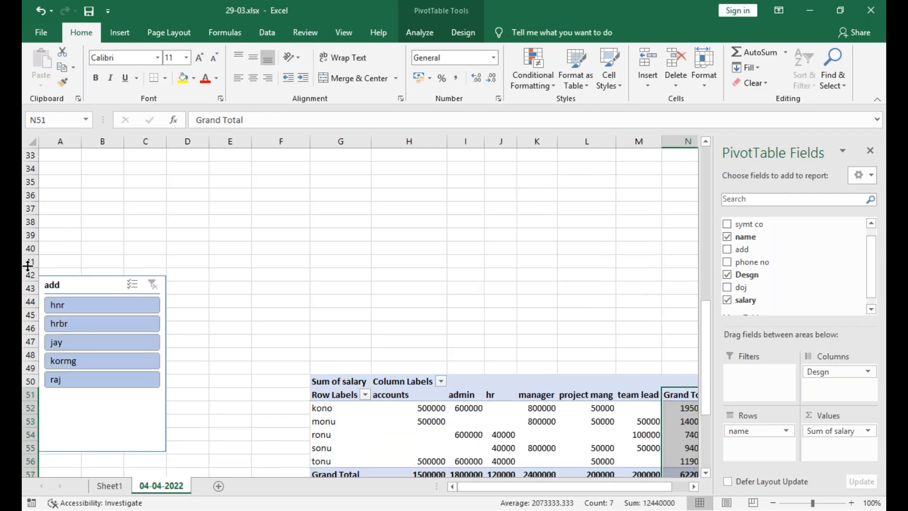
left_click(104, 275)
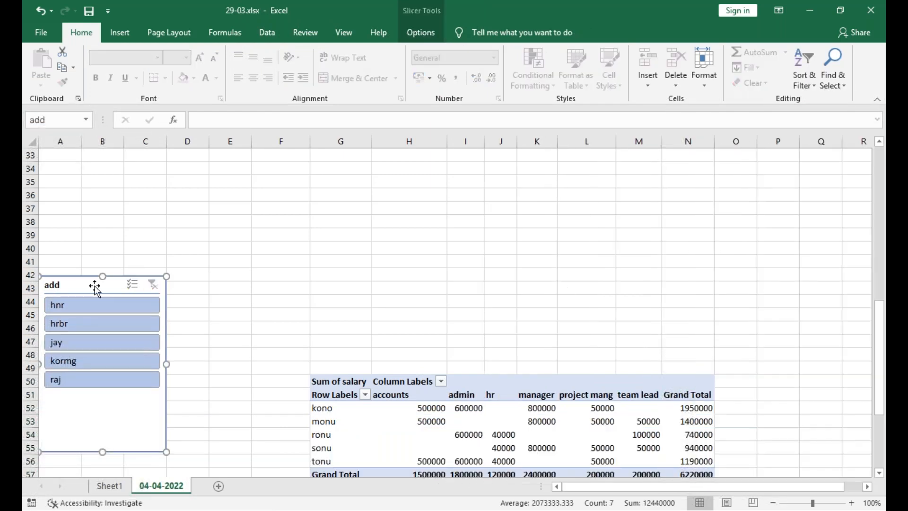
key("Delete")
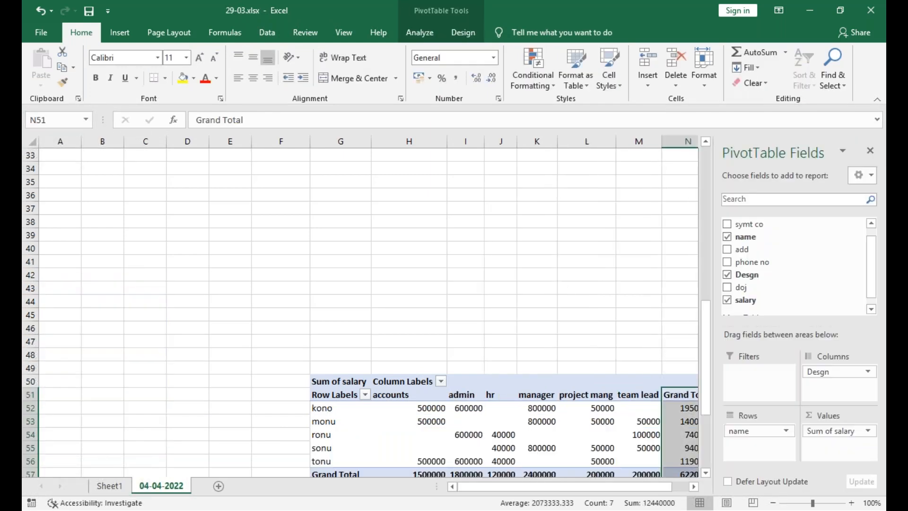
Step: Insert a new slicer for the add field and place it over columns D to F, above the PivotTable
left_click(400, 448)
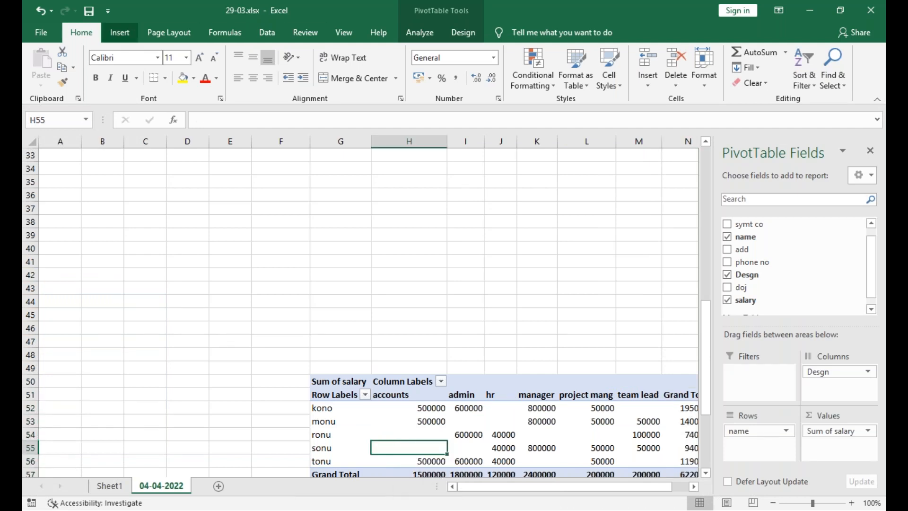
left_click(120, 32)
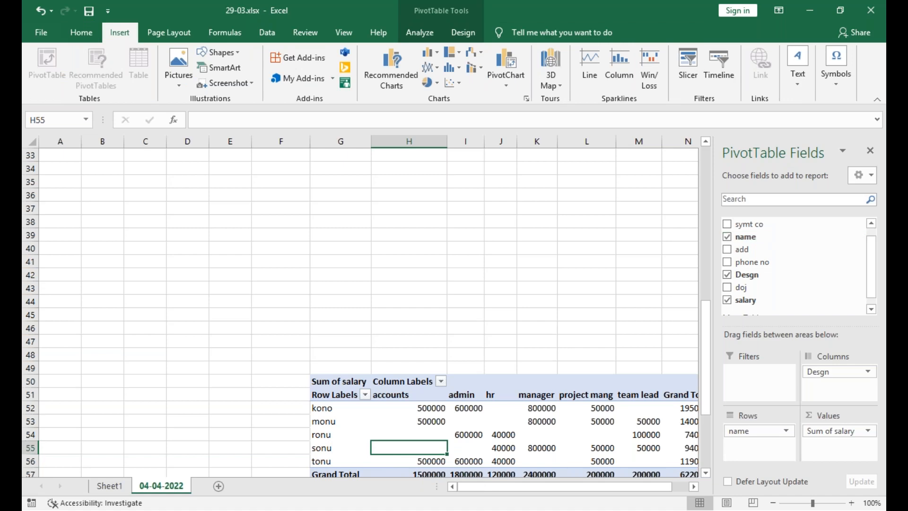
left_click(688, 66)
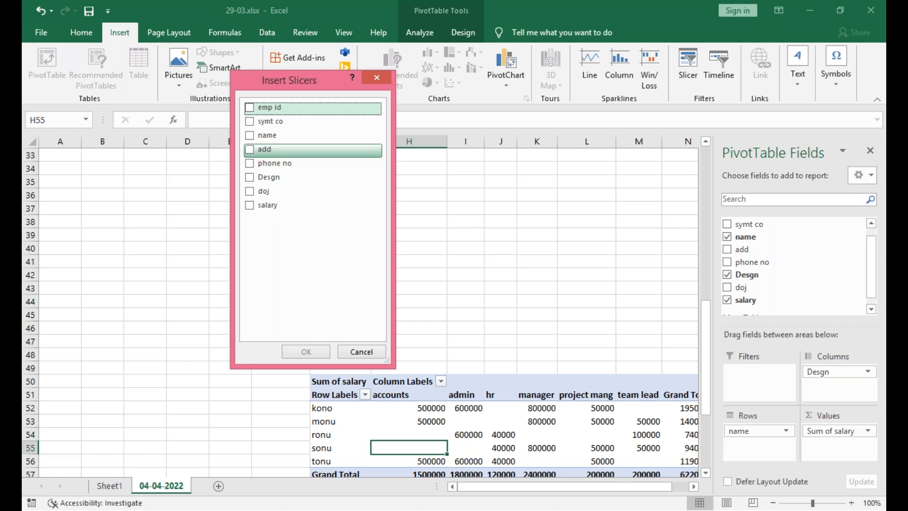
left_click(250, 149)
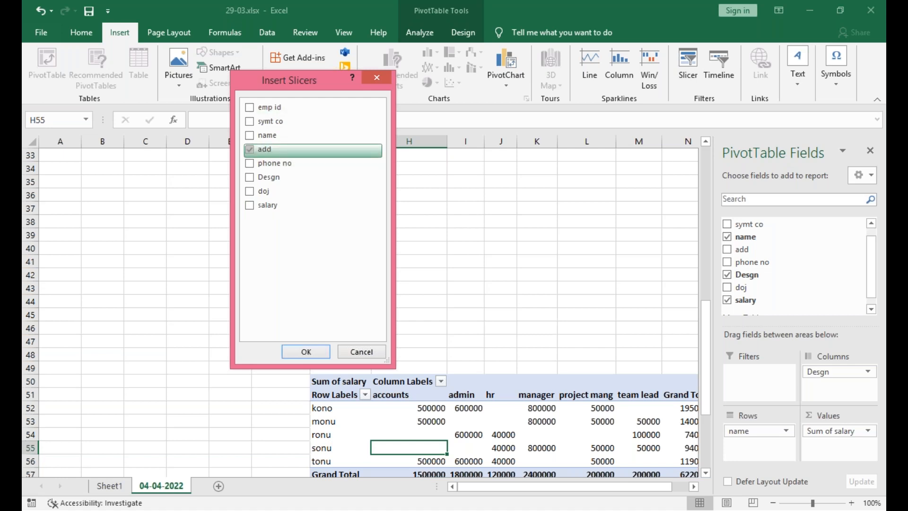
left_click(306, 352)
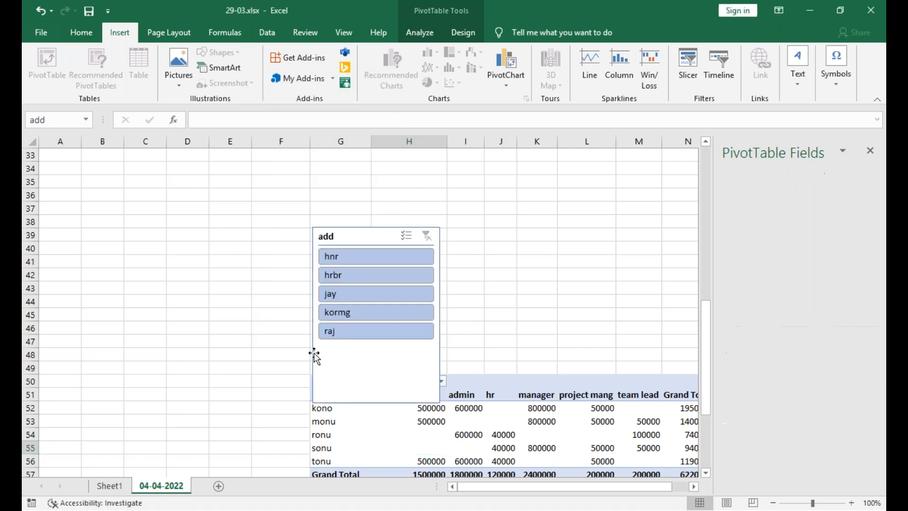
left_click_drag(345, 235, 208, 183)
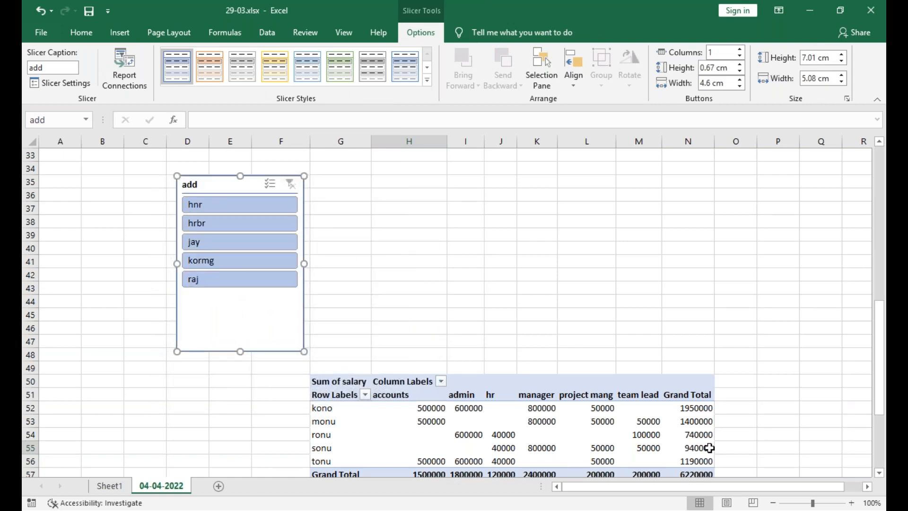
Step: Filter the PivotTable with the add slicer by hnr, by jay and by hnr again
left_click(240, 204)
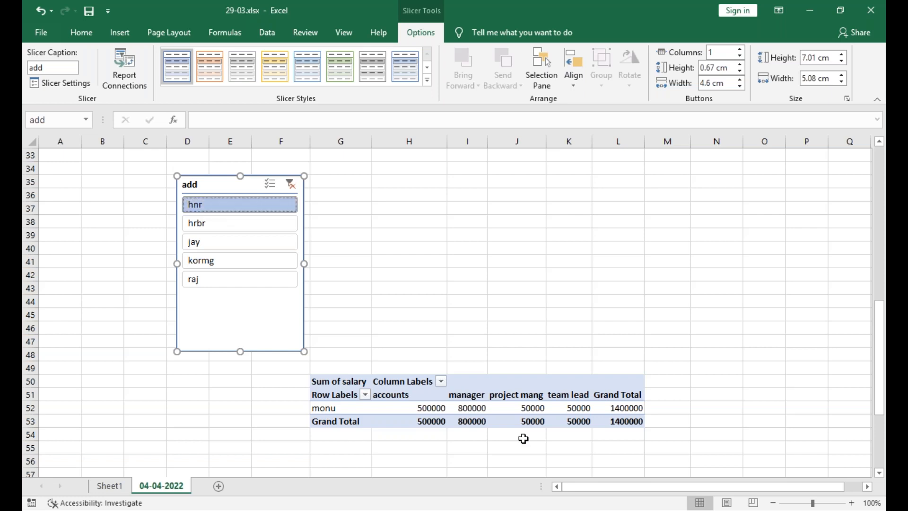
left_click(240, 242)
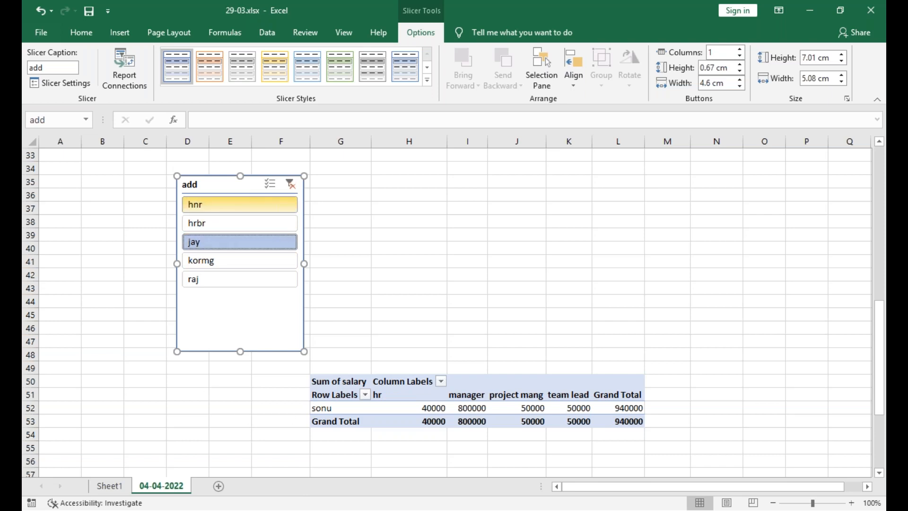
left_click(239, 205)
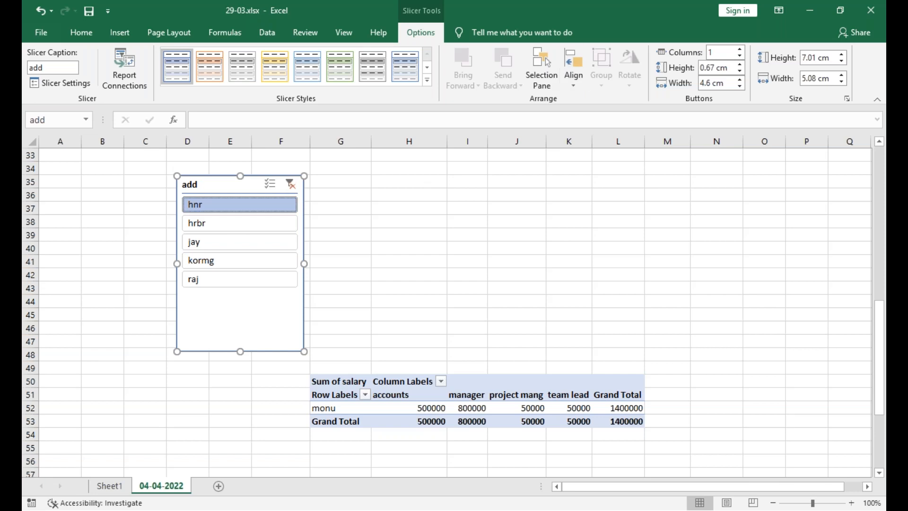
left_click(119, 33)
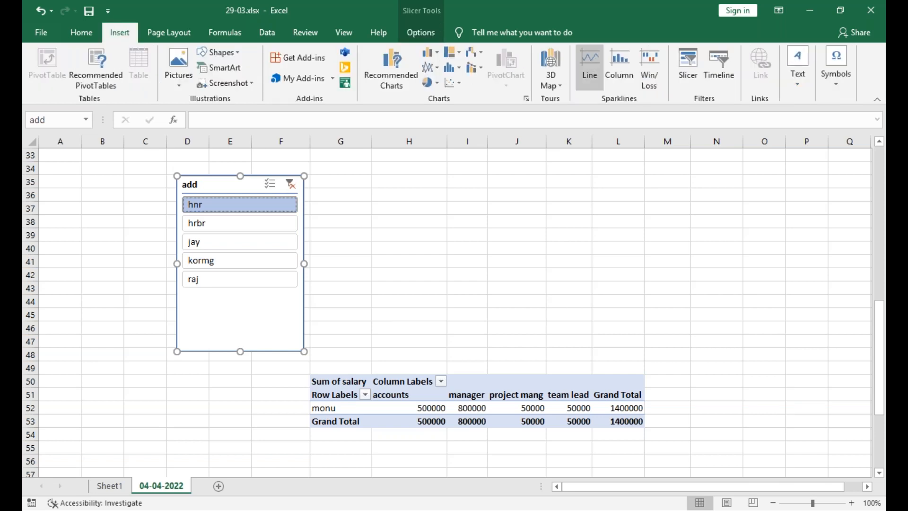
left_click(689, 66)
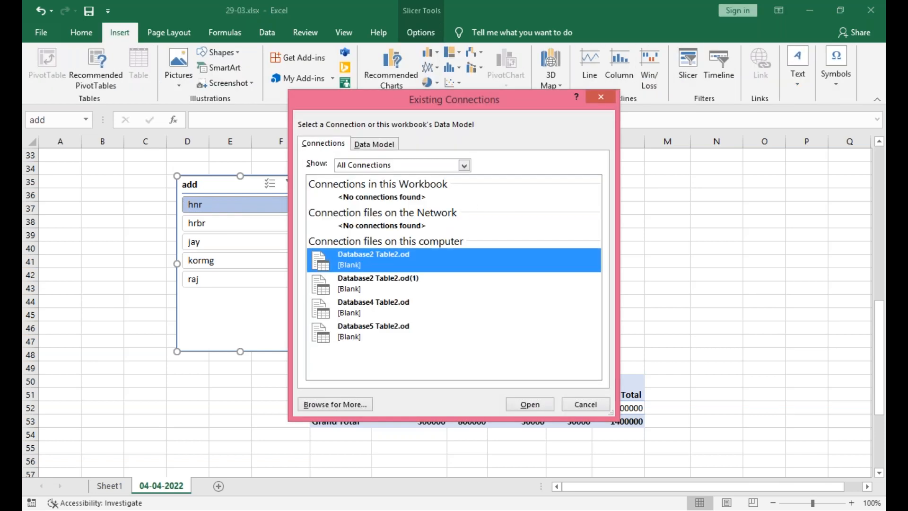
left_click(601, 97)
Step: Insert a slicer for the salary field and place it beside the add slicer, above the PivotTable
left_click(454, 395)
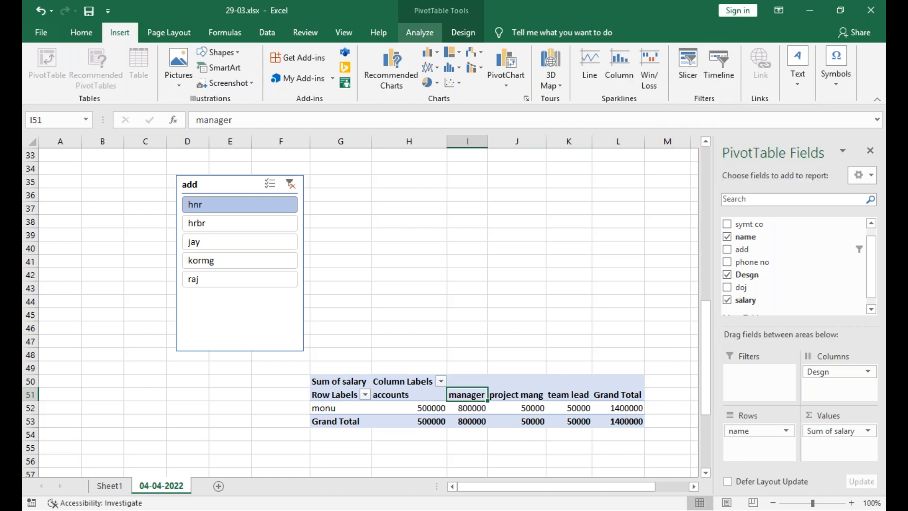
left_click(420, 32)
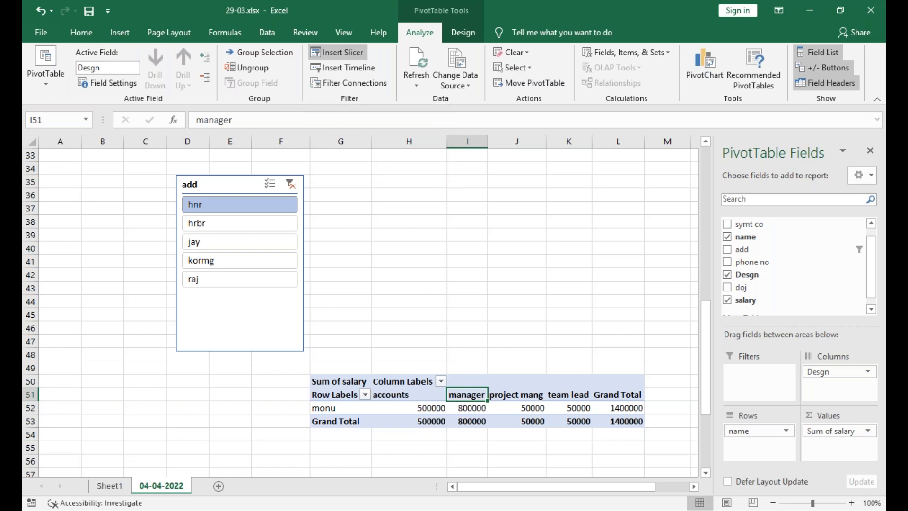
left_click(339, 52)
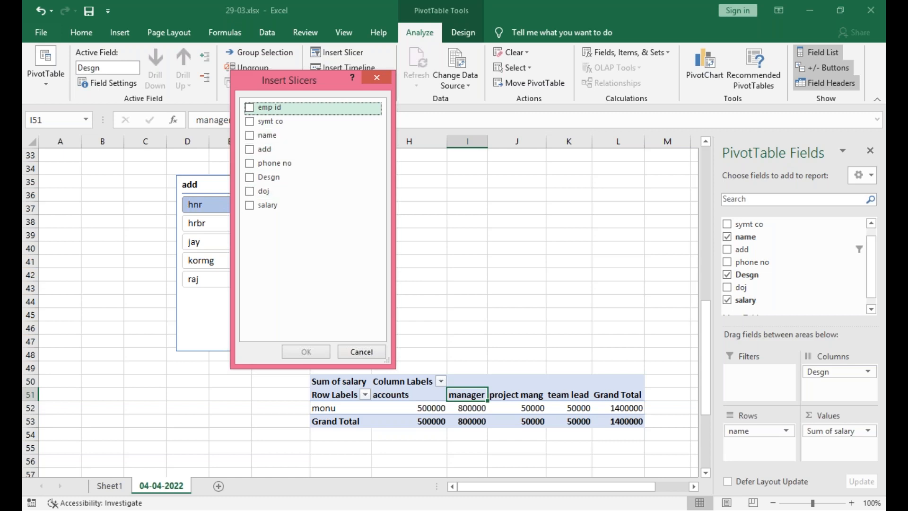
left_click(249, 205)
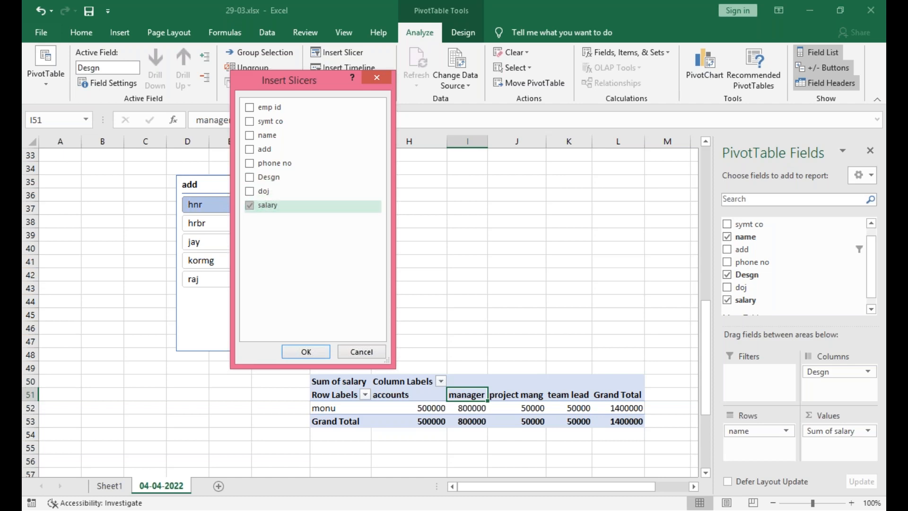
left_click(250, 206)
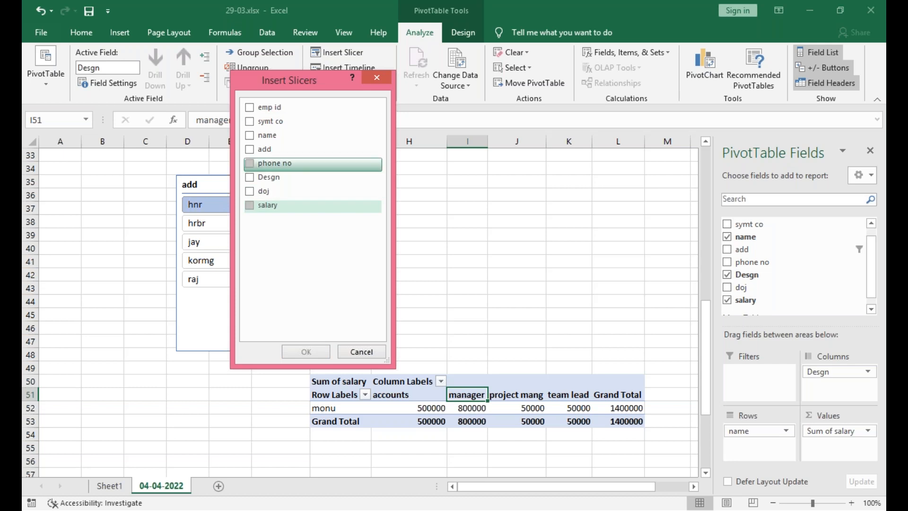
left_click(250, 205)
left_click(306, 352)
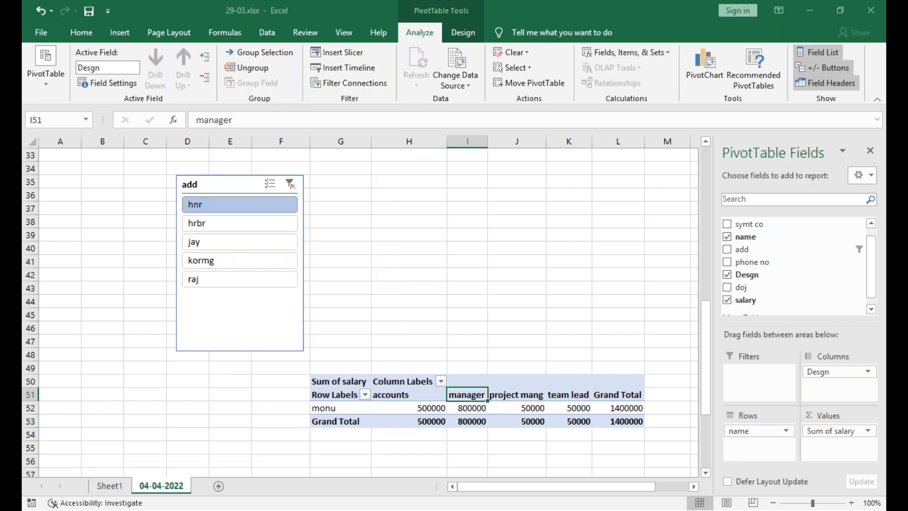
left_click_drag(361, 235, 397, 178)
Step: Combine the two slicers, filtering salary 50000 for hnr and hrbr, and salary 40000 for hrbr
left_click(294, 180)
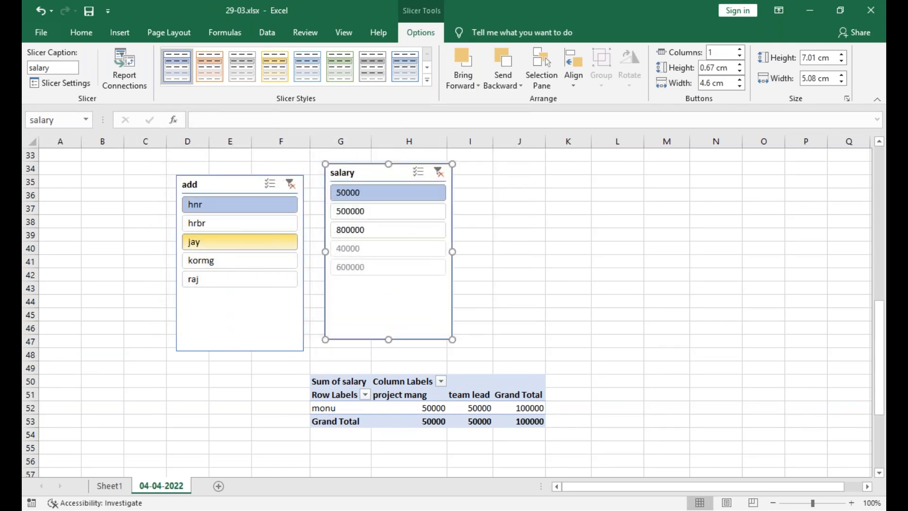
left_click(239, 223)
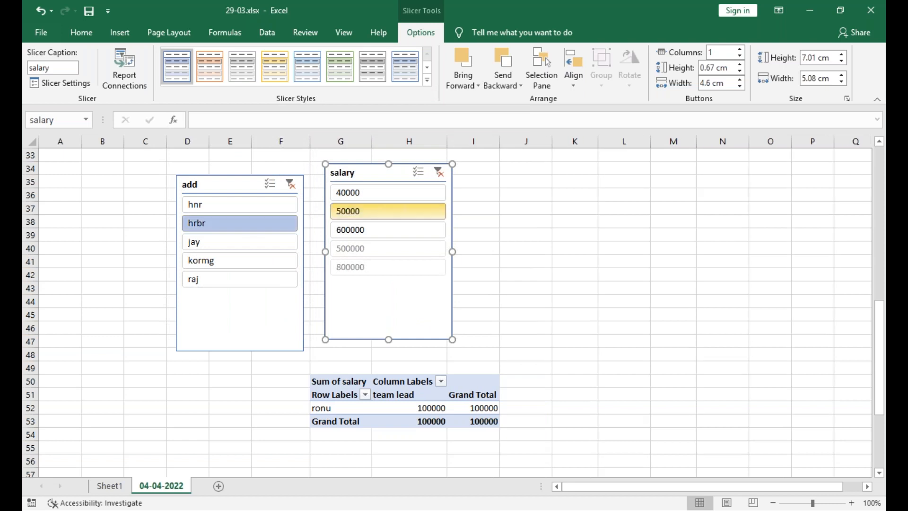
left_click(388, 192)
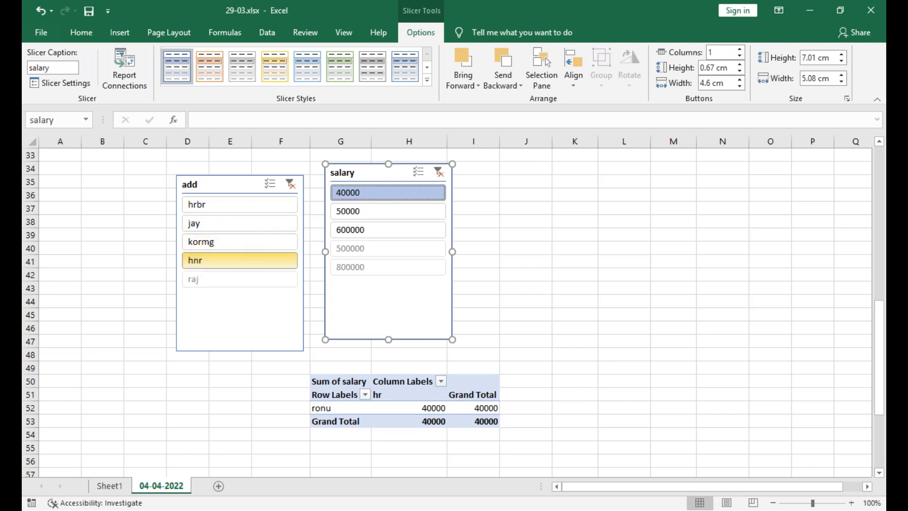
left_click(239, 260)
left_click(239, 204)
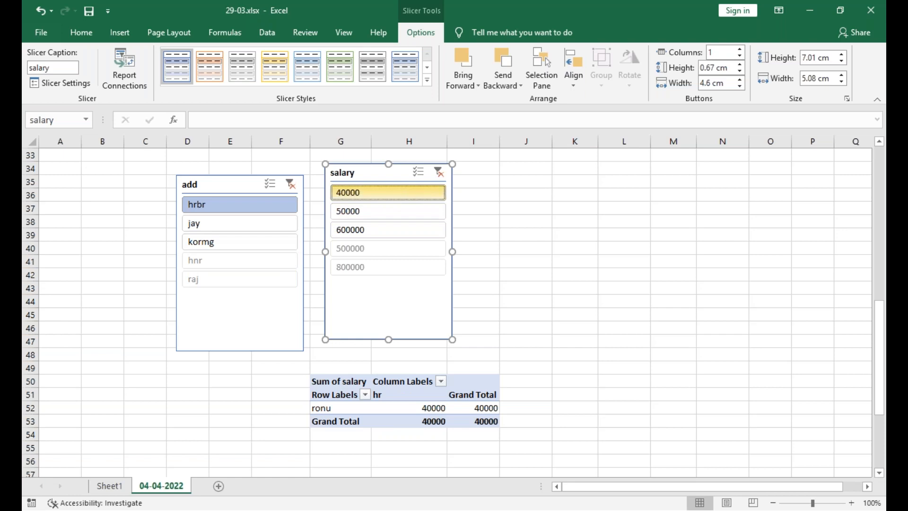
Step: Filter with both slicers by jay with salaries 40000 and 50000, hnr with 50000 and 800000, and finally hrbr
left_click(239, 223)
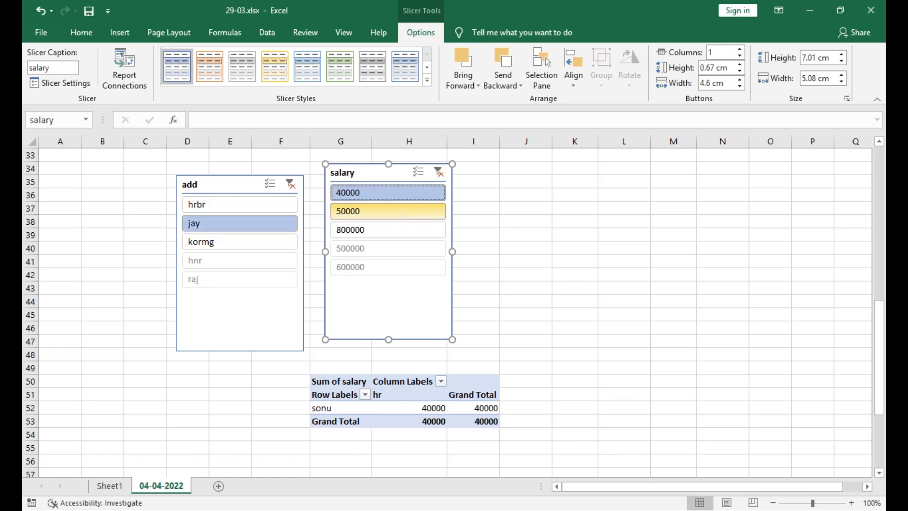
left_click(388, 211)
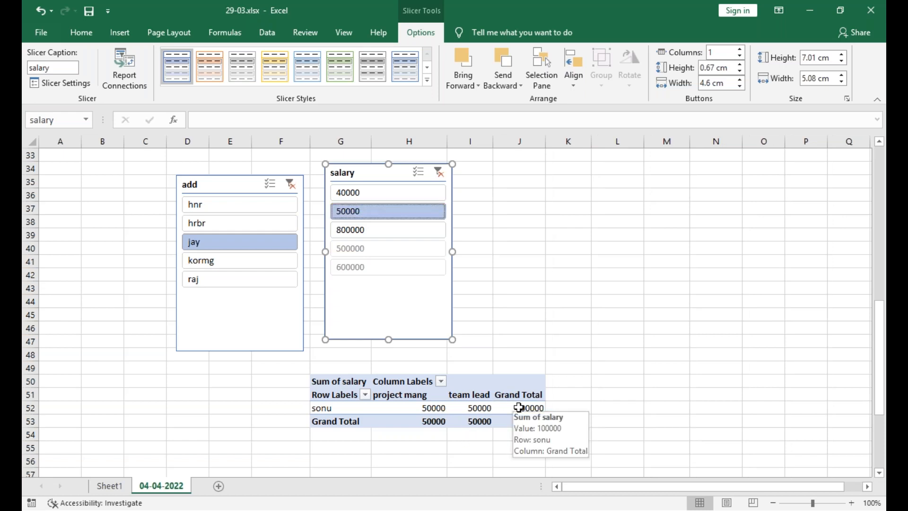
left_click(240, 204)
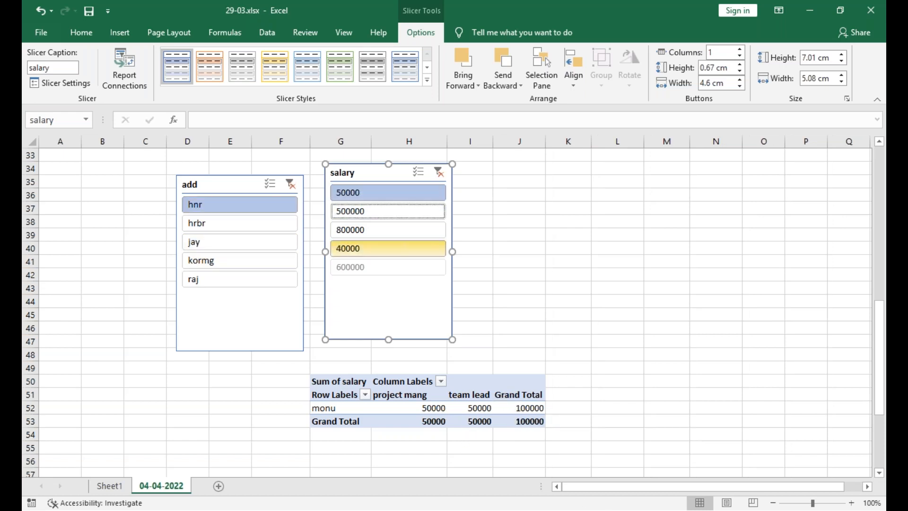
left_click(388, 230)
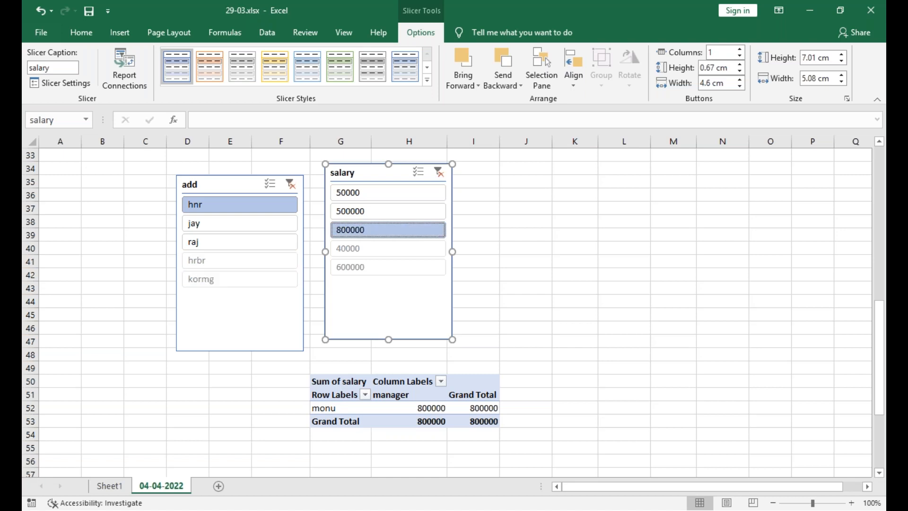
left_click(239, 260)
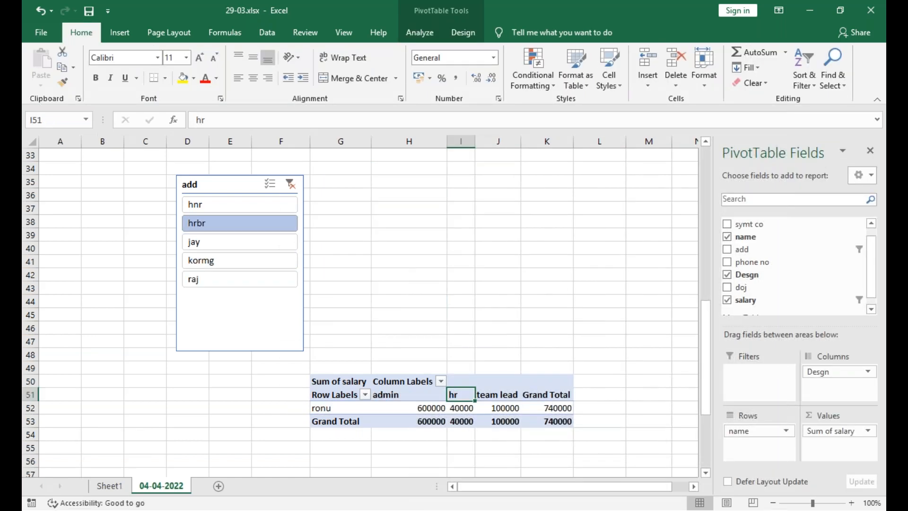
Step: Delete the add slicer and close the PivotTable field list, leaving cell I54 selected
left_click(209, 184)
key("Delete")
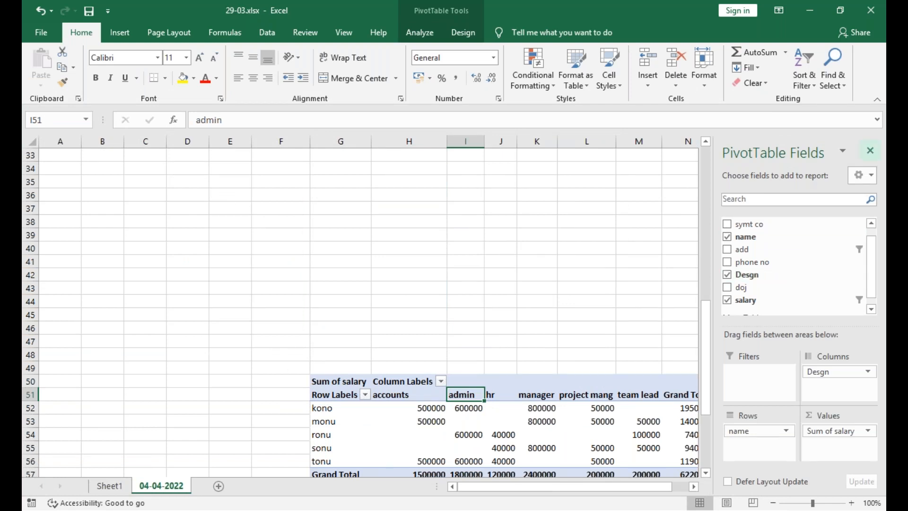
left_click(870, 150)
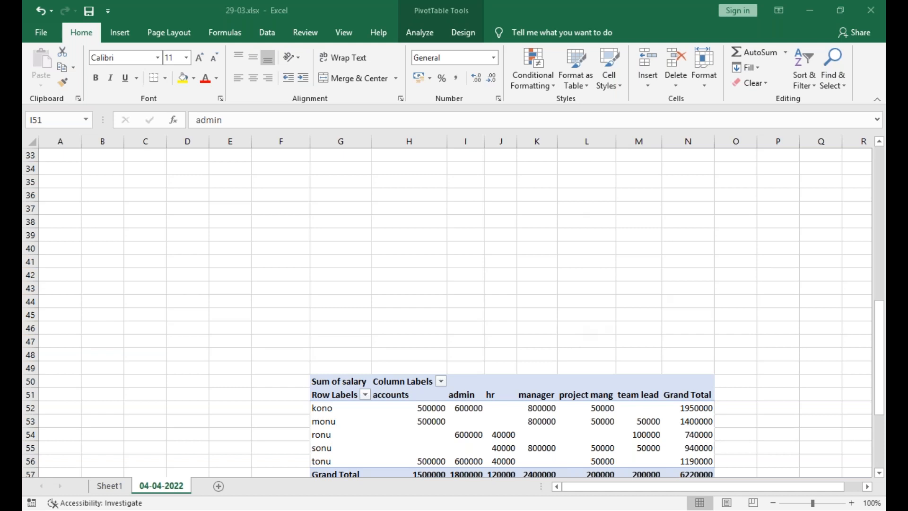
left_click(423, 264)
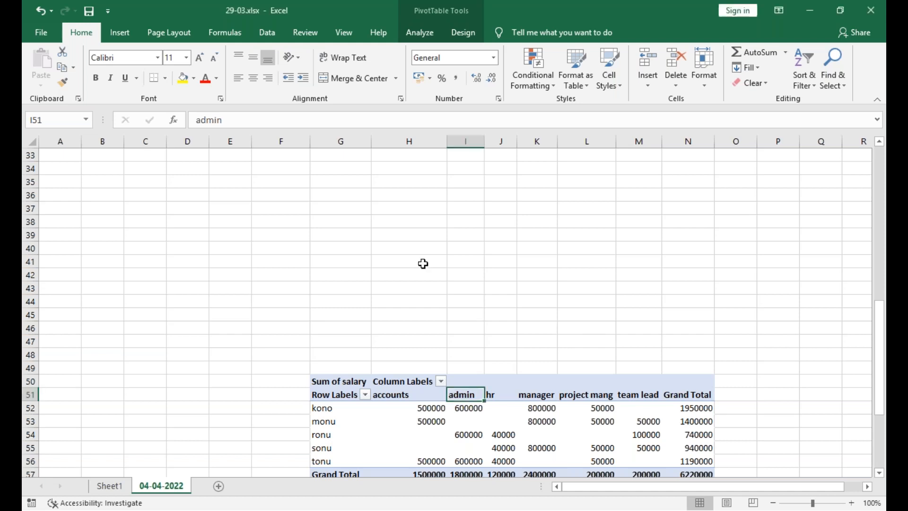
left_click(470, 439)
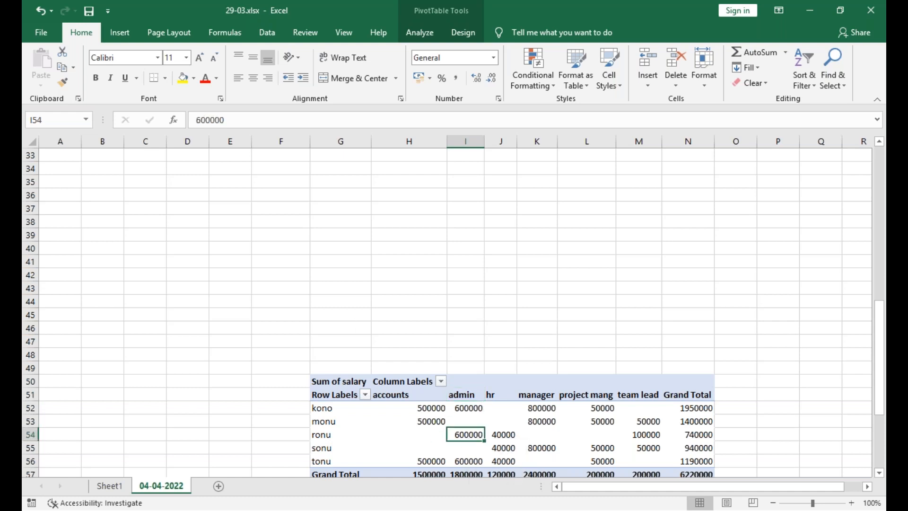
Step: Insert slicers for the add and salary fields of the pivot table
left_click(120, 33)
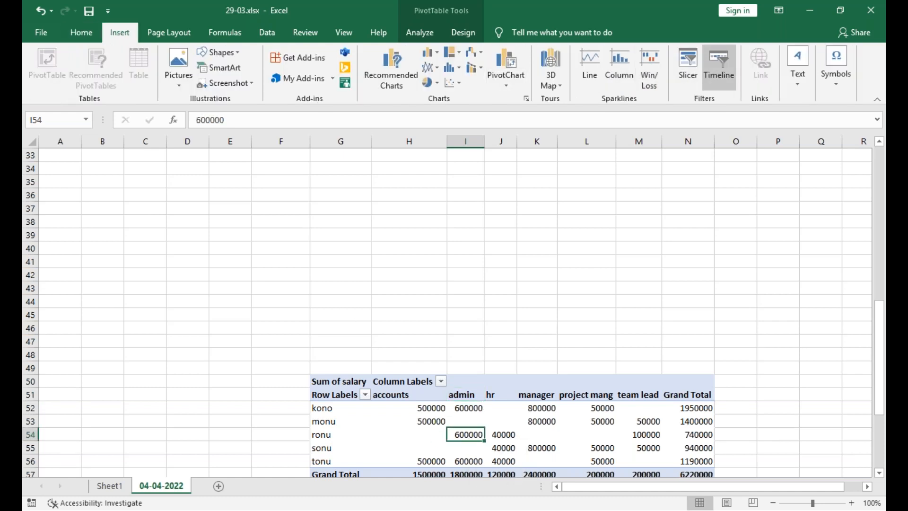
left_click(688, 64)
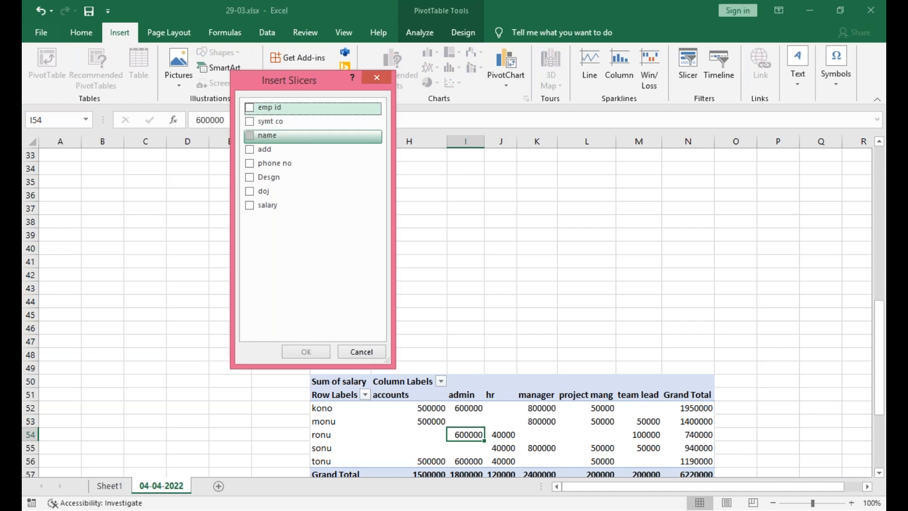
left_click(249, 150)
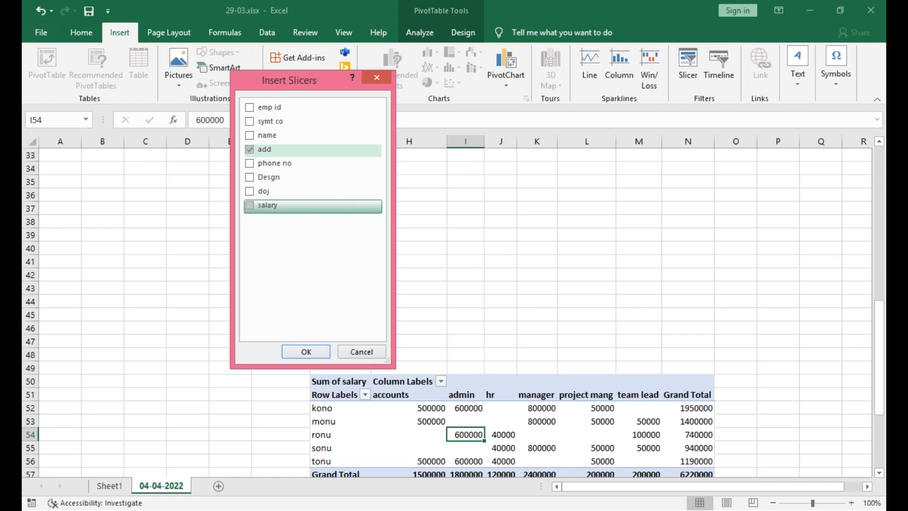
left_click(250, 206)
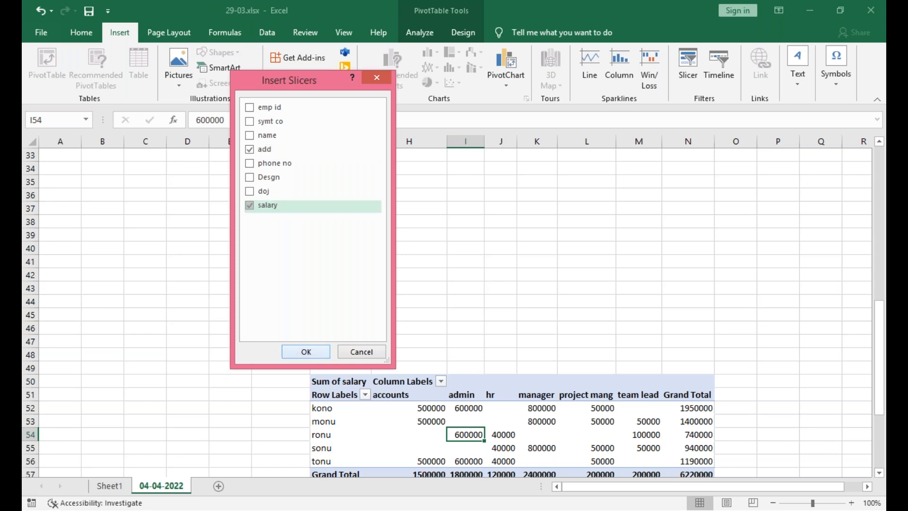
left_click(303, 352)
Step: Move the add and salary slicers above the pivot table and remove the salary slicer
left_click_drag(450, 219, 253, 189)
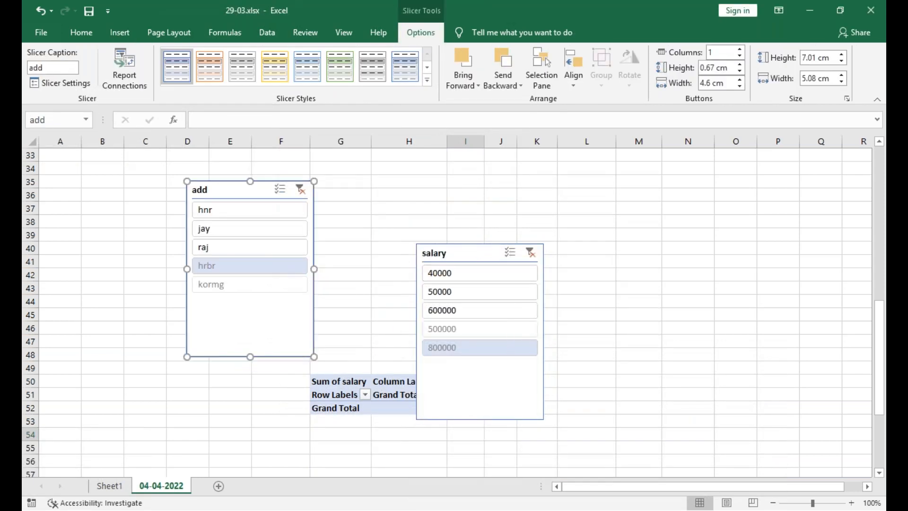
left_click_drag(473, 252, 361, 177)
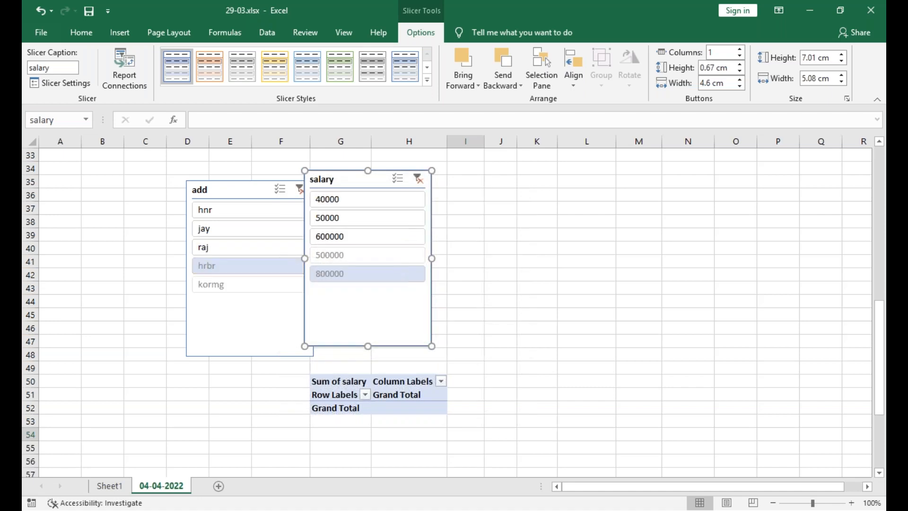
left_click(465, 434)
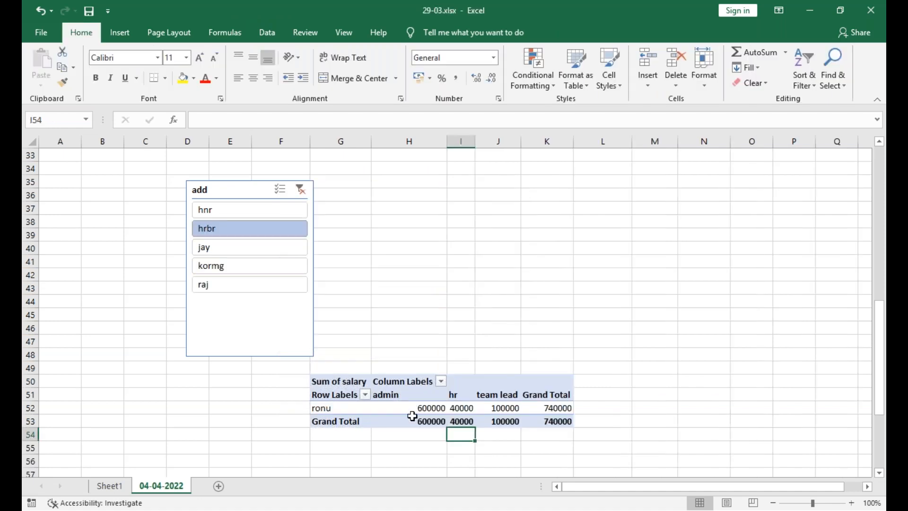
left_click(412, 415)
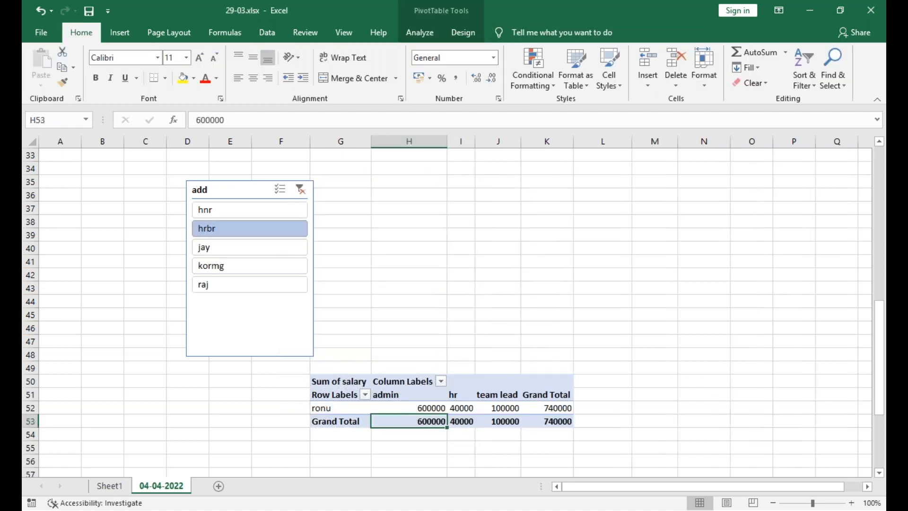
Step: Clear the filter on the add slicer and try to delete the slicer
left_click(119, 32)
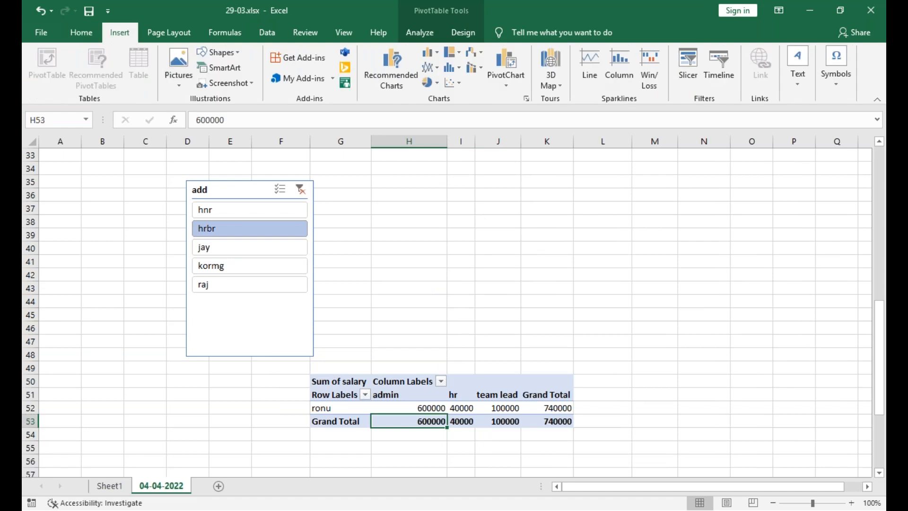
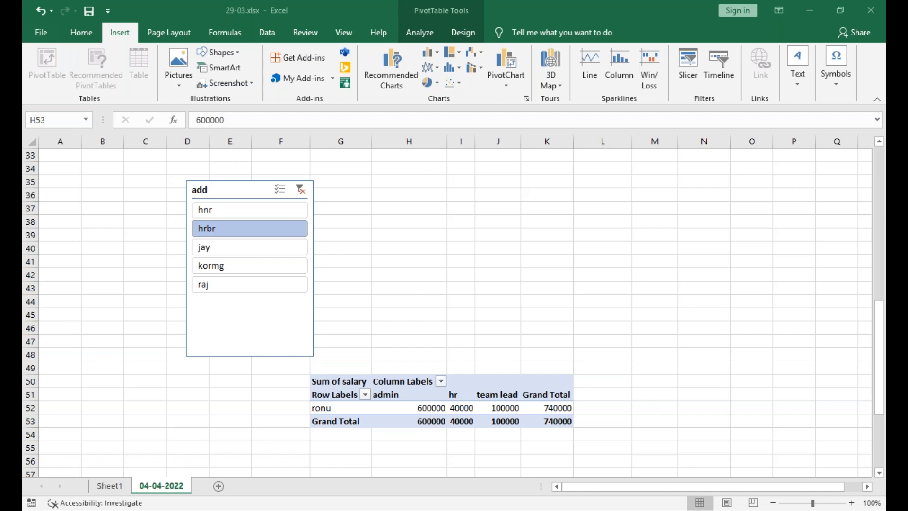
left_click(558, 186)
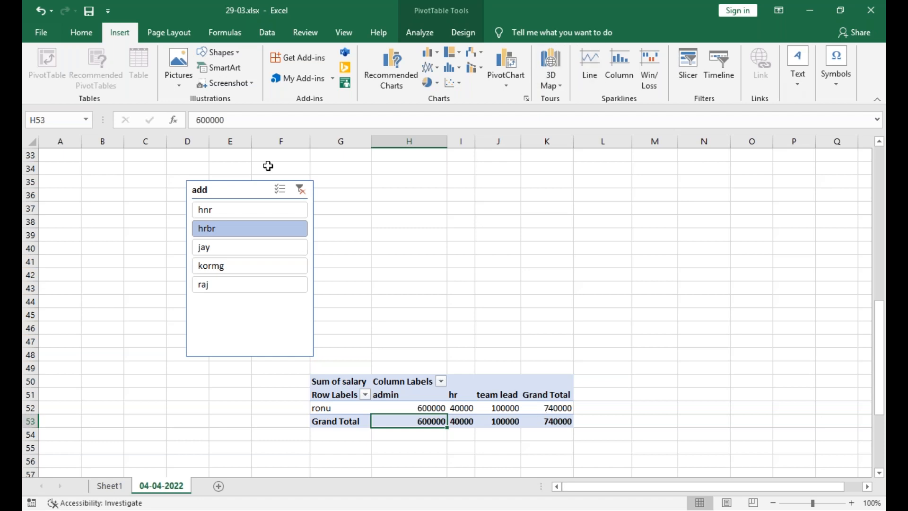
left_click(301, 189)
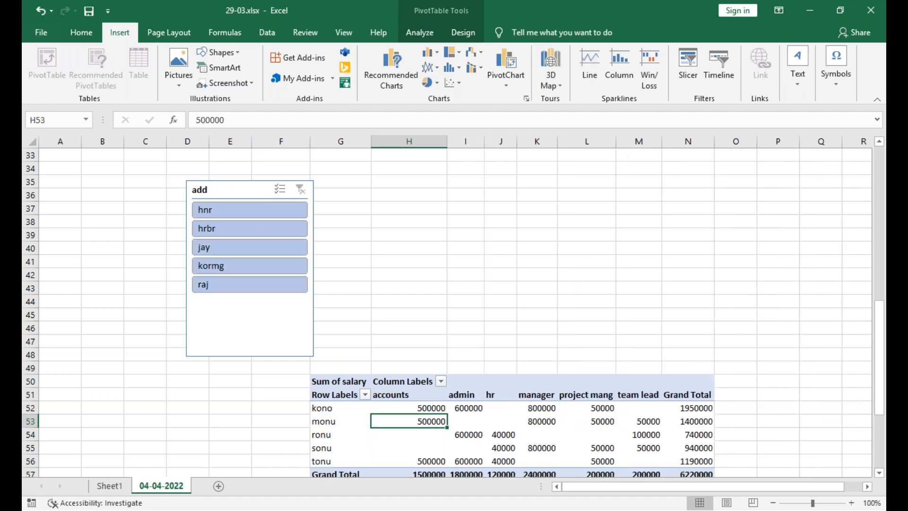
left_click(245, 190)
left_click(408, 421)
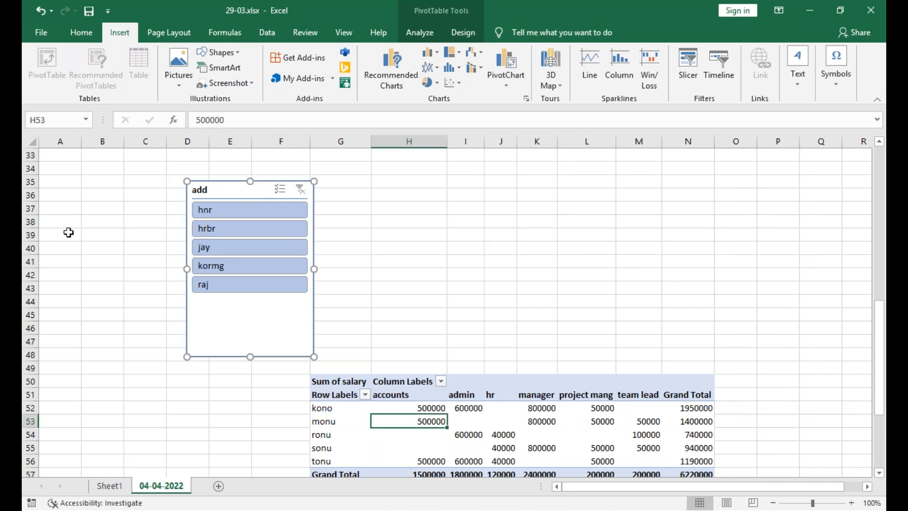
key("Delete")
left_click(460, 299)
left_click(391, 313)
left_click(230, 187)
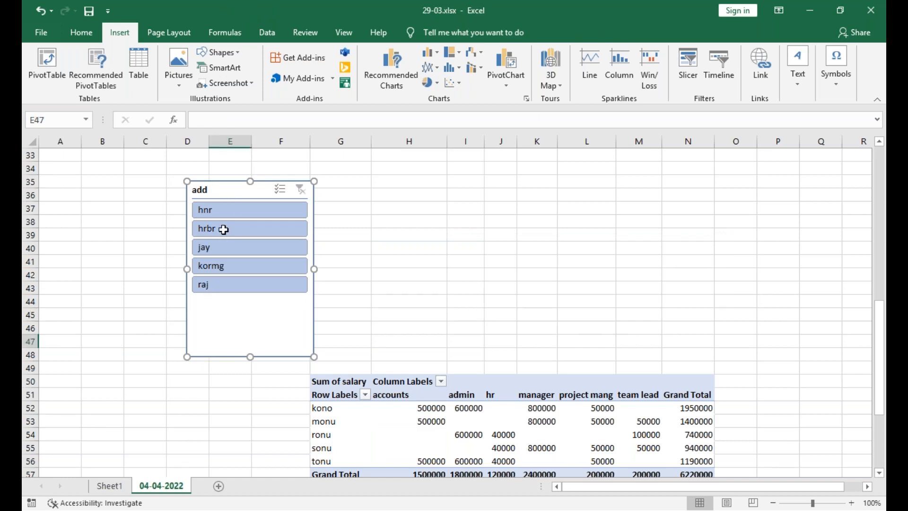
right_click(227, 187)
left_click(410, 330)
left_click(397, 435)
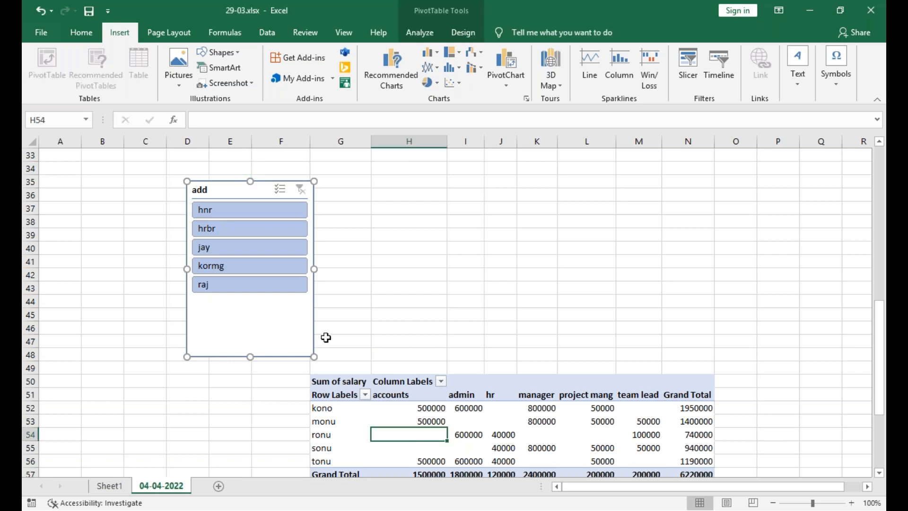
left_click(307, 329)
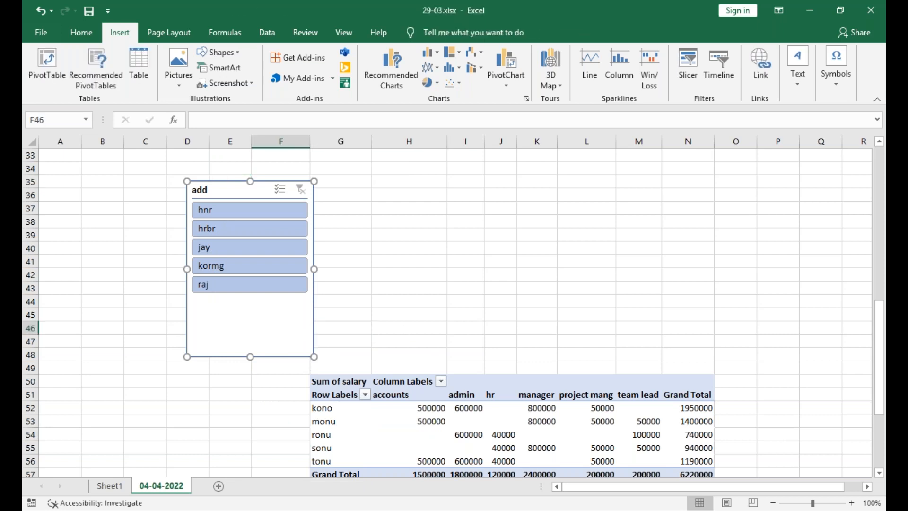
left_click(572, 333)
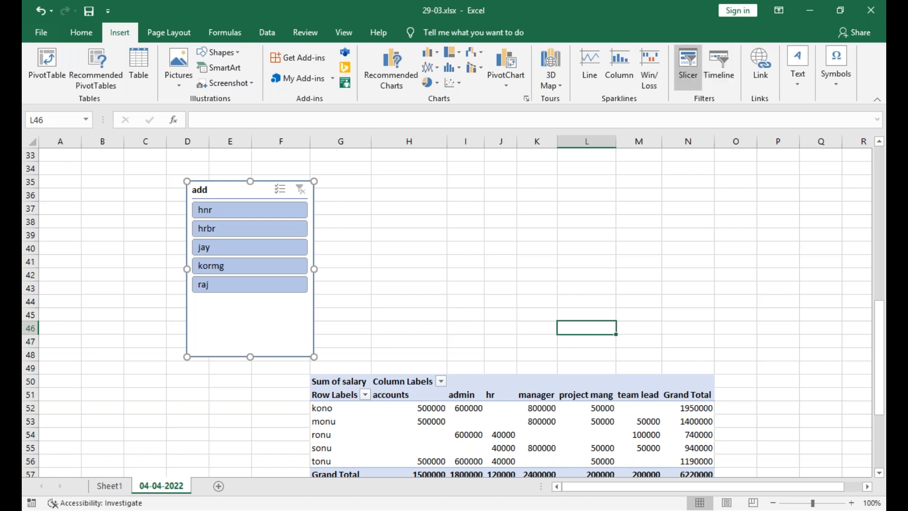
left_click(688, 66)
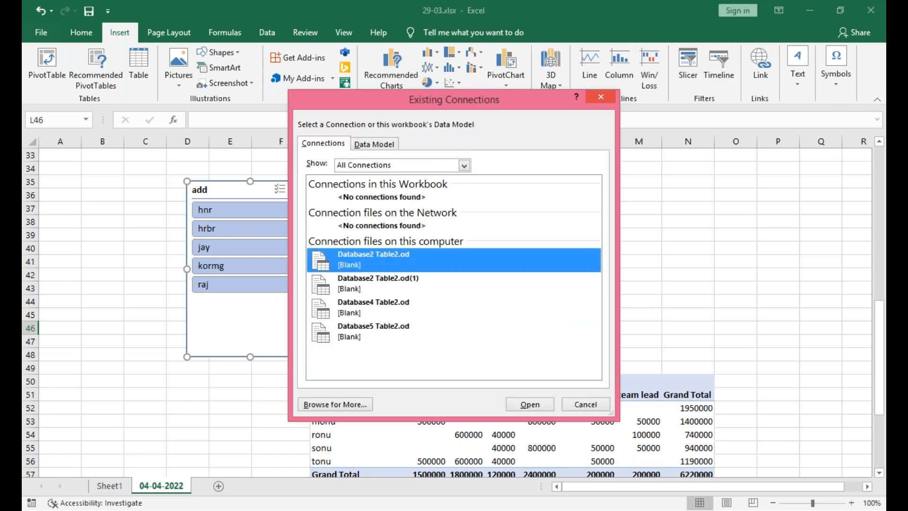
left_click(601, 97)
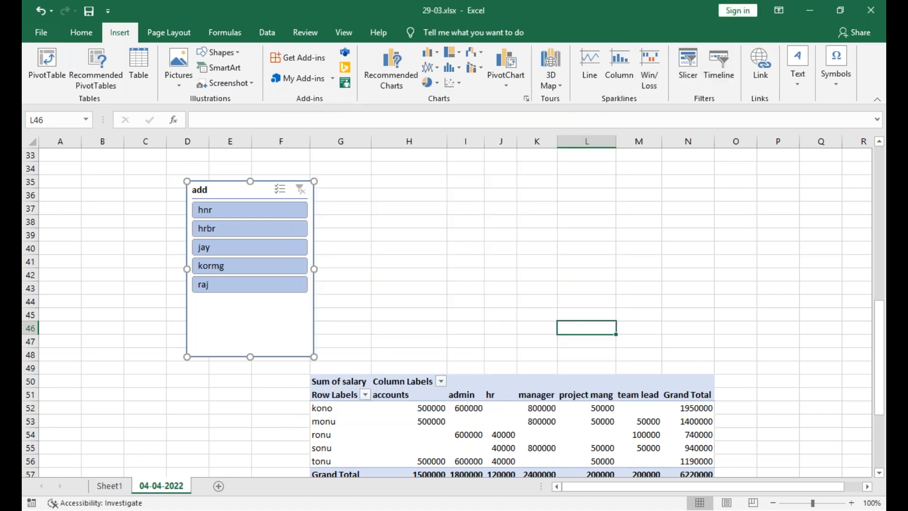
Step: Undo the last slicer change and delete the add slicer so the pivot table is unfiltered
key("ctrl+z")
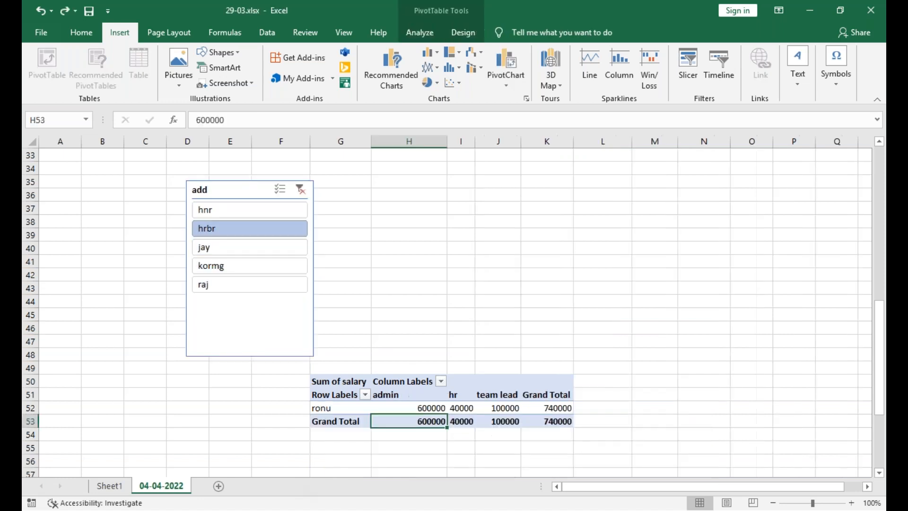
left_click(251, 189)
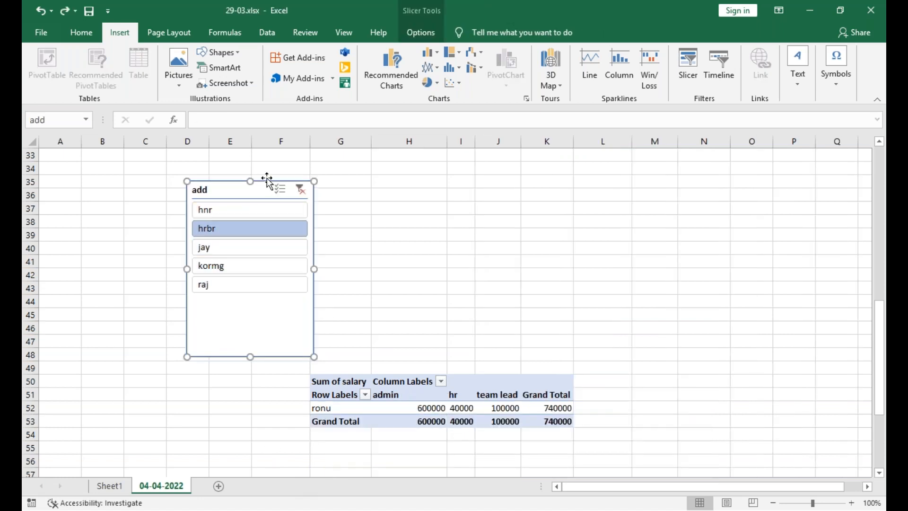
key("ctrl+y")
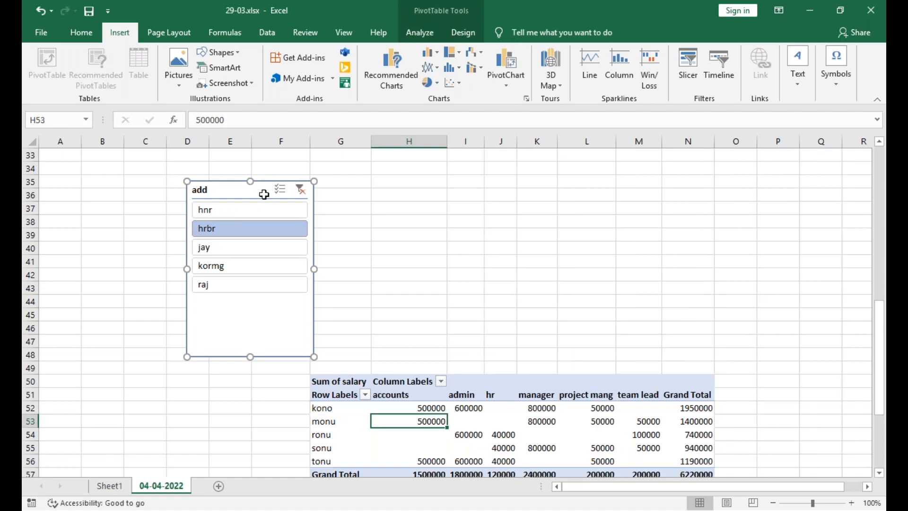
scroll(528, 392, "down", 6)
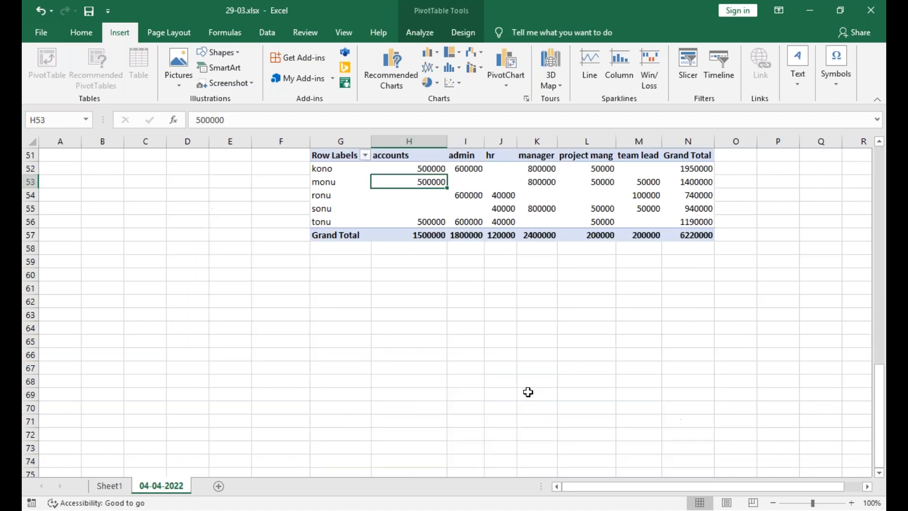
scroll(473, 406, "up", 9)
scroll(470, 405, "down", 6)
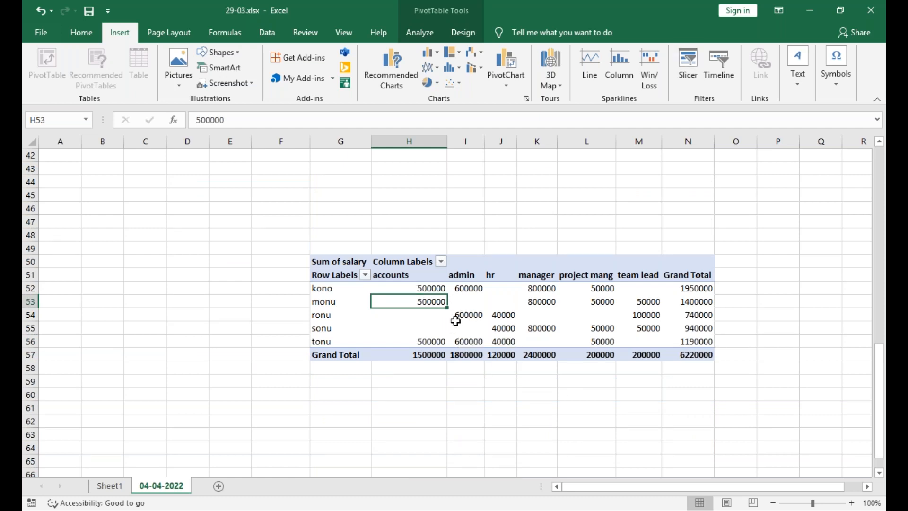
Step: Insert a timeline for the doj field and move it to the empty cells above the pivot table, around row 43
left_click(719, 66)
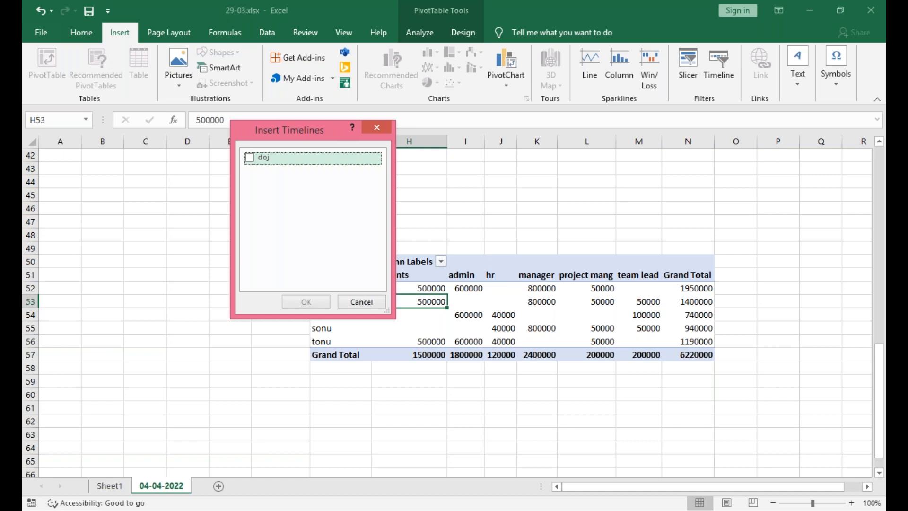
left_click(249, 158)
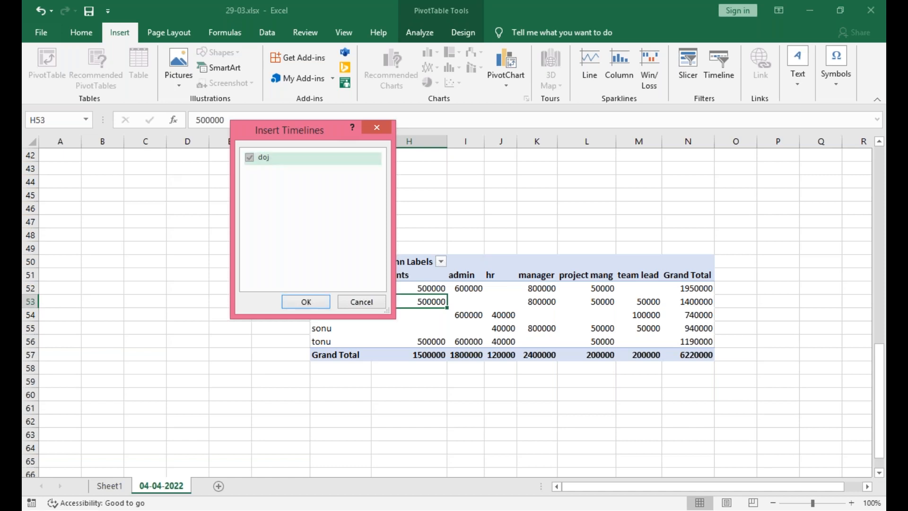
left_click(309, 303)
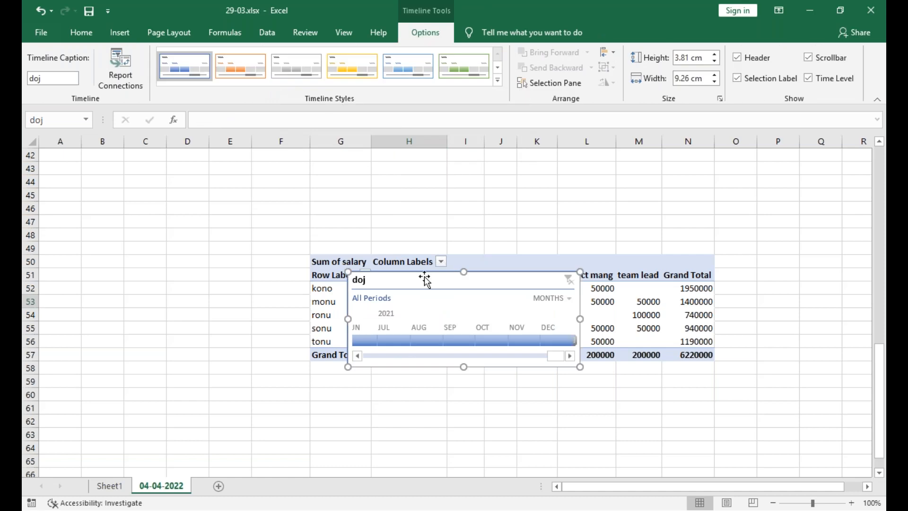
left_click_drag(423, 277, 251, 173)
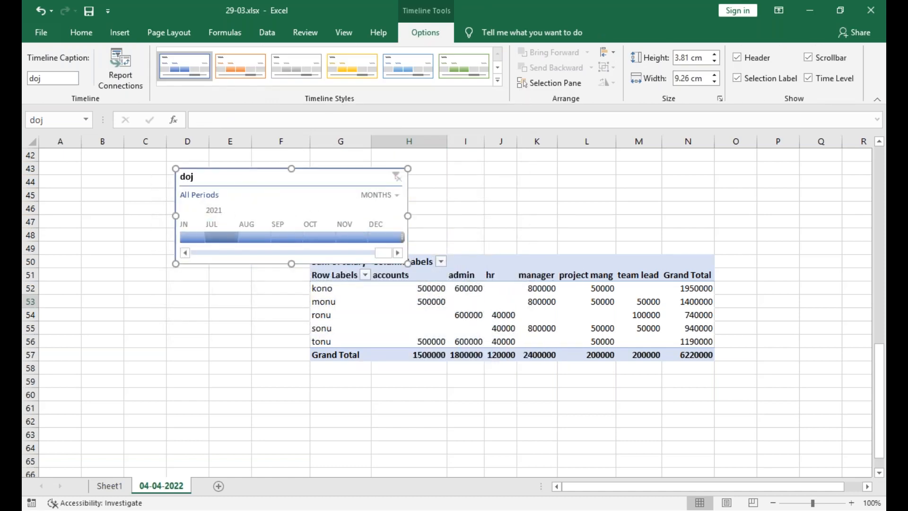
Step: Filter the pivot table with the doj timeline by the single months Jul, Aug, Sep and Jun 2021 in turn
left_click(222, 237)
left_click(255, 237)
left_click(287, 238)
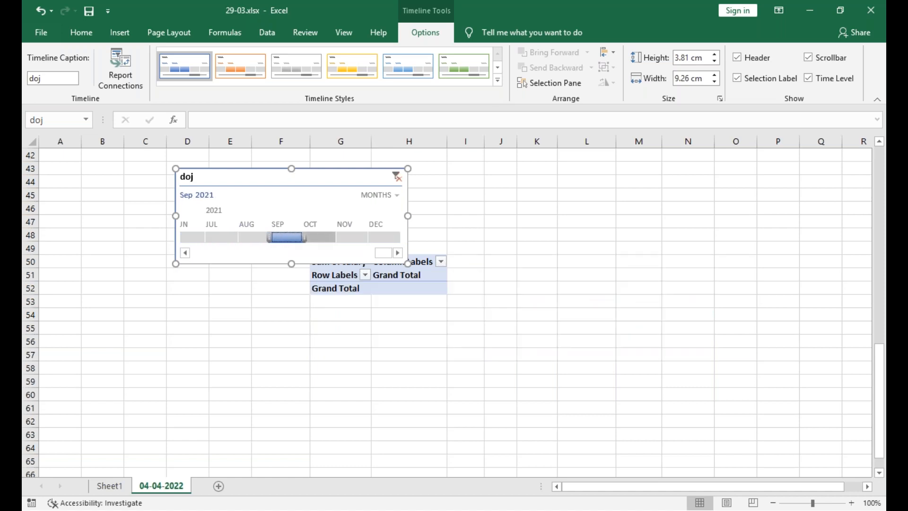
left_click(192, 237)
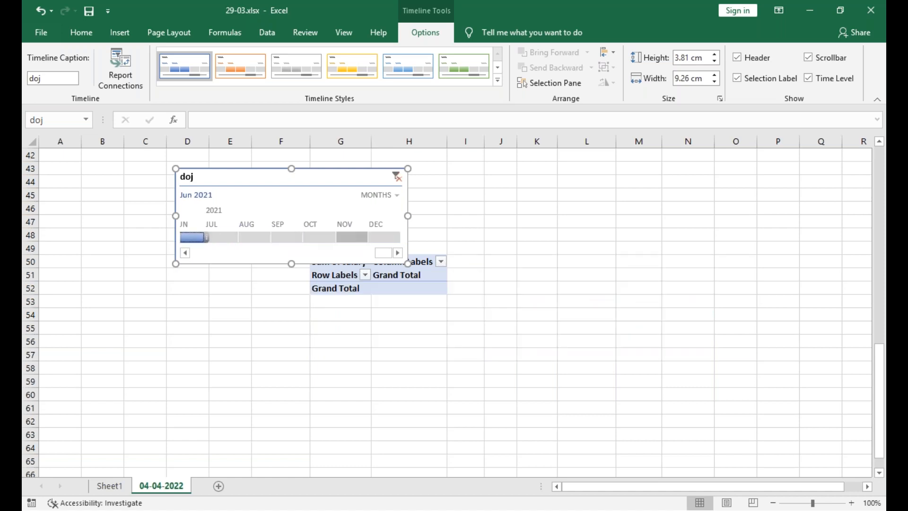
Step: Switch the doj timeline to years and filter the pivot table by 2016, 2019 and finally 2020
left_click(397, 196)
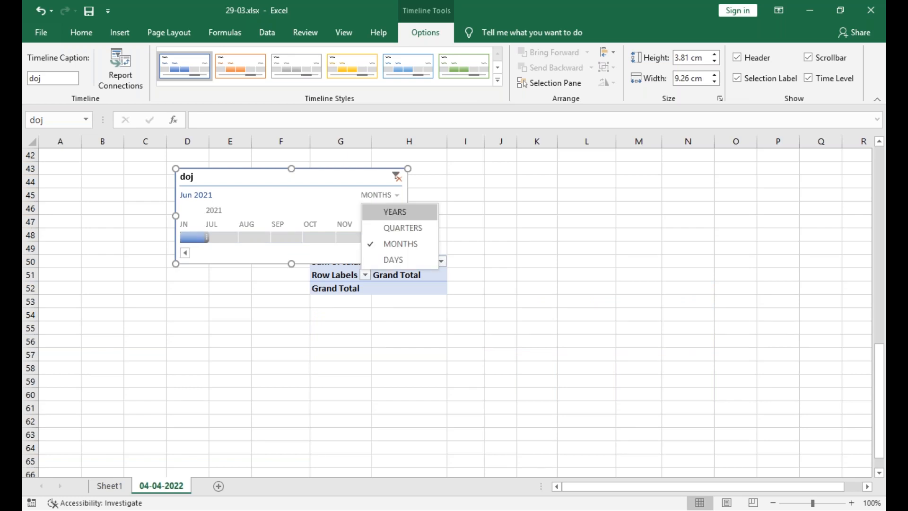
left_click(395, 212)
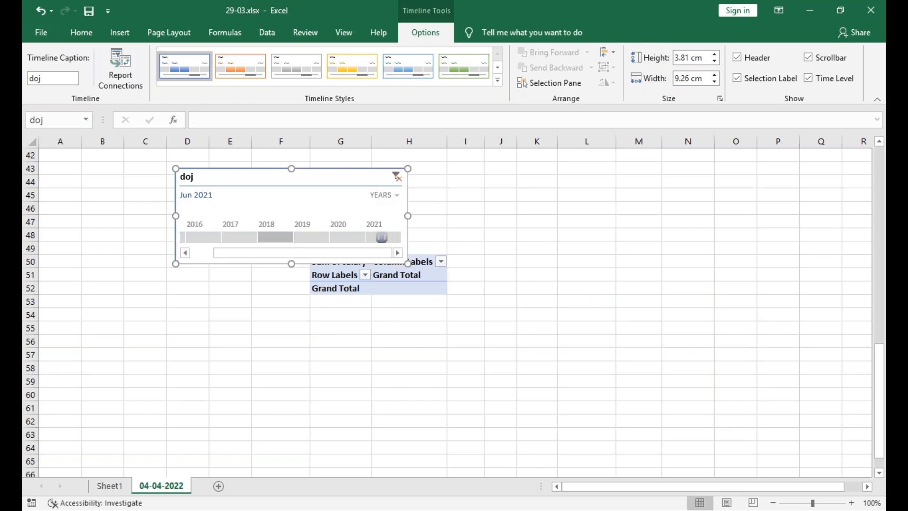
left_click(203, 237)
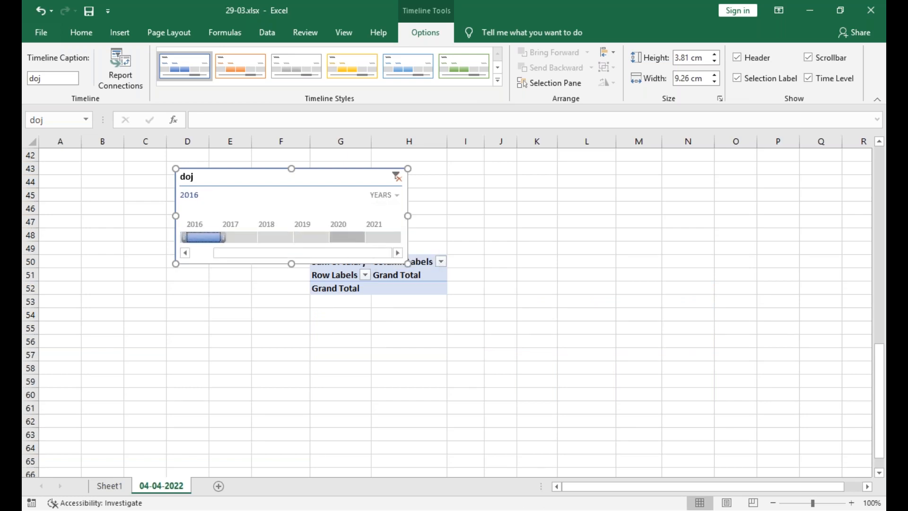
left_click(311, 237)
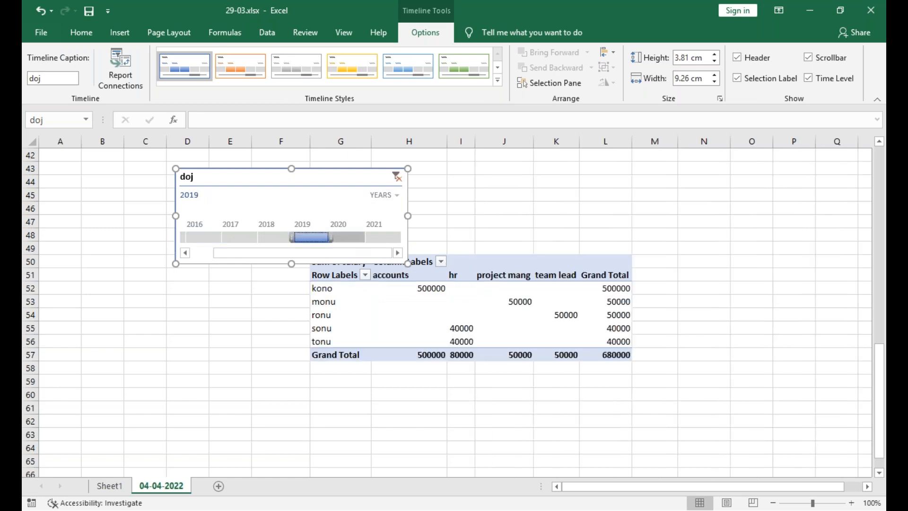
left_click(348, 237)
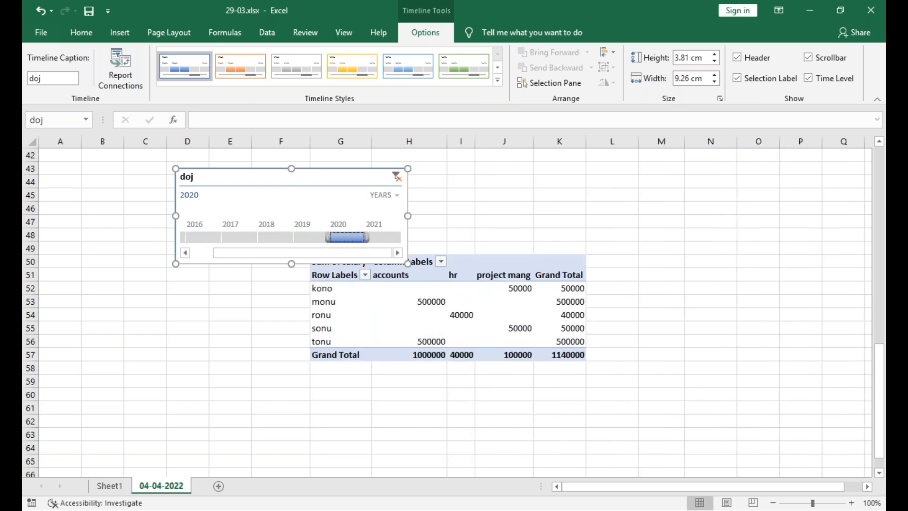
Step: Filter the pivot table with the doj timeline by the years 2021 and 2015 in turn
left_click(384, 237)
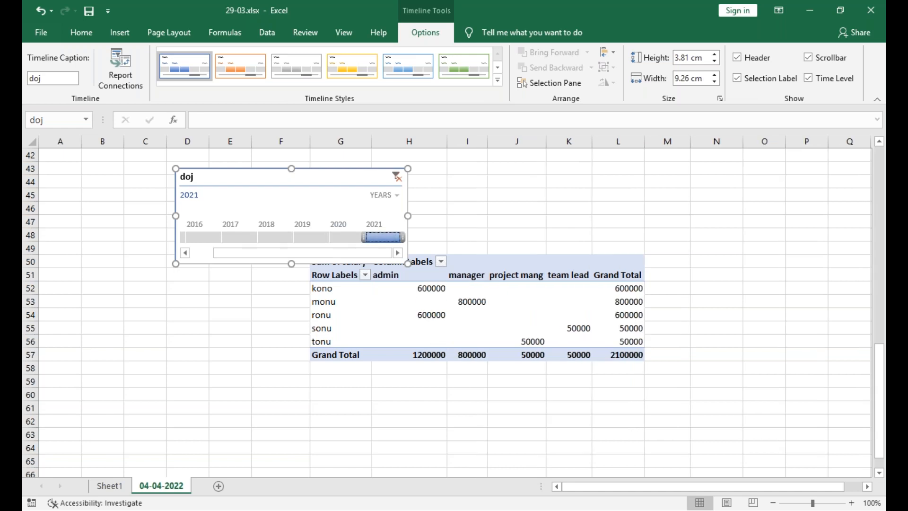
left_click_drag(284, 253, 261, 253)
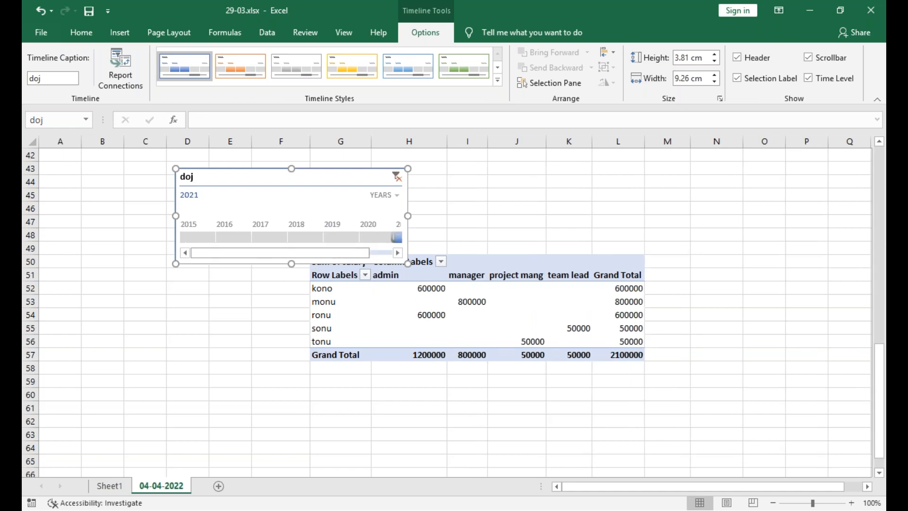
left_click(198, 238)
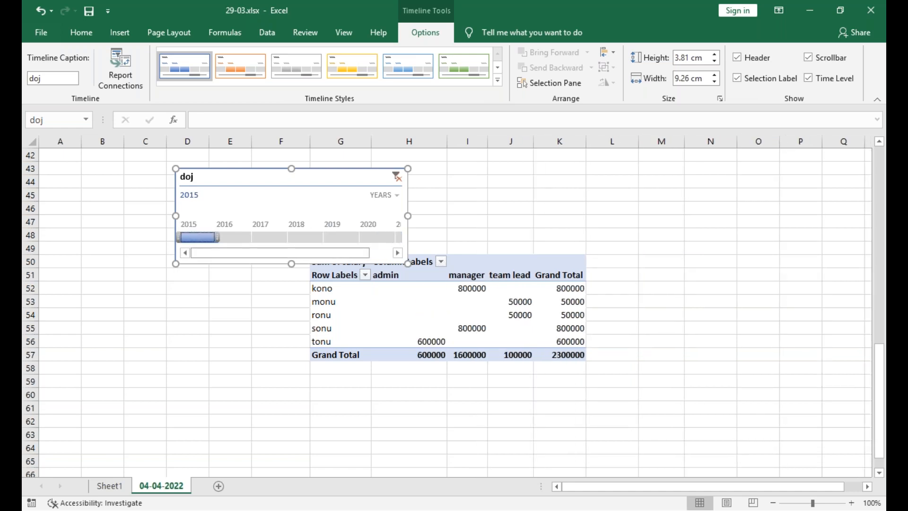
Step: Switch the doj timeline to quarters and filter by Q3, Q2 and Q1 2015, Q1 2016 and finally Q3 2016
left_click(385, 195)
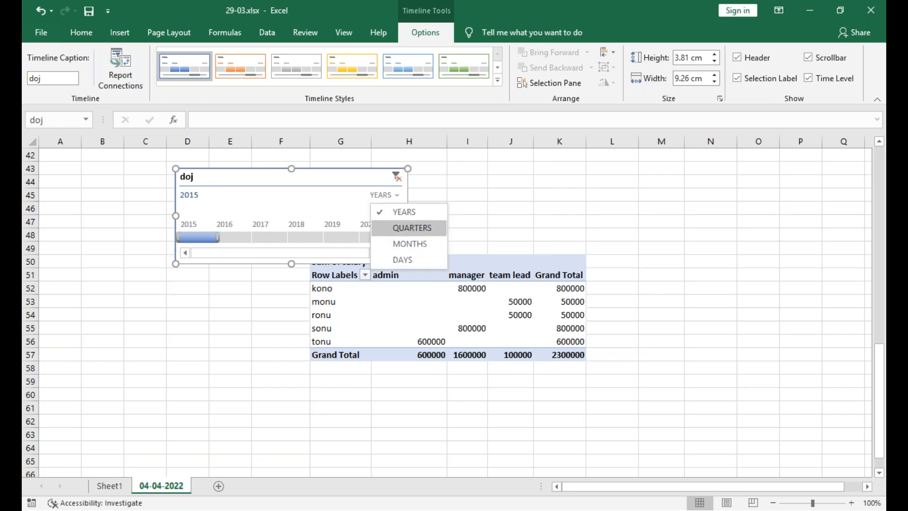
left_click(412, 228)
left_click(237, 238)
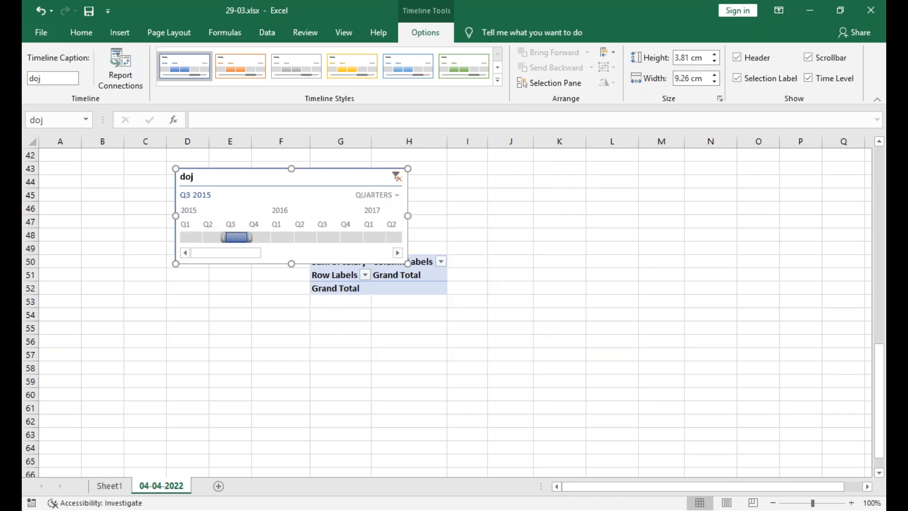
left_click(214, 238)
left_click(191, 237)
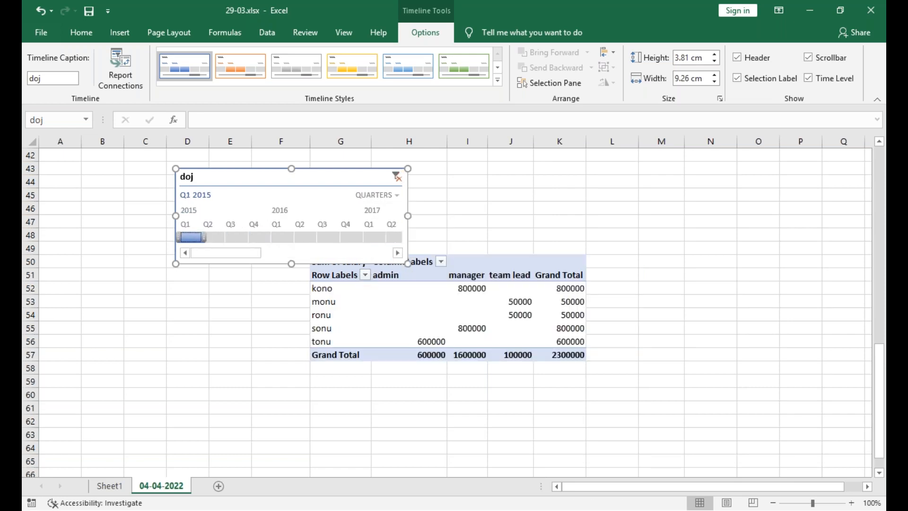
left_click(282, 238)
left_click(328, 238)
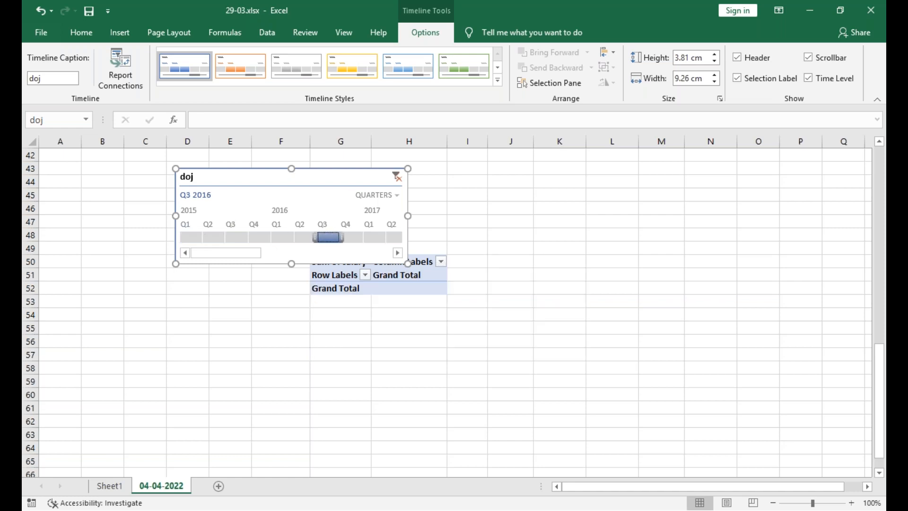
Step: Switch the doj timeline's time level to months and finally to days
left_click(377, 195)
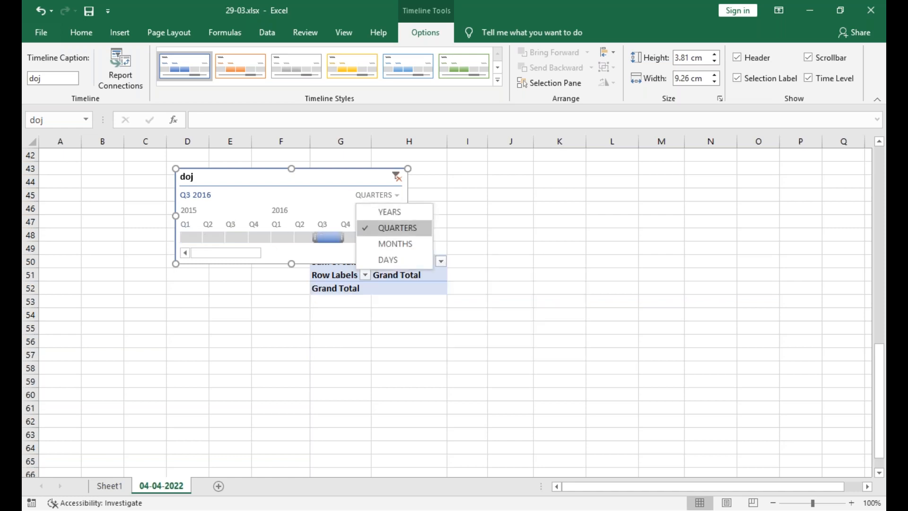
left_click(396, 244)
left_click(380, 194)
left_click(396, 258)
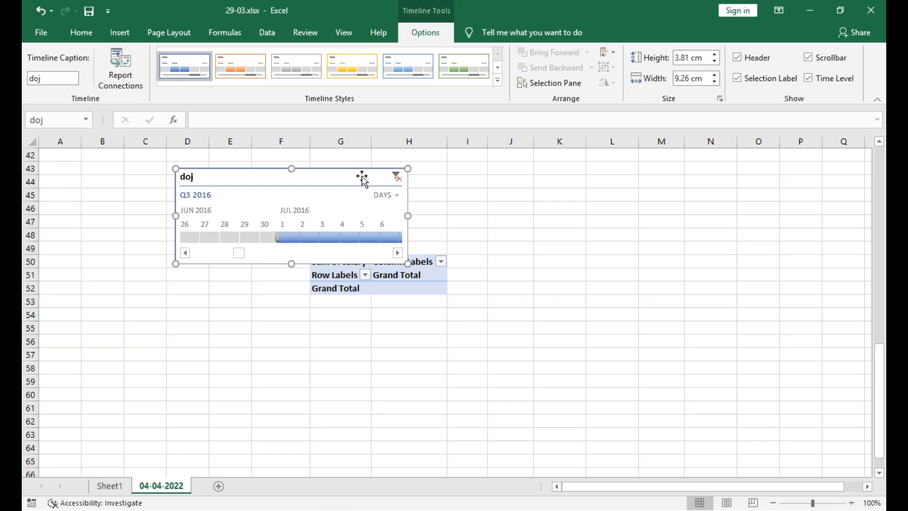
Step: Delete the doj timeline so the pivot table is unfiltered
left_click(514, 392)
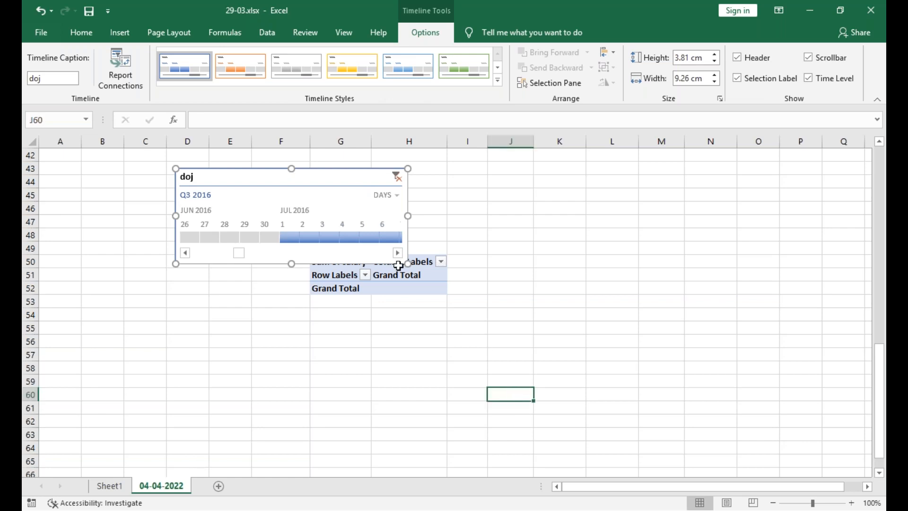
left_click(308, 178)
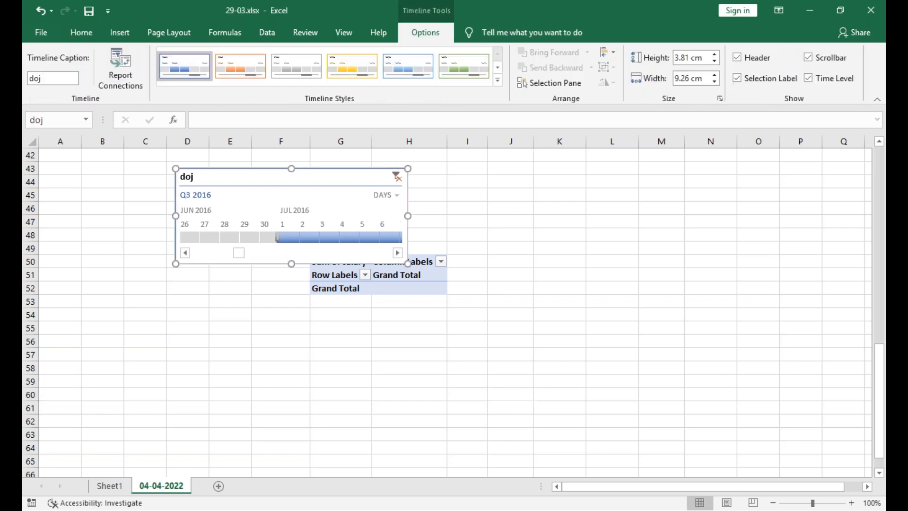
left_click(501, 393)
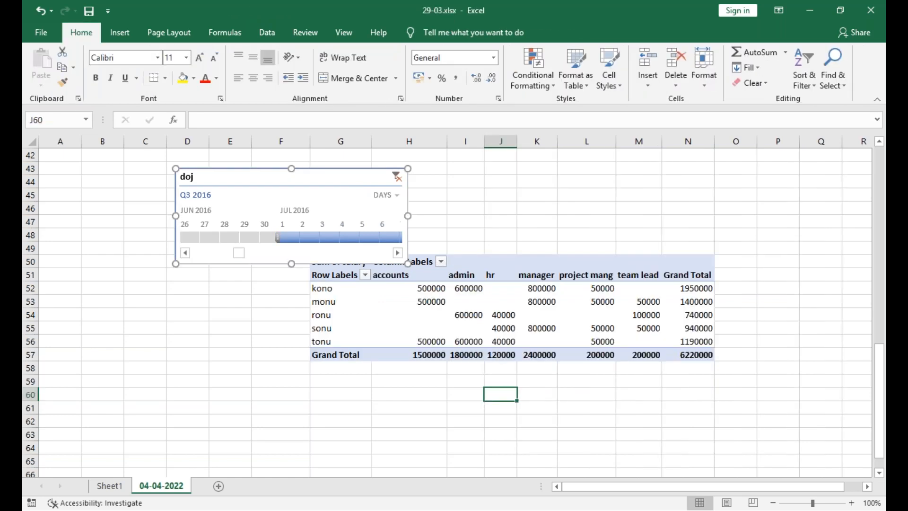
Step: Insert a new timeline for the doj field and move it beside the pivot table, around row 47
left_click(492, 327)
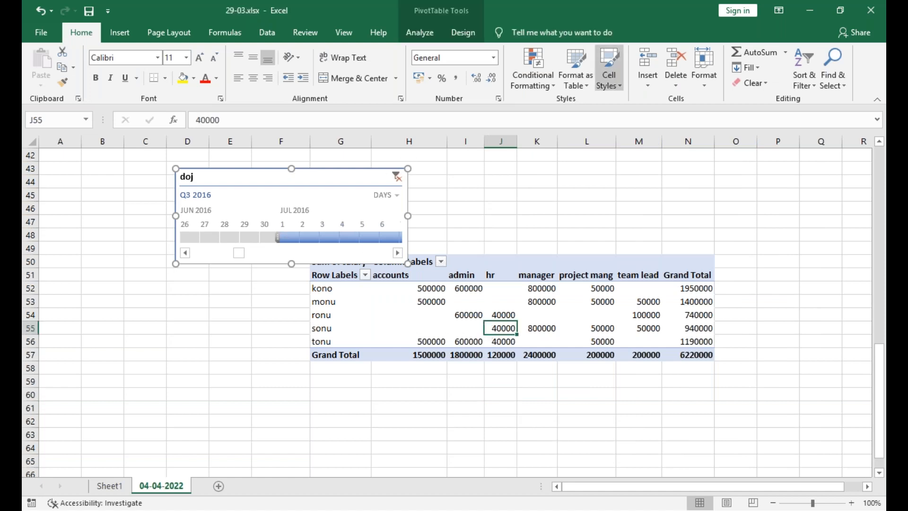
left_click(327, 165)
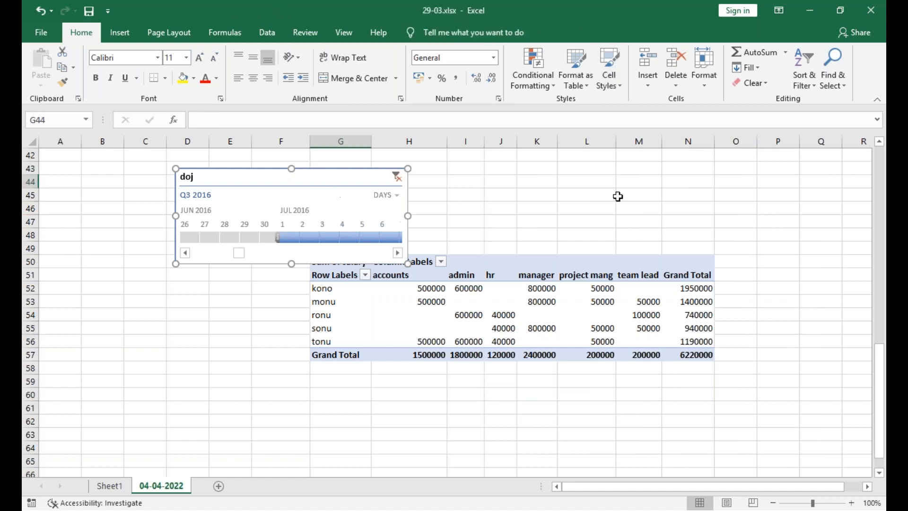
left_click(511, 364)
left_click(514, 341)
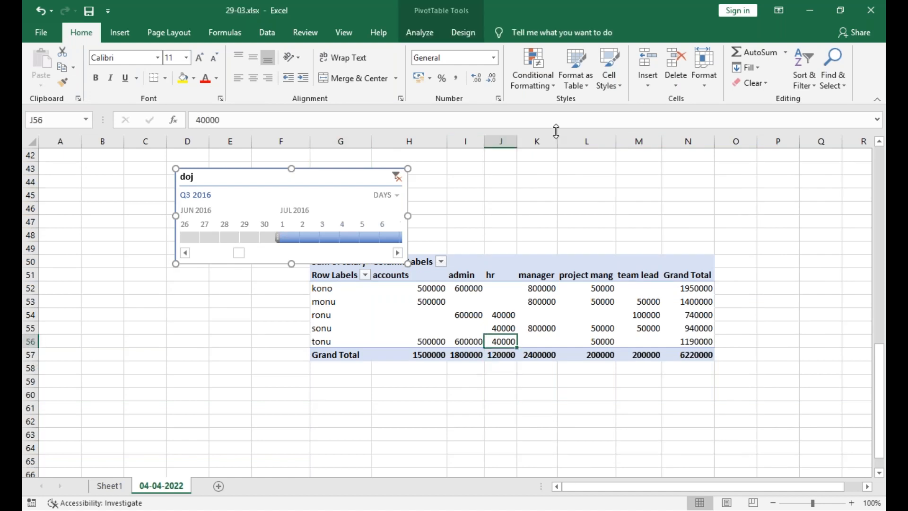
left_click(120, 33)
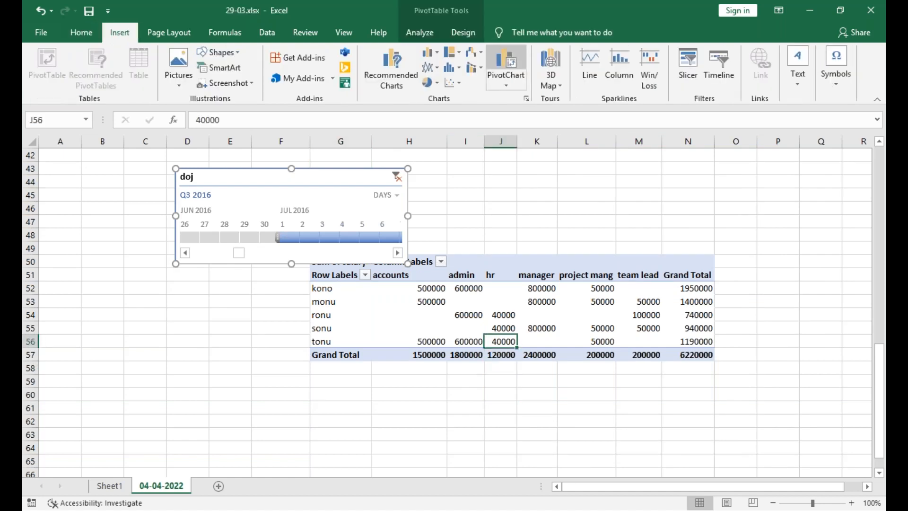
left_click(719, 66)
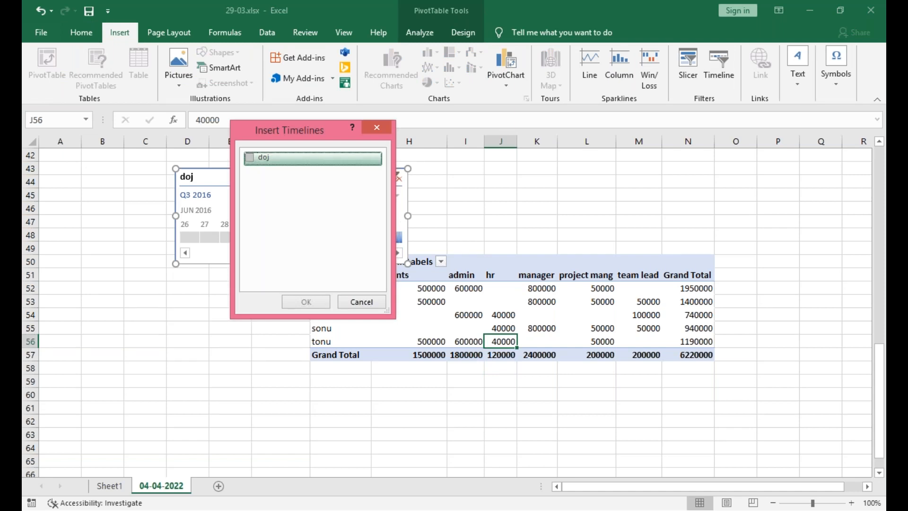
left_click(250, 158)
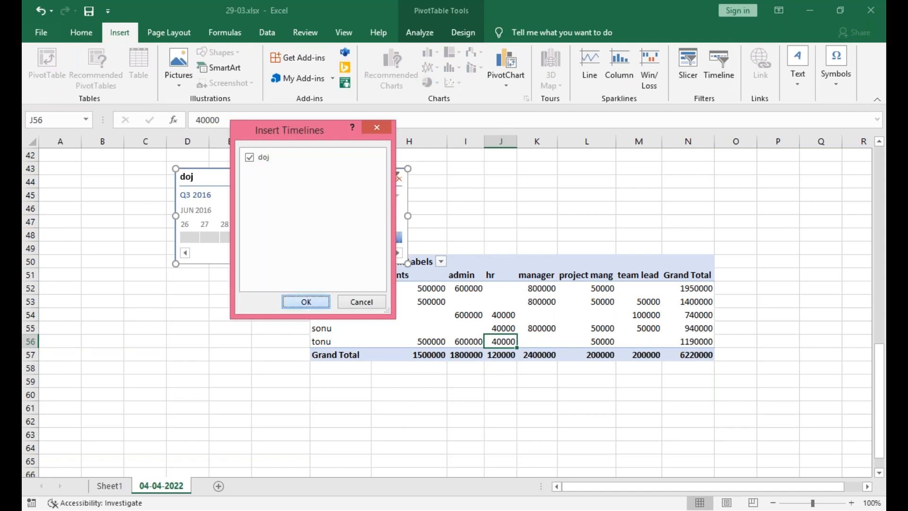
left_click(306, 302)
left_click_drag(239, 171, 193, 222)
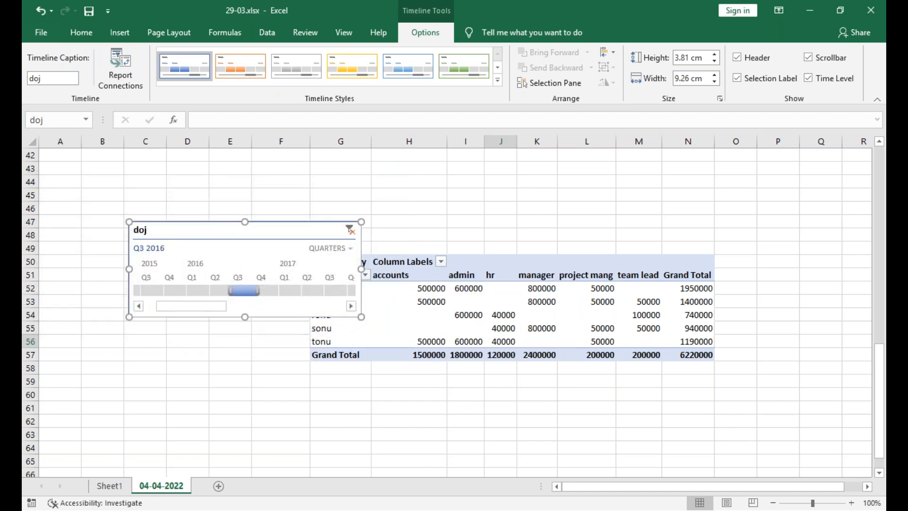
Step: Filter the pivot table by Q3 2017, switch the timeline to years and filter by 2015, 2018 and finally 2017
left_click(262, 291)
left_click(330, 290)
left_click(331, 248)
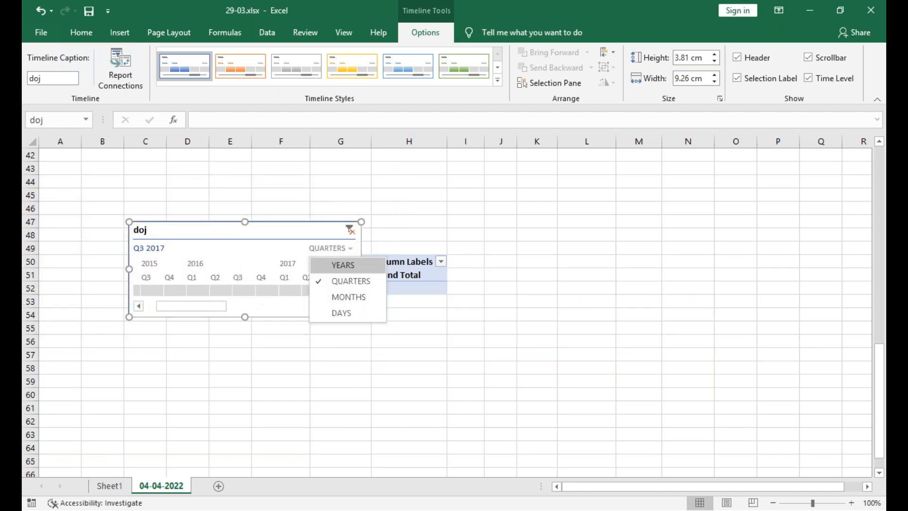
left_click(343, 265)
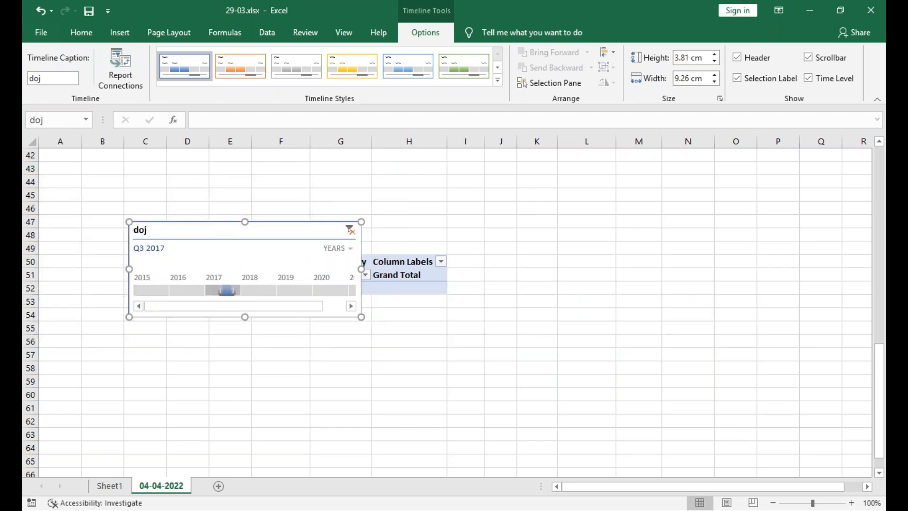
left_click(150, 291)
left_click(258, 290)
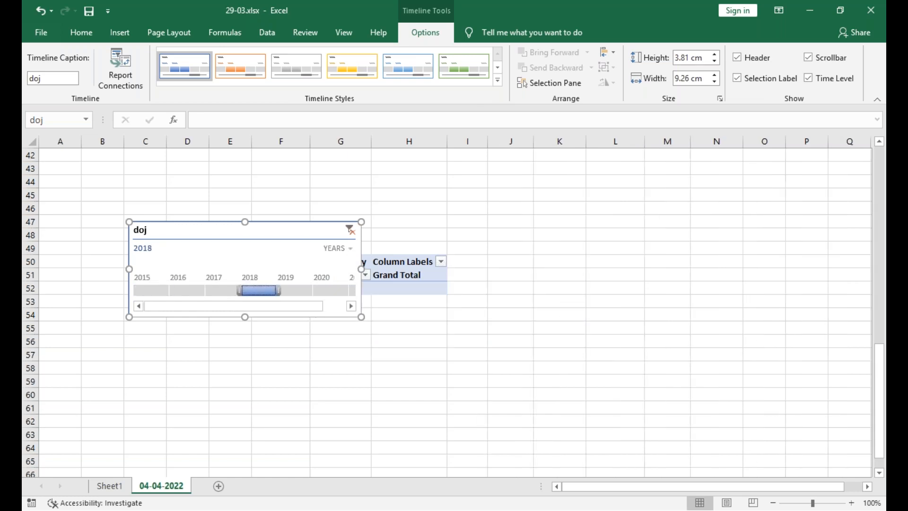
left_click(223, 290)
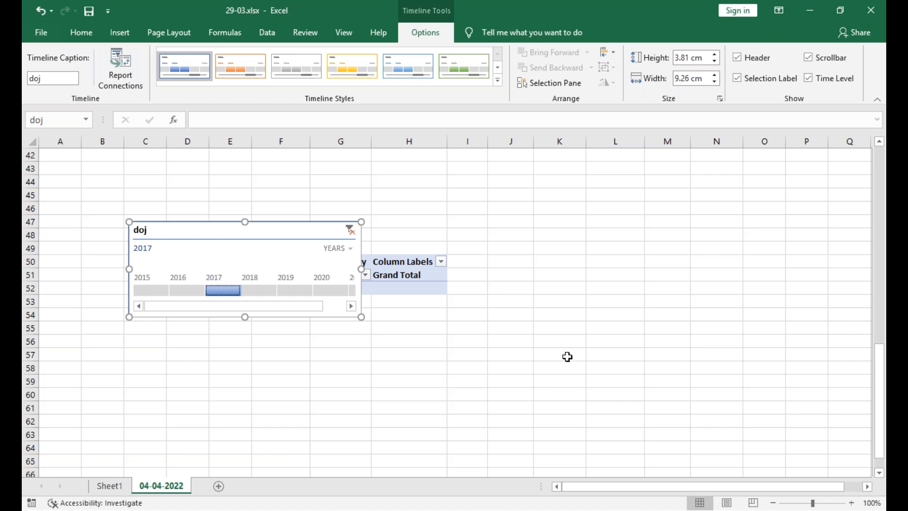
Step: Delete the doj timeline, insert a fresh one for the pivot table and place it at about row 47, over columns C to G
key("Delete")
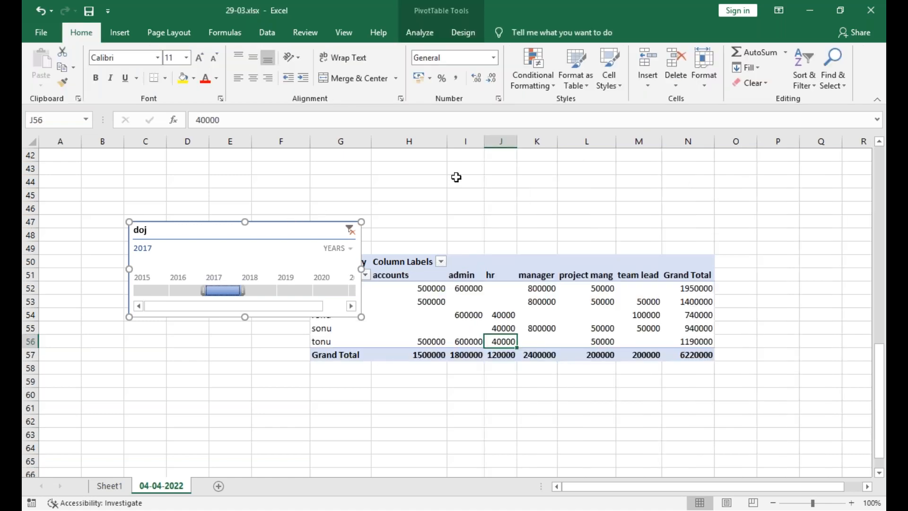
left_click(466, 314)
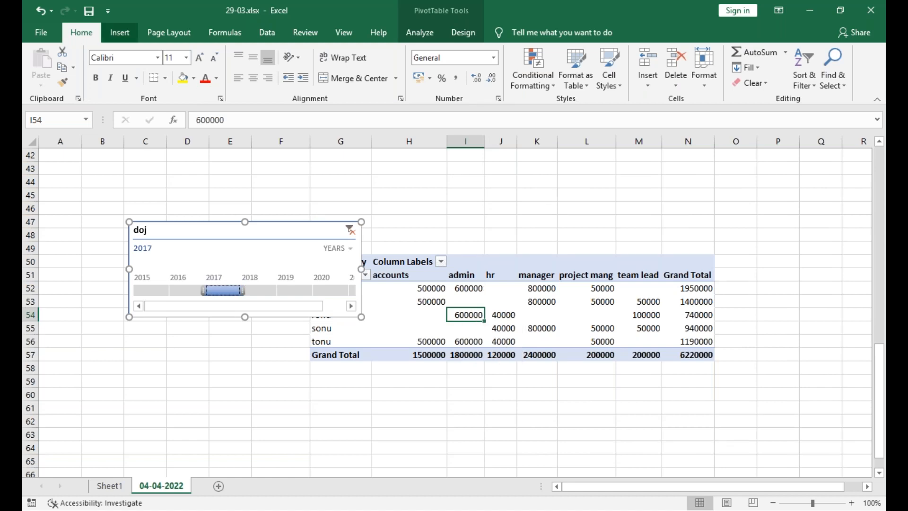
left_click(120, 32)
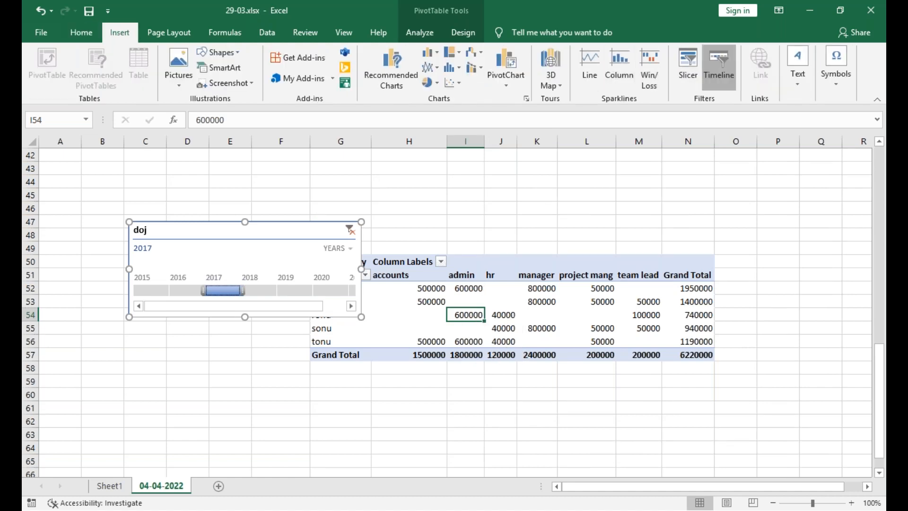
left_click(718, 66)
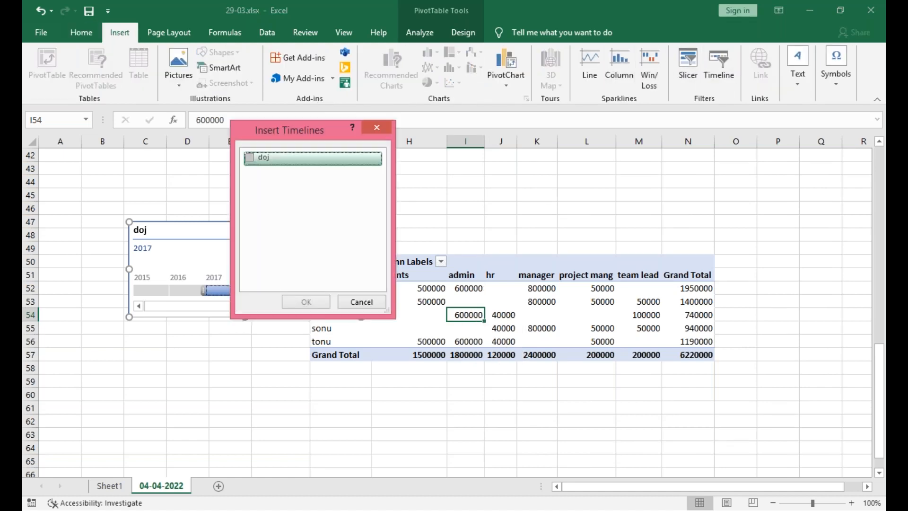
left_click(264, 157)
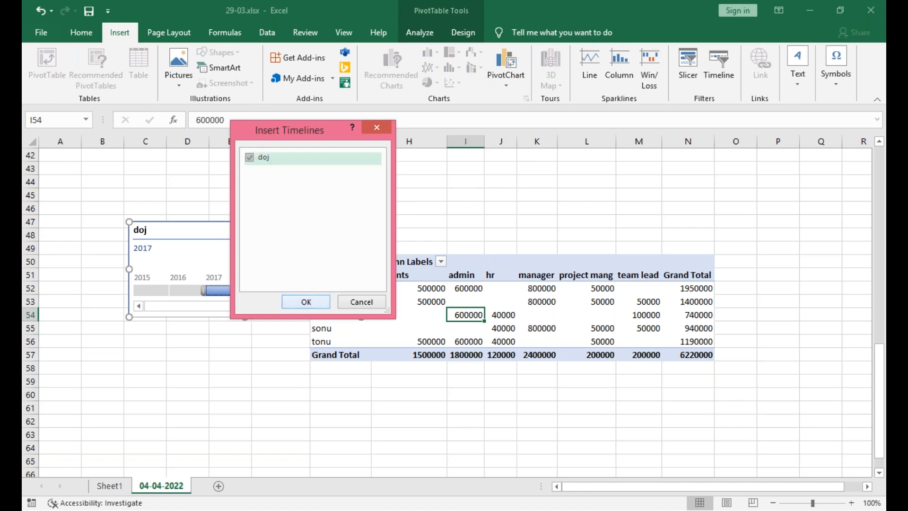
left_click(306, 301)
mouse_move(282, 234)
left_mouse_down()
mouse_move(501, 284)
mouse_move(292, 248)
mouse_move(272, 235)
left_mouse_up()
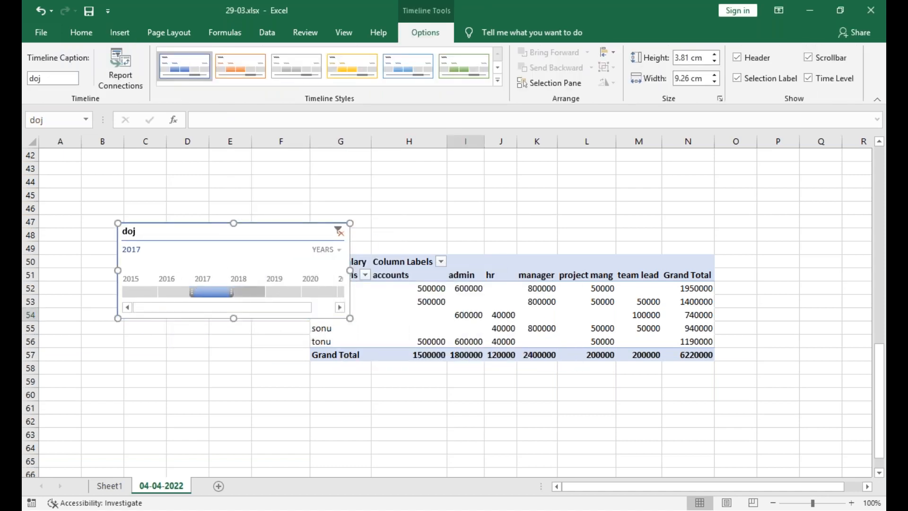
Step: Filter the pivot table by 2015 with the new doj timeline, keeping its time level at years
left_click(140, 291)
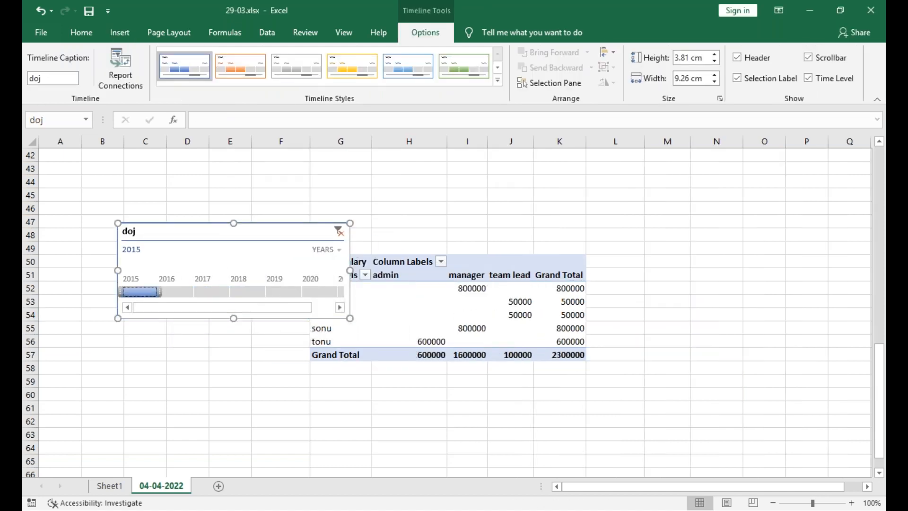
left_click(326, 250)
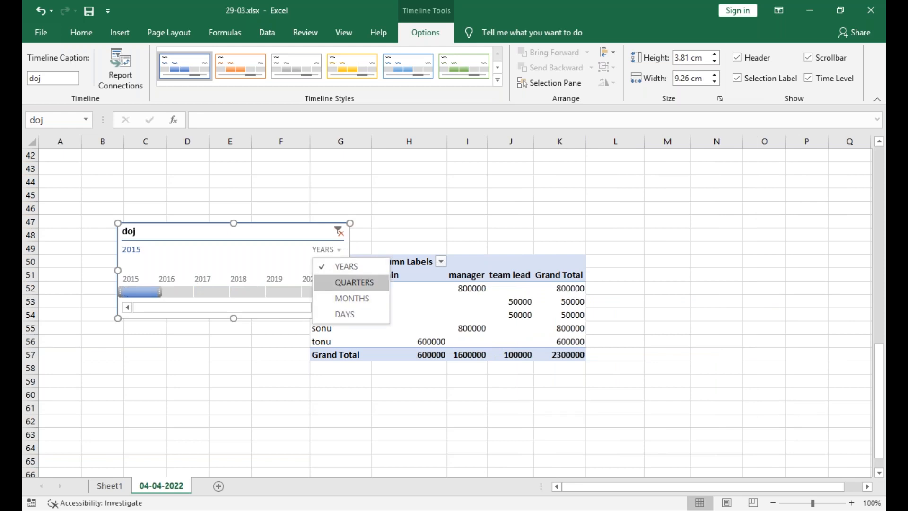
left_click(383, 232)
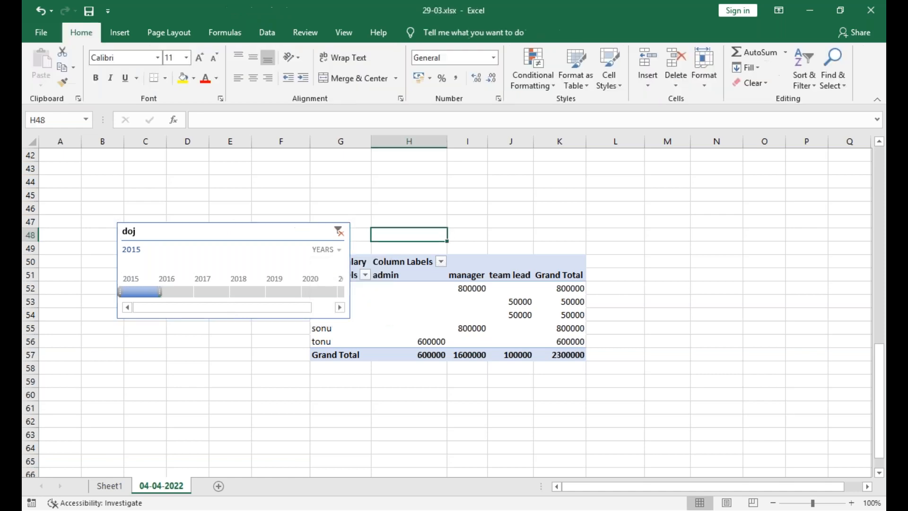
left_click(300, 226)
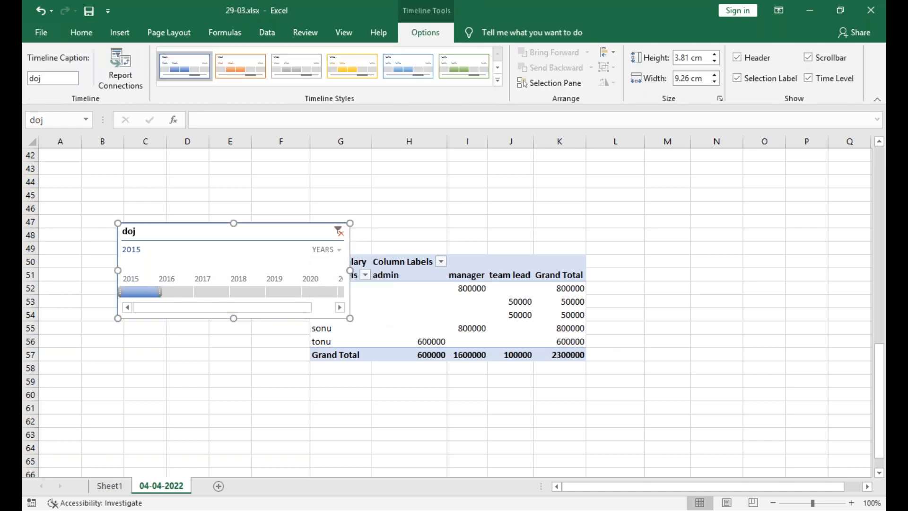
left_click(410, 234)
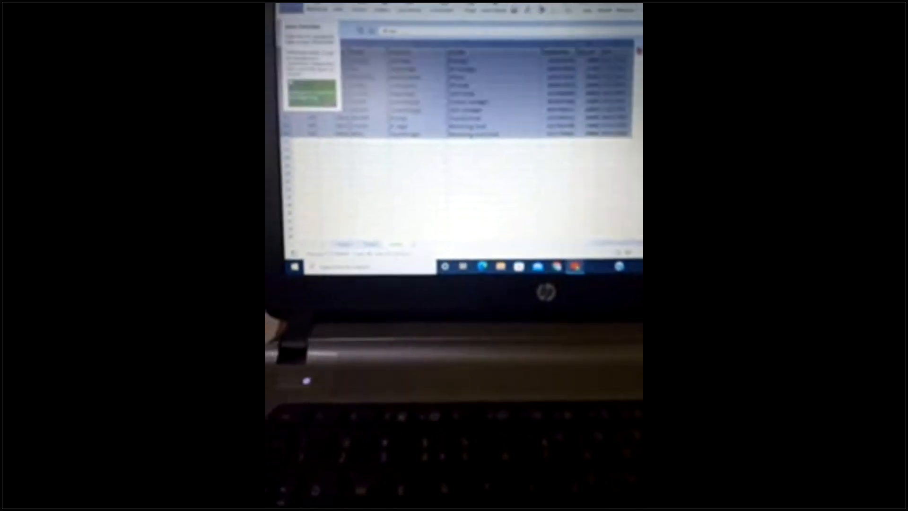
key("alt+n+v")
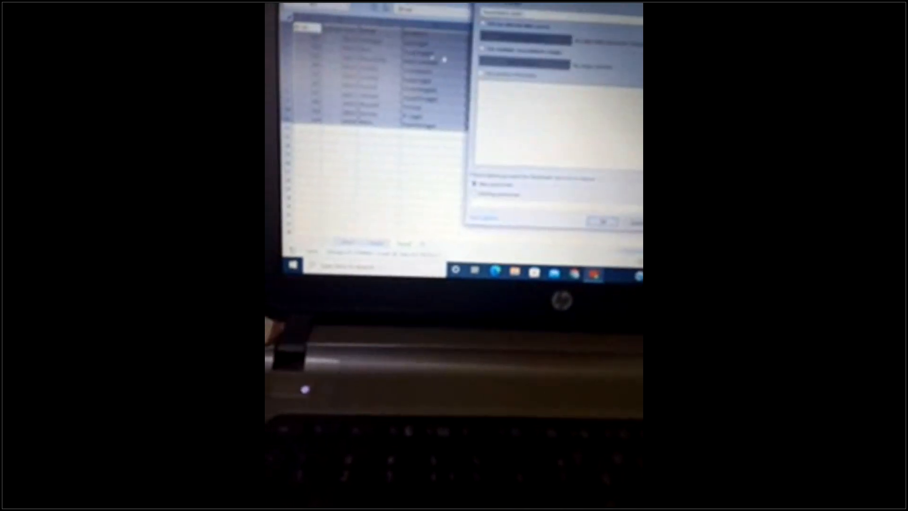
key("Return")
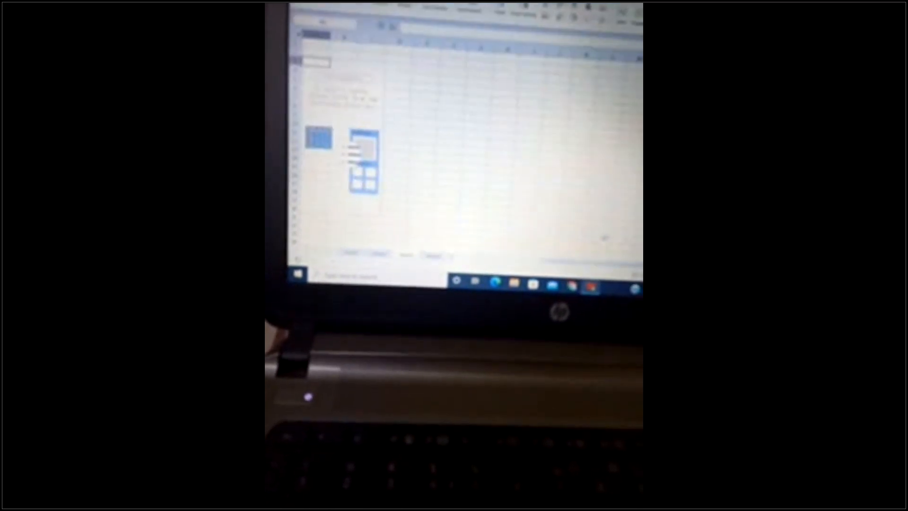
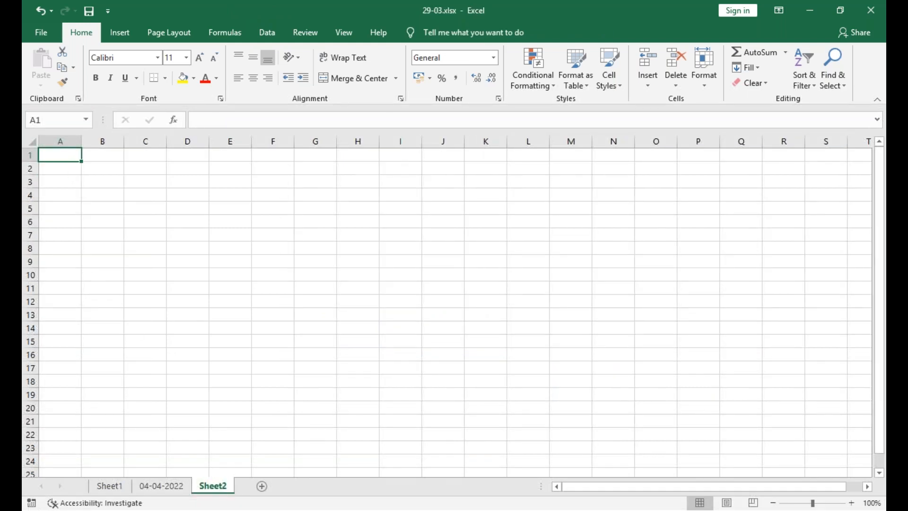
Step: Enter the headers names and marks in cells A1 and B1 of Sheet2
type("names")
key("Tab")
type("marks")
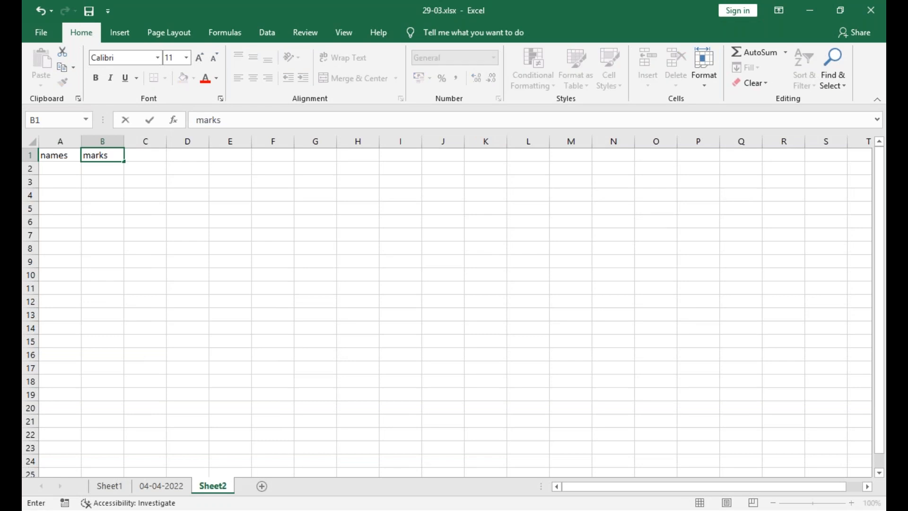
key("Return")
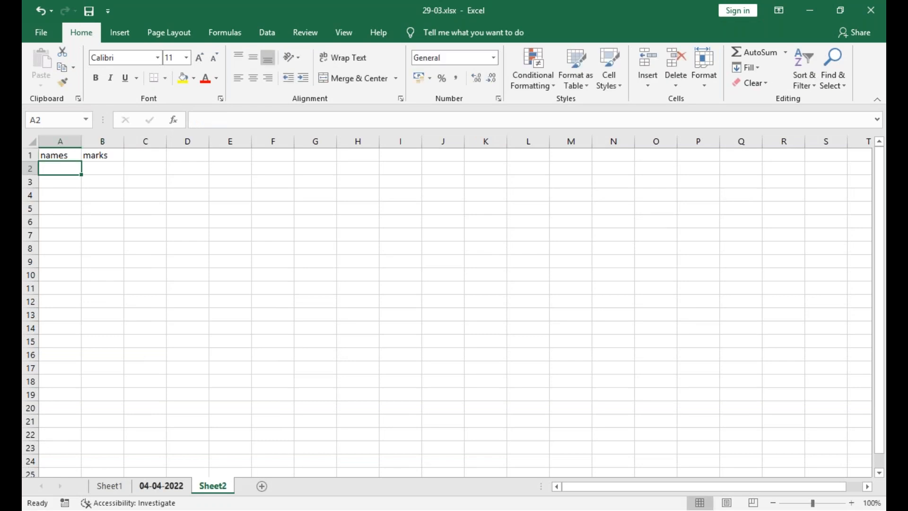
Step: Copy the first ten employee names (C2:C11) from the 04-04-2022 sheet into Sheet2, starting at cell A2
left_click(161, 486)
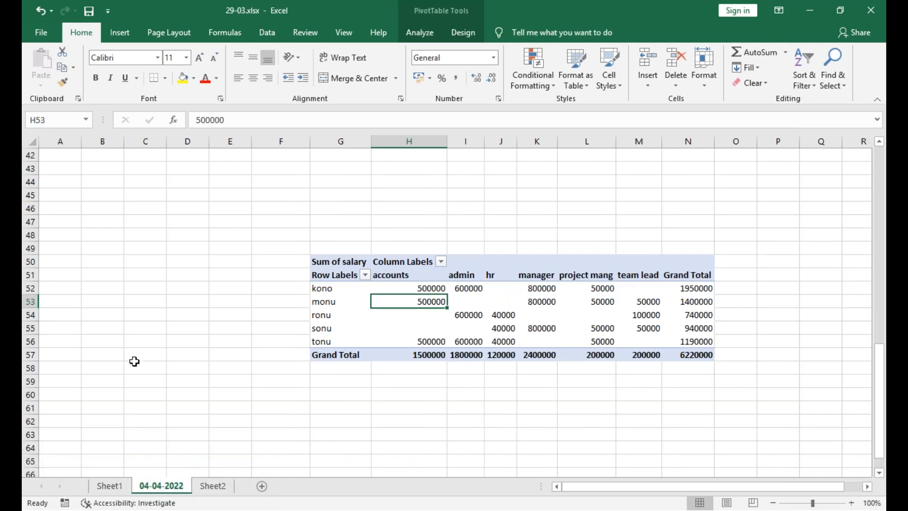
scroll(134, 361, "up", 17)
left_click_drag(145, 170, 165, 287)
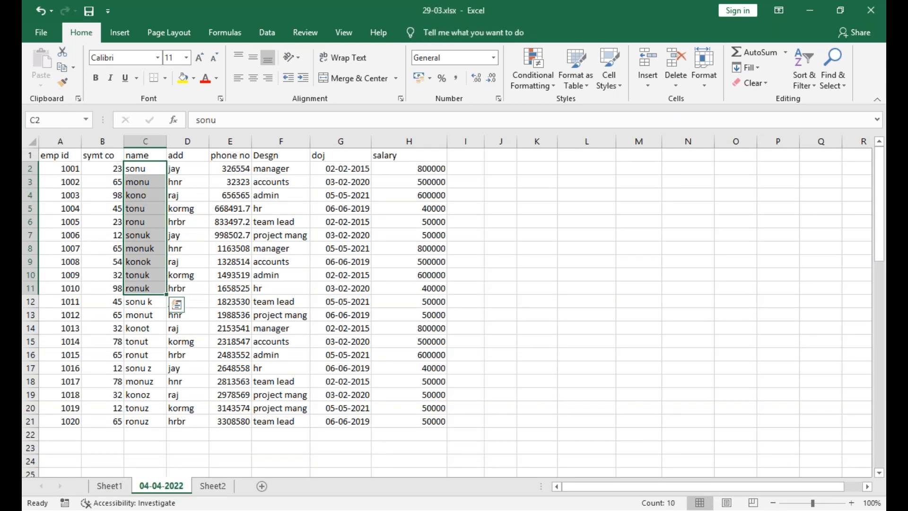
key("ctrl+c")
left_click(213, 486)
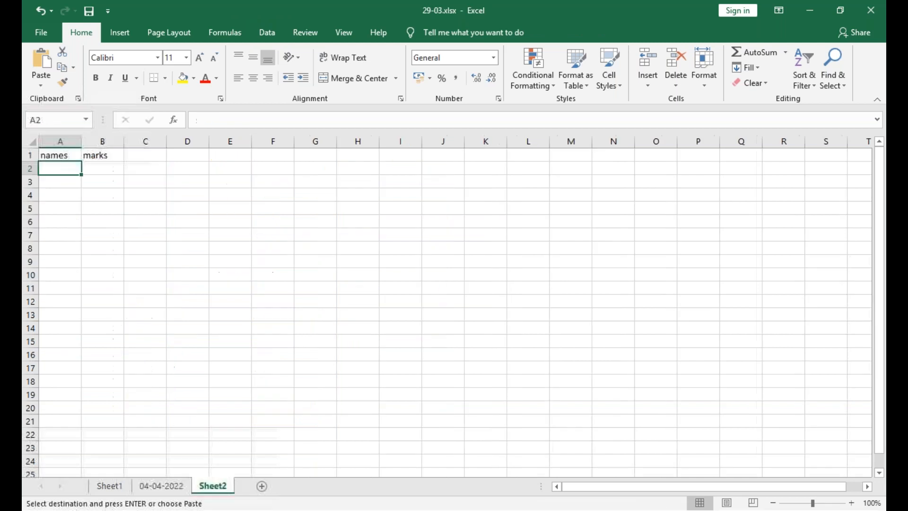
key("ctrl+v")
Step: Fill the marks column B2:B11 with 65, 98, 45, 32, 65, 45, 78, 32, 65 and 12
left_click_drag(94, 195, 94, 158)
left_click(98, 170)
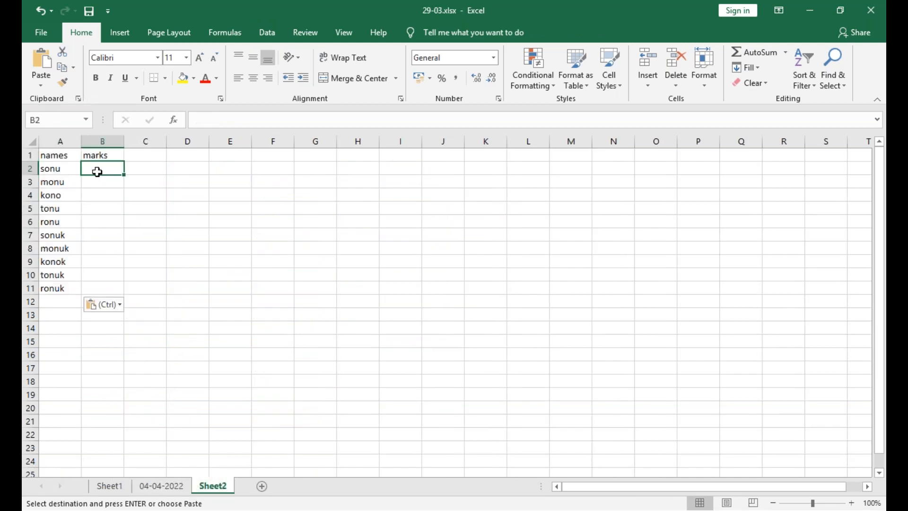
type("=65")
key("Return")
type("98")
key("Return")
type("45")
key("Return")
type("32")
key("Return")
type("65")
key("Return")
type("45")
key("Return")
type("78")
key("Return")
type("32")
key("Return")
type("65")
key("Return")
type("12")
key("Return")
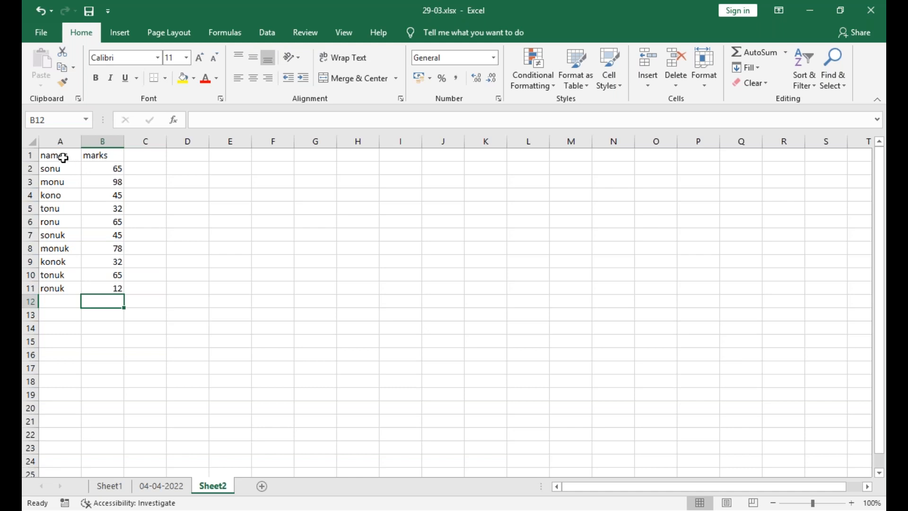
Step: Select the employee data A1:H21 on the 04-04-2022 sheet and open its recommended pivot tables
left_click_drag(62, 159, 115, 291)
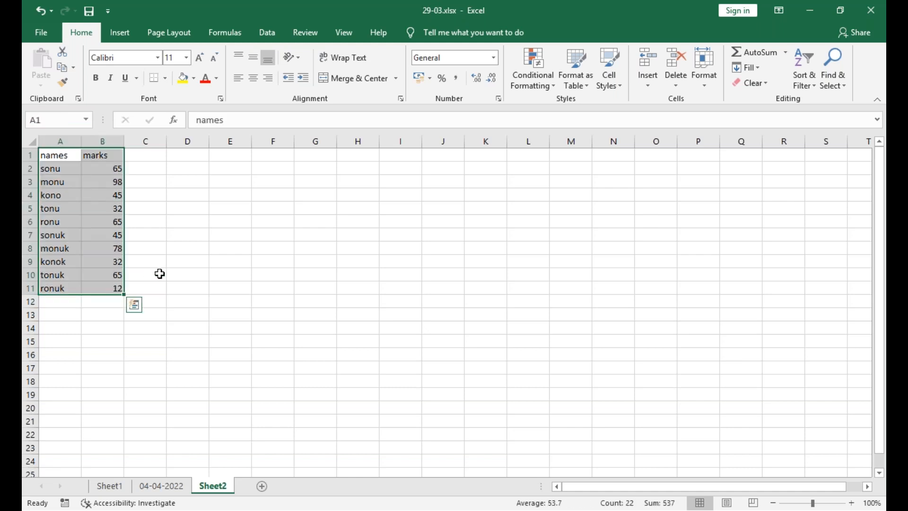
left_click(119, 33)
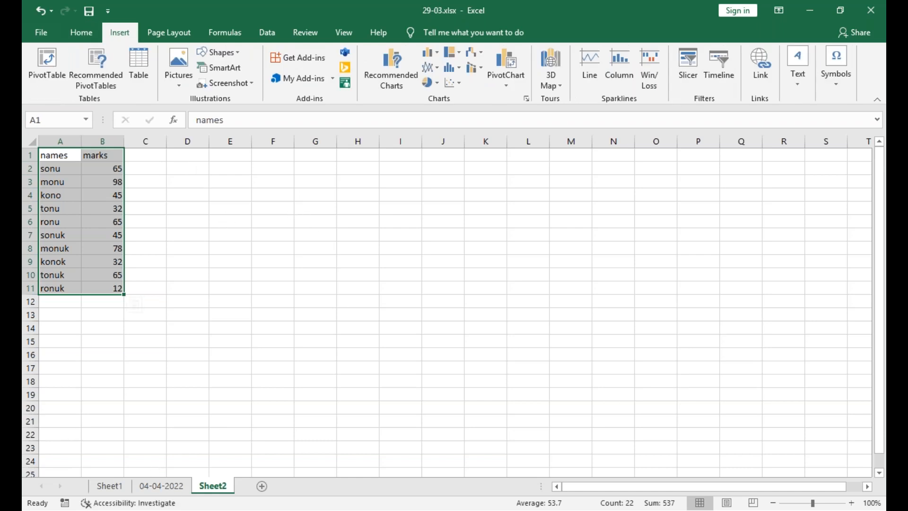
left_click(162, 485)
left_click(97, 194)
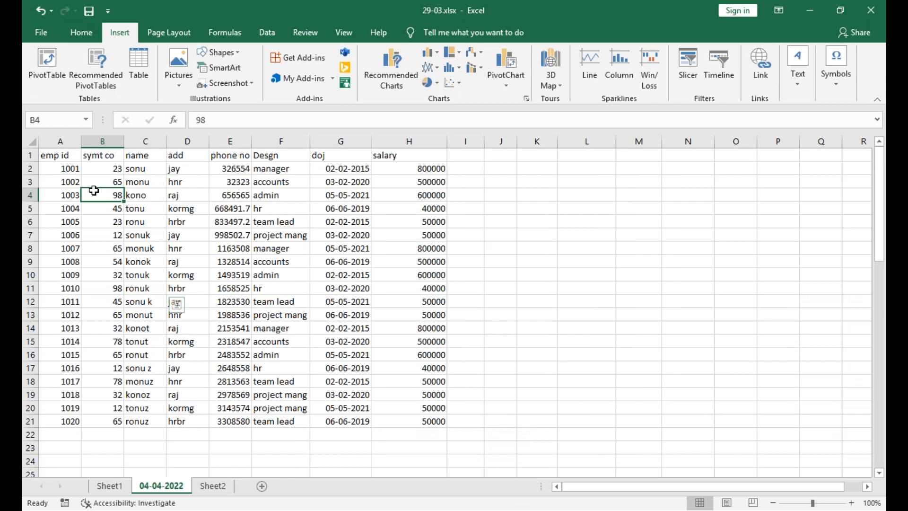
left_click(71, 160)
left_click_drag(90, 169, 441, 410)
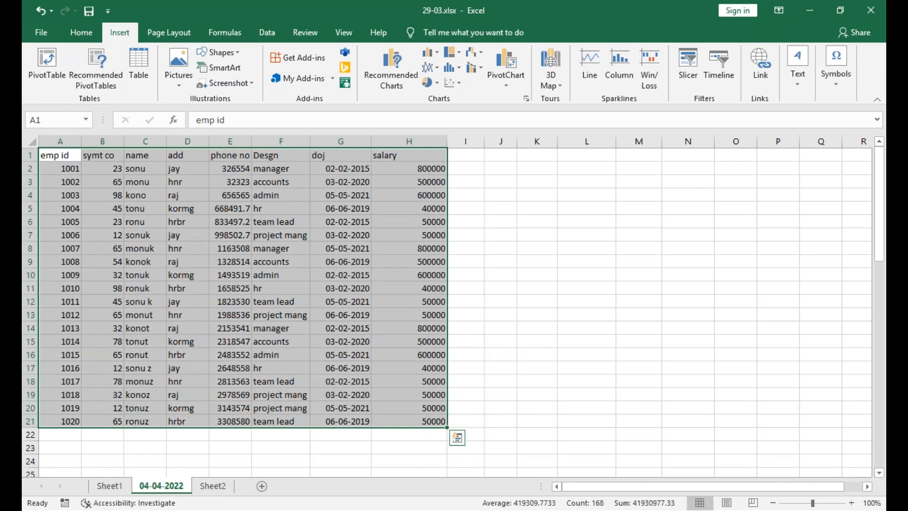
left_click(96, 68)
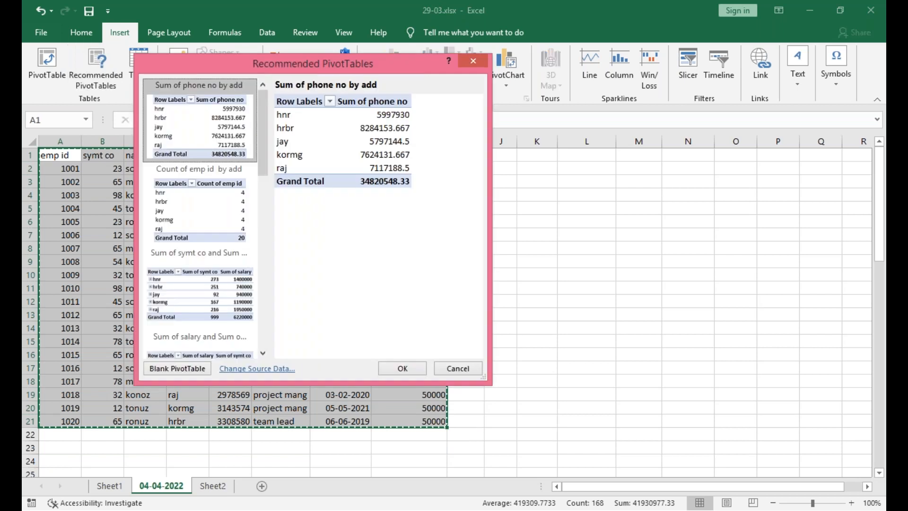
Step: Preview the recommended layouts for emp id count, symt co with salary, and phone no by add, plus salary by Desgn
left_click(200, 204)
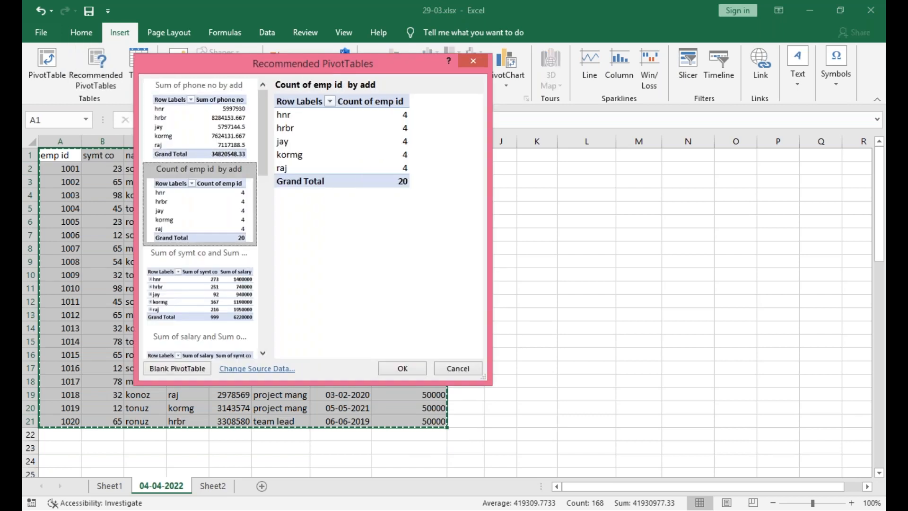
left_click(199, 288)
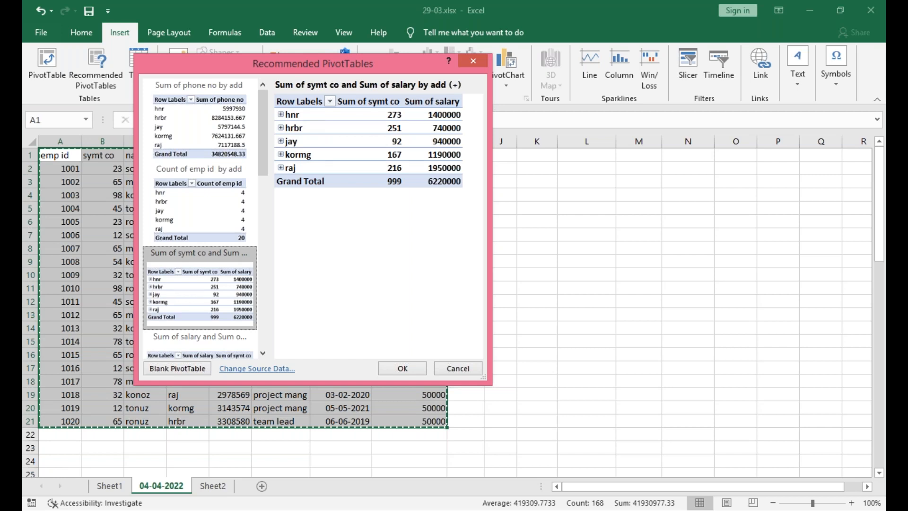
left_click(200, 204)
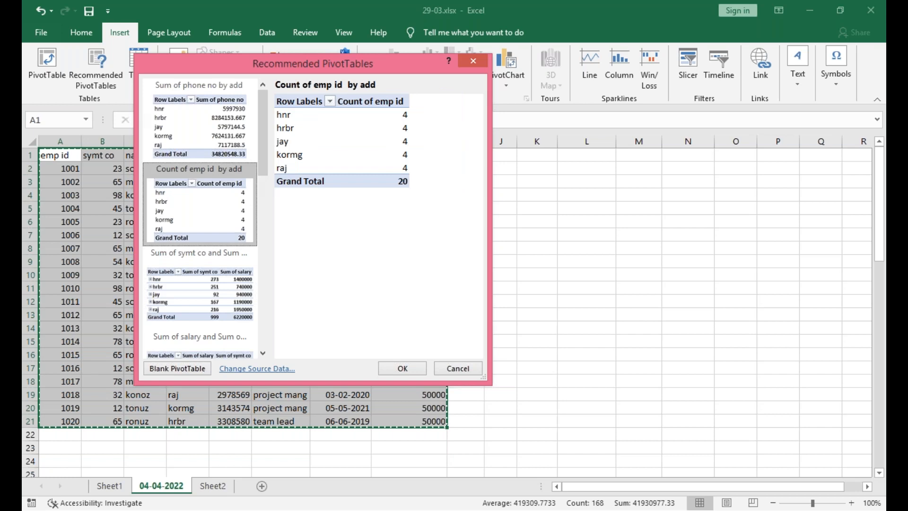
left_click(200, 121)
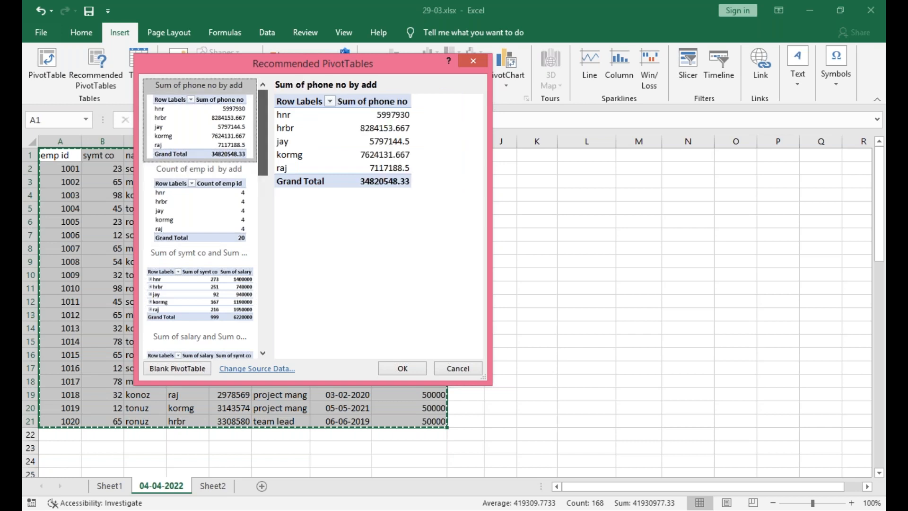
scroll(199, 218, "down", 6)
scroll(200, 218, "down", 6)
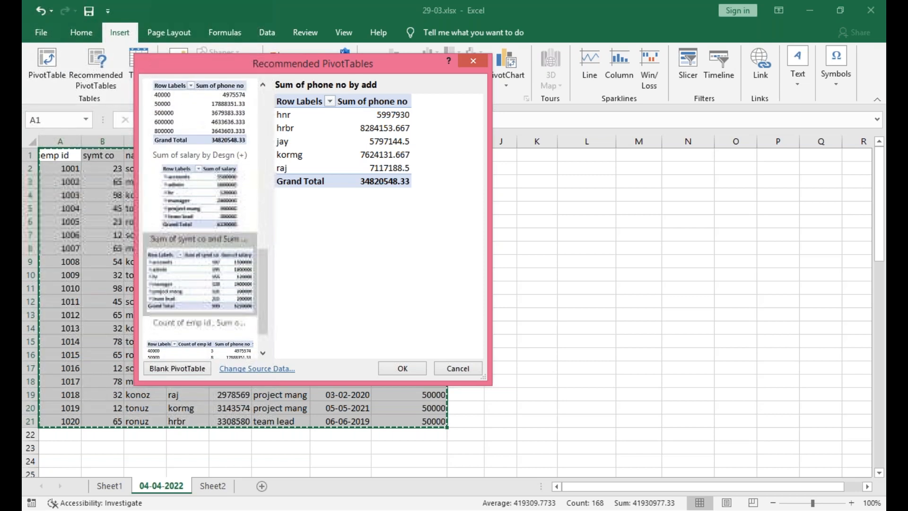
left_click(199, 199)
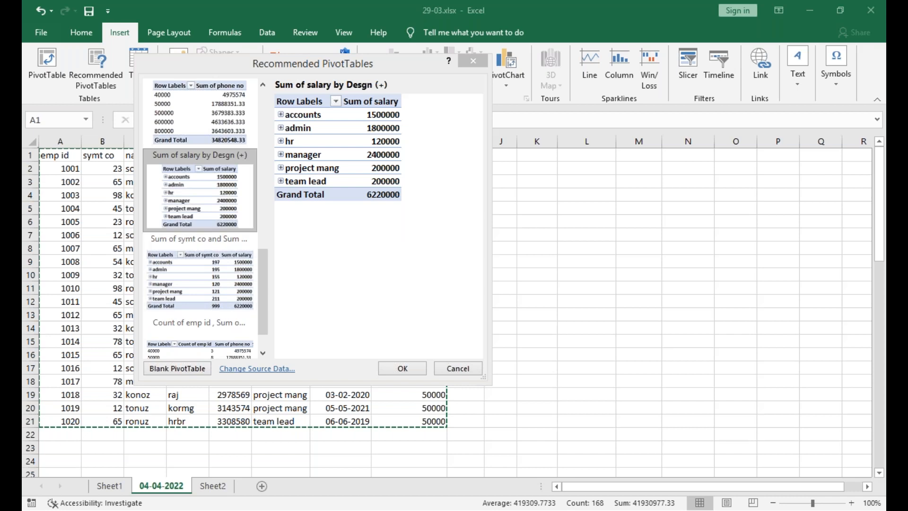
Step: Compare the recommended layouts grouped by add with the last one combining emp id count and sum of phone no
left_click(263, 288)
left_click_drag(263, 288, 263, 129)
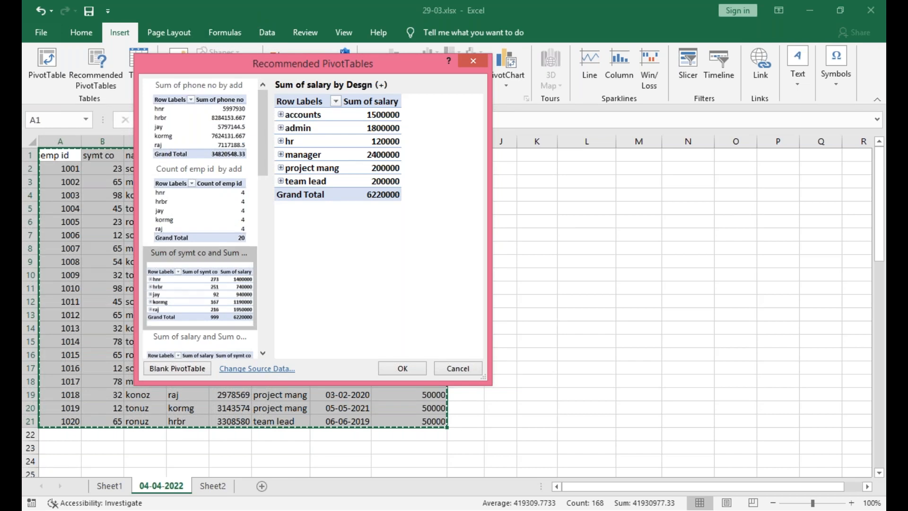
left_click(200, 291)
left_click(200, 209)
left_click(200, 125)
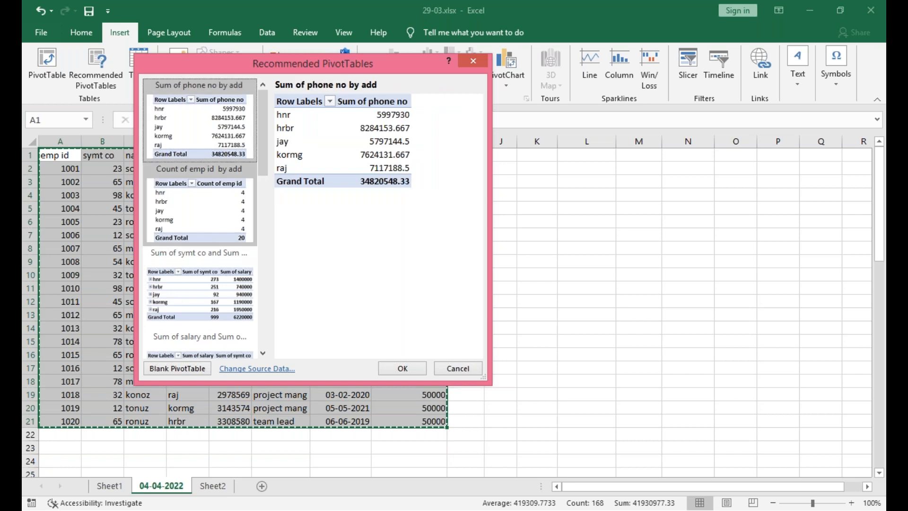
left_click(199, 289)
scroll(200, 303, "down", 10)
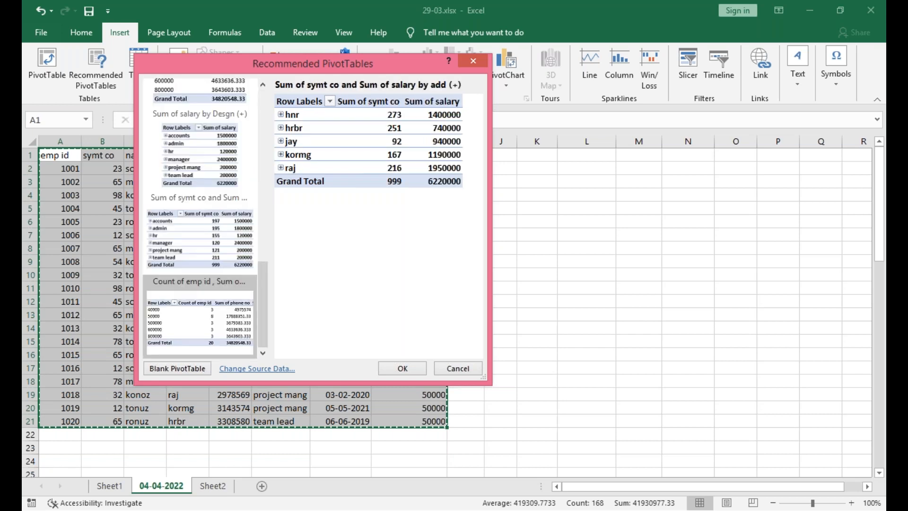
left_click(200, 310)
left_click_drag(263, 295, 263, 124)
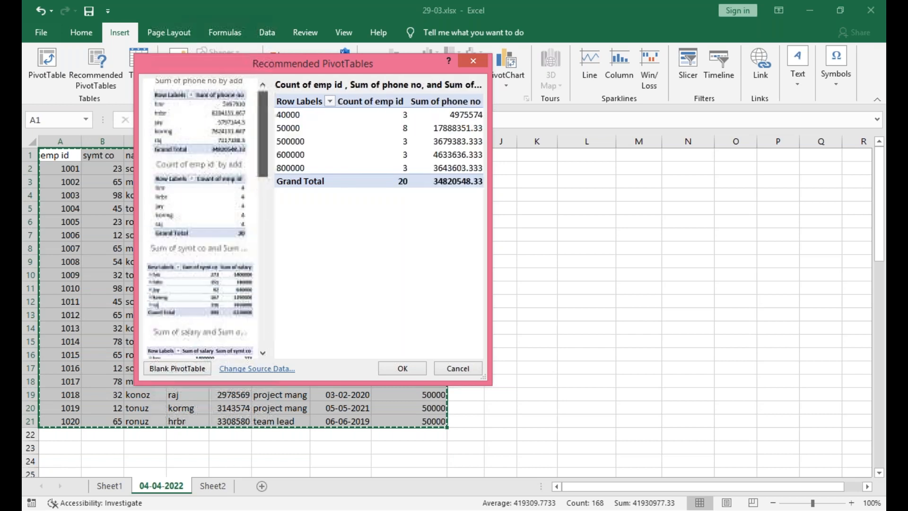
Step: Review the first three recommended layouts again and close the recommendations without inserting a pivot table
left_click(199, 125)
left_click(200, 206)
left_click(200, 290)
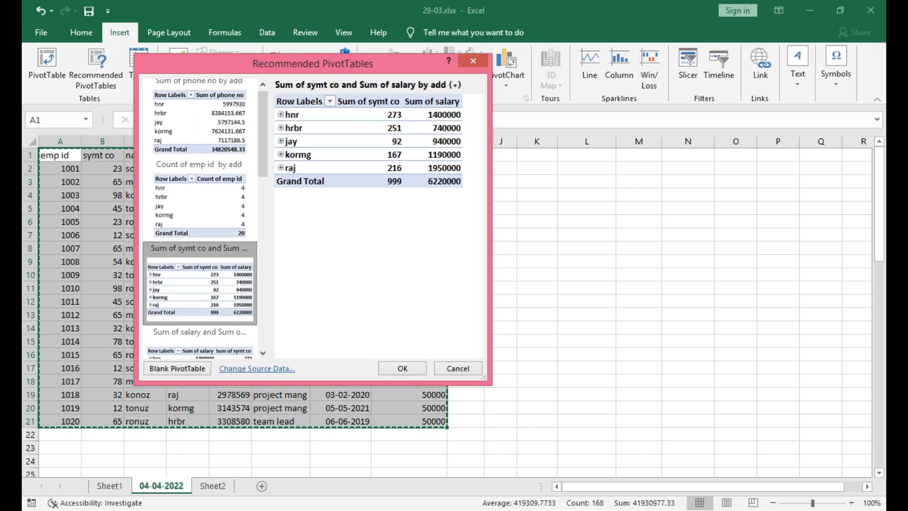
scroll(200, 208, "up", 1)
left_click(200, 125)
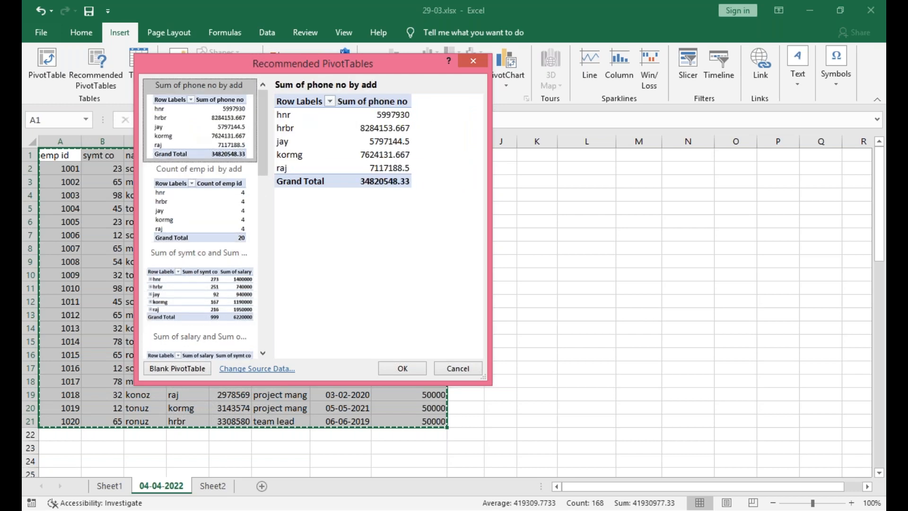
left_click(200, 205)
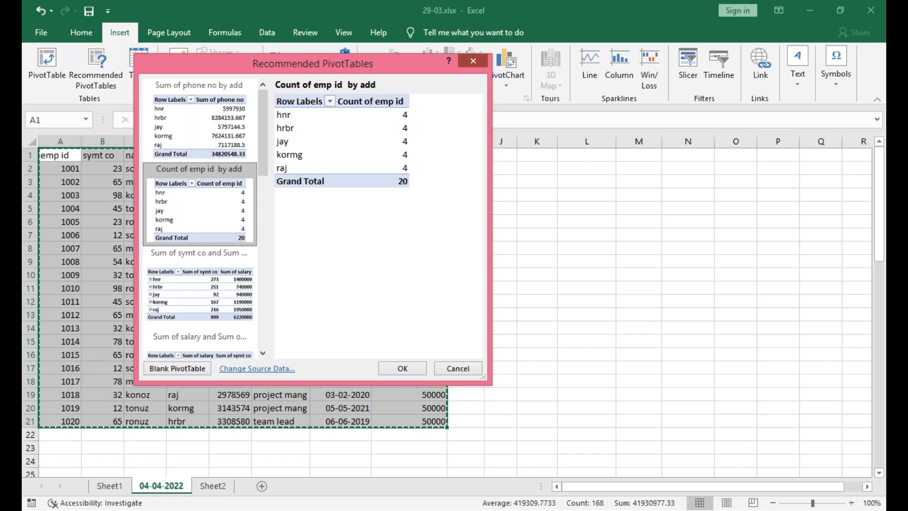
left_click(473, 61)
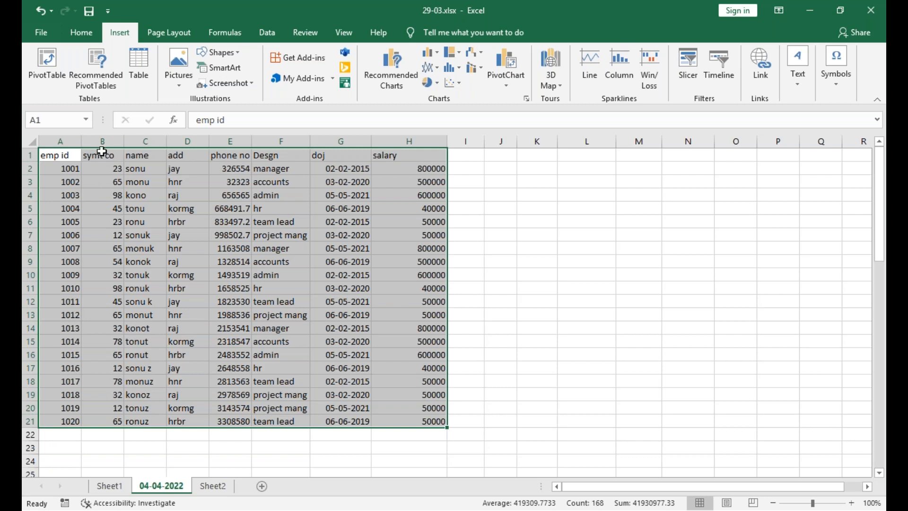
Step: Convert the employee data A1:H21 into a table with headers
left_click(138, 66)
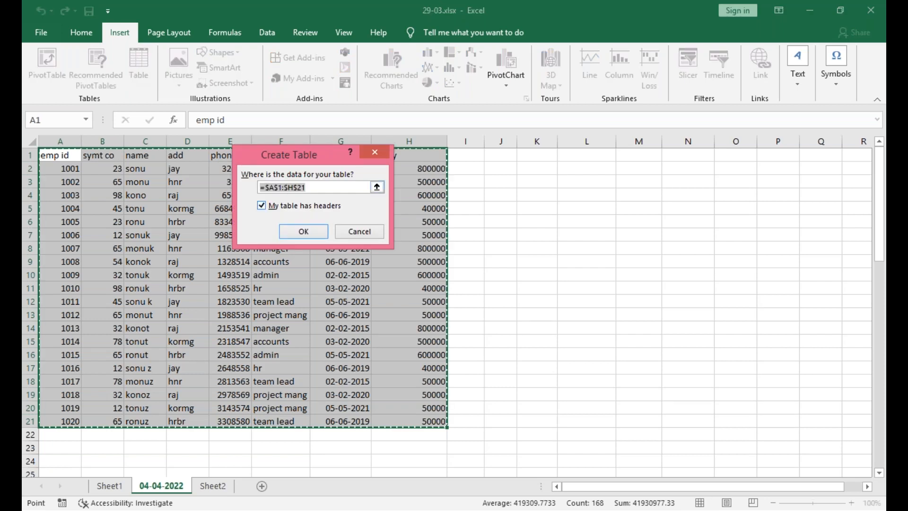
key("Return")
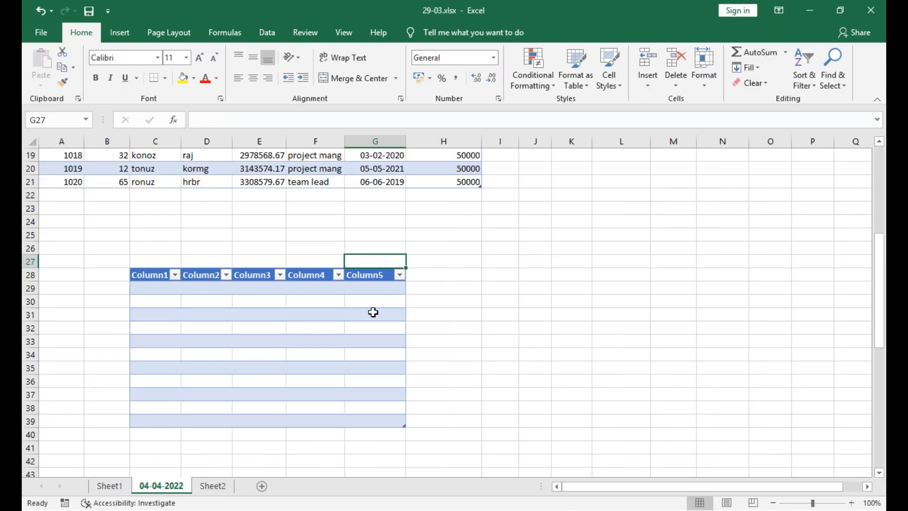
Step: Create a table again from the employee range A1:H21 with the headers option on, and select cell F7 inside it
scroll(374, 313, "up", 6)
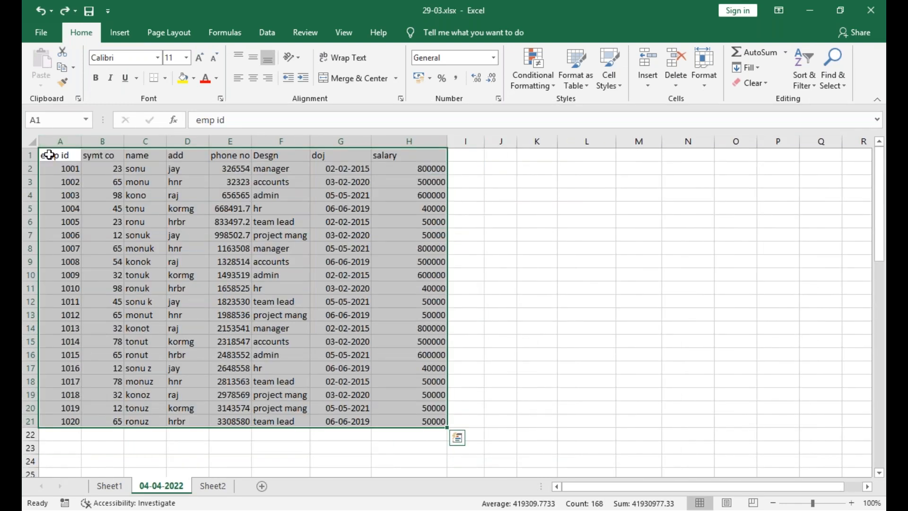
left_click_drag(49, 155, 401, 413)
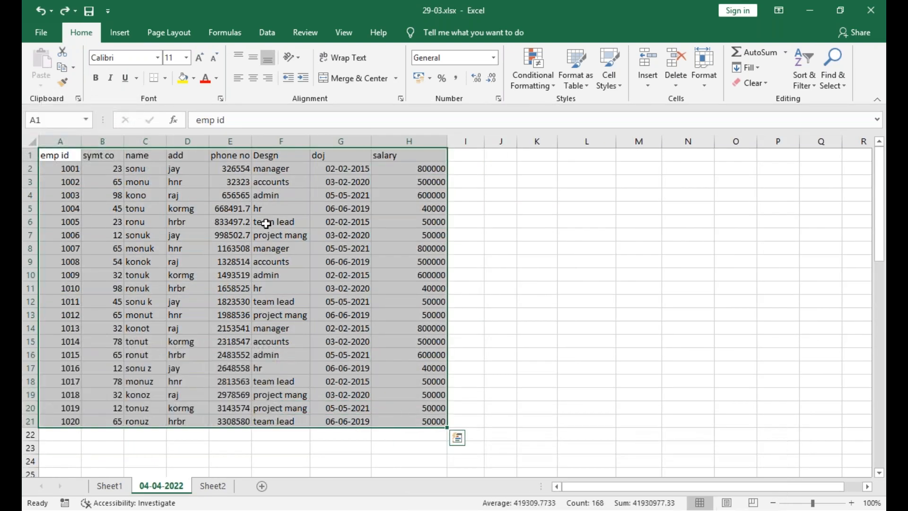
left_click(120, 32)
left_click(179, 66)
left_click(138, 67)
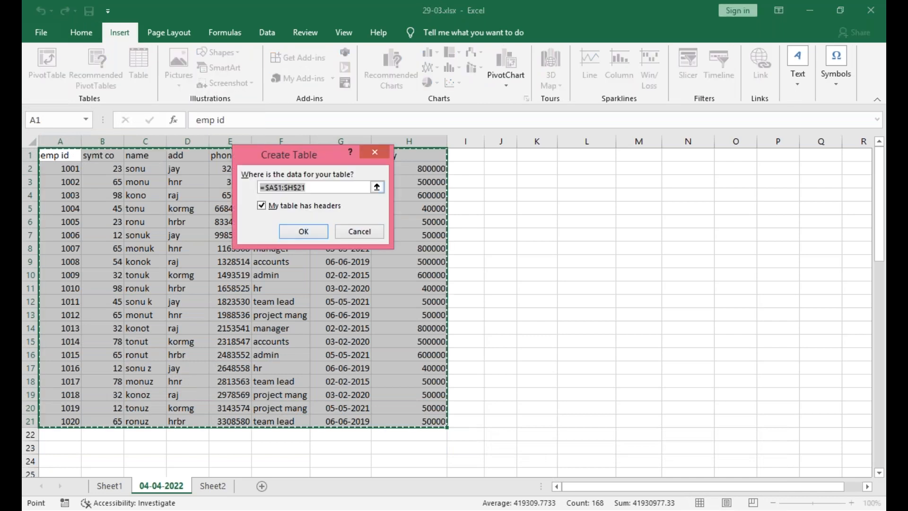
left_click(303, 232)
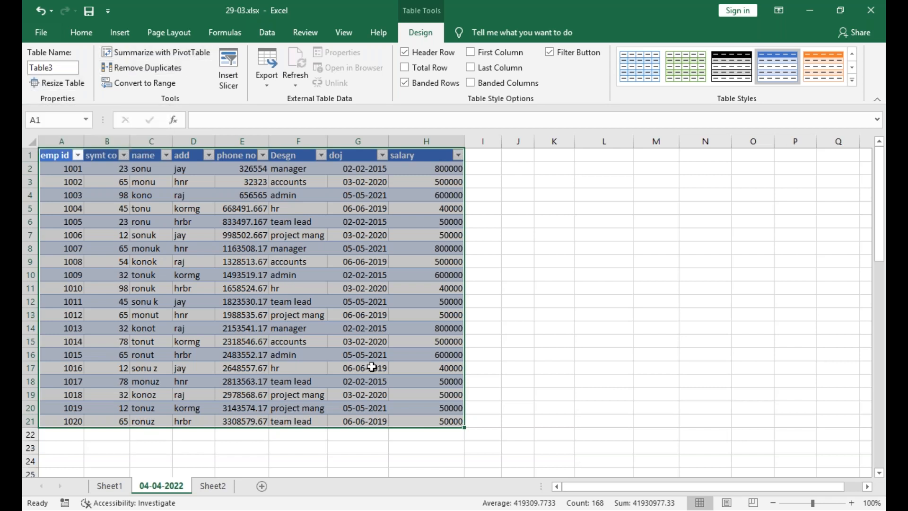
left_click(483, 279)
left_click(296, 235)
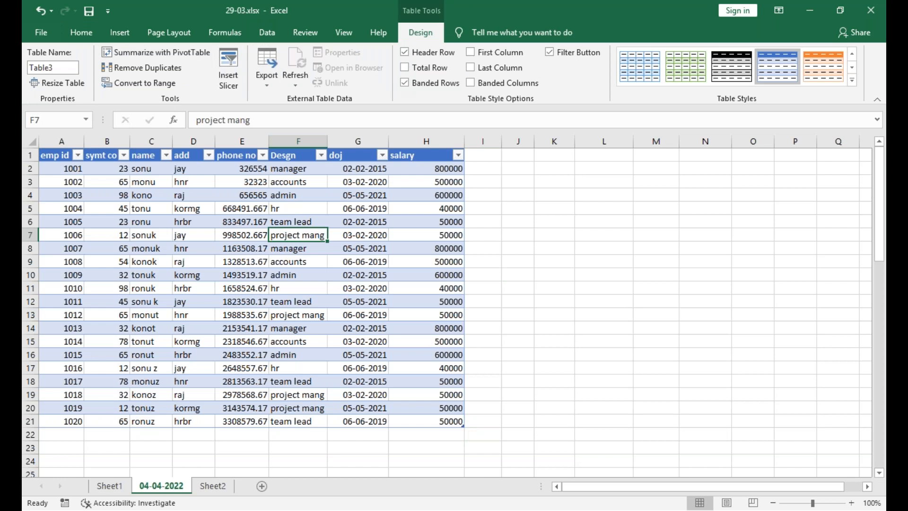
Step: Create an empty table from the blank range D25:G32 below the employee data, with the headers option off
left_click(120, 33)
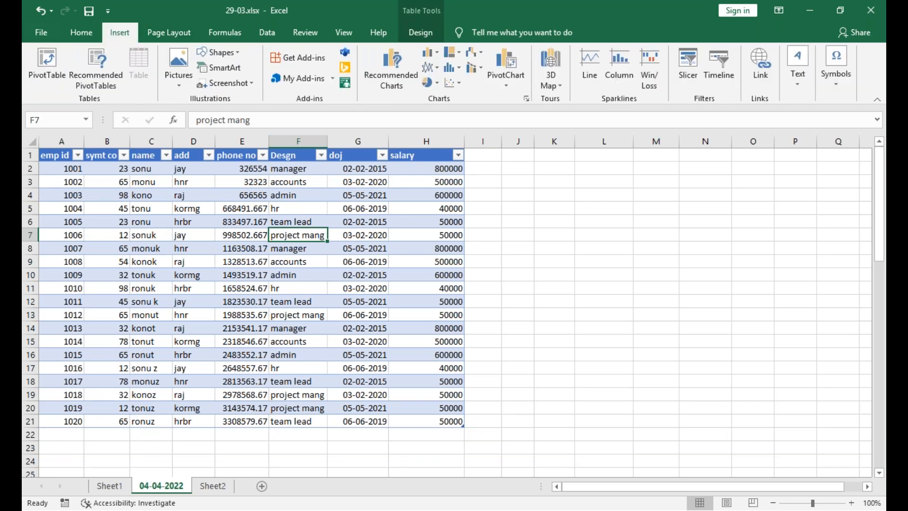
left_click(505, 307)
scroll(504, 308, "down", 3)
left_click_drag(194, 354, 336, 445)
left_click(138, 62)
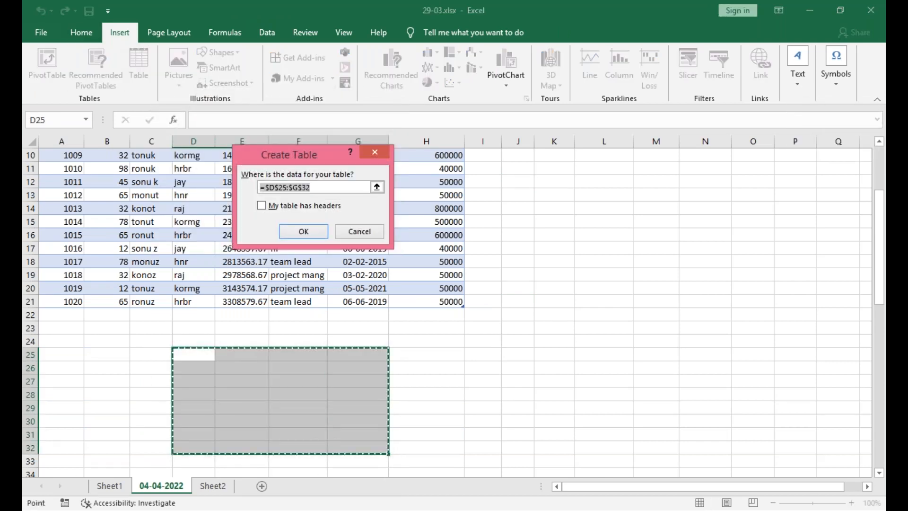
left_click(305, 232)
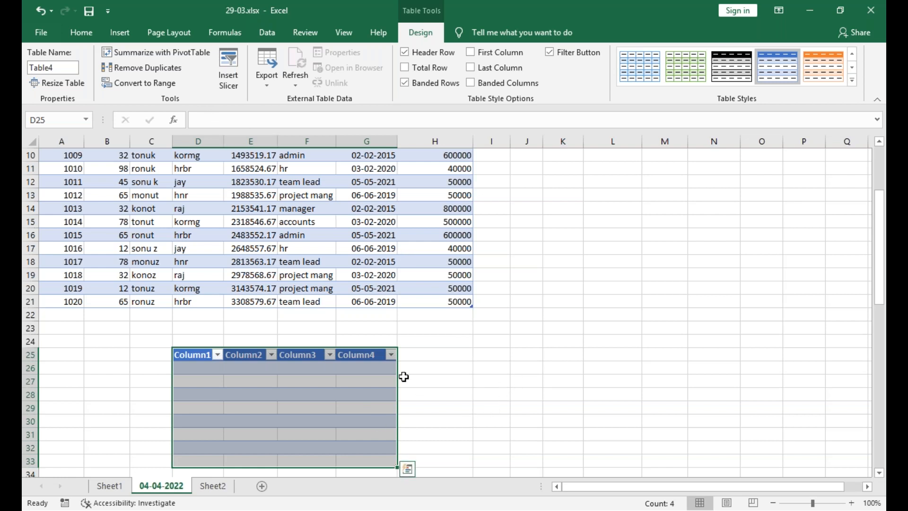
left_click(533, 399)
scroll(348, 387, "down", 3)
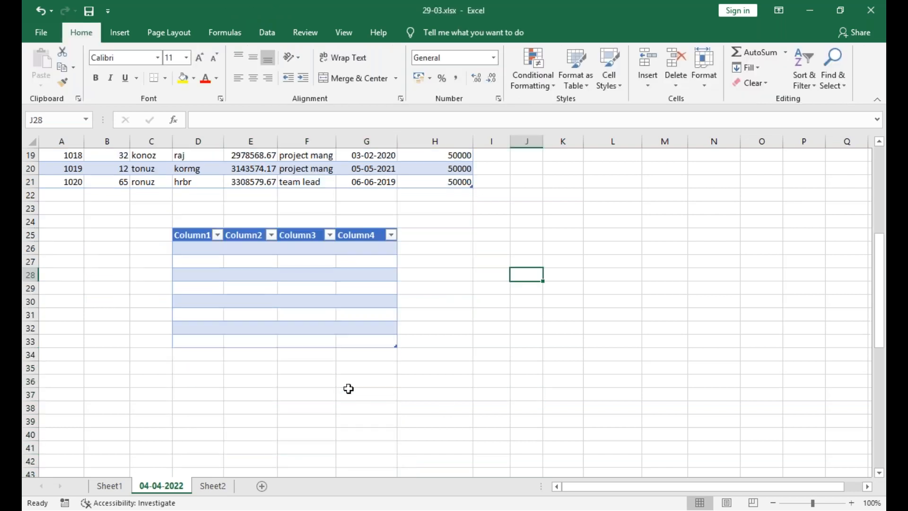
Step: Insert a 2-D clustered column chart from the names and marks data in A1:B11 on Sheet2
left_click(152, 398)
left_click(119, 32)
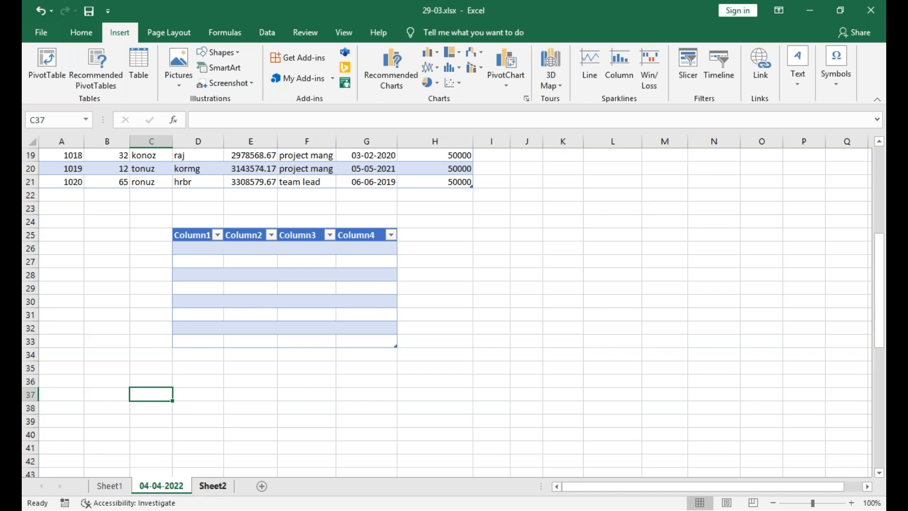
left_click(213, 486)
left_click(100, 193)
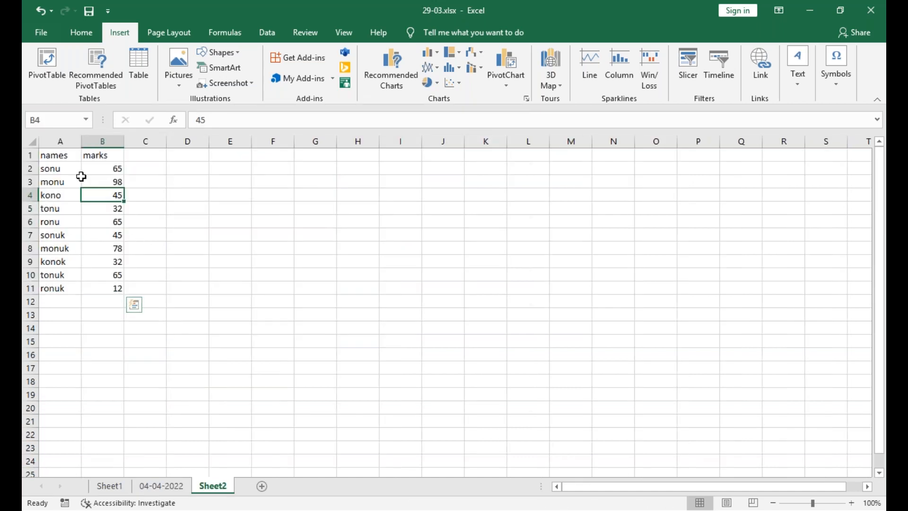
left_click(66, 160)
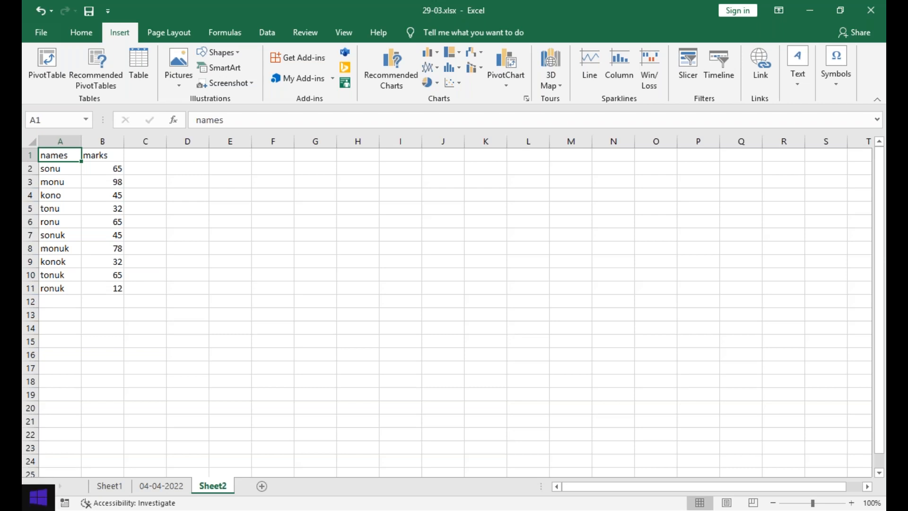
left_click_drag(57, 156, 120, 291)
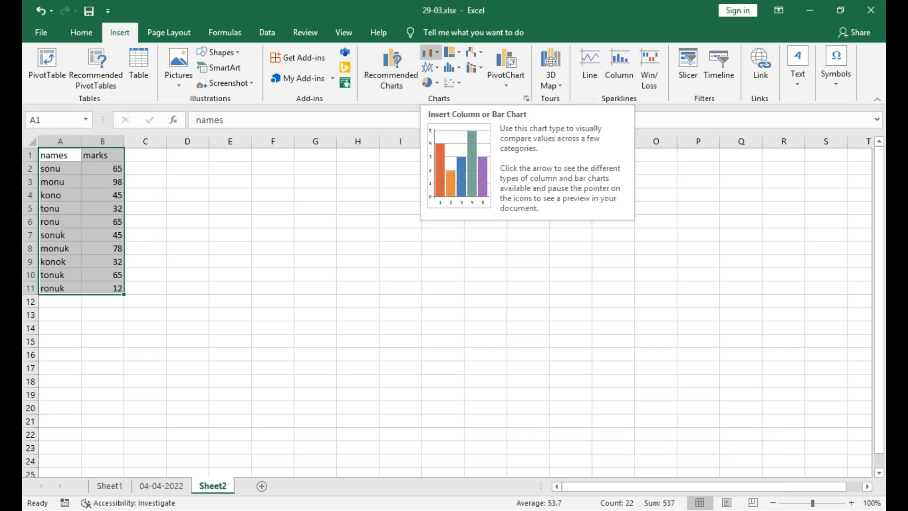
left_click(429, 52)
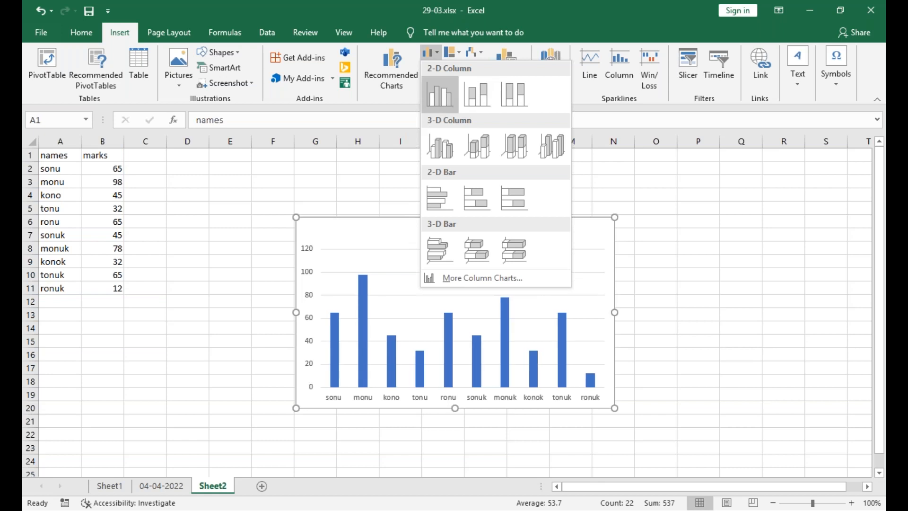
left_click(440, 94)
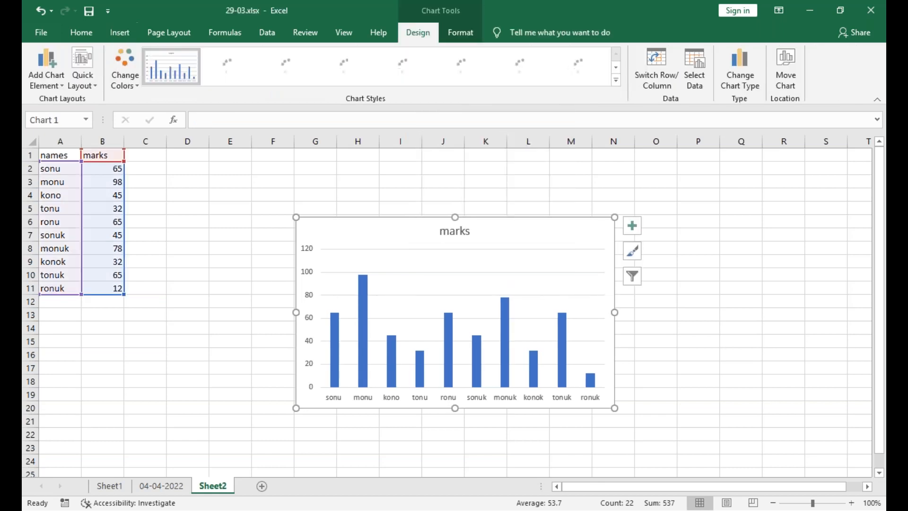
Step: Apply the dark chart style with outlined columns to the marks chart and switch its rows and columns
left_click(437, 256)
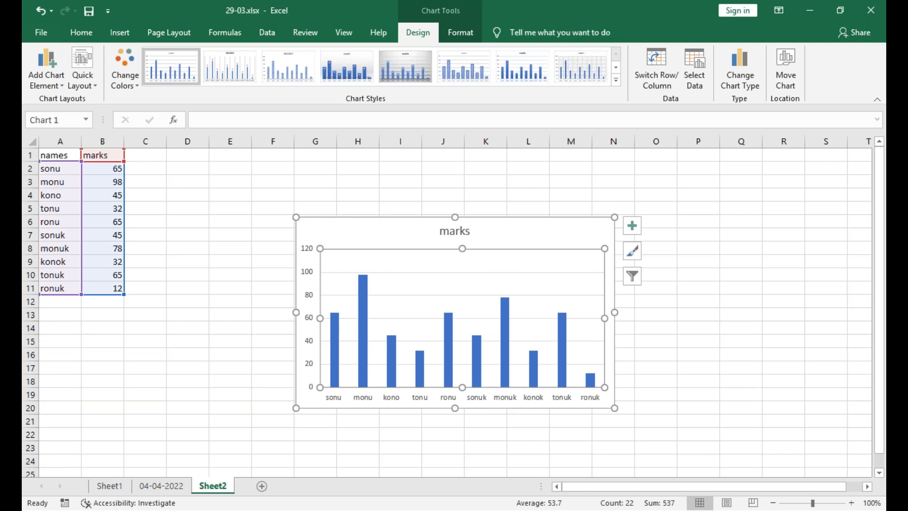
left_click(616, 81)
left_click(406, 103)
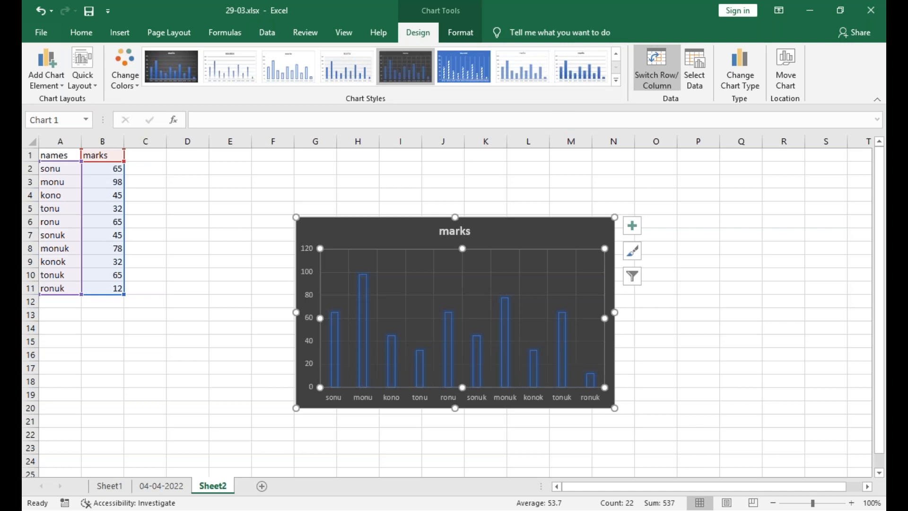
left_click(656, 69)
Step: Exclude the first two series from the chart's data source and undo that exclusion
left_click(694, 68)
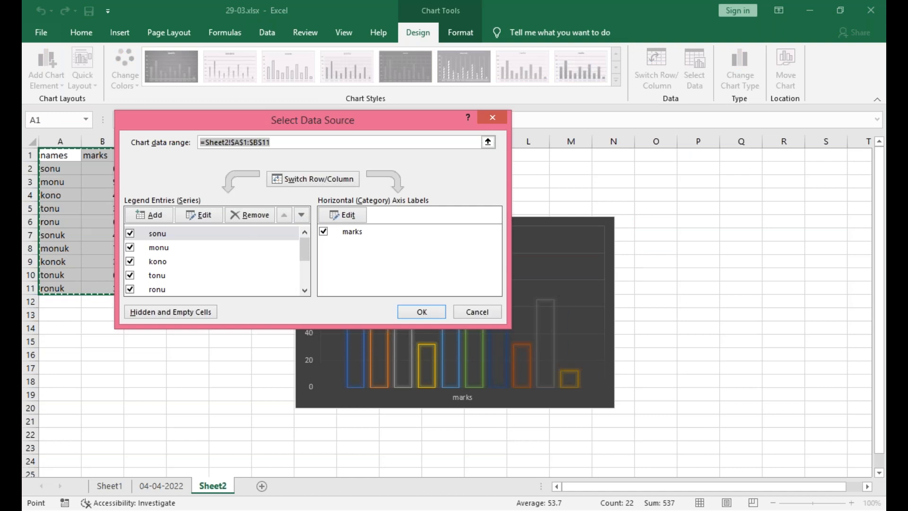
left_click(130, 233)
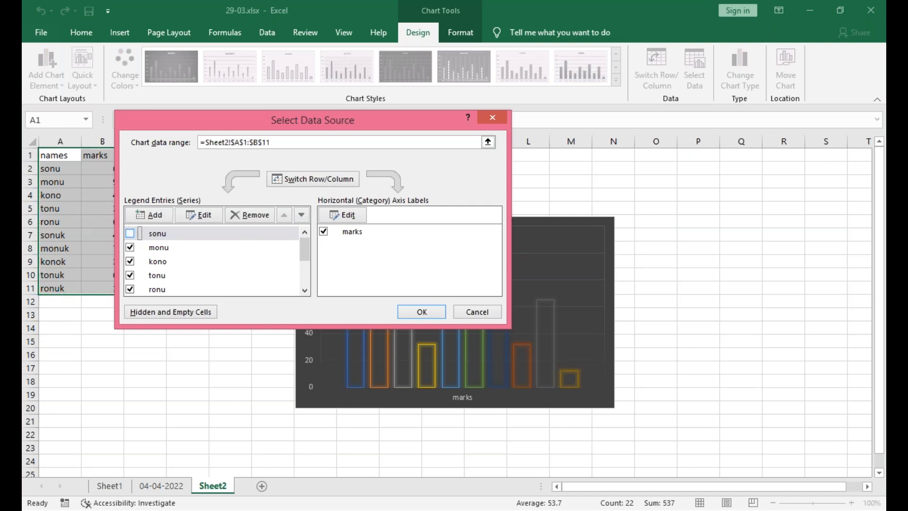
left_click(130, 247)
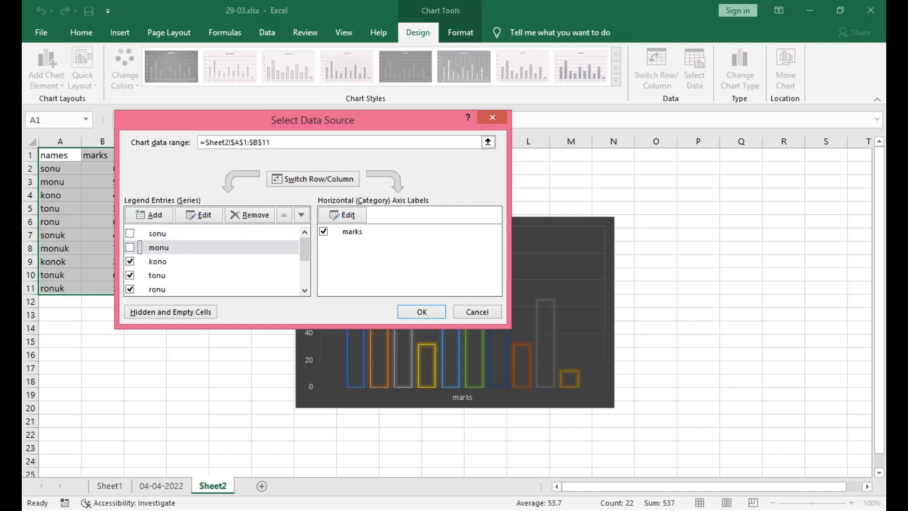
left_click(421, 311)
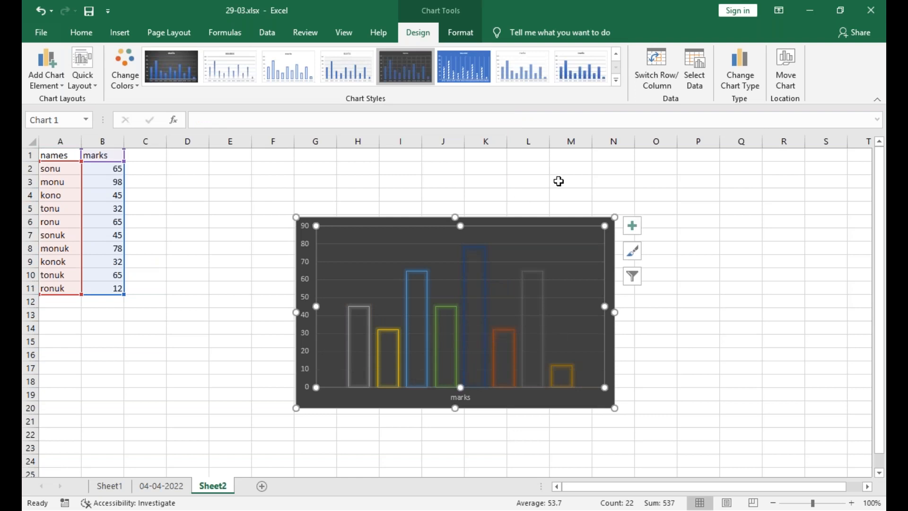
key("ctrl+z")
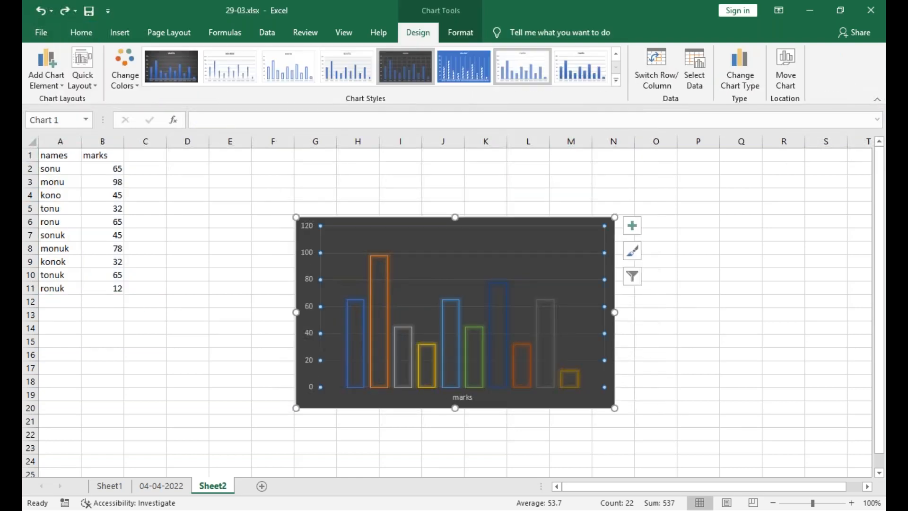
Step: Change the chart to the clustered bar variant with the names as categories, and recolour its bars orange
left_click(740, 75)
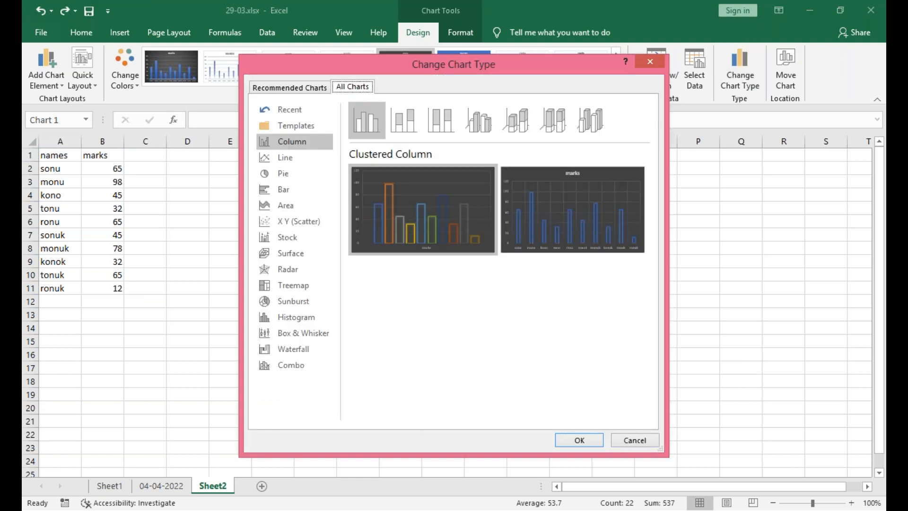
left_click(286, 205)
left_click(284, 190)
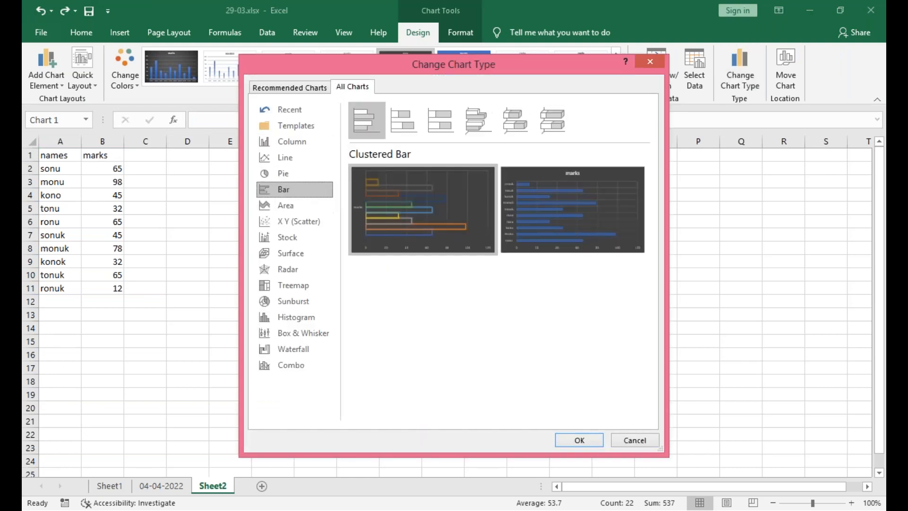
mouse_move(423, 210)
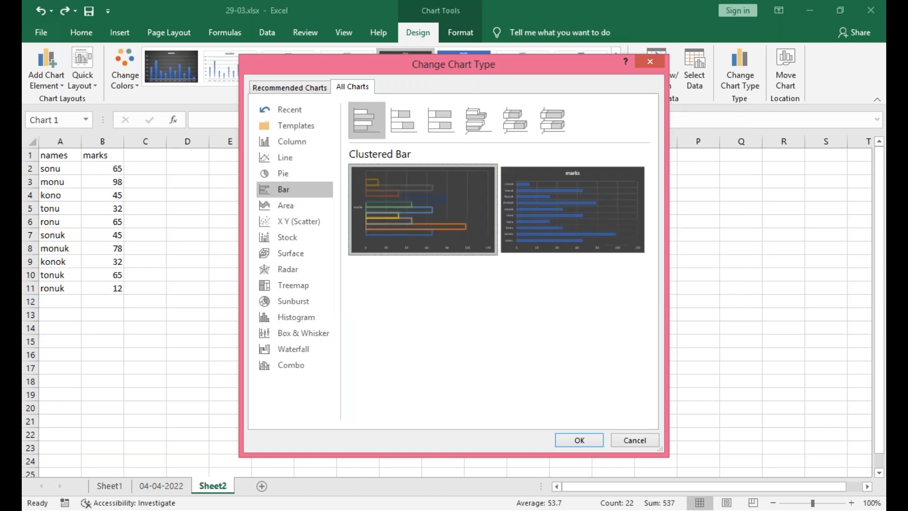
left_click(572, 209)
left_click(580, 440)
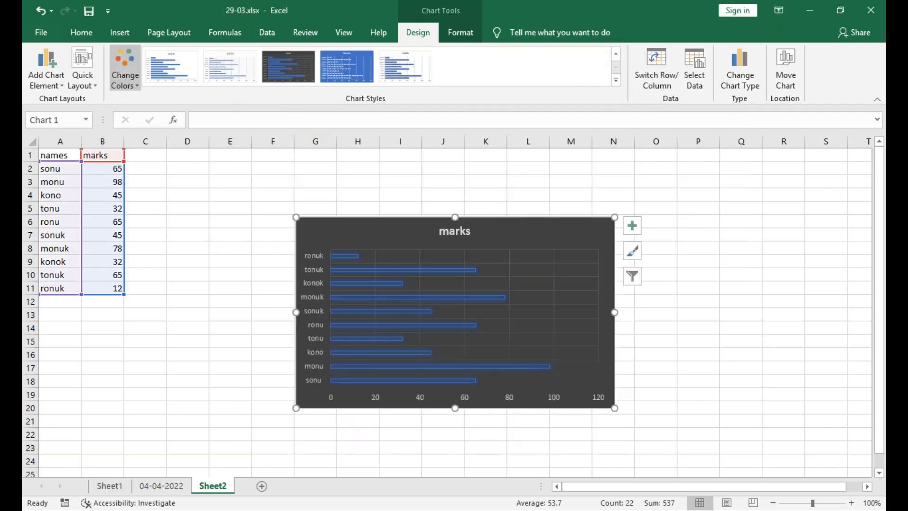
left_click(125, 76)
left_click(183, 158)
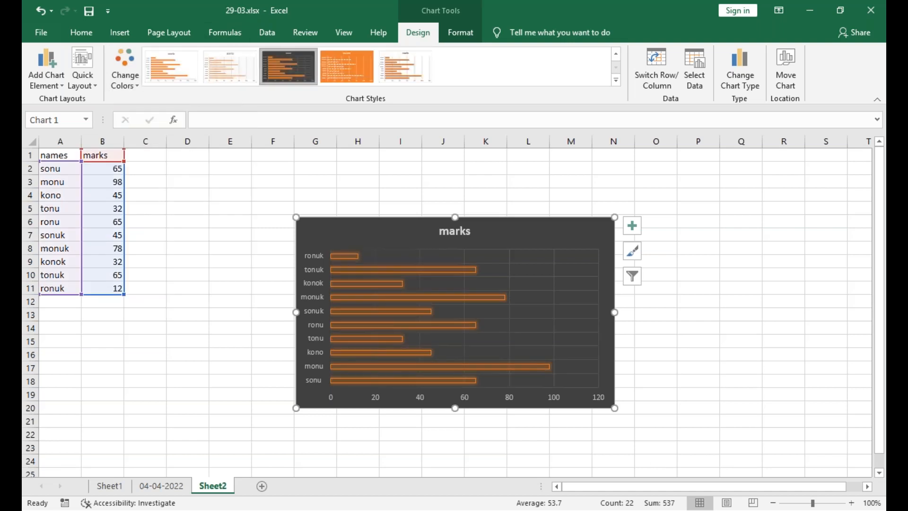
Step: Hide the chart's primary horizontal axis and show it again
left_click(46, 71)
mouse_move(57, 100)
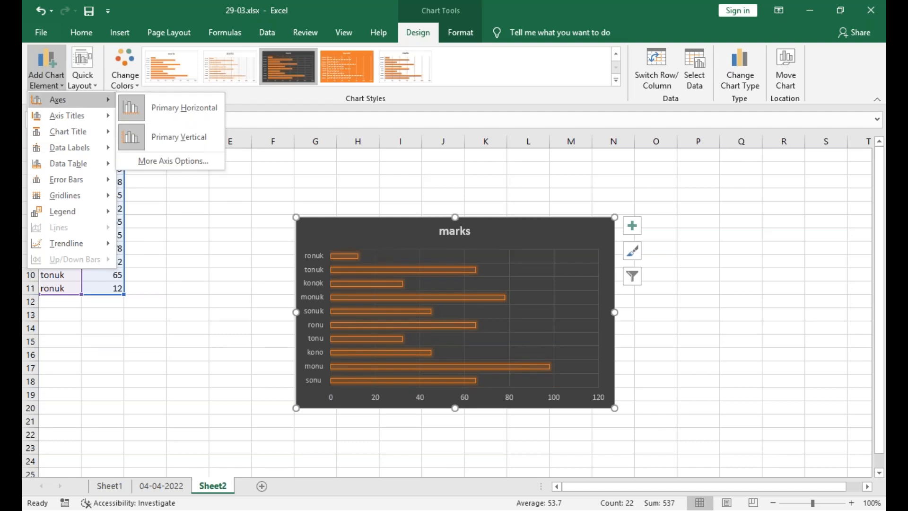
left_click(182, 108)
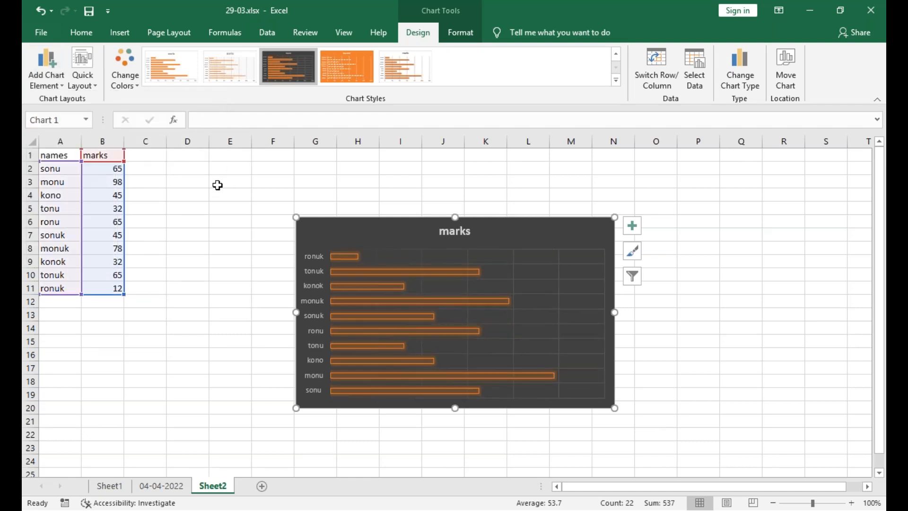
left_click(46, 71)
mouse_move(58, 100)
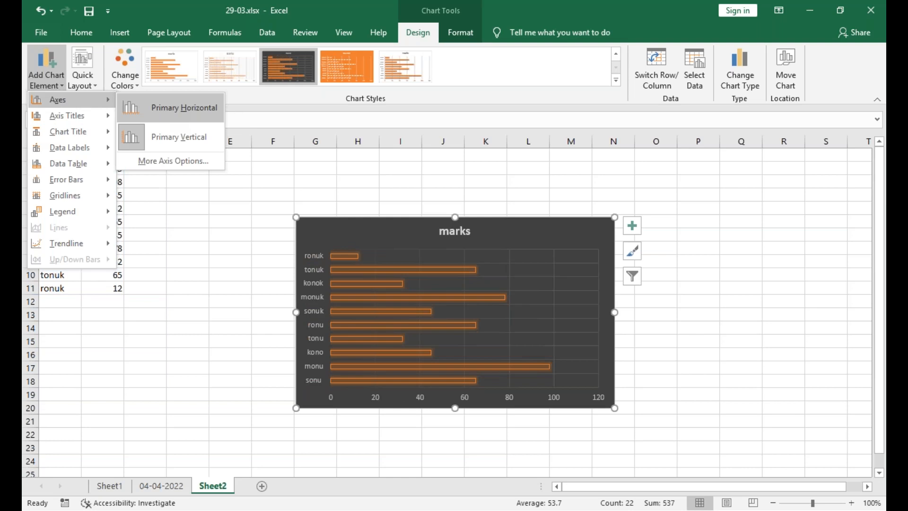
left_click(182, 108)
Step: Add a primary vertical axis title and Outside End data labels to the bar chart
left_click(46, 71)
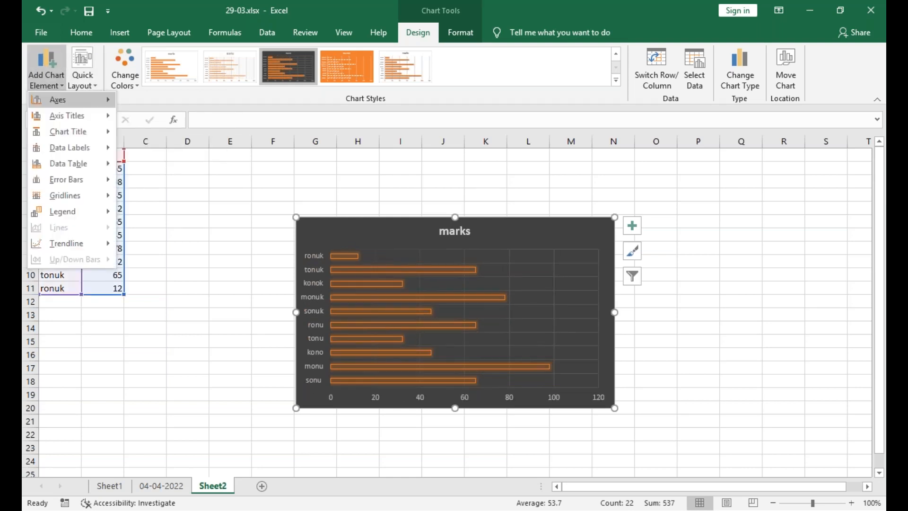
mouse_move(67, 115)
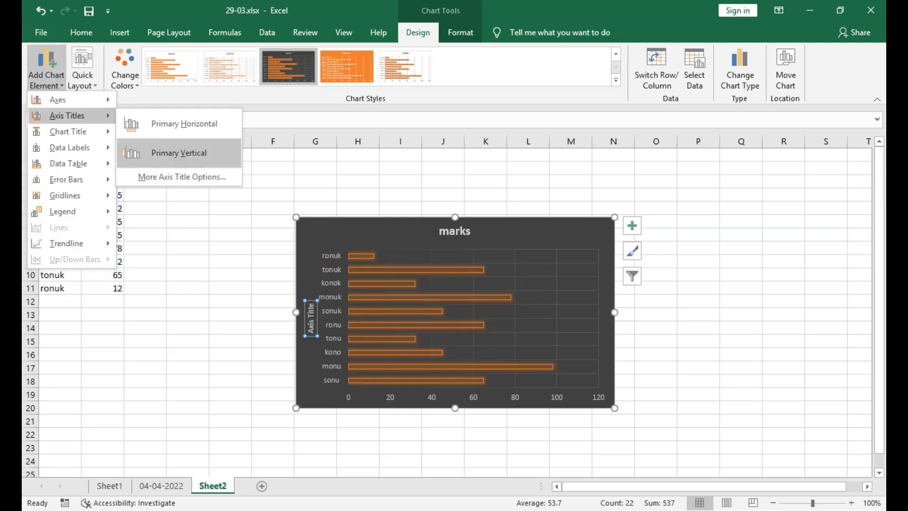
left_click(179, 153)
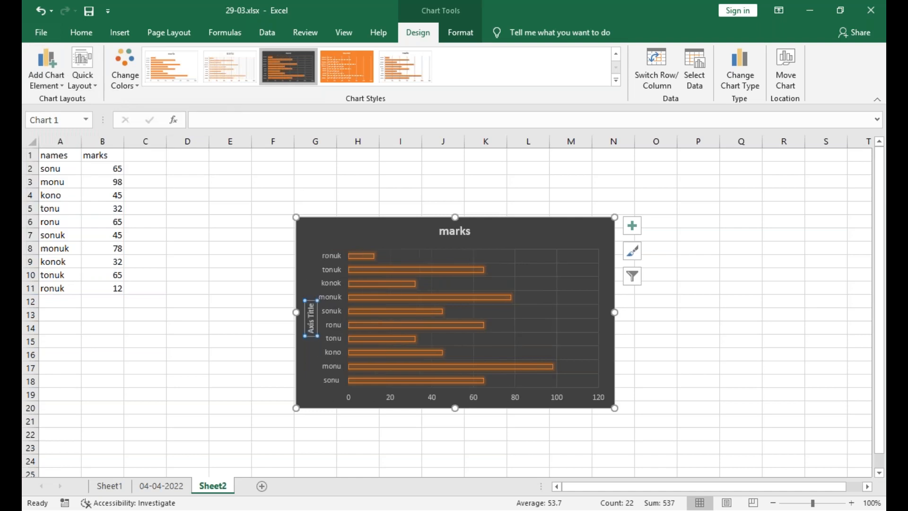
left_click(46, 71)
mouse_move(66, 131)
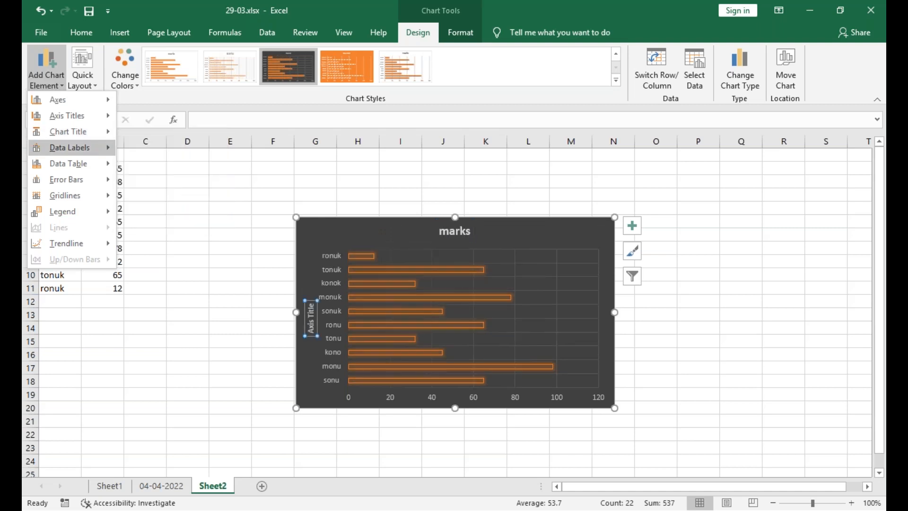
mouse_move(76, 148)
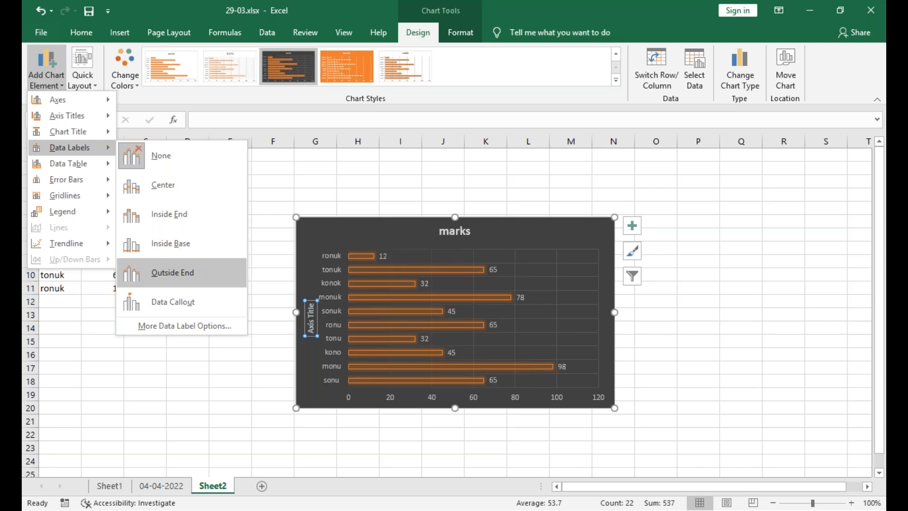
left_click(173, 273)
Step: Add a data table with legend keys to the chart and place a legend on the chart's left side
left_click(46, 68)
mouse_move(68, 163)
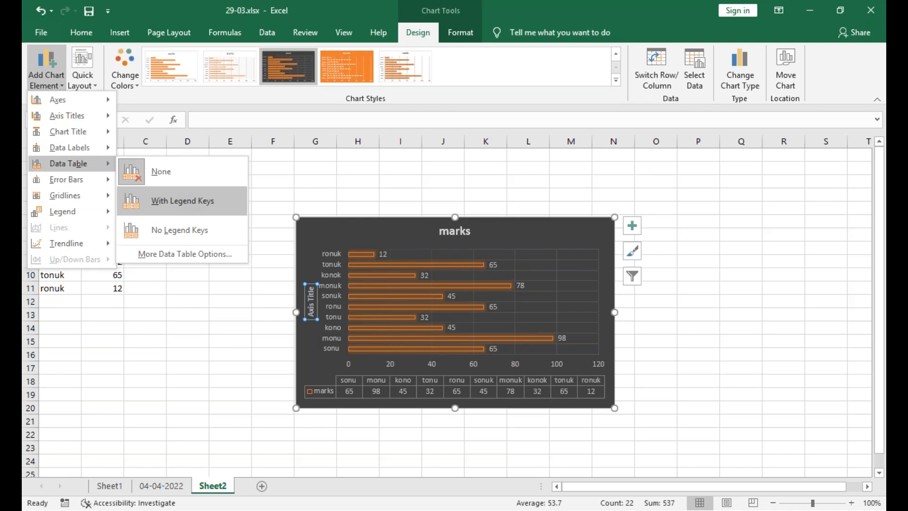
left_click(182, 200)
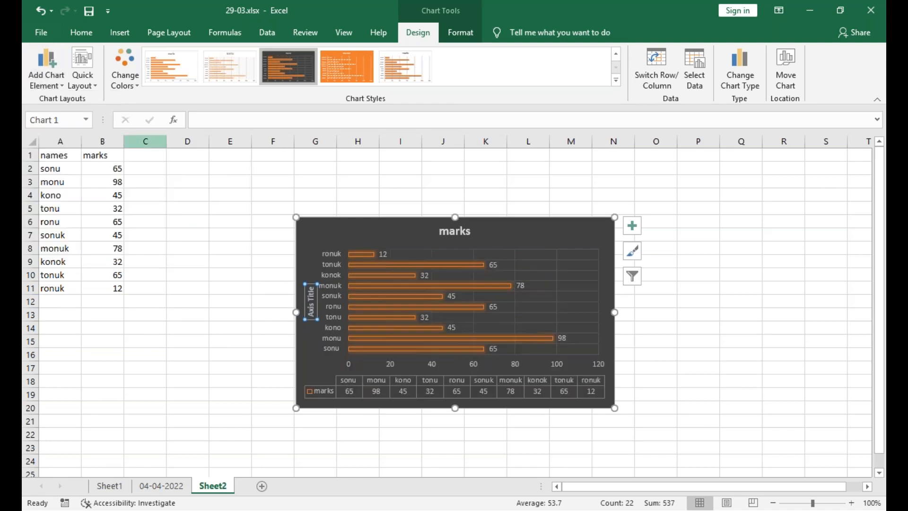
left_click(46, 69)
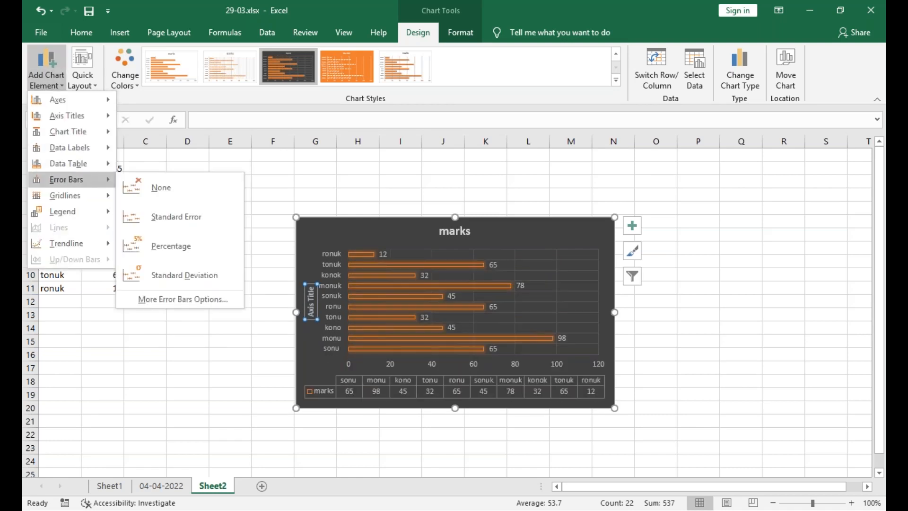
mouse_move(67, 212)
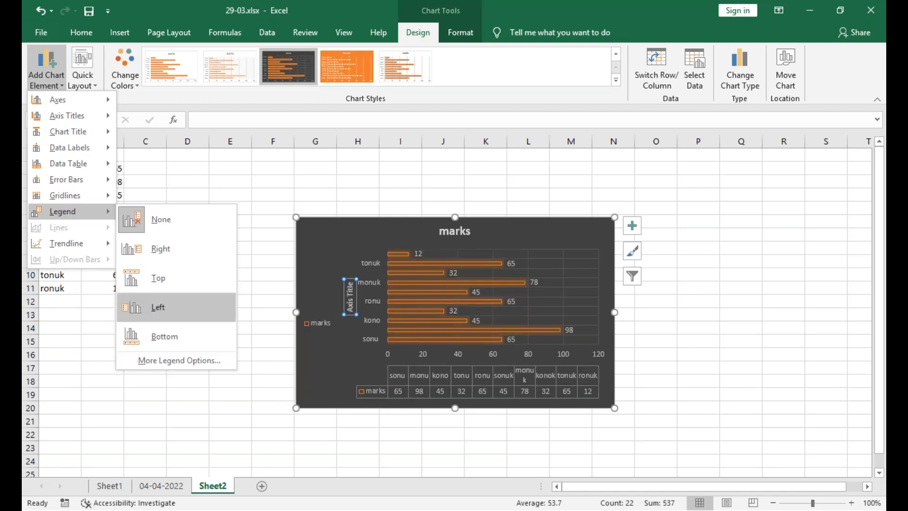
left_click(139, 295)
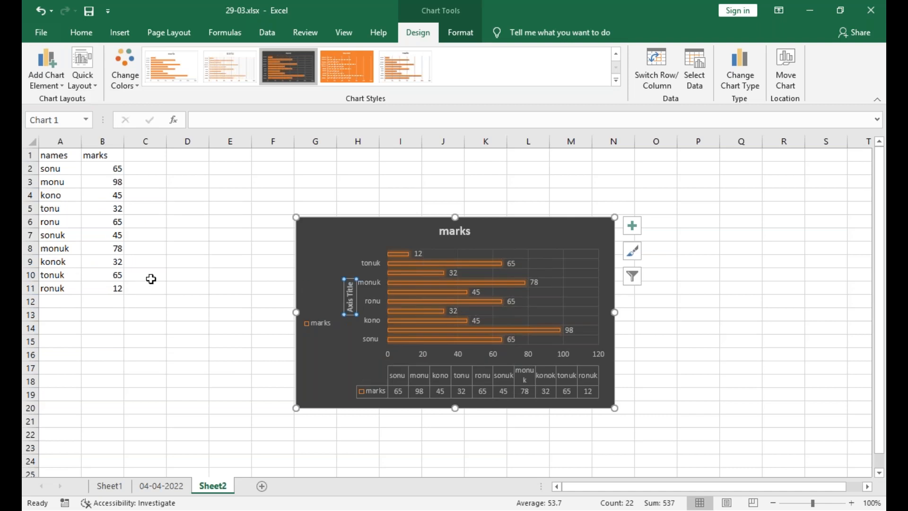
Step: Copy the names and marks in A1:B7 and paste them into a blank Word document
left_click(172, 231)
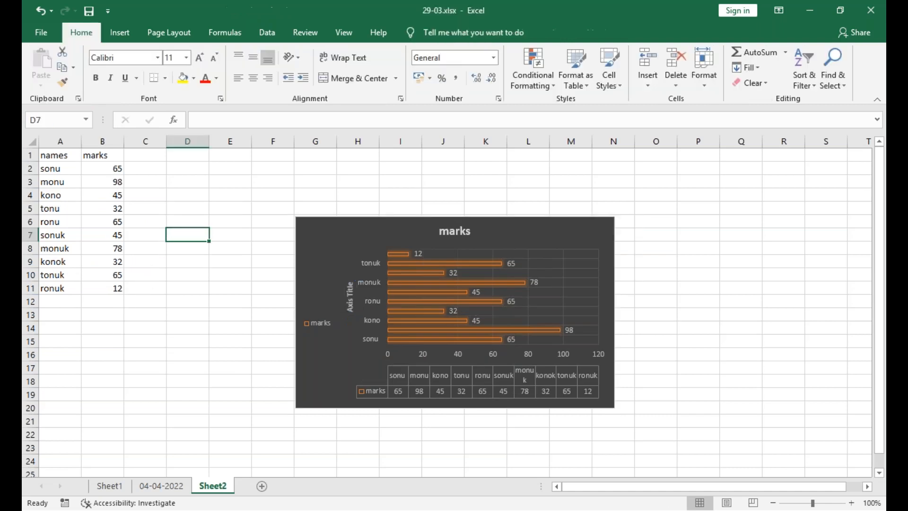
left_click(379, 347)
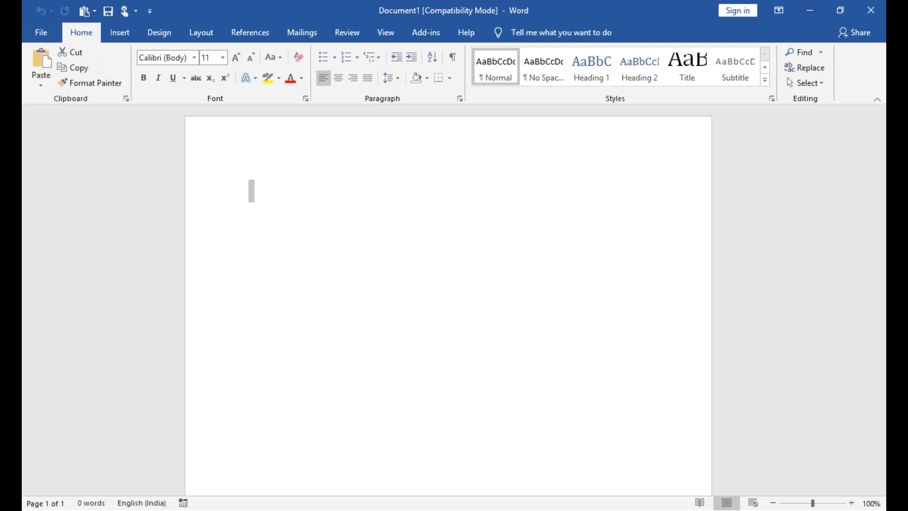
type("names\tmarks sonu\t65 monu\t98 kono\t45 tonu\t32 ronu\t65 sonuk\t45")
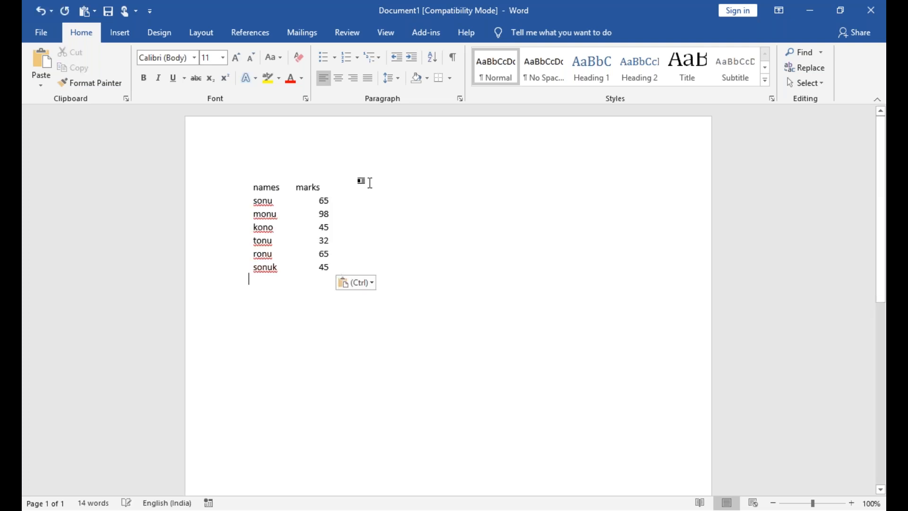
Step: Replace the selected names and marks table with a Clustered Column chart and close the chart's data sheet
left_click(335, 185)
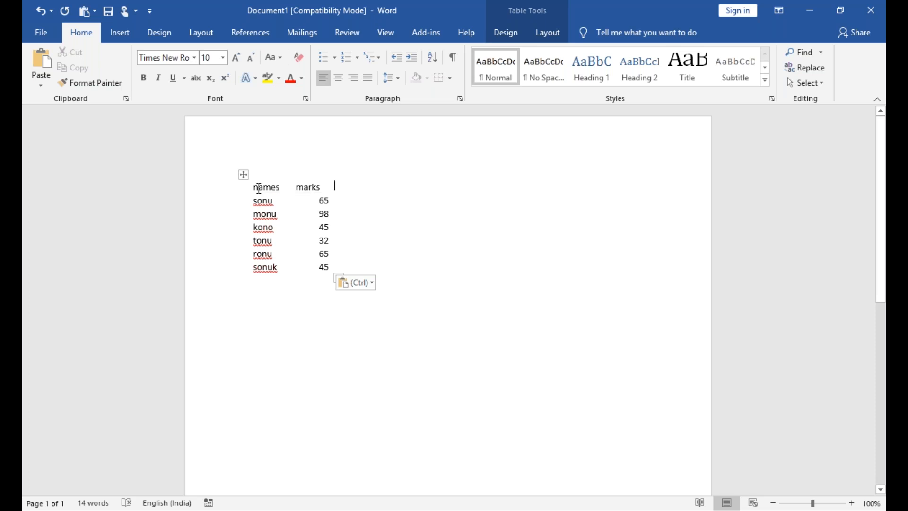
left_click_drag(256, 187, 258, 289)
left_click(120, 32)
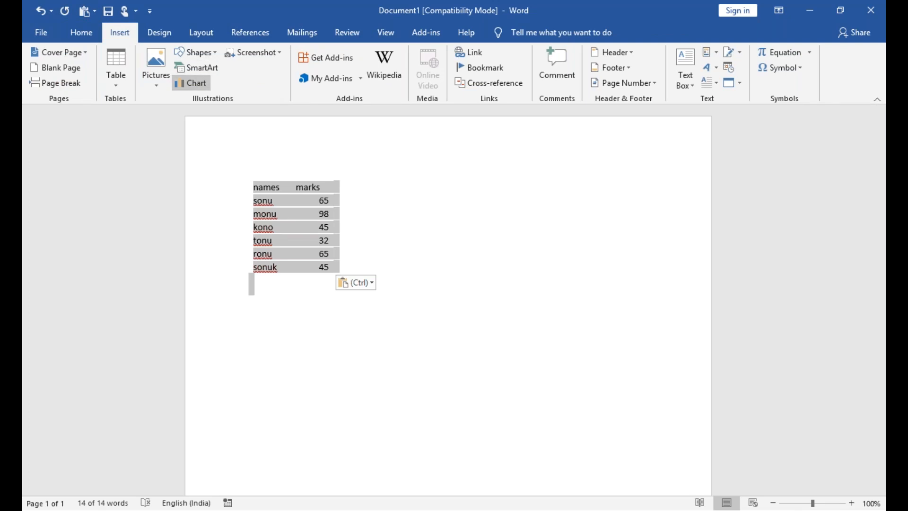
left_click(192, 83)
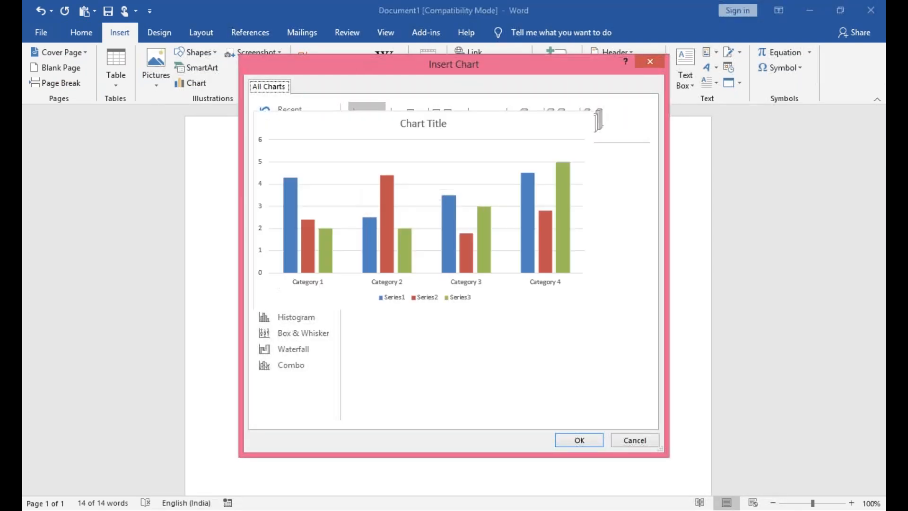
left_click(423, 210)
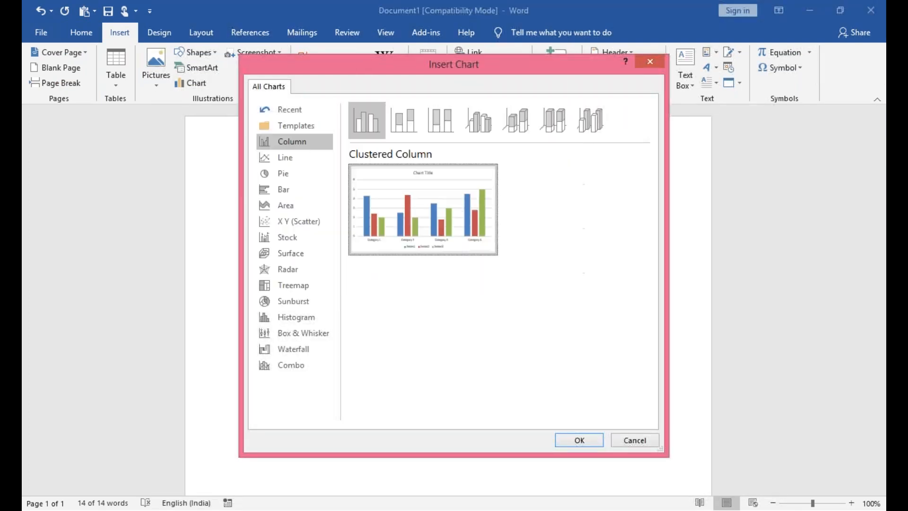
left_click(579, 440)
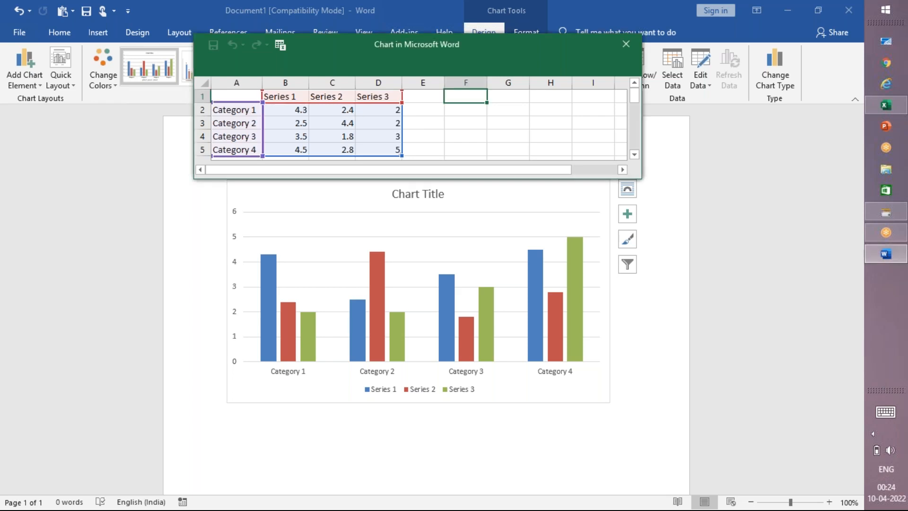
left_click(204, 301)
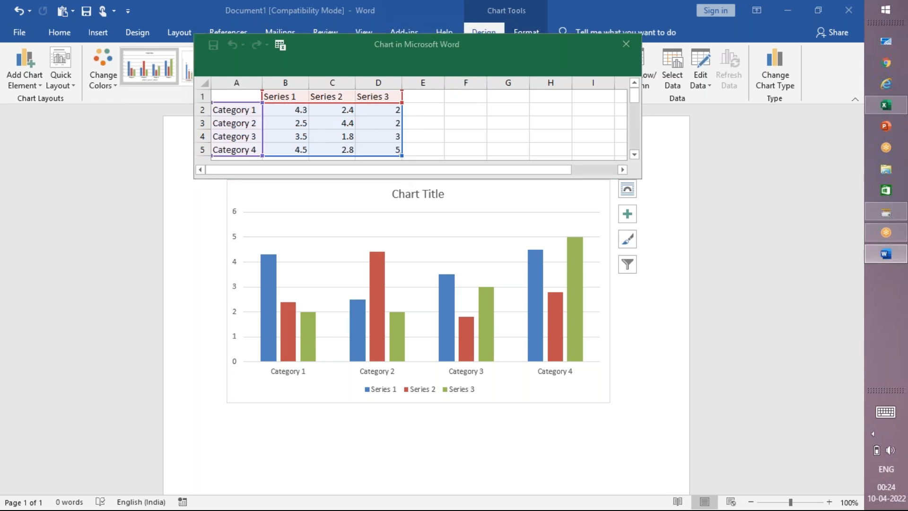
scroll(206, 300, "down", 3)
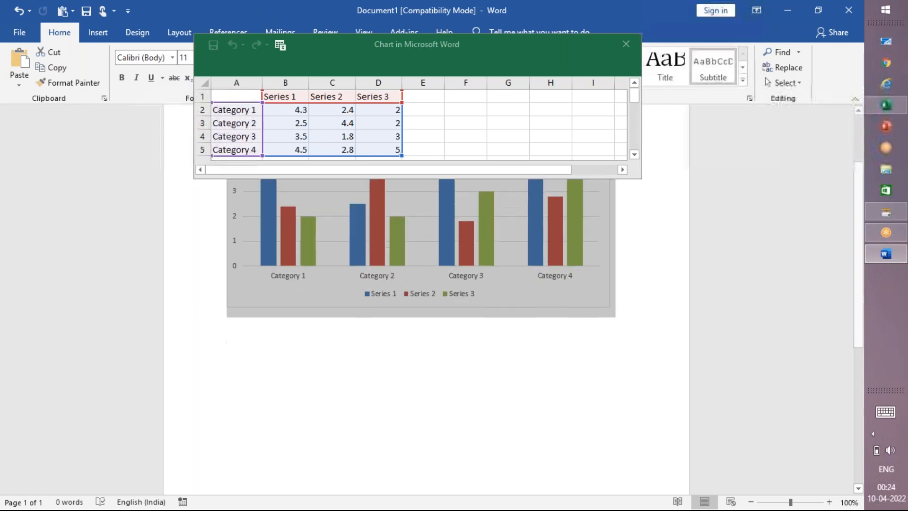
left_click(626, 44)
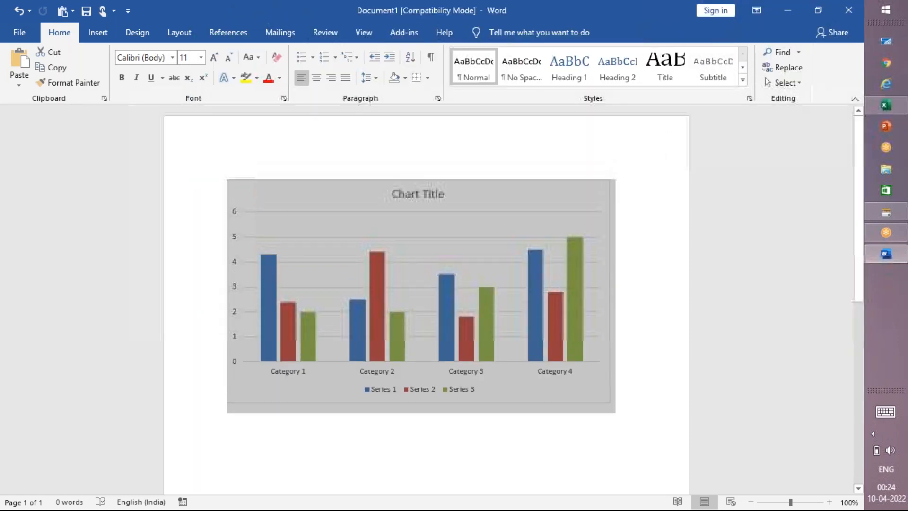
scroll(425, 293, "down", 5)
scroll(453, 257, "up", 10)
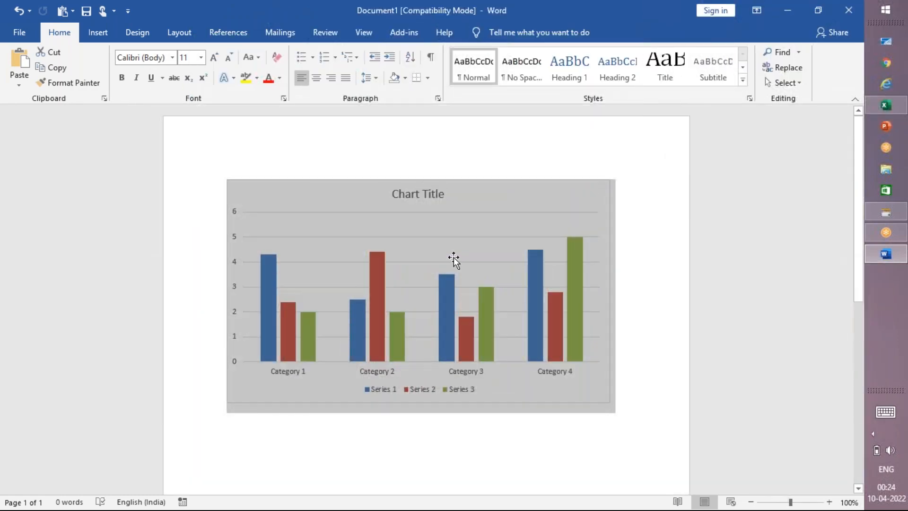
Step: Try to move the column chart lower on the page
left_click(453, 257)
left_click_drag(452, 241, 452, 248)
left_click_drag(459, 191, 435, 437)
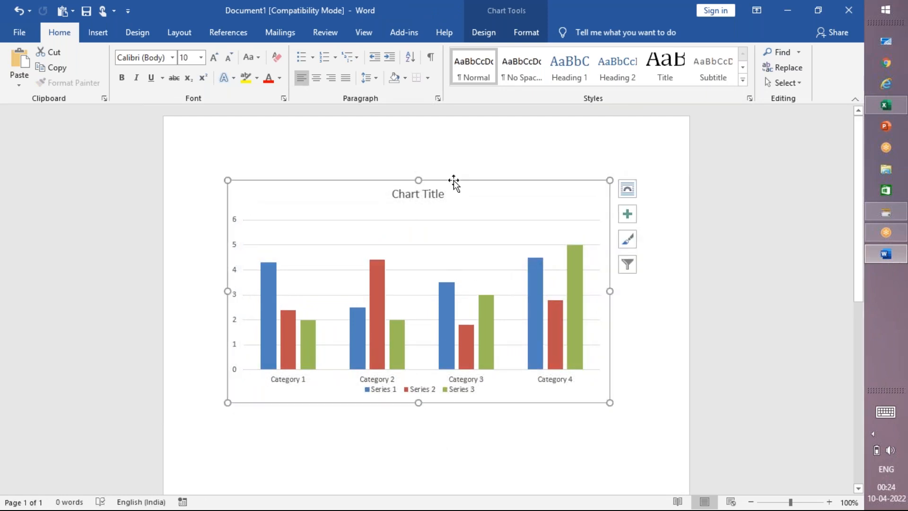
left_click_drag(466, 191, 462, 316)
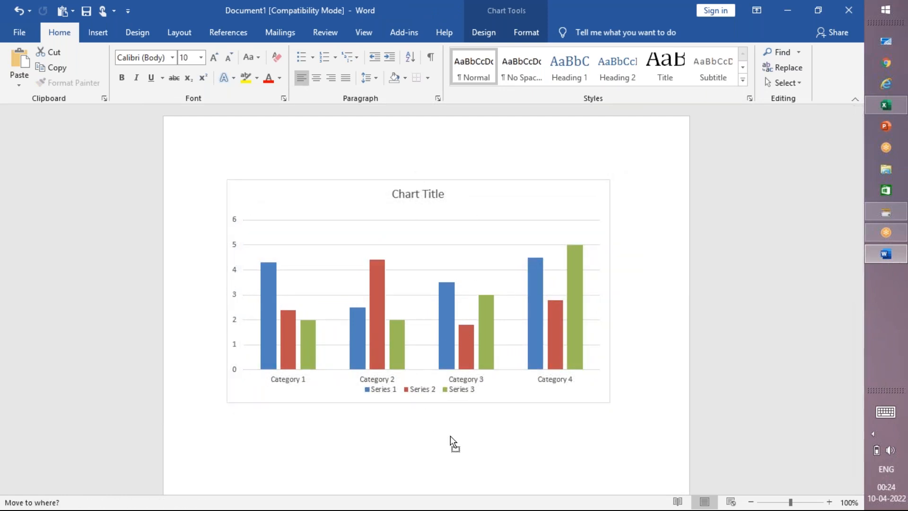
left_click_drag(453, 440, 456, 400)
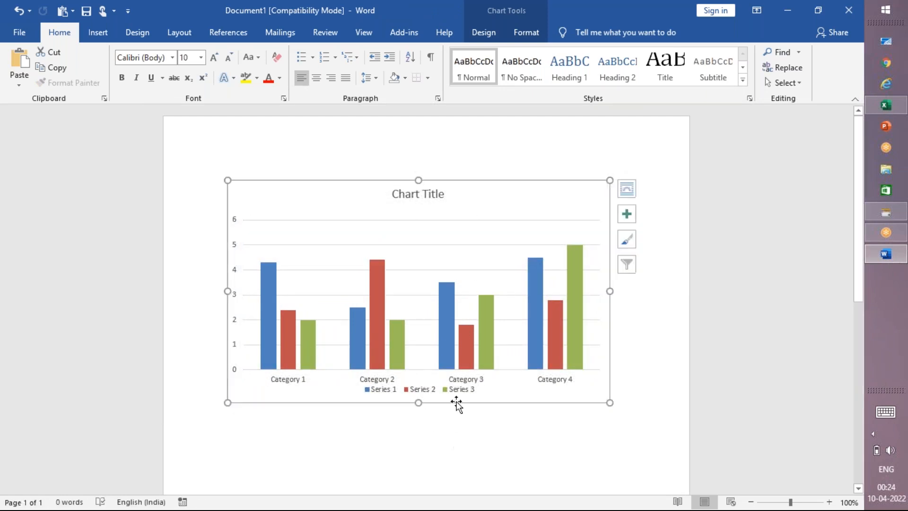
left_click(315, 492)
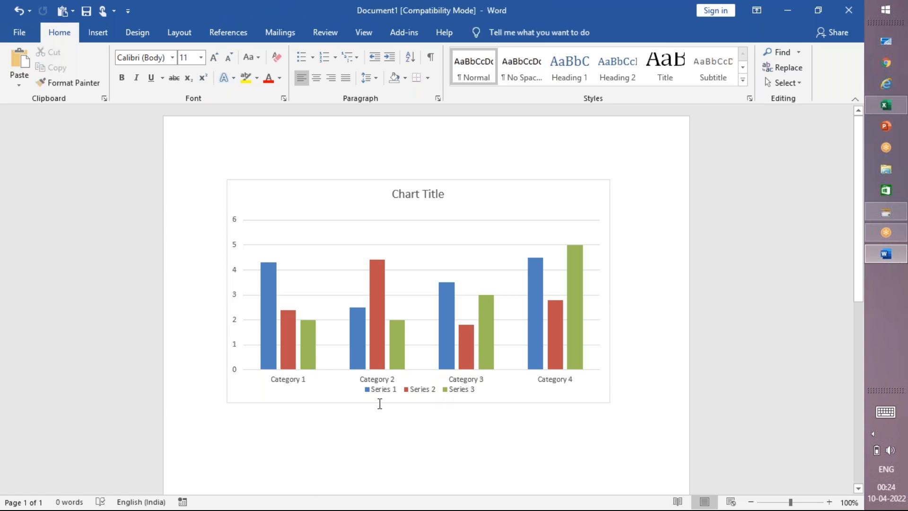
Step: Shrink the column chart from its corner and try to move it across the page
left_click(403, 391)
left_click_drag(228, 180, 454, 352)
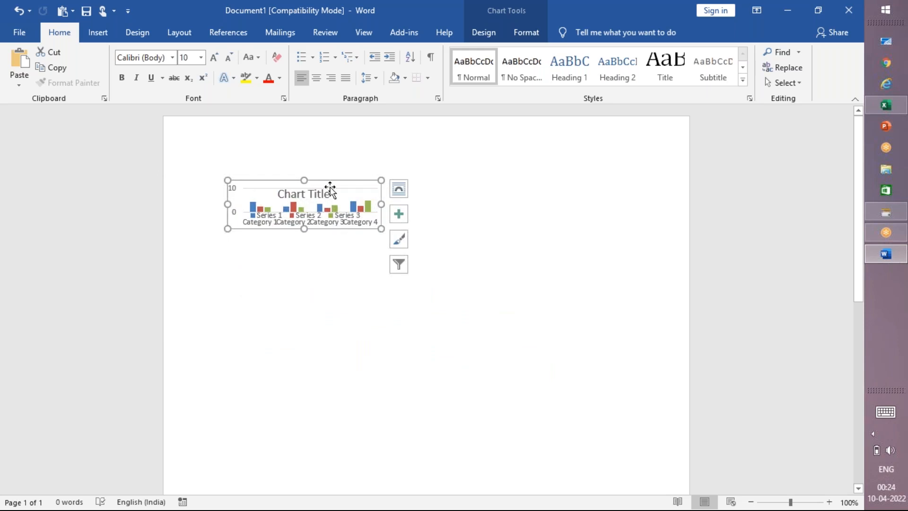
left_click_drag(340, 181, 464, 241)
left_click(426, 318)
Step: Undo the resizing and the insertion of the column chart
key("ctrl+z")
key("ctrl+z")
key("ctrl+z")
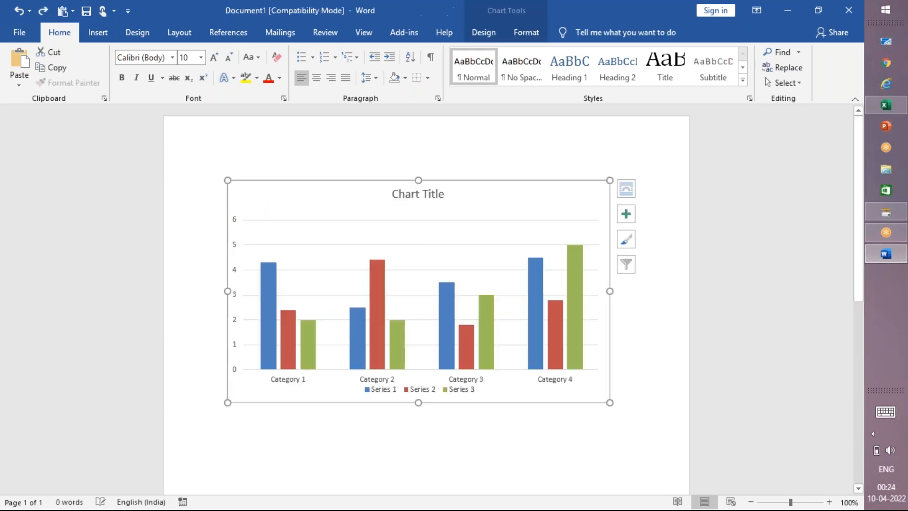
left_click(285, 383)
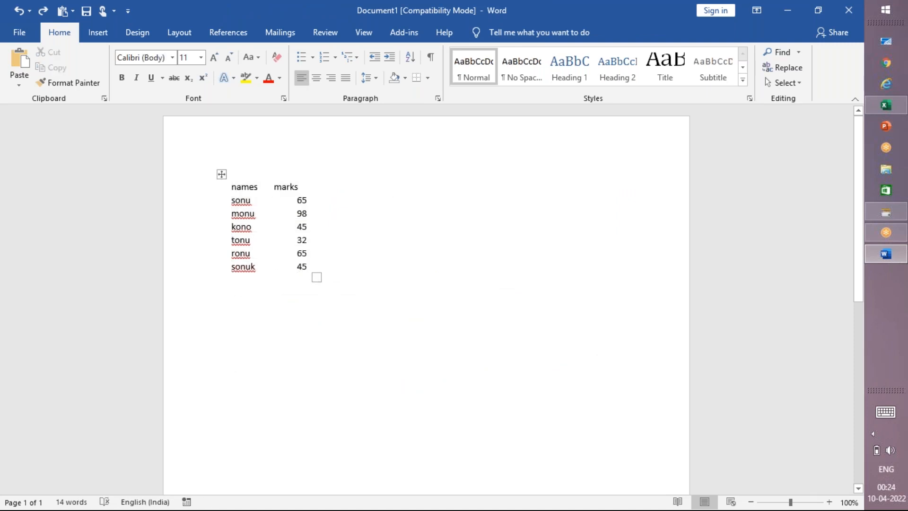
Step: Add an empty table row below tonu and insert a Clustered Column chart into it
left_click(361, 241)
left_click(98, 32)
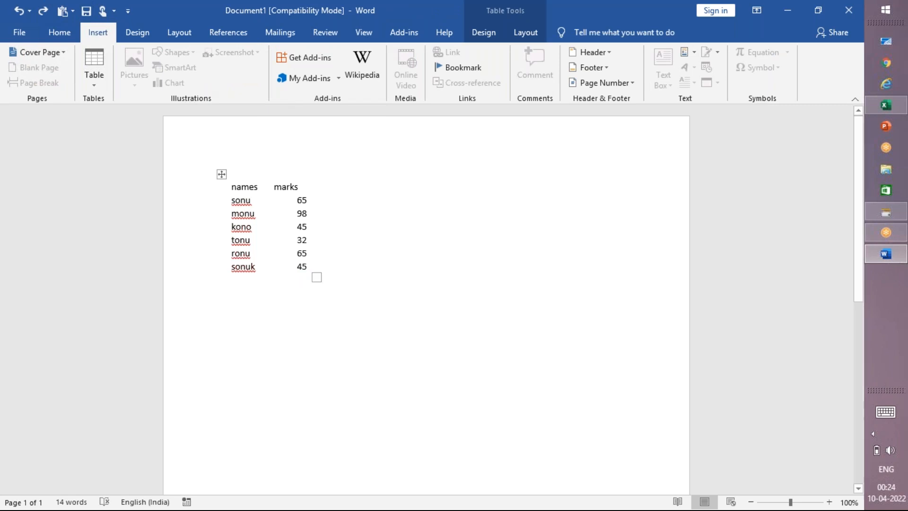
key("Return")
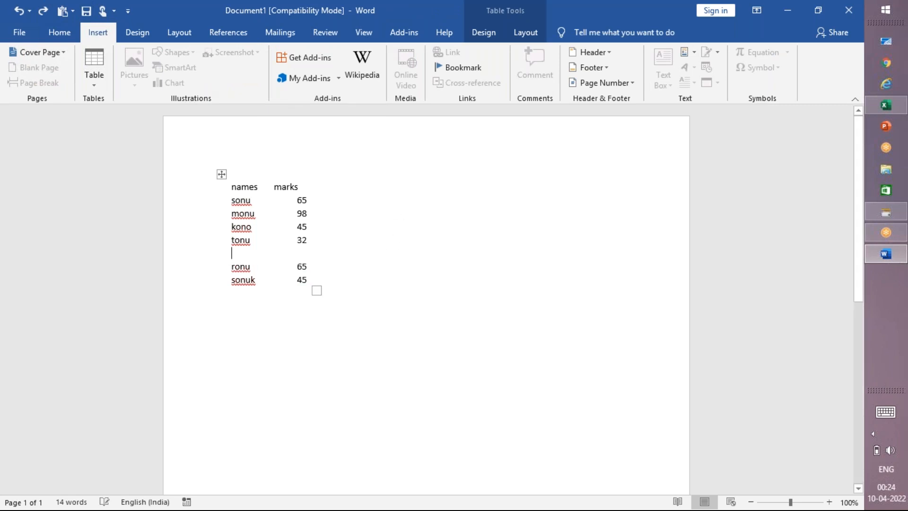
left_click(169, 83)
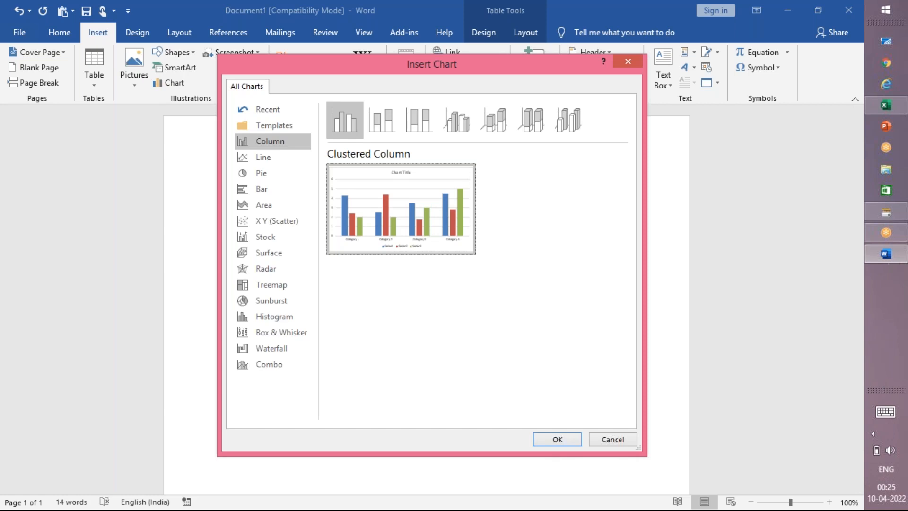
left_click(557, 440)
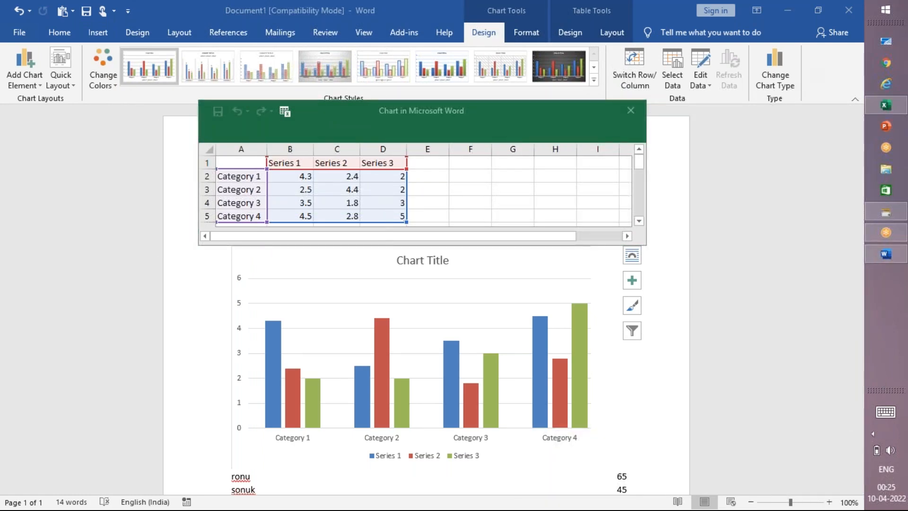
Step: Close the Word document without saving and return to the Excel workbook
left_click(849, 10)
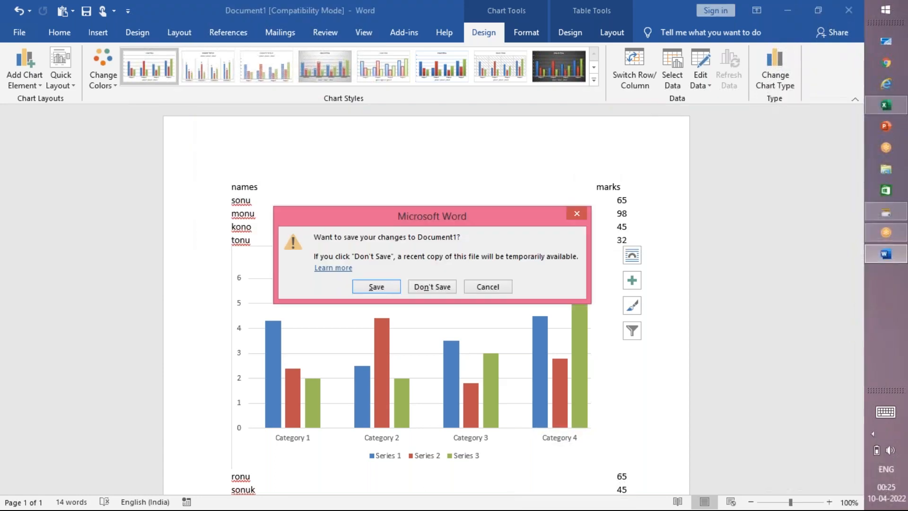
left_click(433, 287)
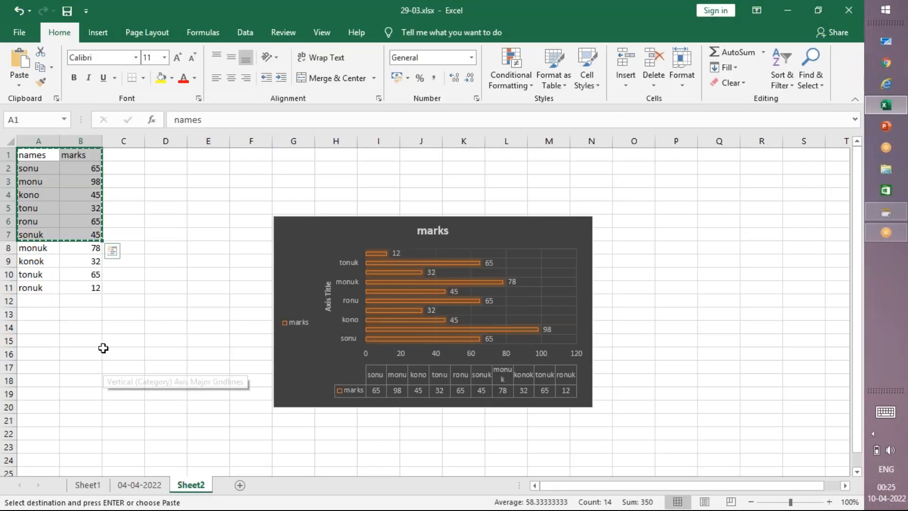
Step: Move the marks bar chart closer to the names and marks data
left_click(119, 325)
left_click_drag(24, 154, 90, 284)
left_click_drag(316, 229, 179, 254)
Step: Copy the names and marks range A1:B11 and paste it at E1 and I1
left_click_drag(24, 156, 81, 285)
key("ctrl+c")
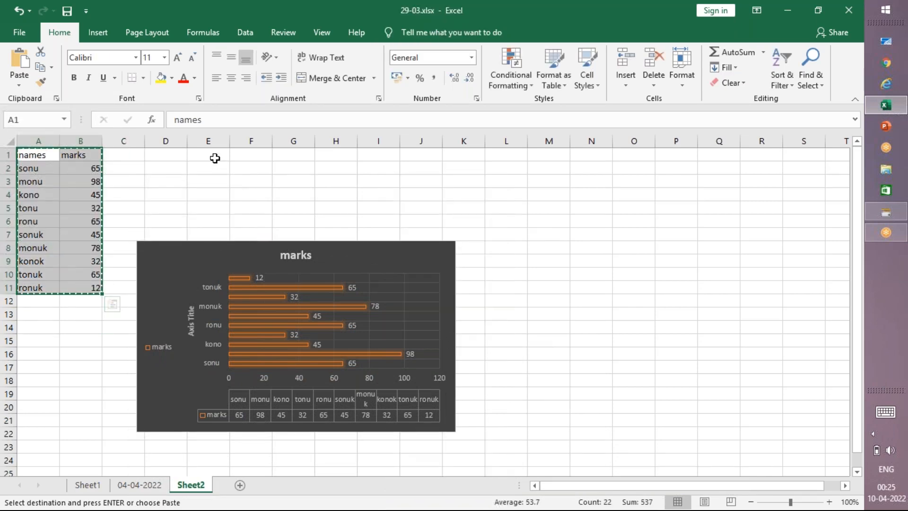
left_click(214, 157)
key("ctrl+v")
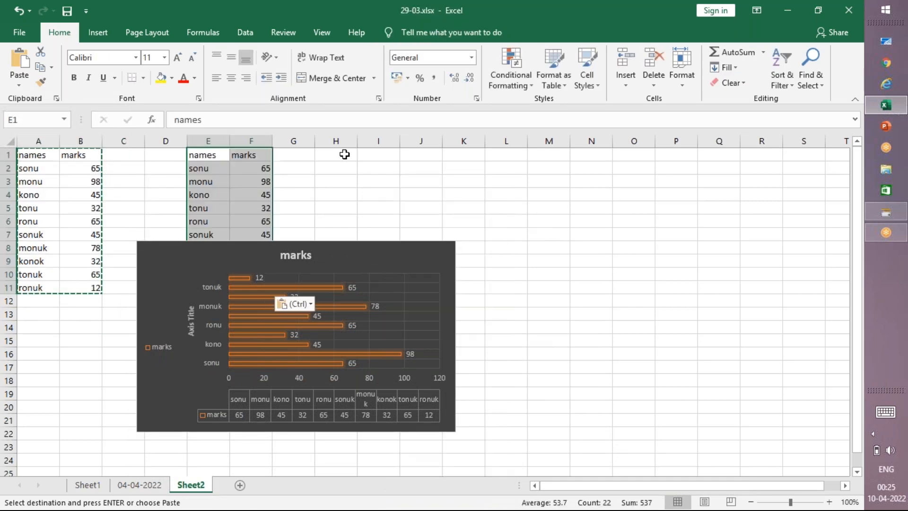
left_click(362, 156)
key("ctrl+v")
left_click_drag(362, 157, 331, 181)
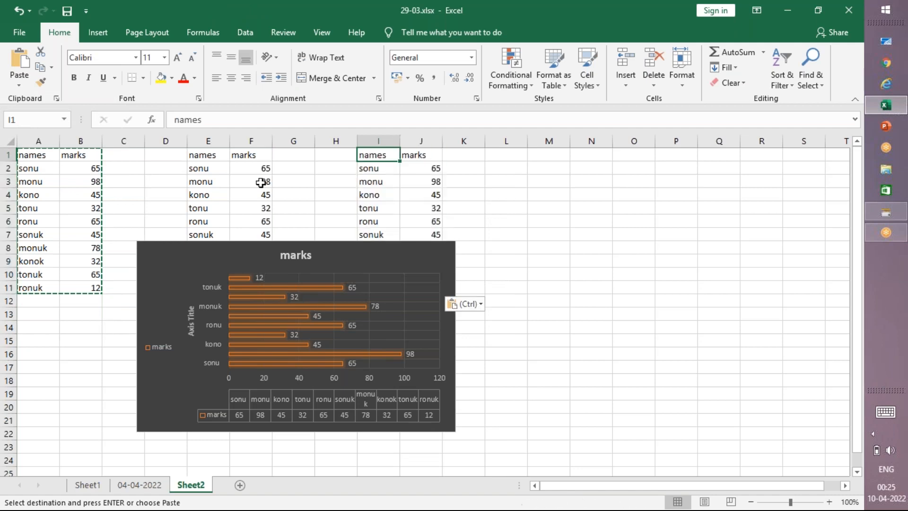
Step: Insert a blank sheet row above the names and marks headers
left_click(8, 155)
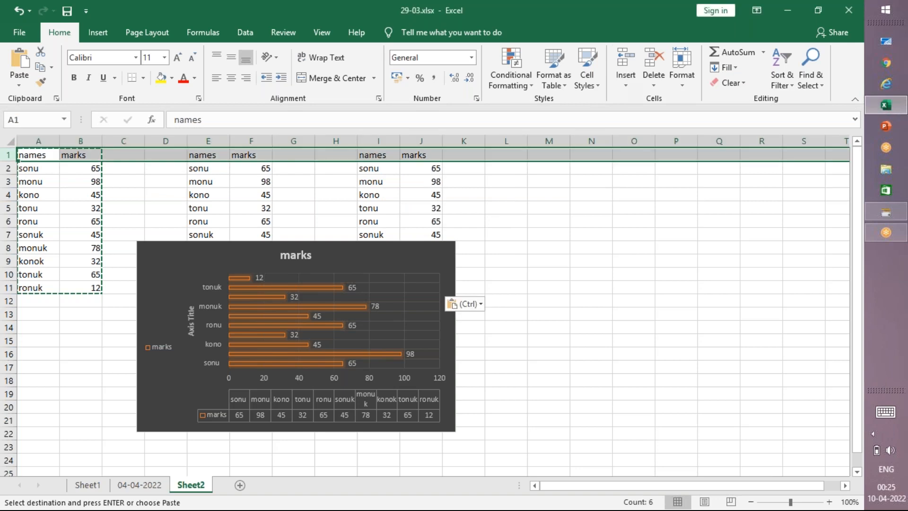
left_click(88, 235)
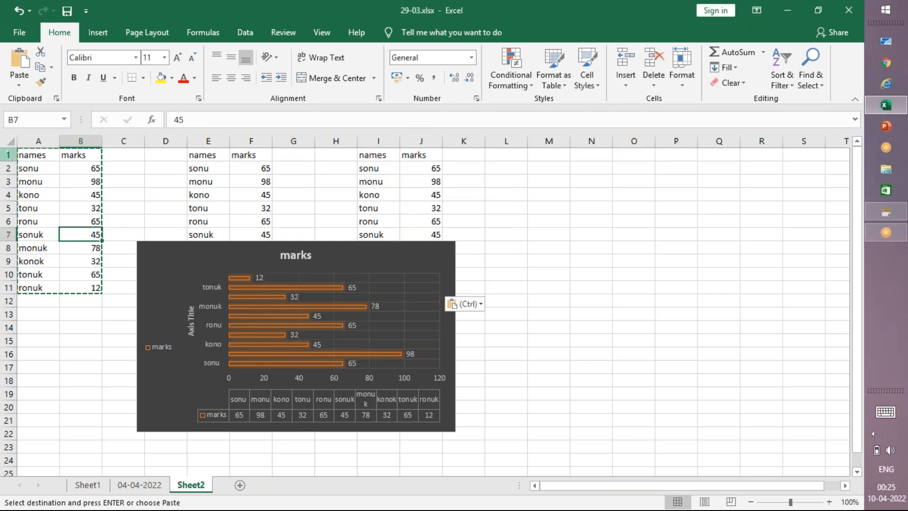
left_click(32, 156)
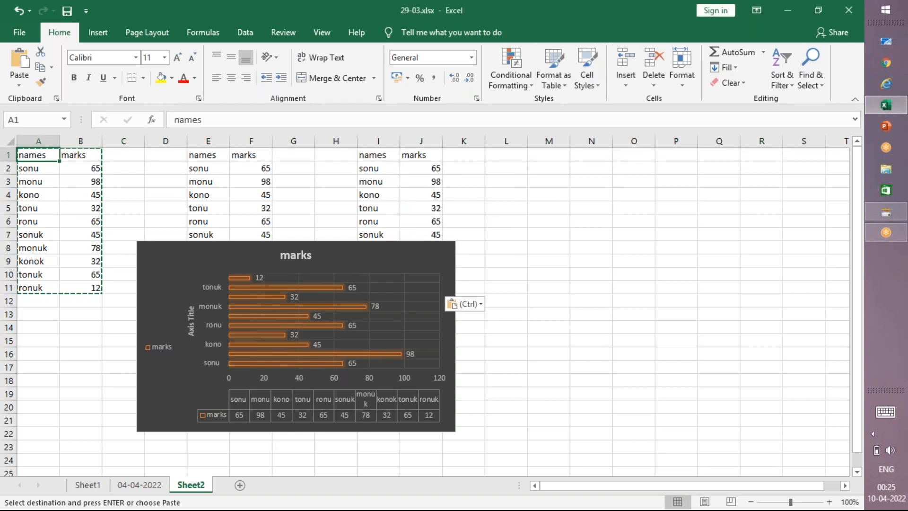
left_click(626, 80)
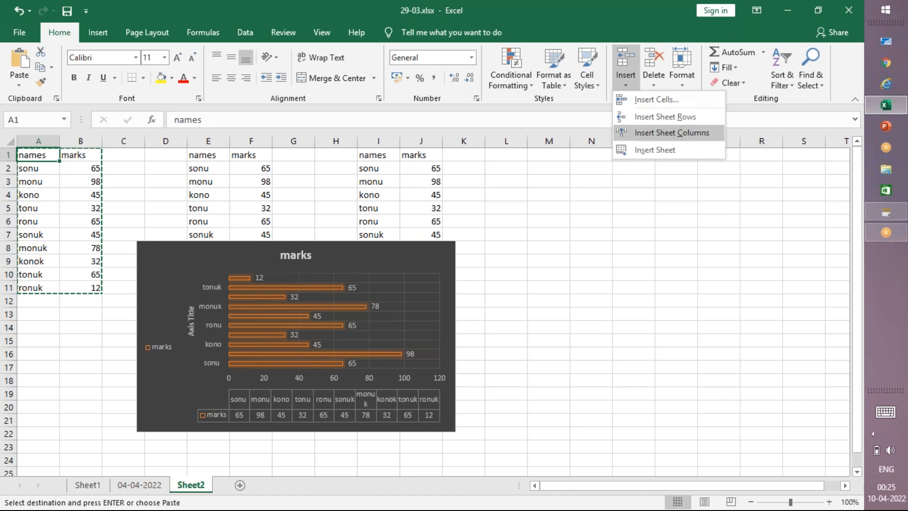
left_click(662, 117)
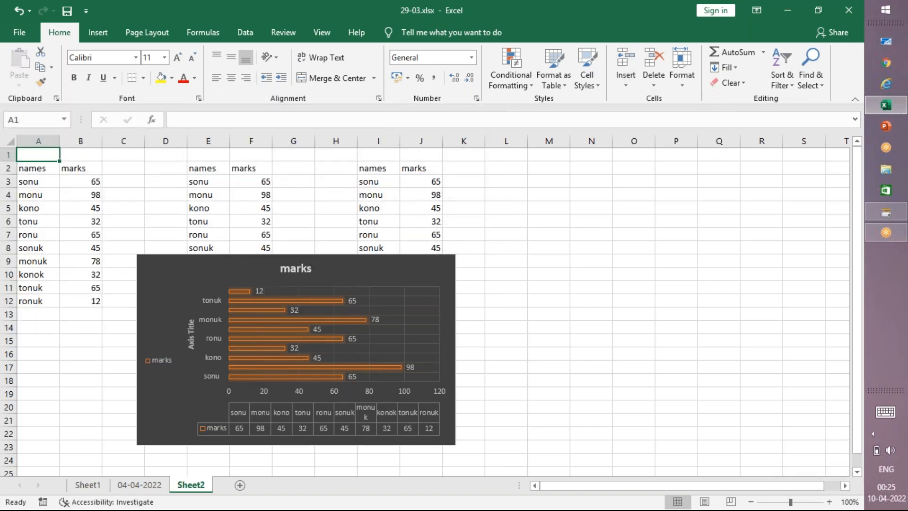
left_click(98, 33)
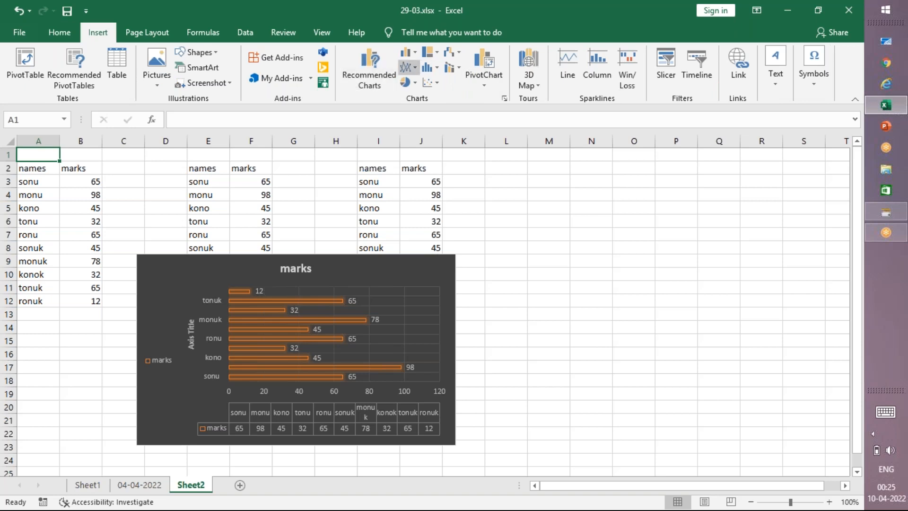
left_click(408, 52)
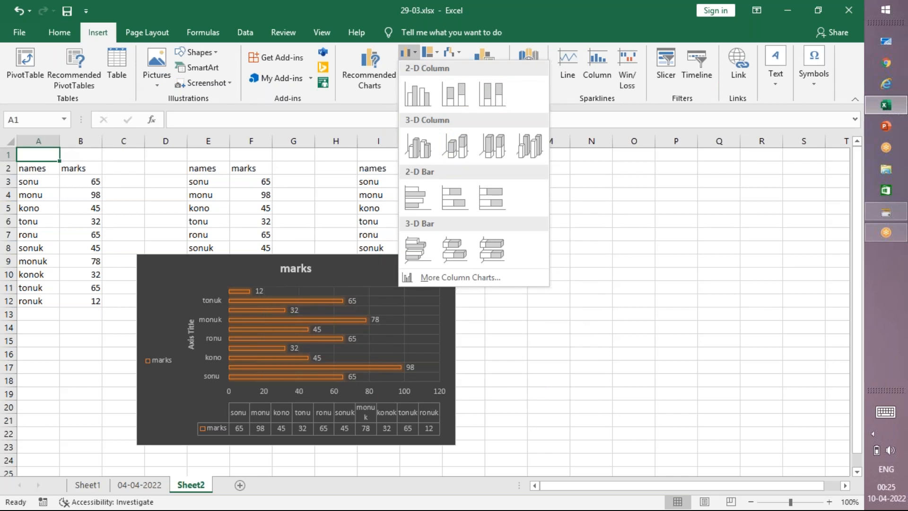
left_click(38, 155)
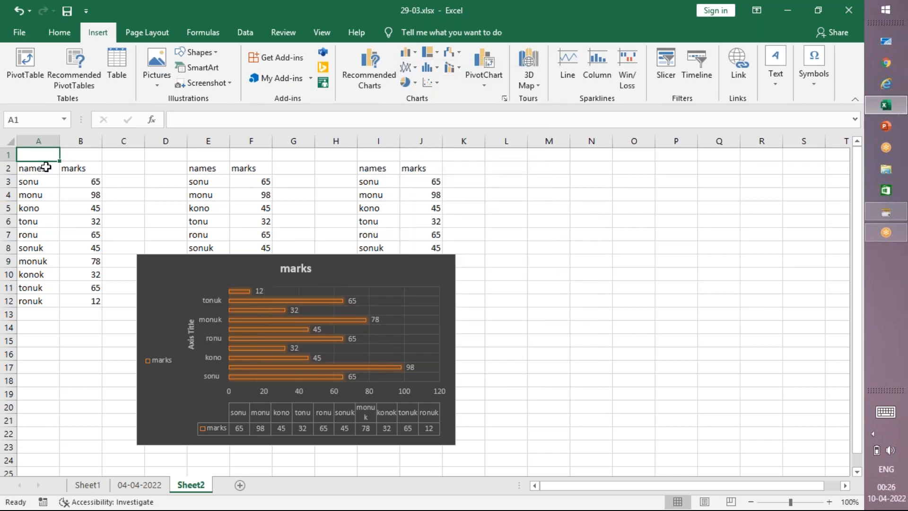
Step: Move the marks bar chart directly below the first names and marks table and shrink it to about three columns wide and five rows high
left_click_drag(192, 301, 72, 362)
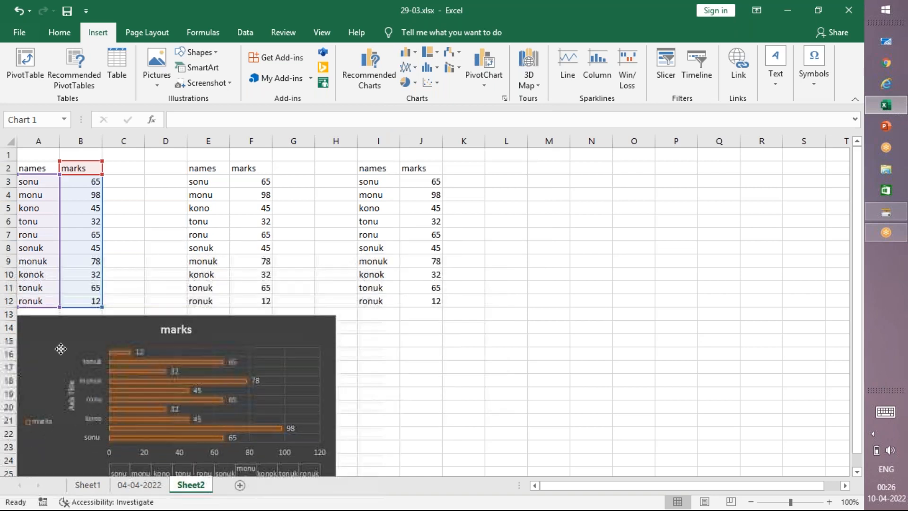
left_click_drag(336, 316, 145, 315)
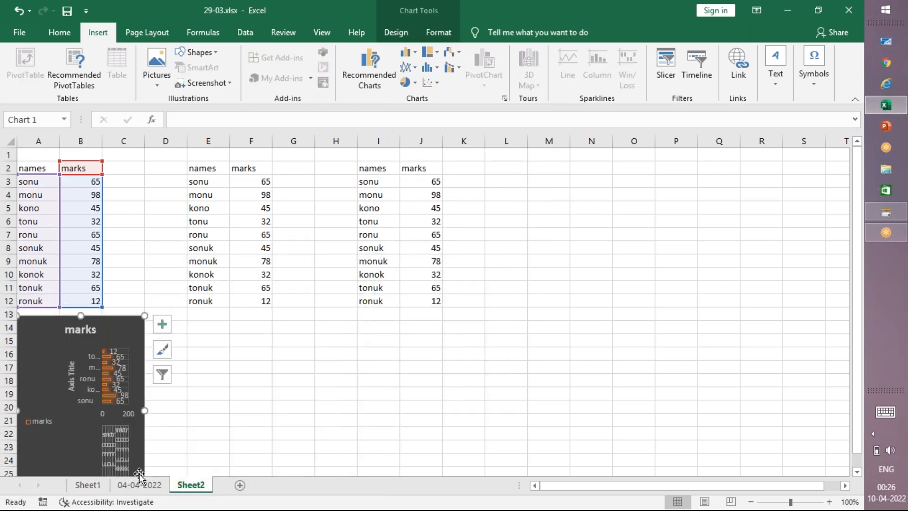
scroll(168, 412, "down", 3)
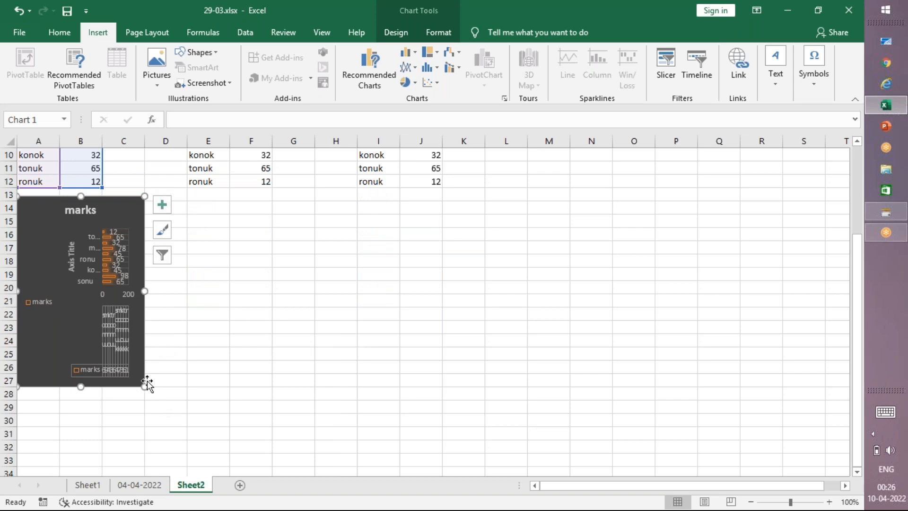
left_click_drag(144, 386, 150, 261)
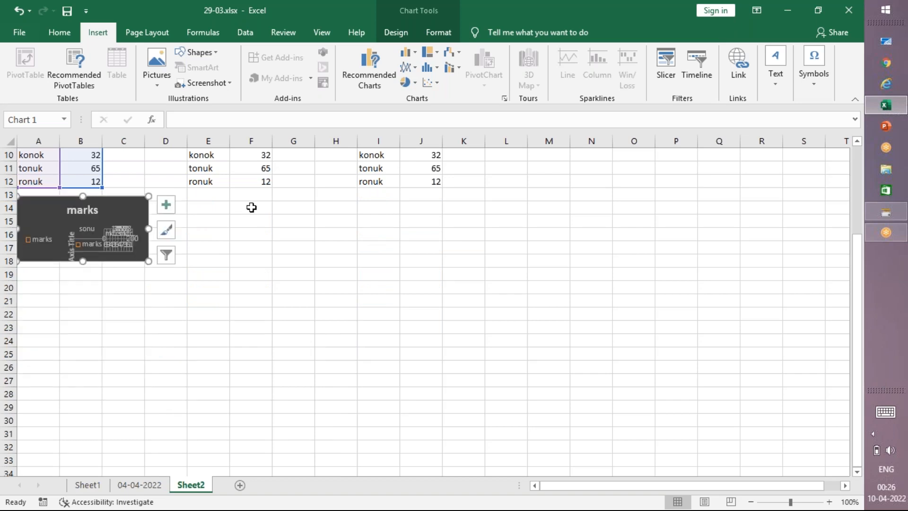
left_click(237, 206)
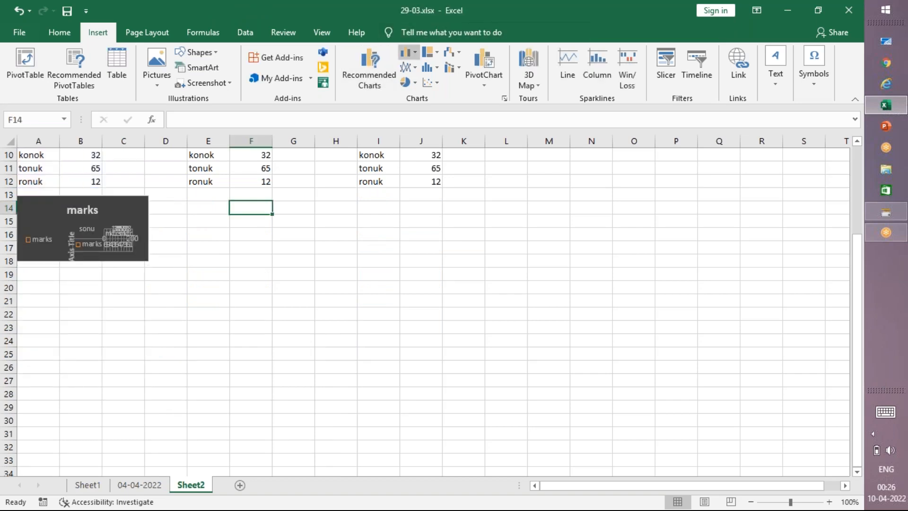
Step: Examine the chart types available for insertion, including column, hierarchy, line, pie, statistic, waterfall and scatter charts
left_click(408, 52)
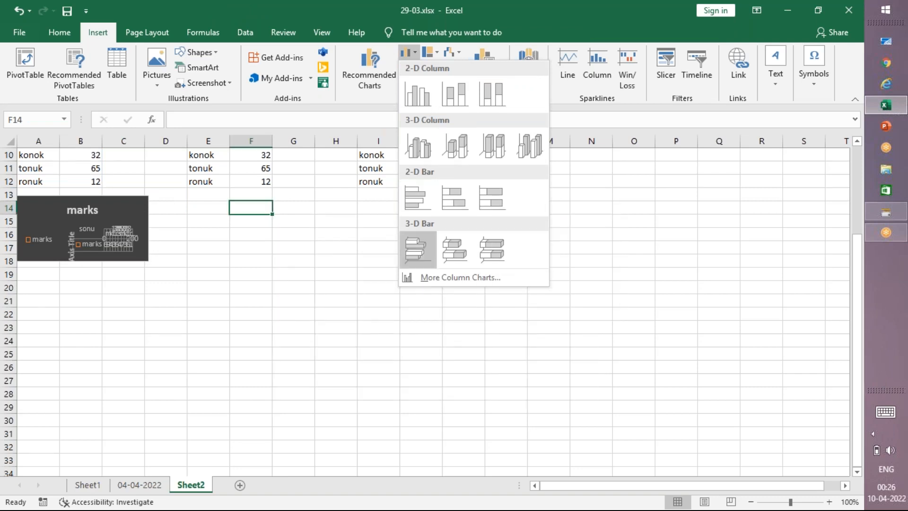
left_click(430, 52)
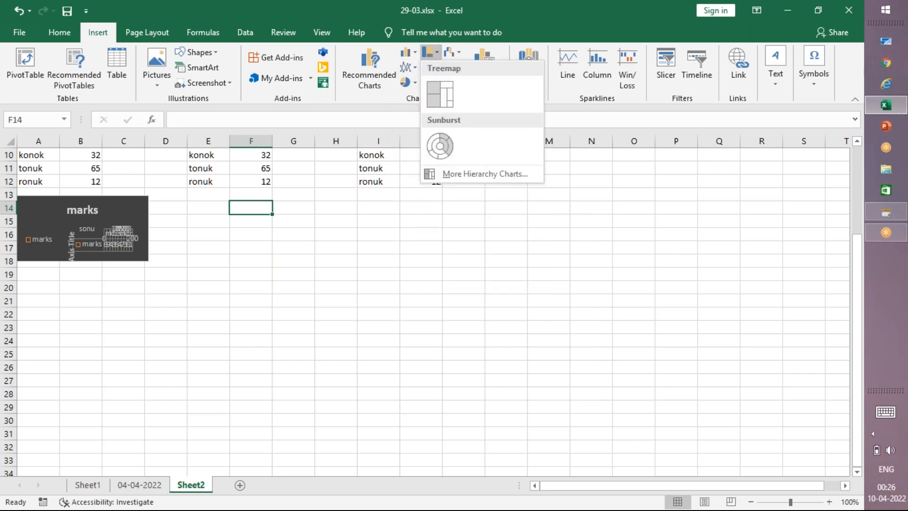
left_click(409, 68)
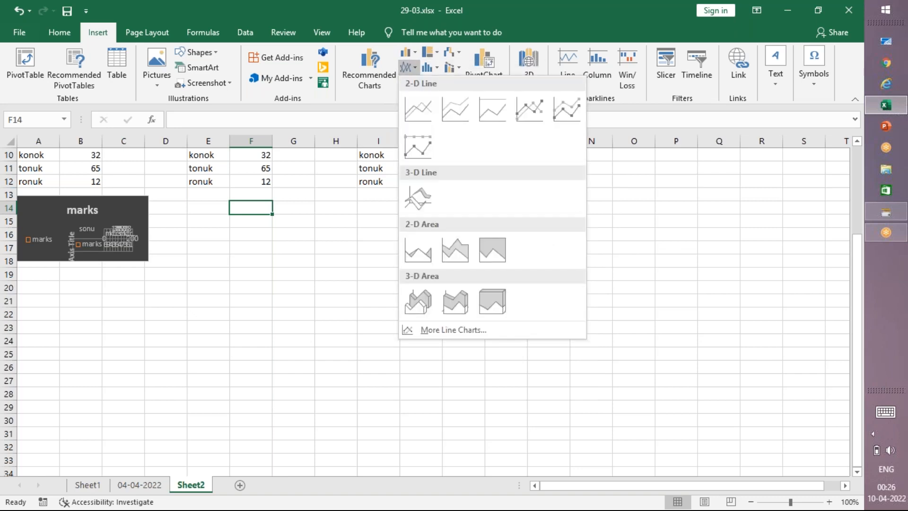
left_click(409, 82)
left_click(409, 52)
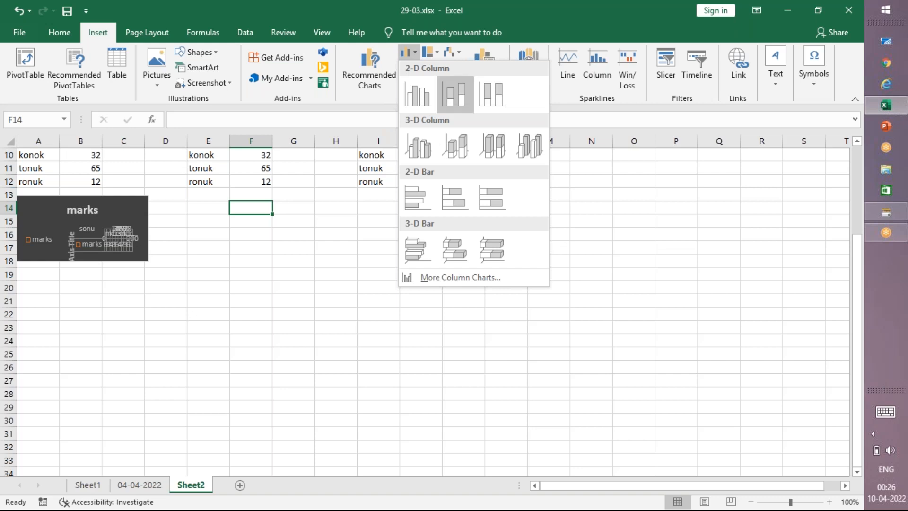
left_click(372, 160)
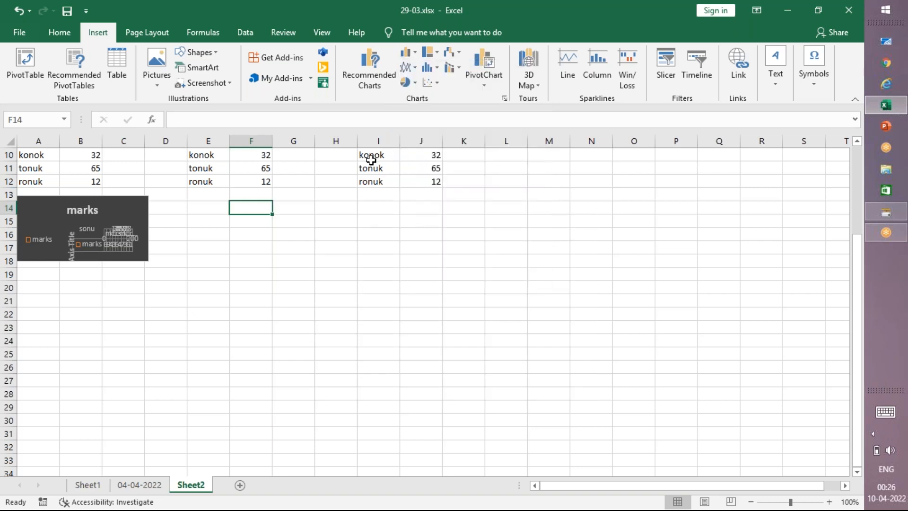
left_click(408, 67)
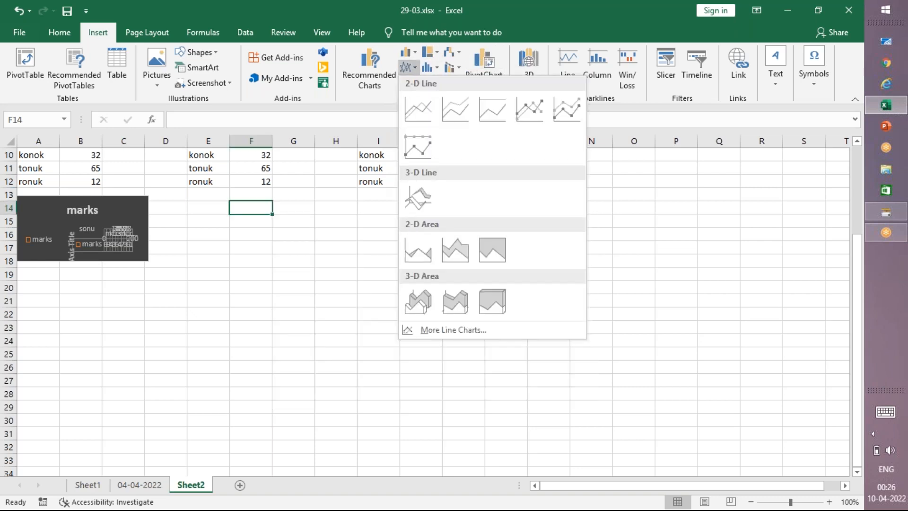
left_click(369, 69)
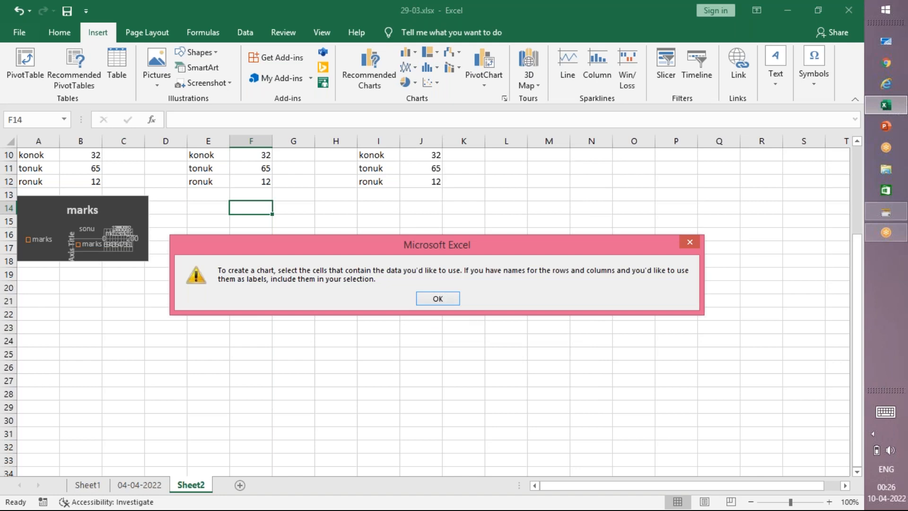
left_click(438, 298)
left_click(408, 82)
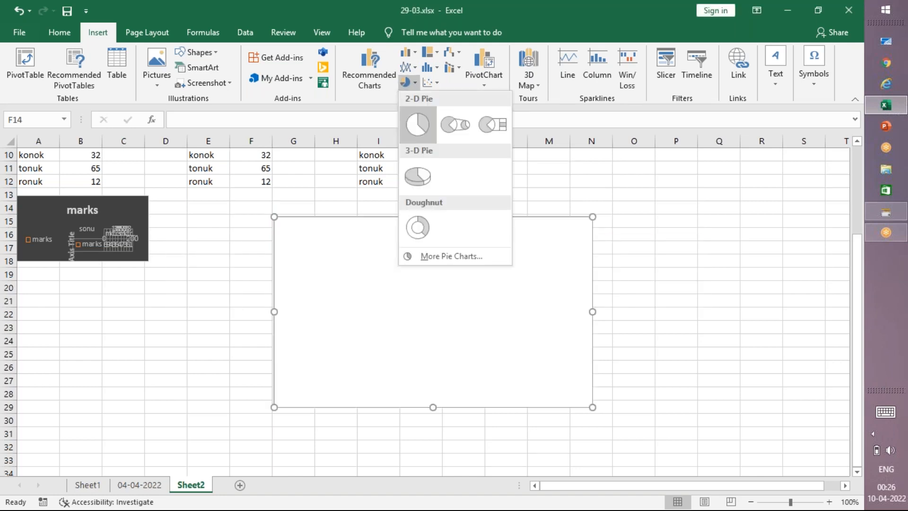
left_click(431, 67)
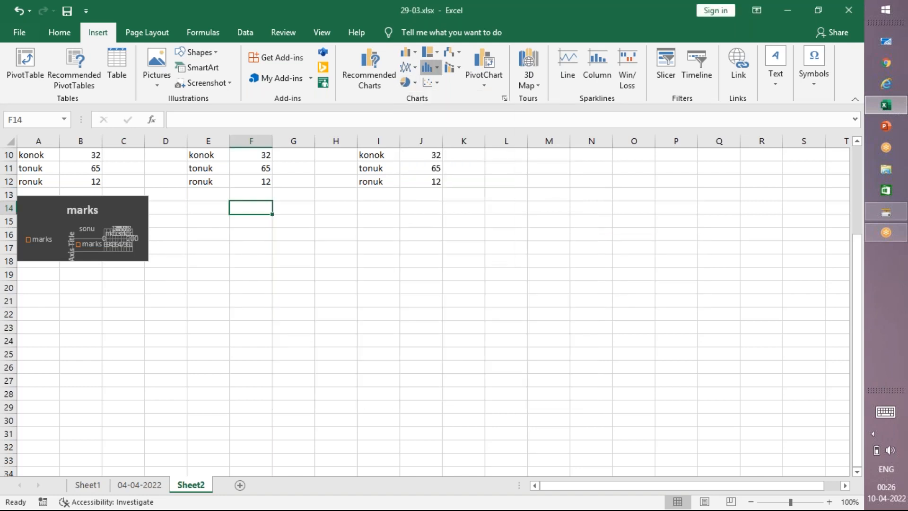
left_click(453, 53)
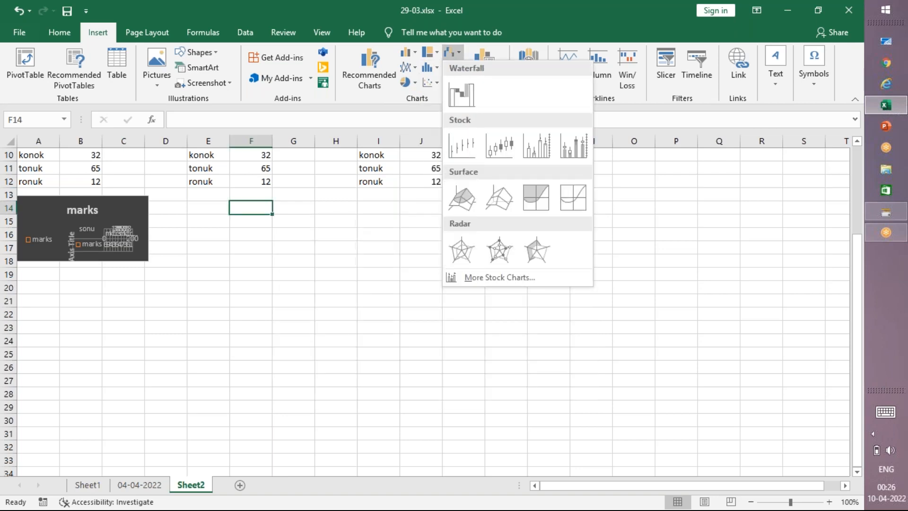
left_click(431, 82)
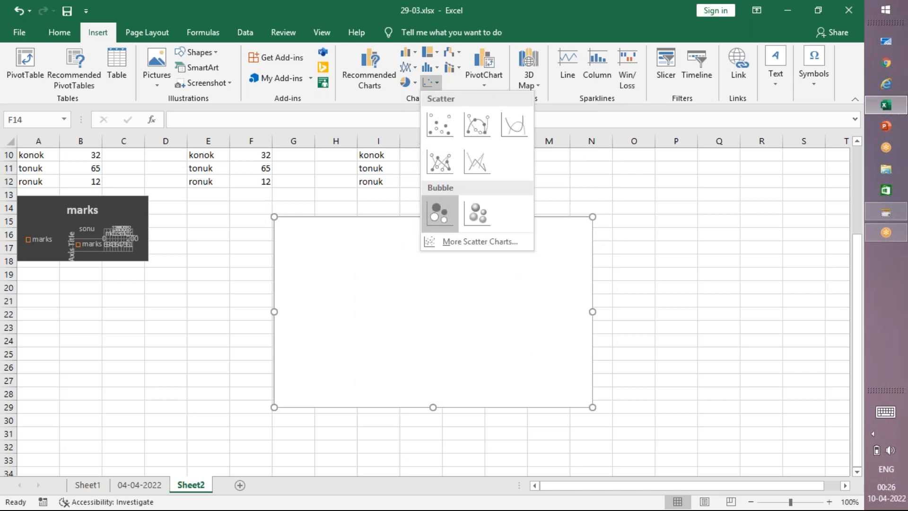
left_click(432, 82)
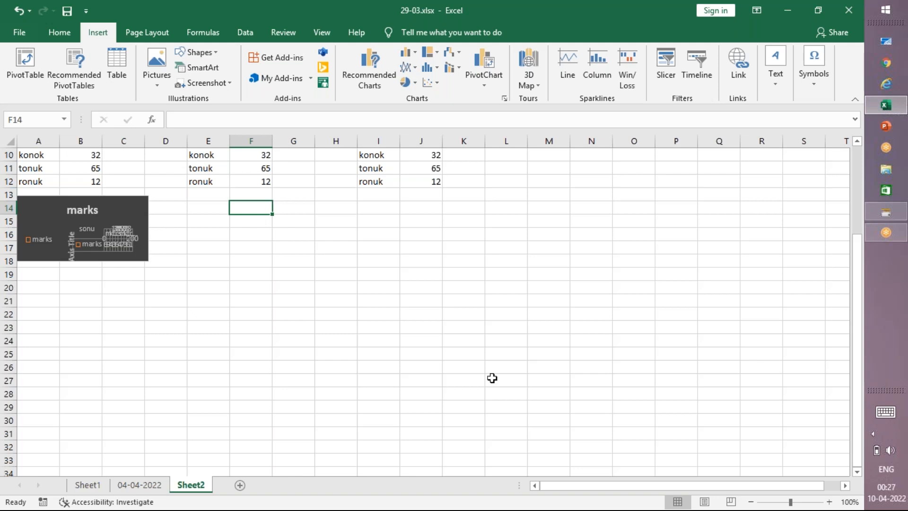
scroll(255, 367, "up", 3)
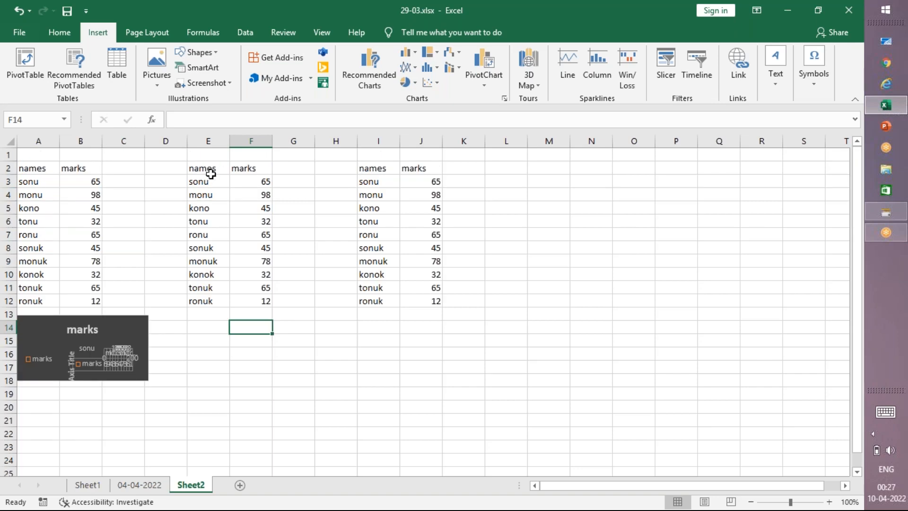
left_click_drag(211, 174, 257, 298)
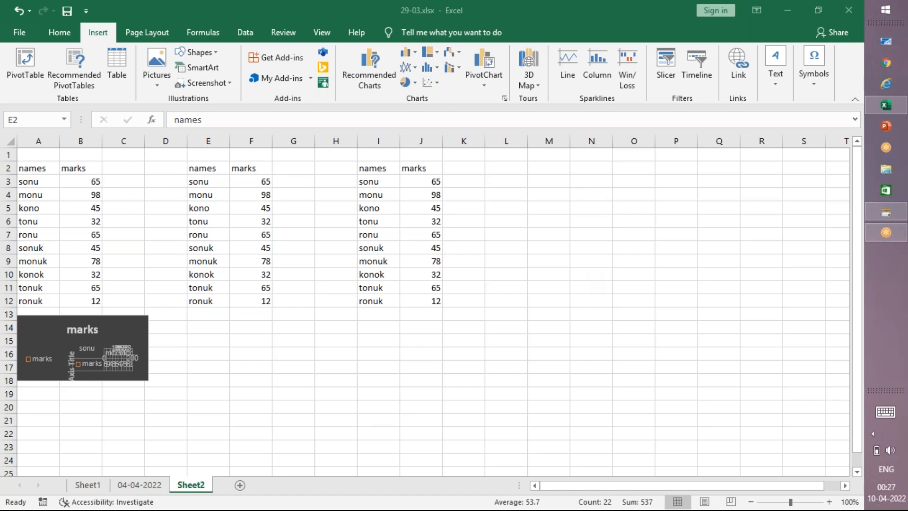
left_click(503, 228)
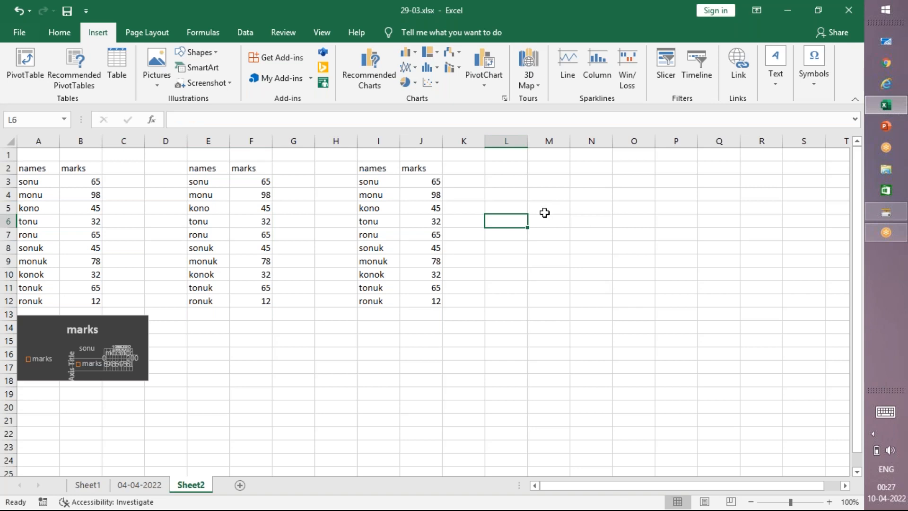
left_click(449, 283)
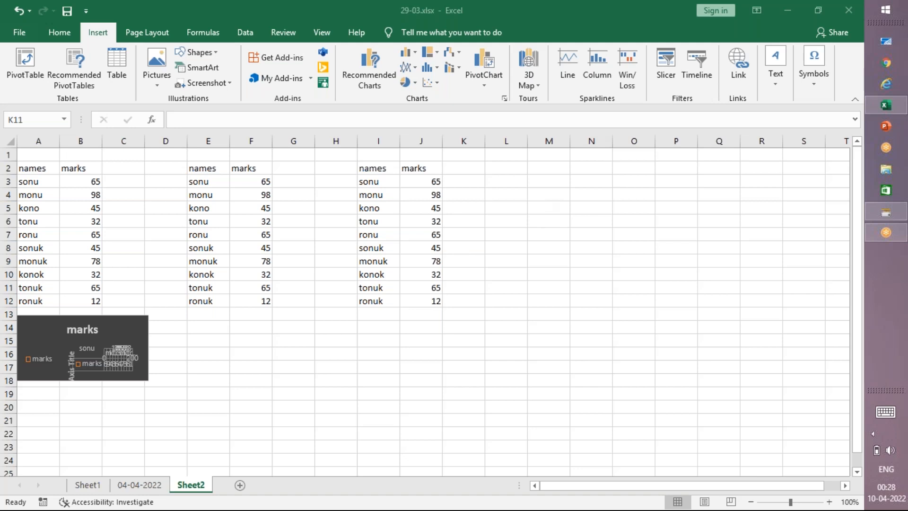
Step: Insert a 2-D pie chart from the names and marks range E2:F12
left_click(208, 169)
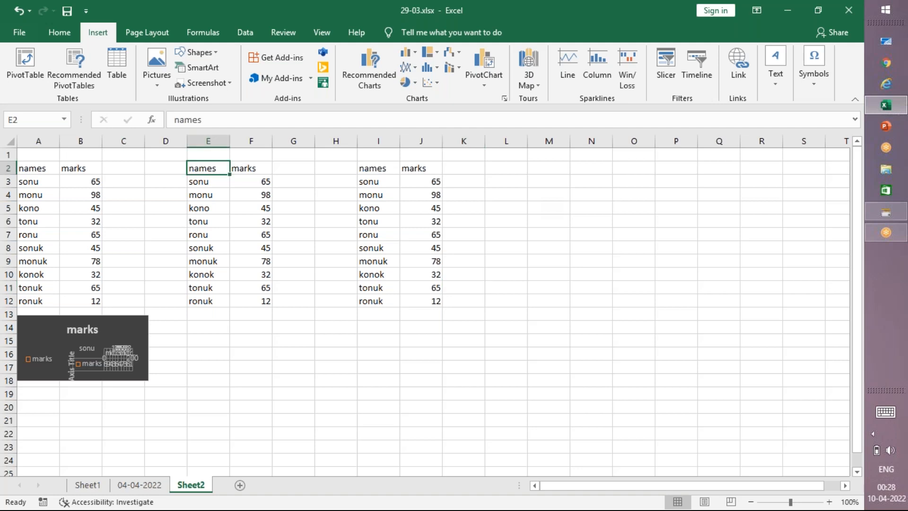
left_click_drag(208, 168, 251, 301)
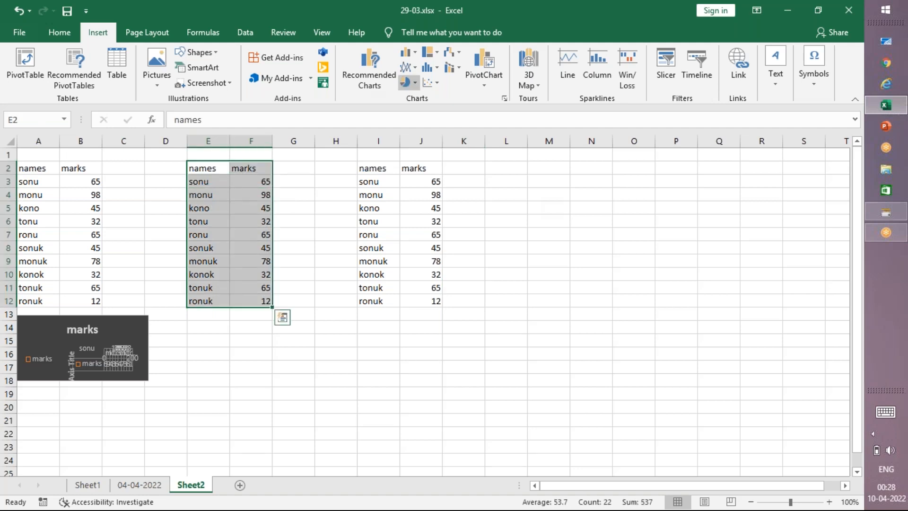
left_click(409, 83)
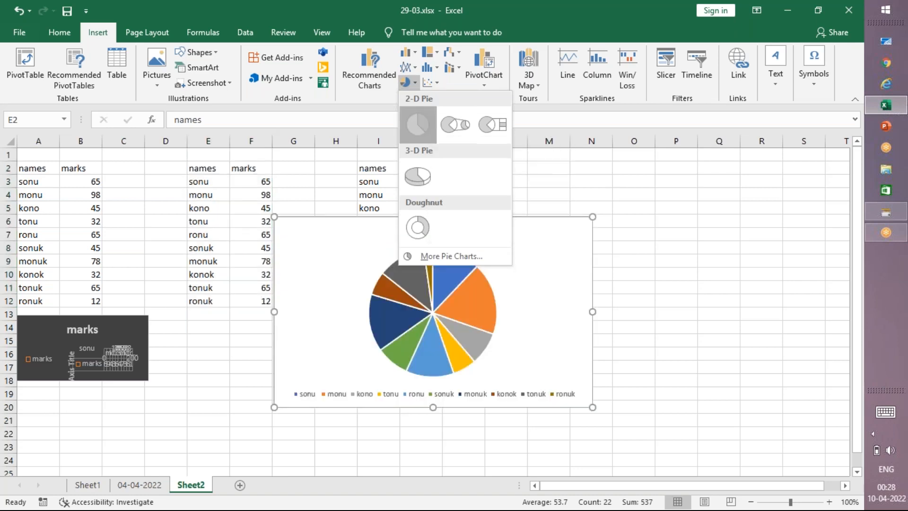
left_click(418, 125)
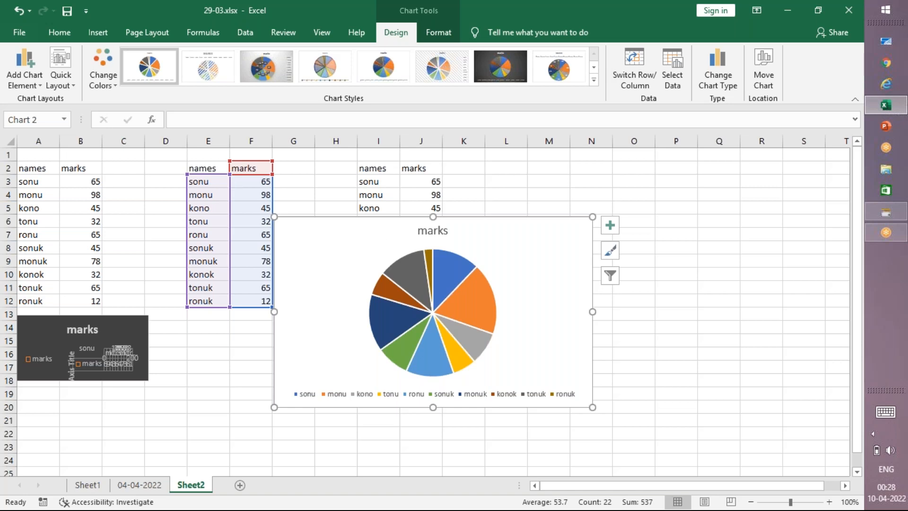
left_click(25, 66)
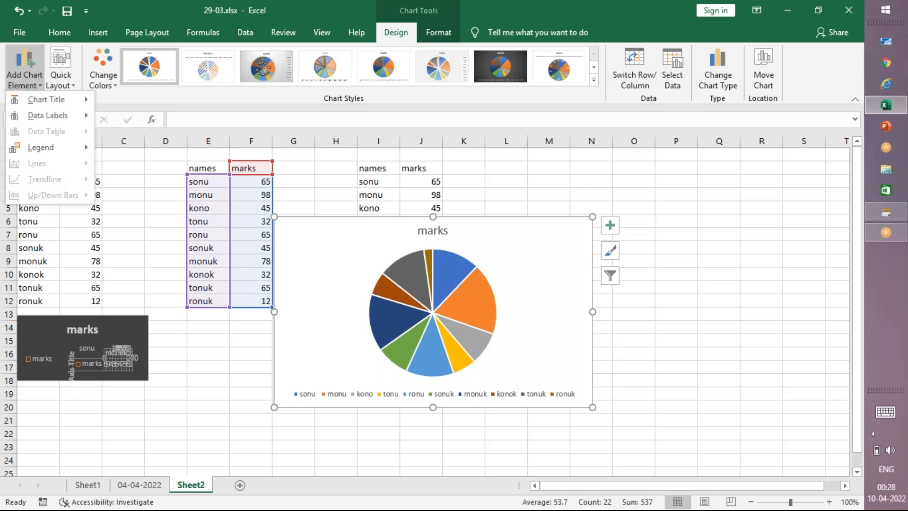
left_click(60, 66)
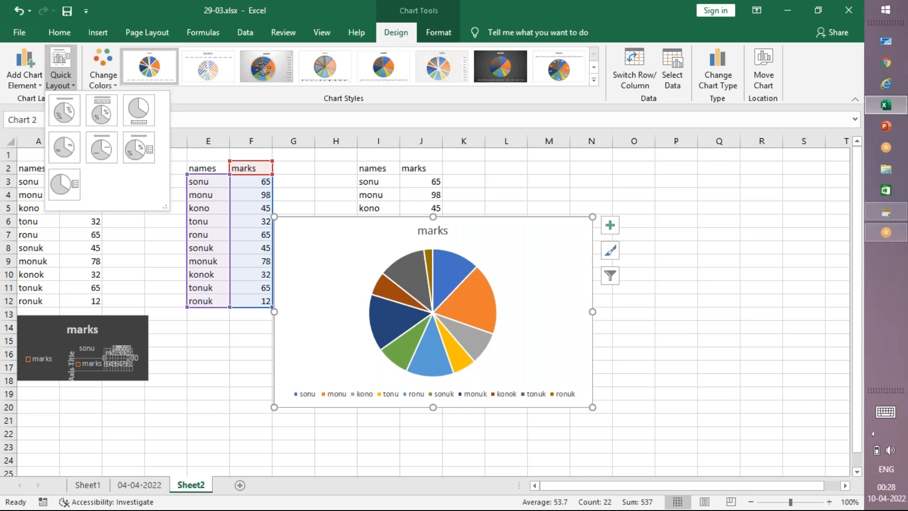
key("Escape")
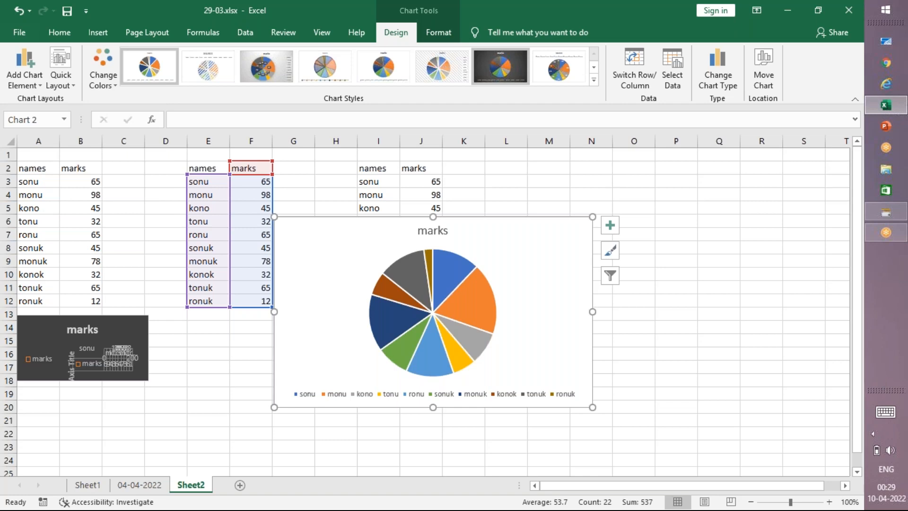
Step: Apply the hatched-background chart style with percentage labels and a legend beside the pie to the marks pie chart
left_click(559, 66)
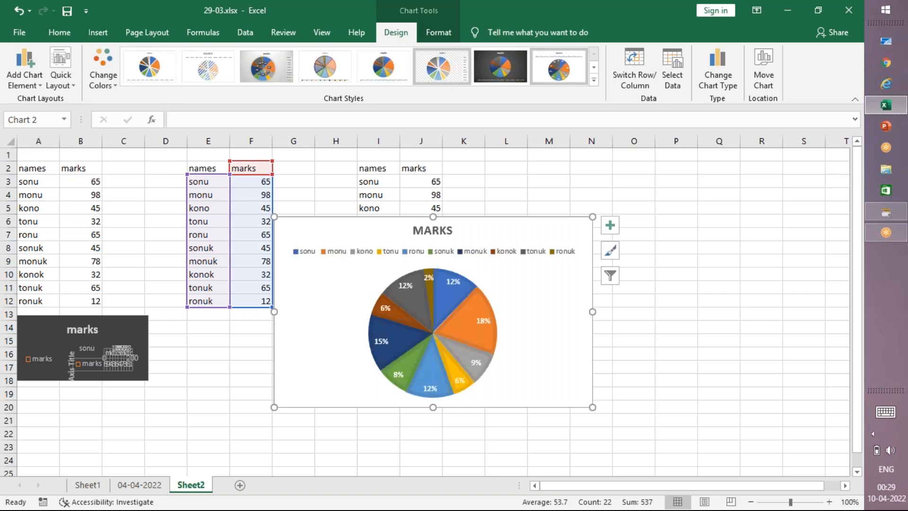
left_click(442, 66)
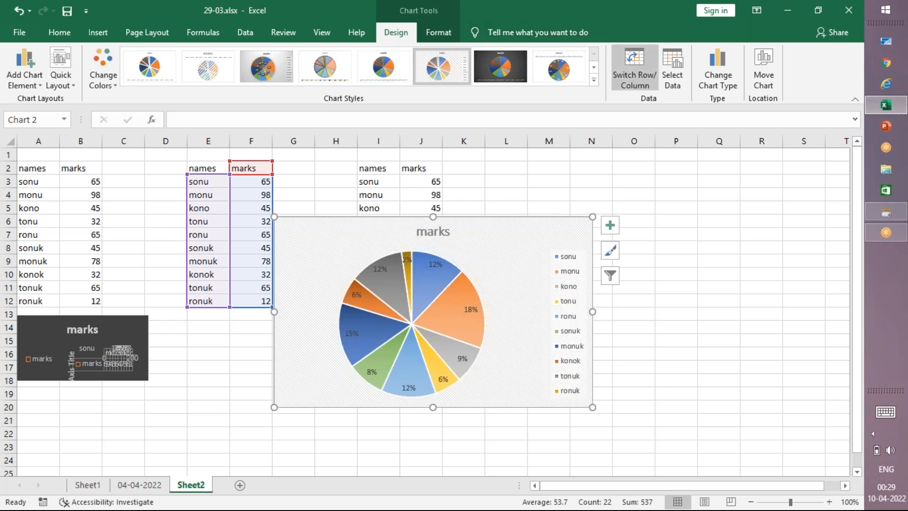
left_click(635, 66)
left_click(635, 66)
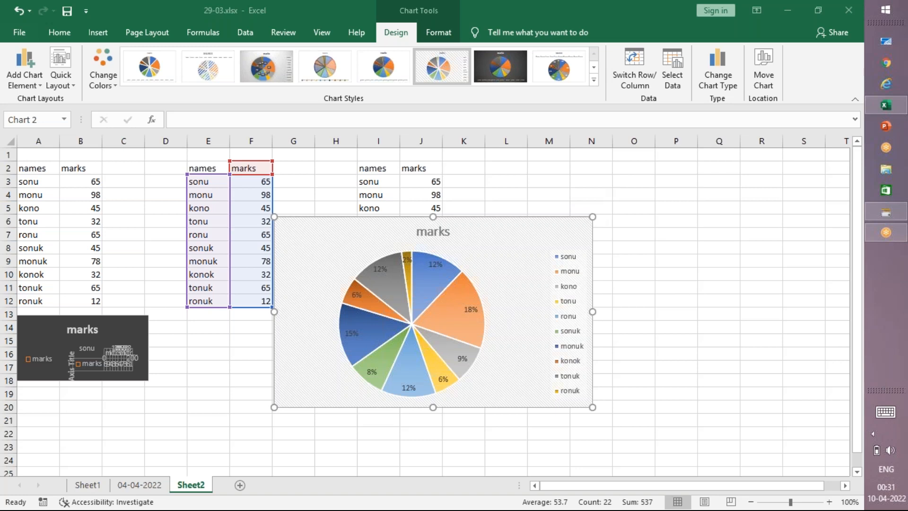
left_click(86, 395)
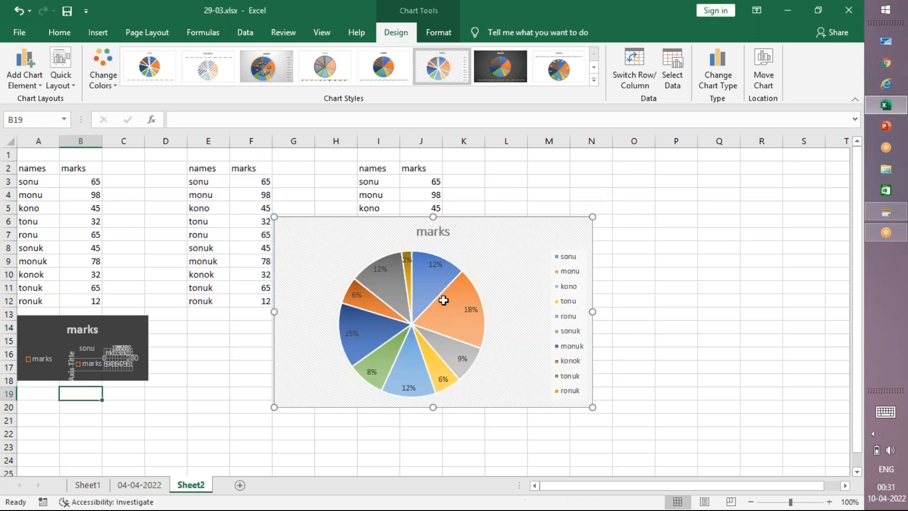